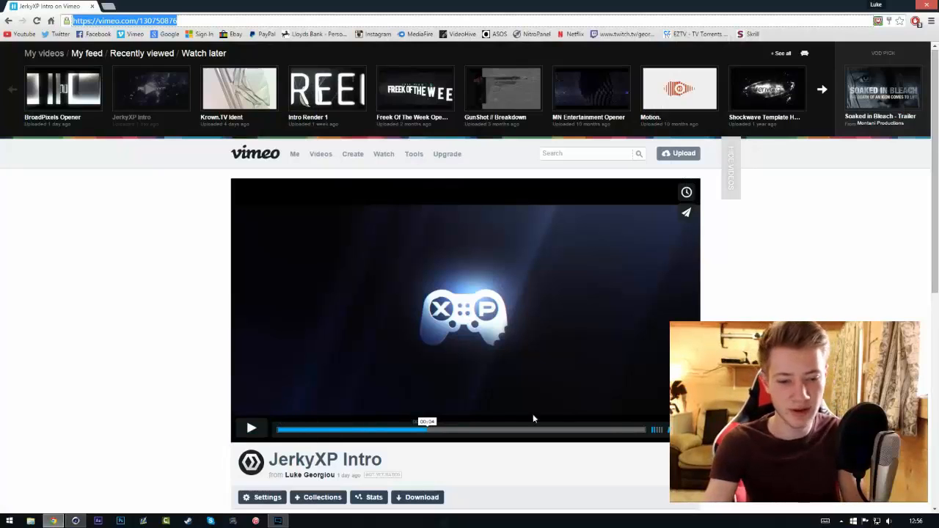
Play the JerkyXP Intro video in the page and in full screen to examine its logo reveal
click(256, 429)
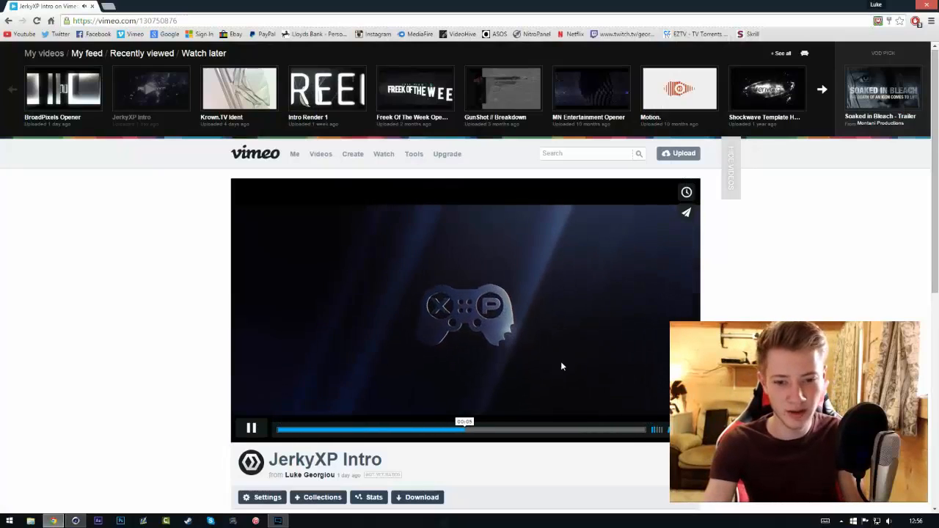
click(437, 430)
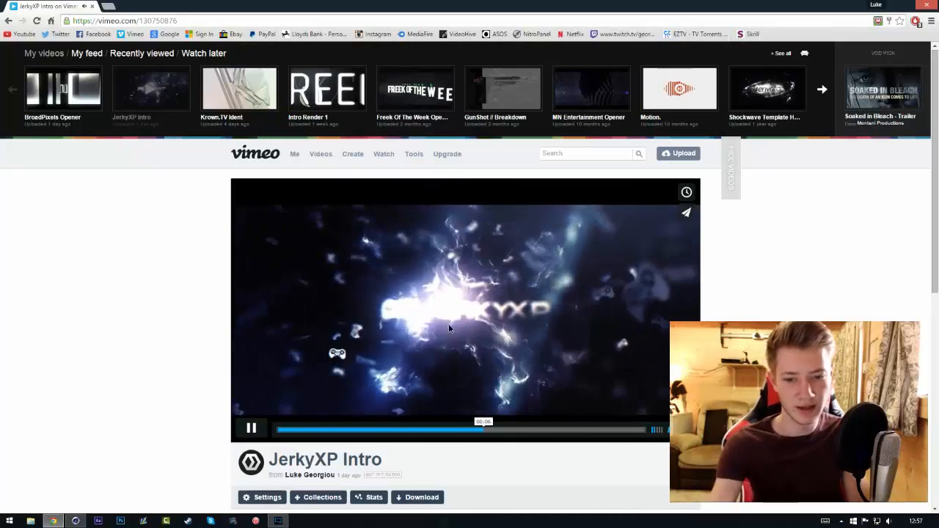
click(450, 329)
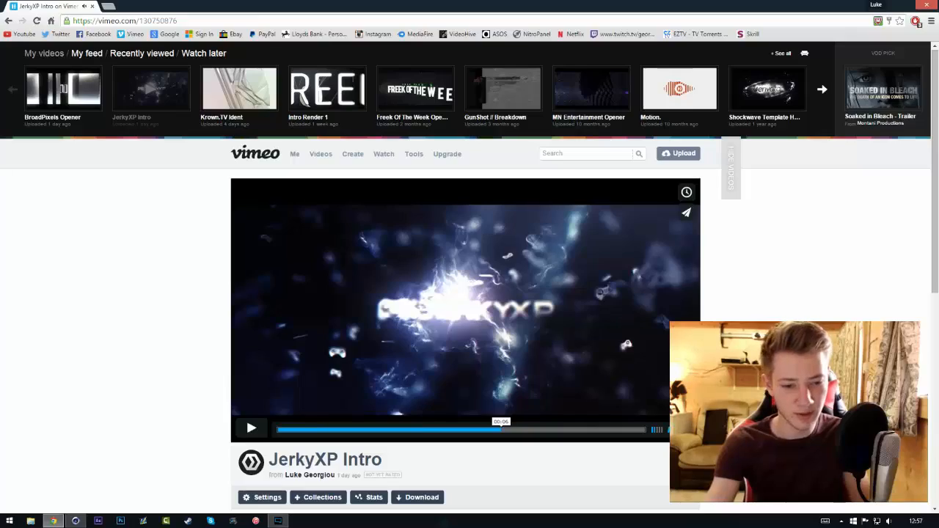
key(f)
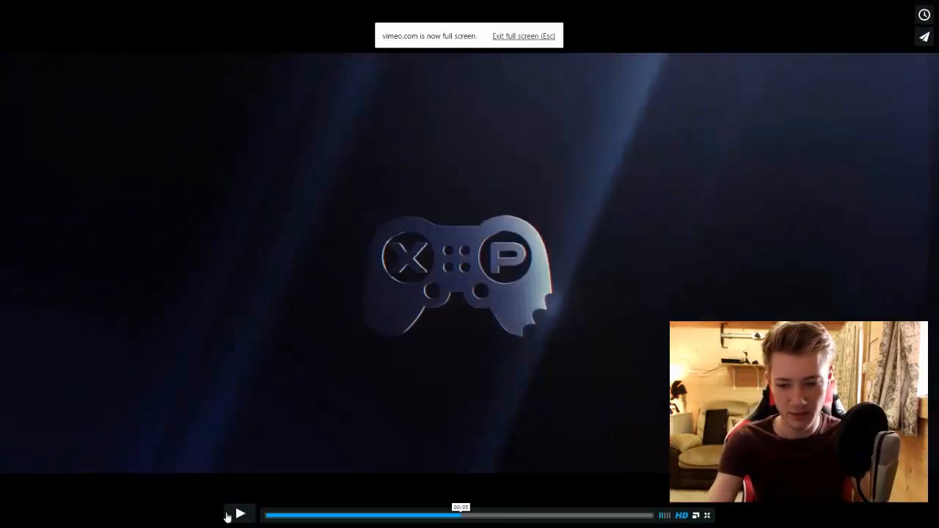
click(245, 515)
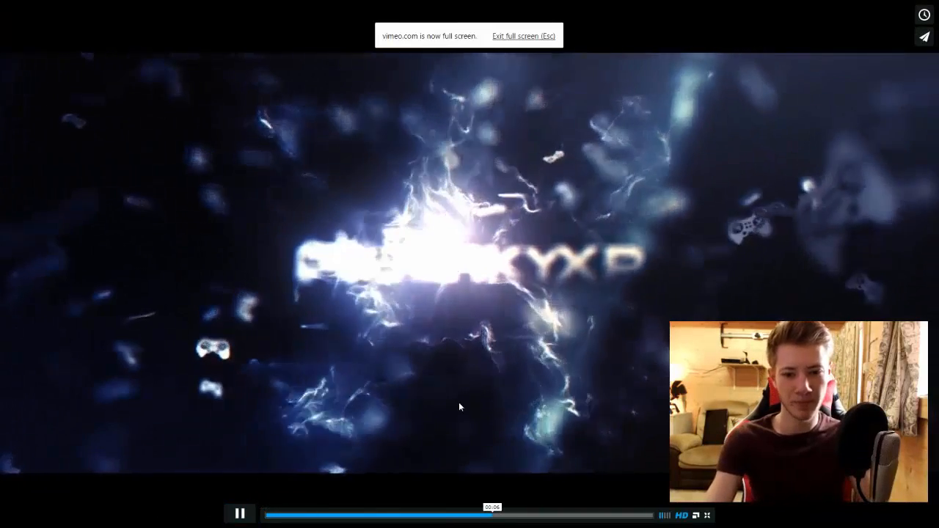
click(250, 508)
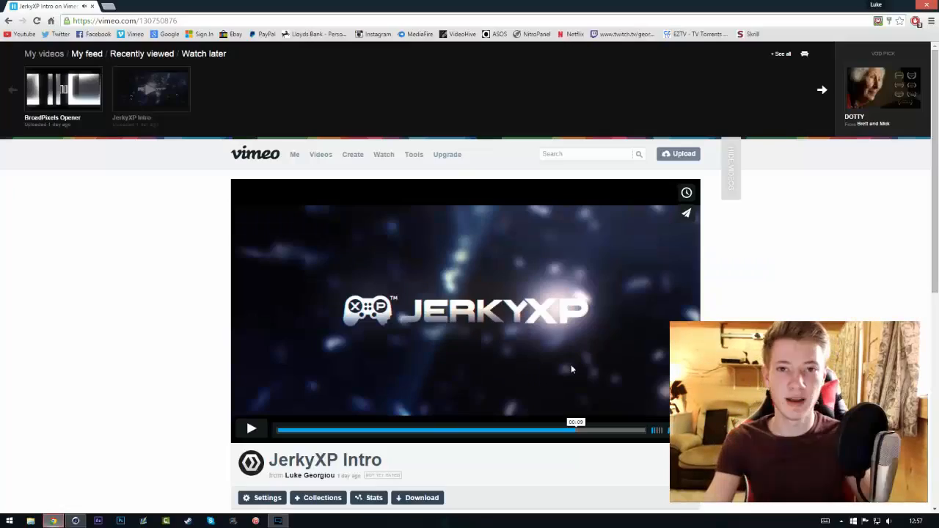
Switch to Cinema 4D and open Logo Path.ai with a scale of 1 centimetre and Connect Splines enabled
click(74, 520)
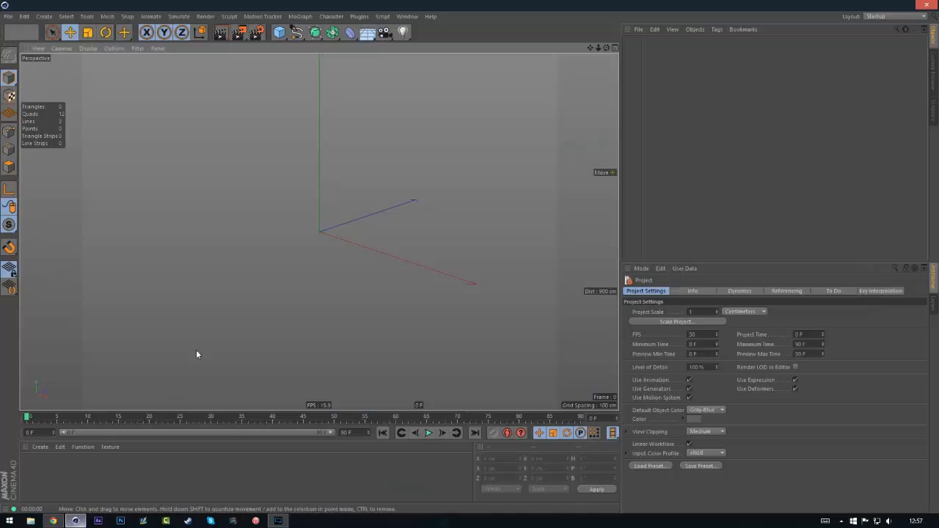
click(13, 16)
click(29, 38)
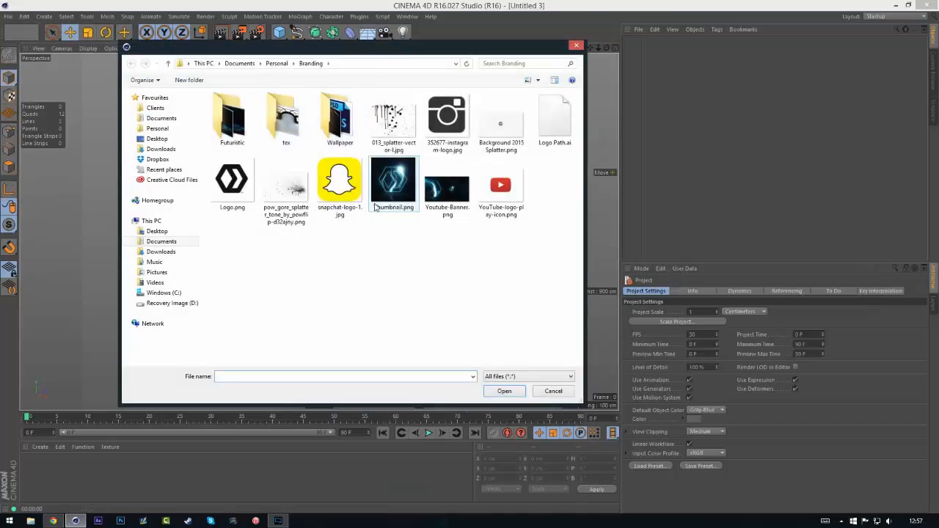
click(554, 119)
click(503, 391)
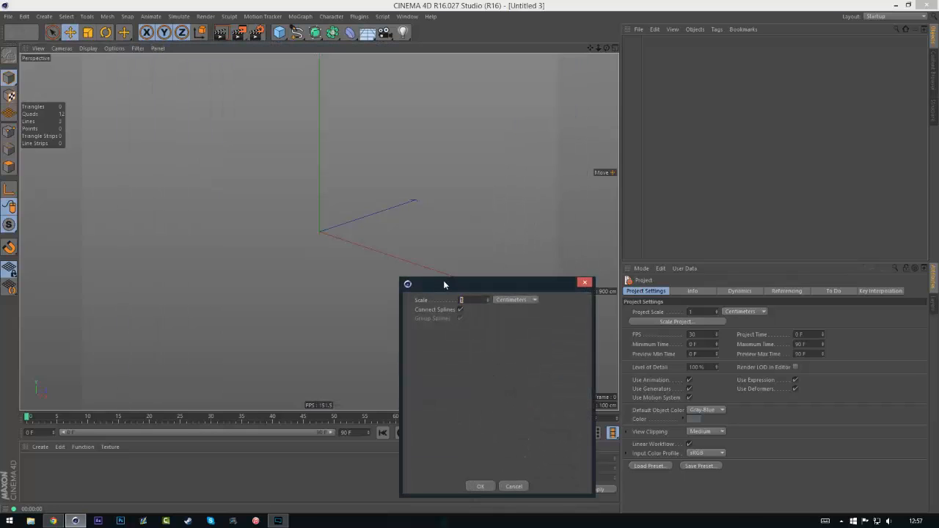
drag(510, 287, 404, 193)
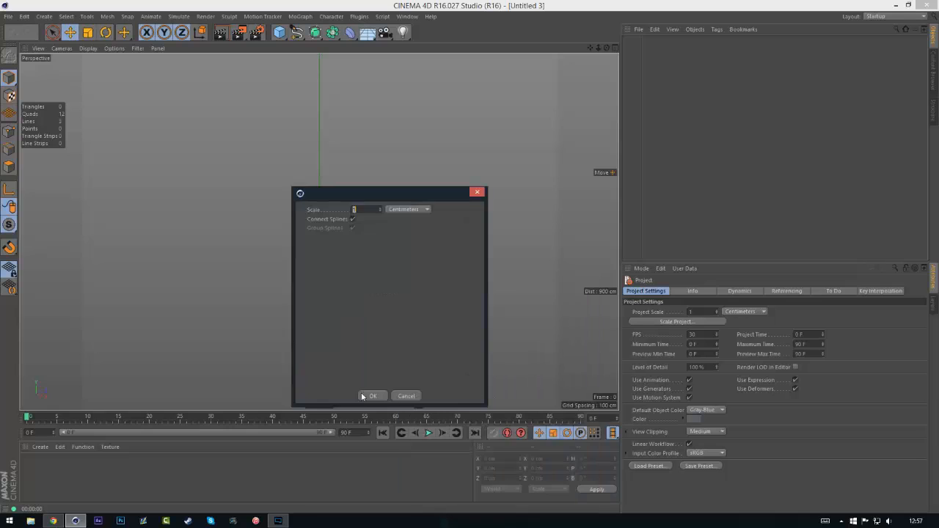
click(375, 393)
Add an Extrude object and nest the Logo Path spline under it to make the logo solid
click(649, 44)
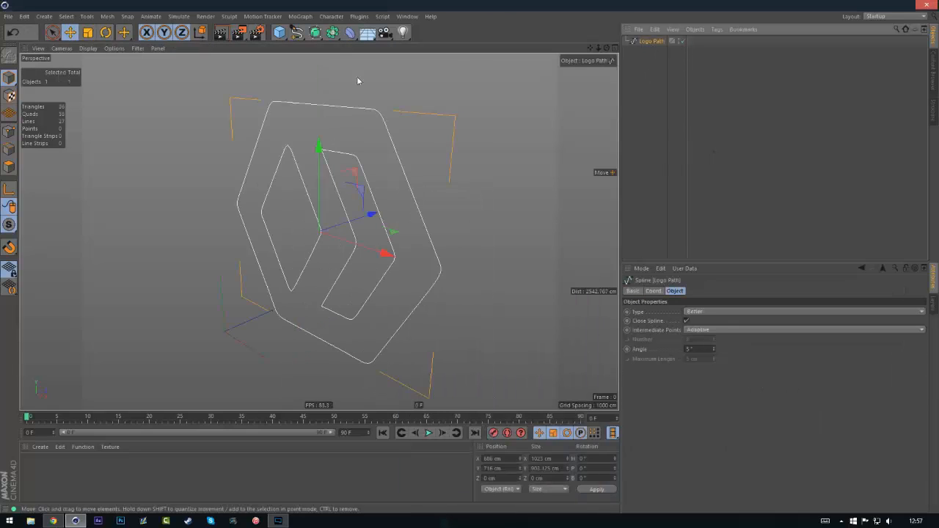
drag(315, 33, 457, 59)
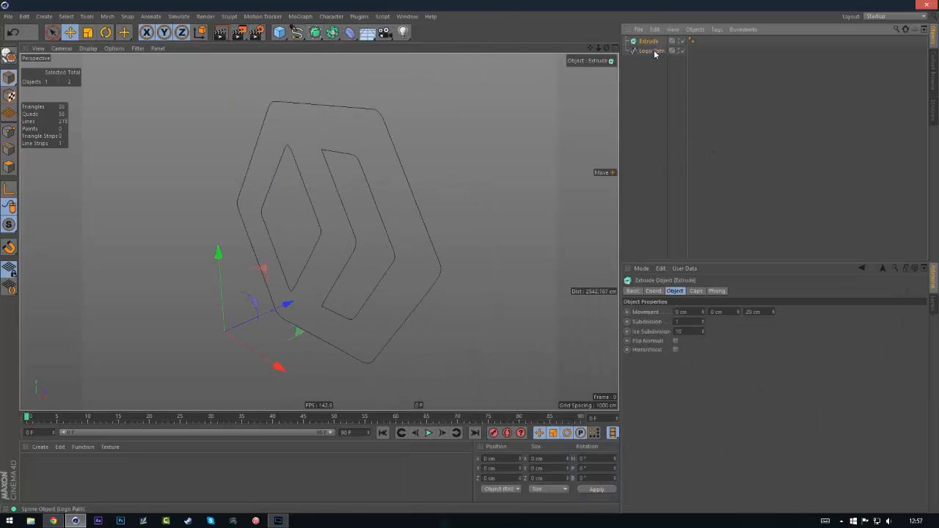
drag(654, 44, 651, 43)
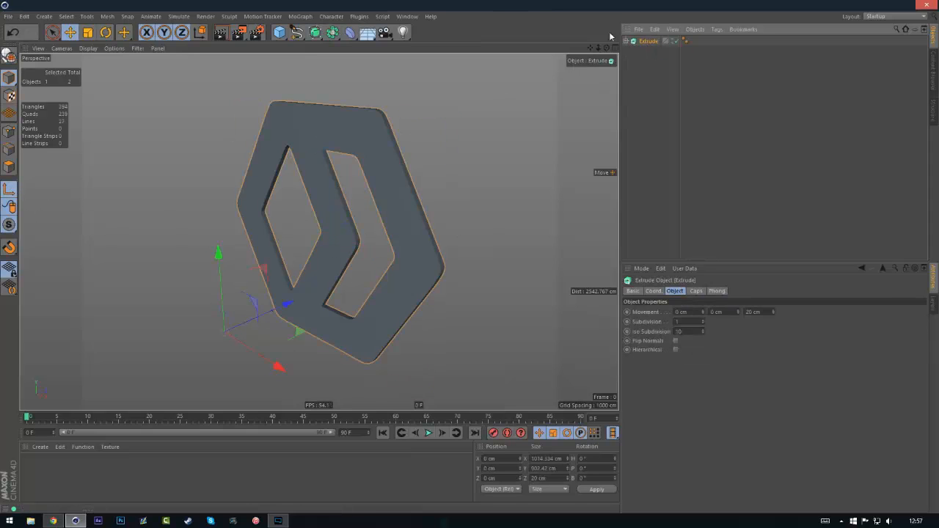
Move the Extrude object's axis to the middle of the logo, at about X 715, Y 718 and Z 15 cm
click(615, 49)
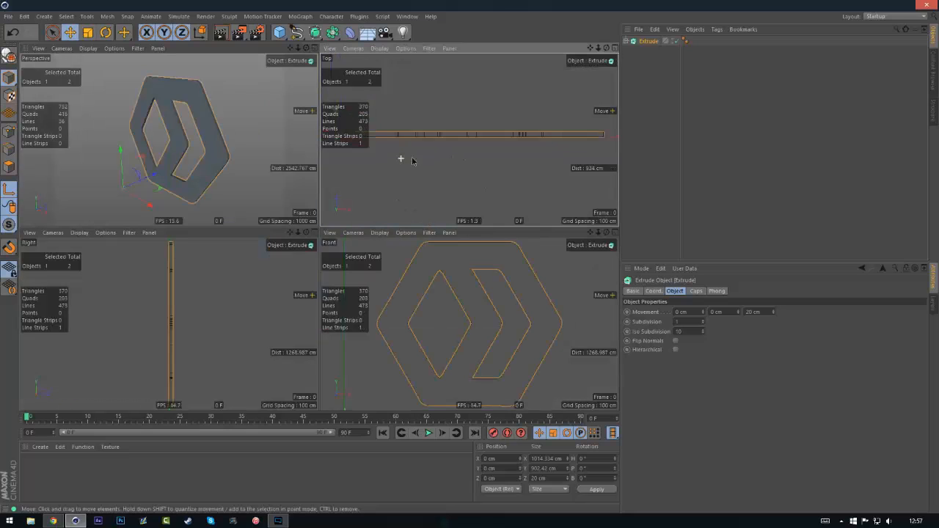
drag(426, 157, 550, 159)
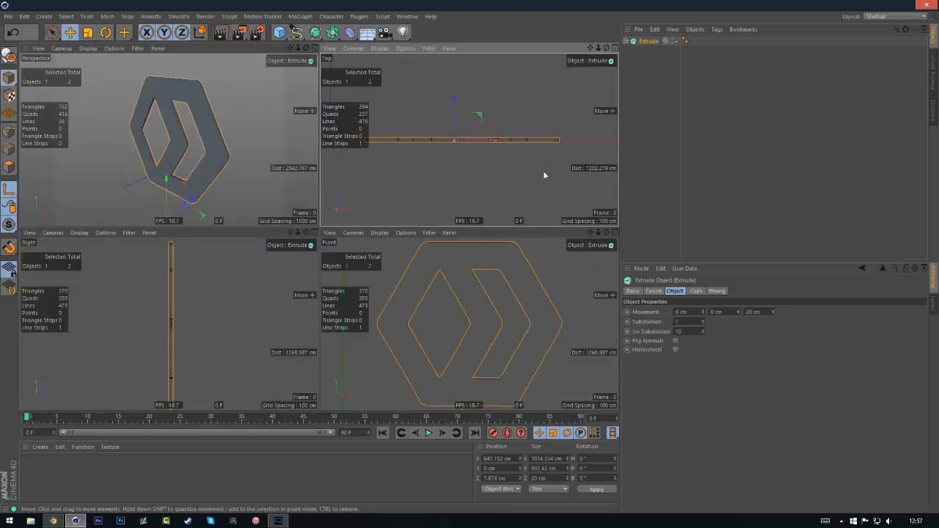
drag(167, 180, 167, 104)
drag(512, 287, 527, 298)
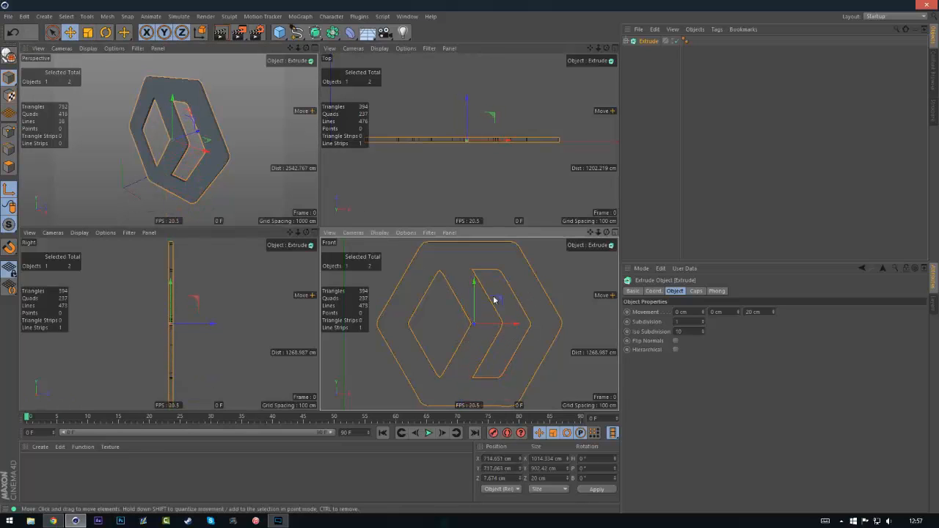
drag(210, 324, 213, 325)
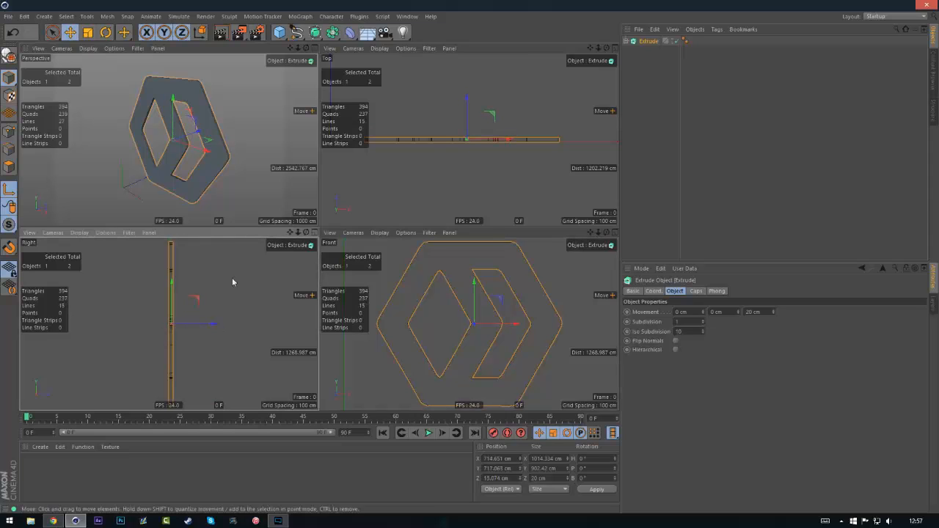
click(9, 189)
click(315, 48)
click(715, 179)
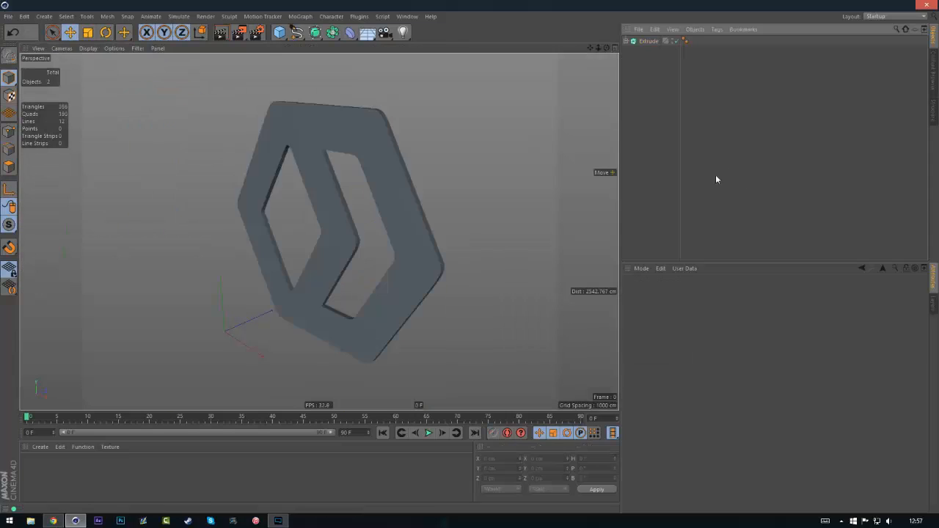
Add a camera facing the logo, look through it and pull it back to about Z -5371 cm with the logo centred
mouse_move(440, 234)
alt+mouse_down()
mouse_move(329, 242)
mouse_move(448, 220)
mouse_move(282, 245)
mouse_move(347, 239)
mouse_move(331, 233)
mouse_move(340, 218)
alt+mouse_up()
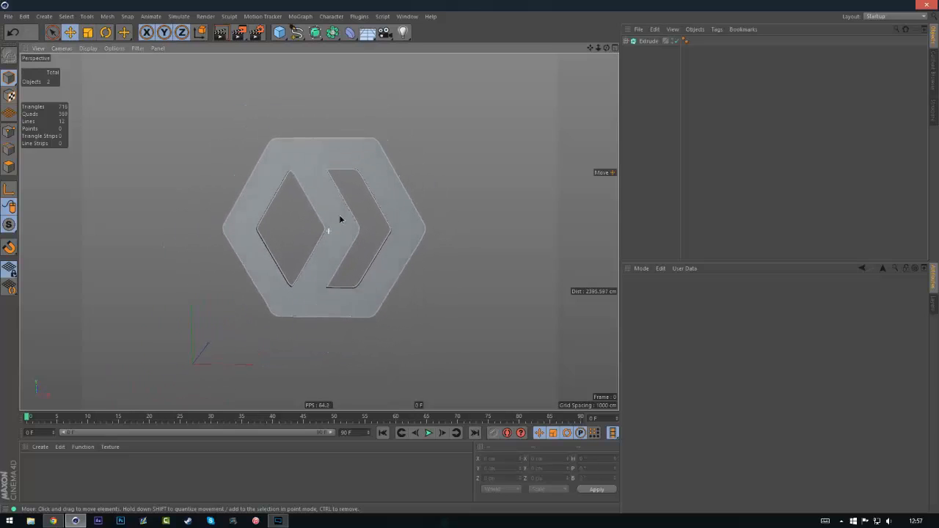
mouse_move(326, 231)
alt+right_down()
mouse_move(260, 247)
mouse_move(342, 226)
alt+right_up()
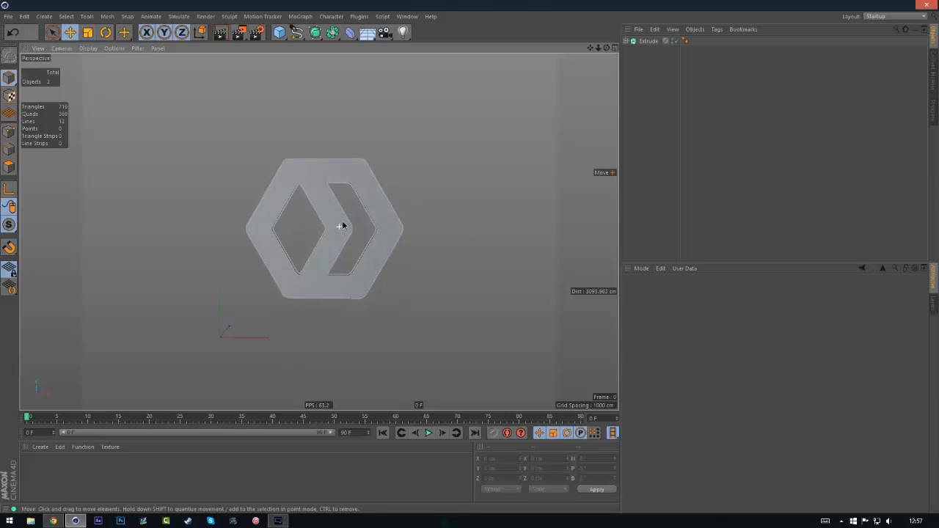
alt+drag(350, 224, 321, 232)
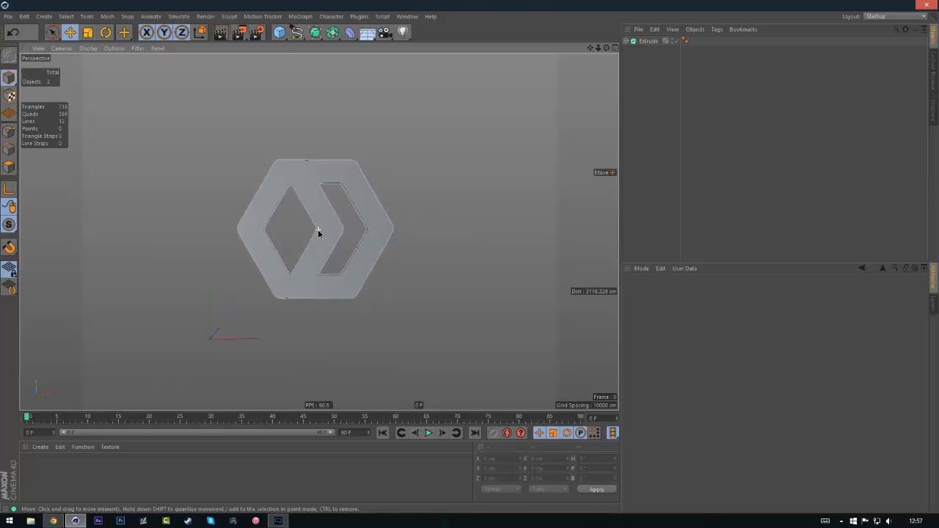
alt+right_drag(321, 232, 306, 241)
alt+drag(306, 241, 323, 220)
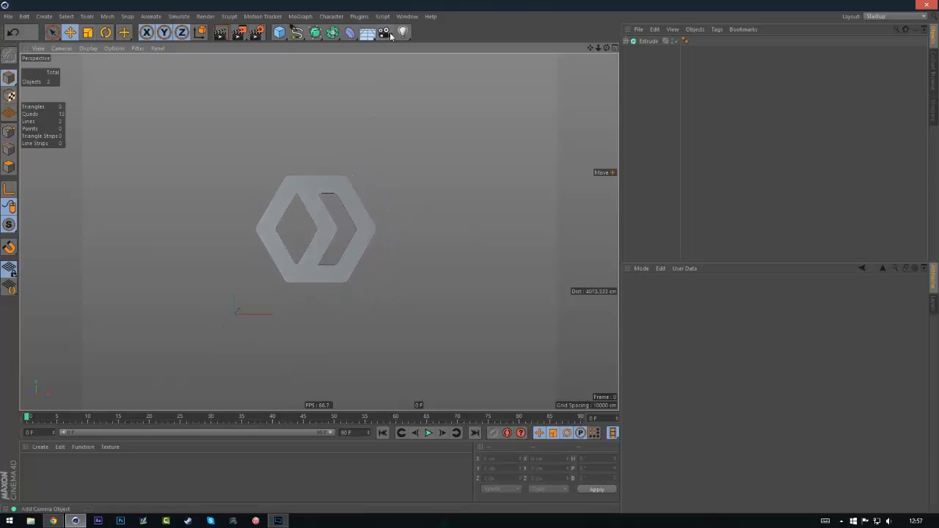
click(385, 31)
click(432, 50)
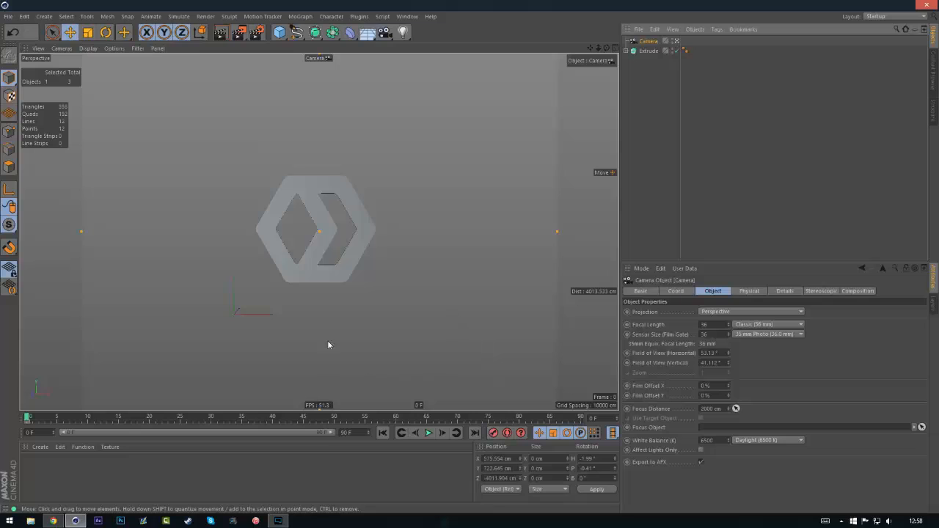
scroll(318, 231, down, 3)
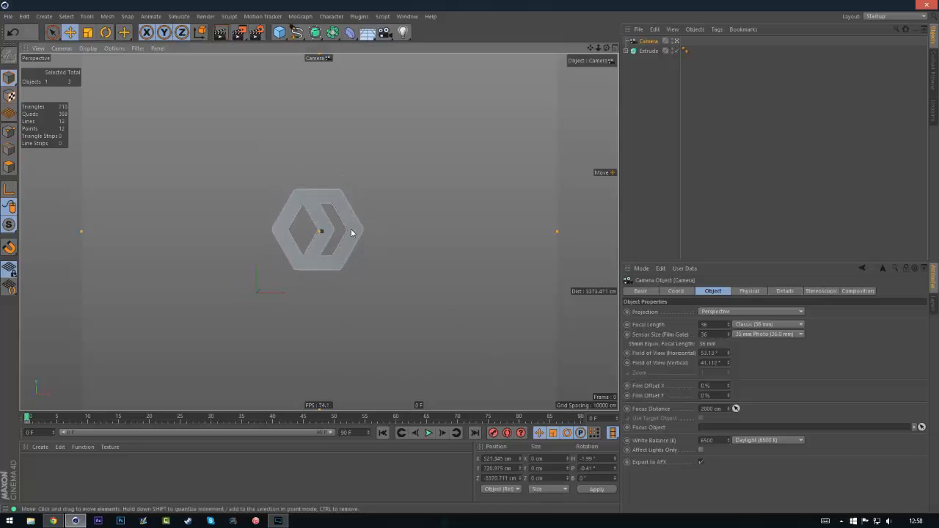
alt+middle_drag(350, 228, 350, 230)
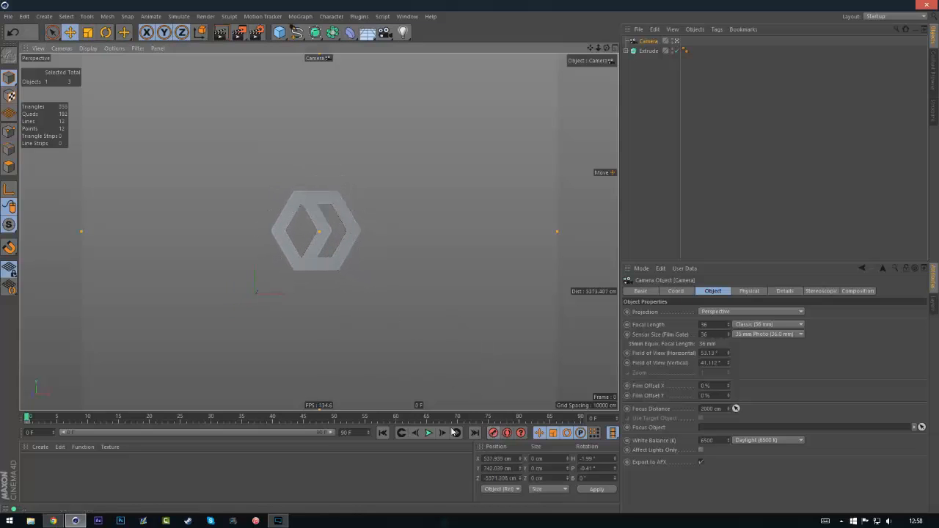
Lengthen the animation to 150 frames and extend the preview range to frame 150
double_click(365, 432)
text(150)
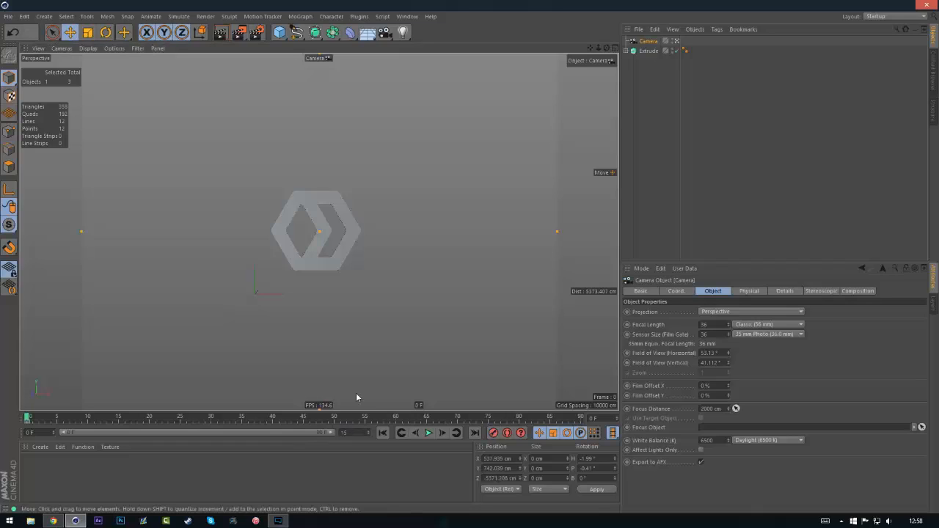
key(Return)
drag(227, 433, 336, 433)
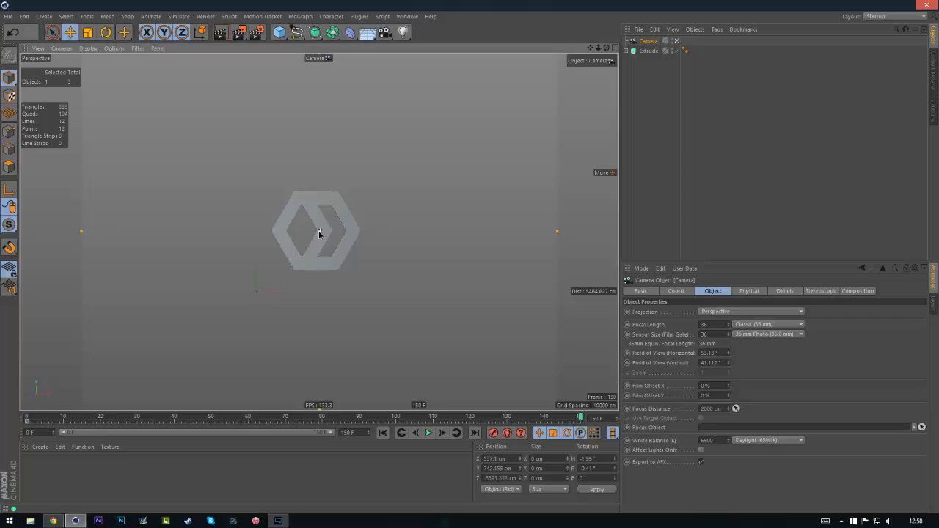
Animate the camera closer to the logo, reaching about Z -2573 cm at frame 150, and preview the push-in
scroll(393, 238, up, 5)
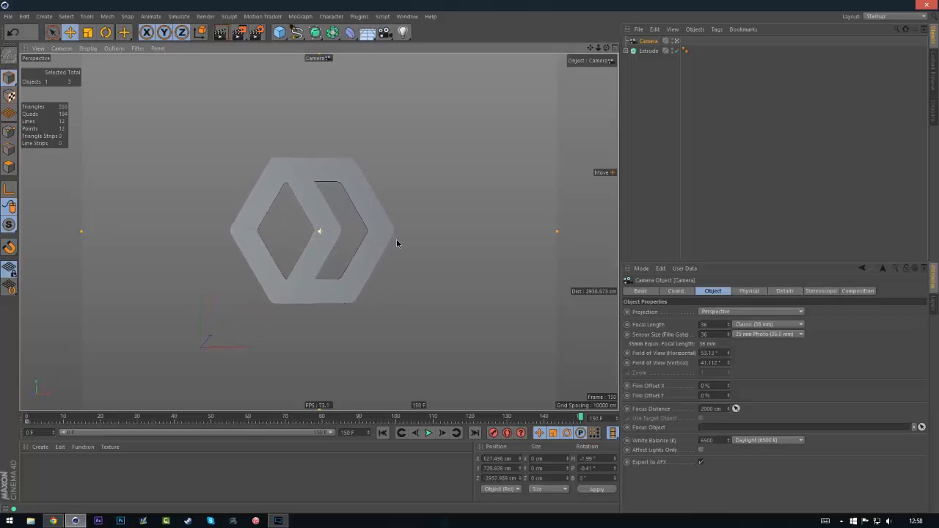
scroll(406, 240, down, 5)
scroll(320, 229, up, 6)
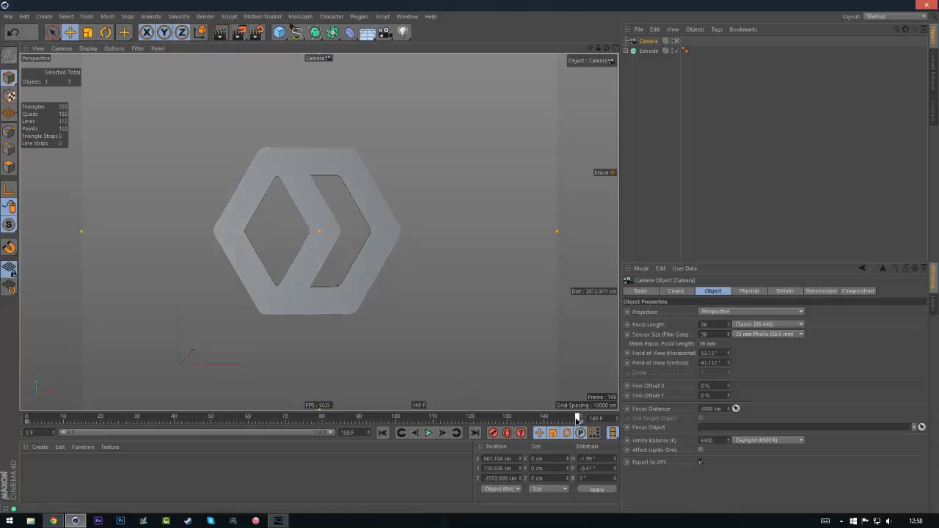
drag(580, 416, 447, 415)
click(671, 250)
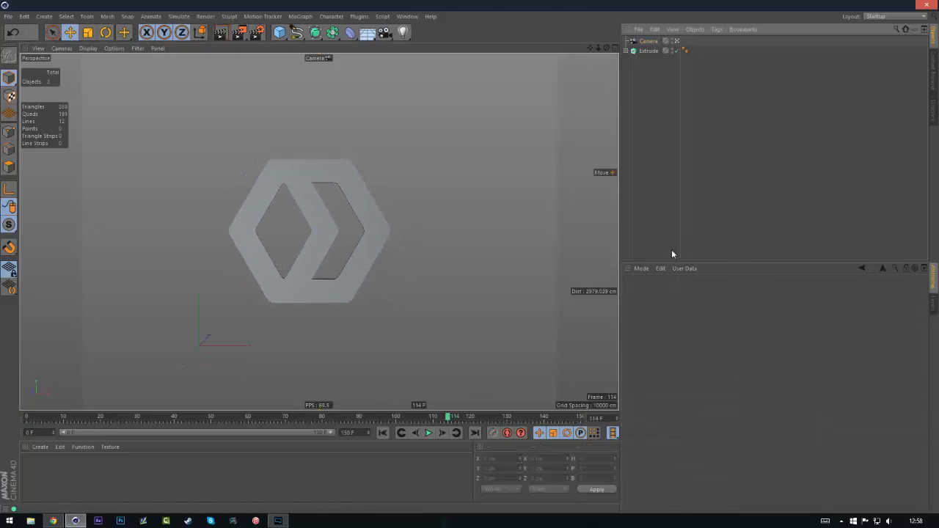
click(382, 433)
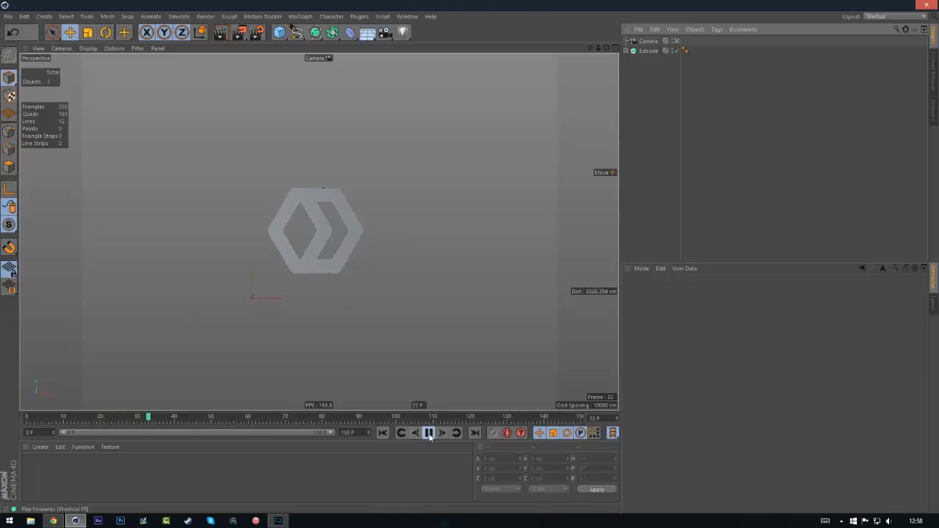
Set the interpolation of the camera's keyframes at frames 0 and 150 to Linear and play back the move
click(645, 41)
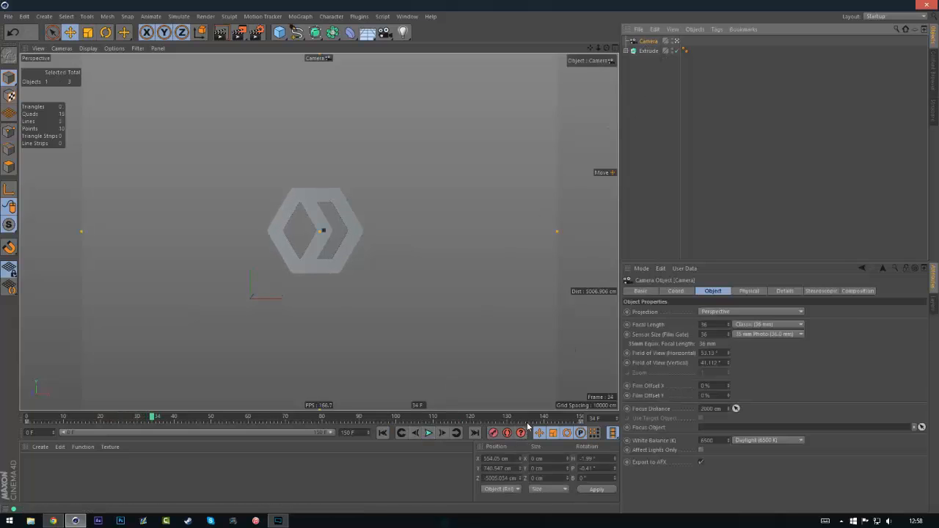
ctrl+drag(528, 426, 667, 422)
click(707, 322)
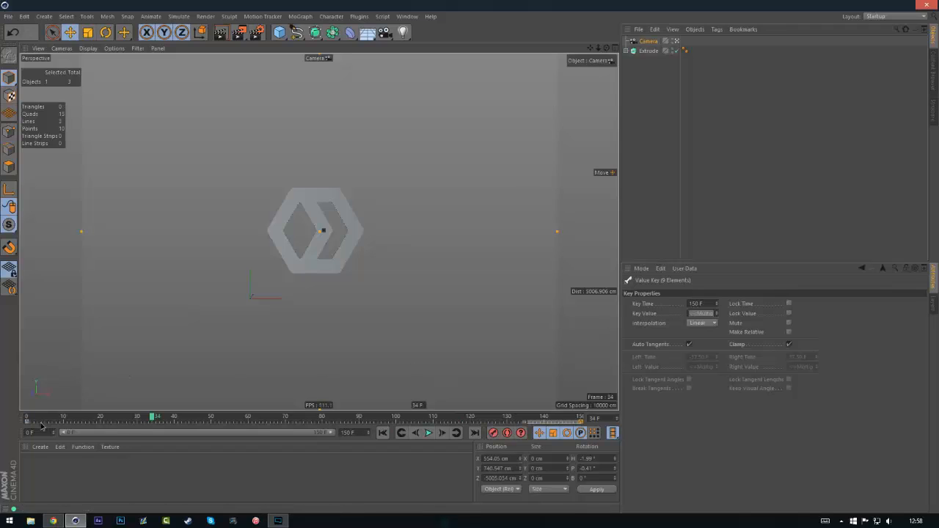
click(707, 326)
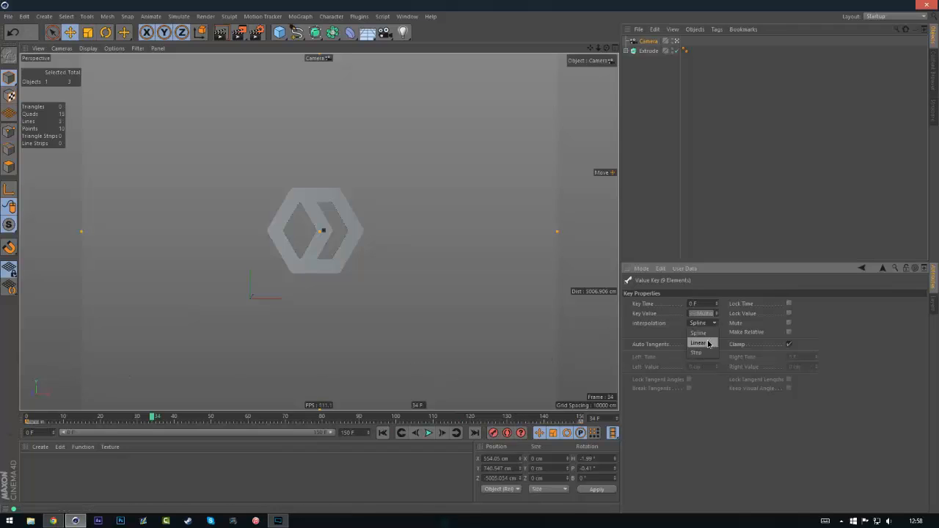
click(385, 421)
click(400, 432)
click(735, 224)
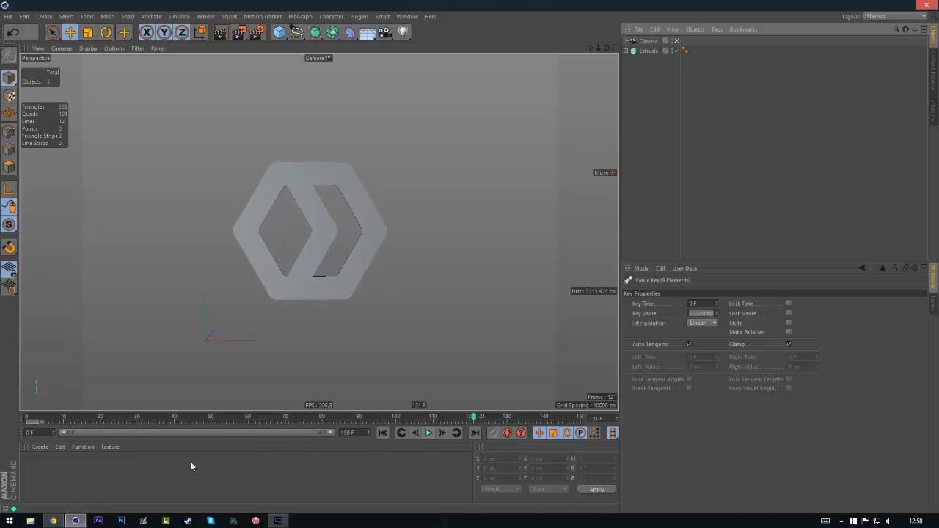
Create a new material and set its Color to a near-white grey with V at about 94%
double_click(77, 473)
double_click(31, 465)
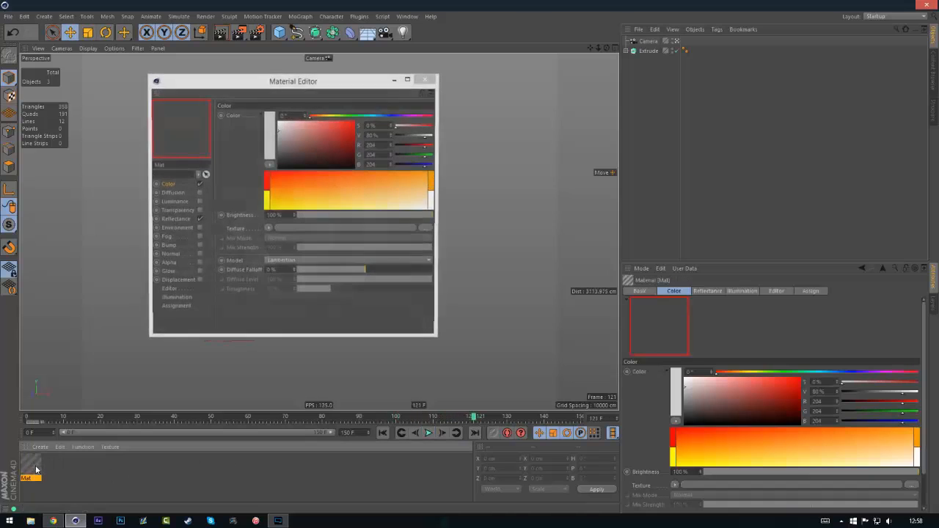
drag(282, 130, 273, 124)
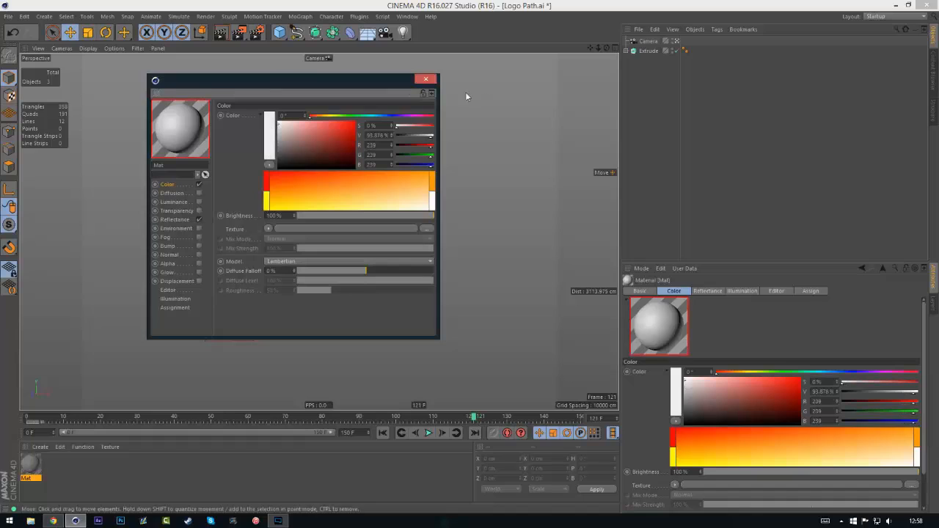
Add a GGX reflectance layer to the material with 10% roughness and 25% reflection strength
click(176, 219)
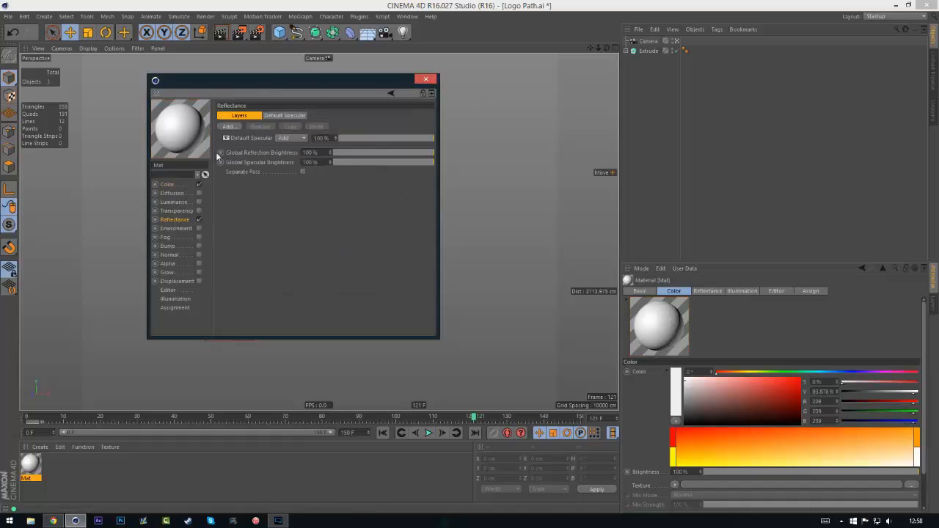
click(228, 129)
click(257, 138)
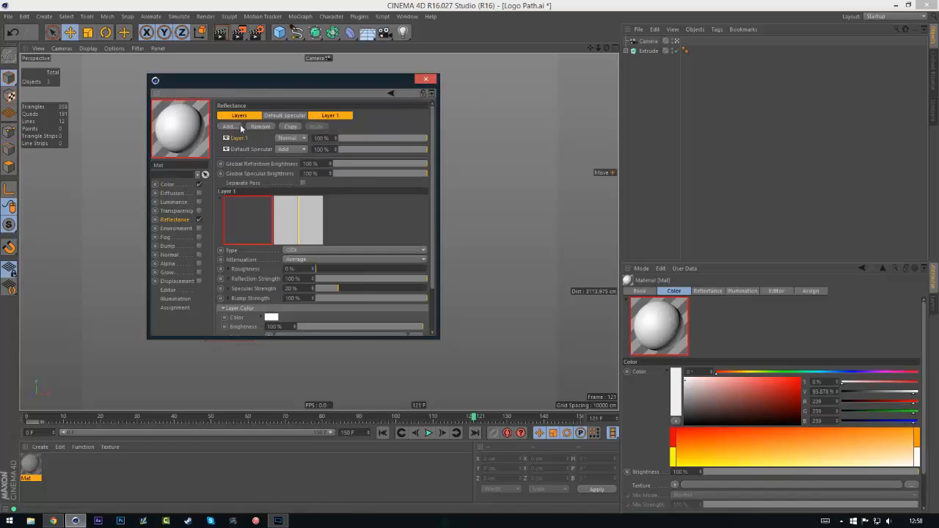
click(324, 268)
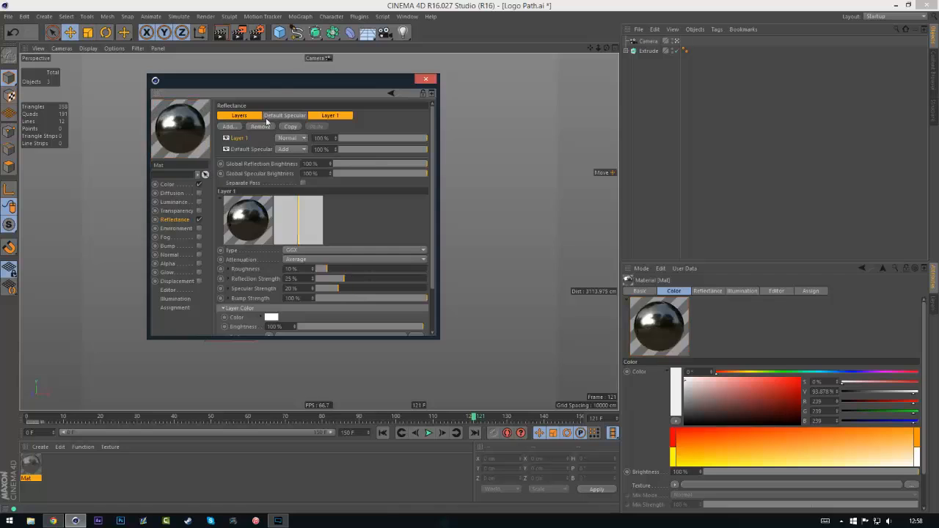
Set the opacity of reflectance Layer 1 to 54% and apply the material to the extruded logo
drag(293, 79, 527, 102)
click(620, 162)
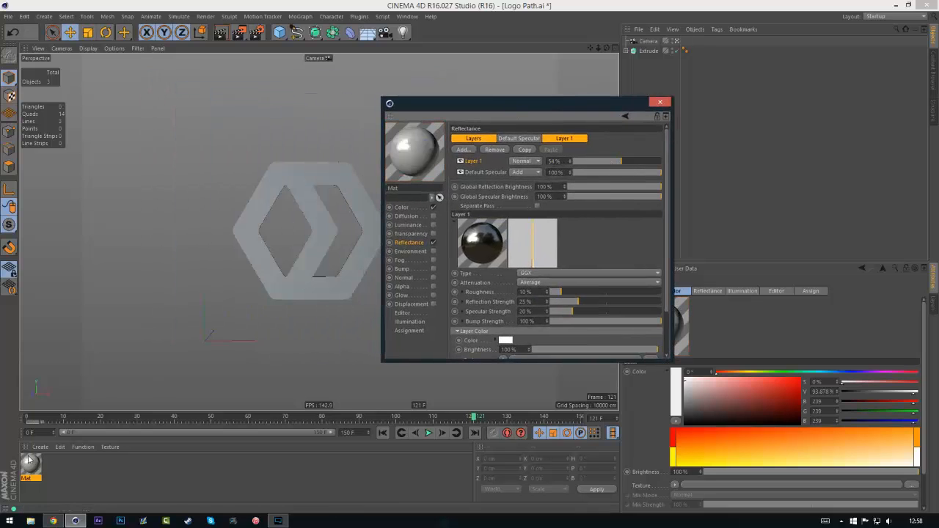
drag(31, 461, 264, 258)
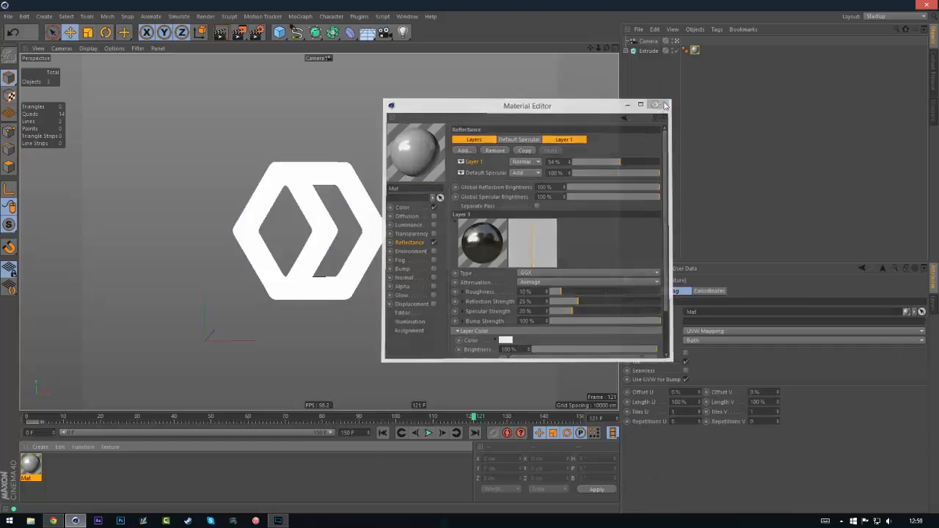
click(660, 102)
Set both the start and end caps of the extruded logo to Fillet Cap
click(648, 50)
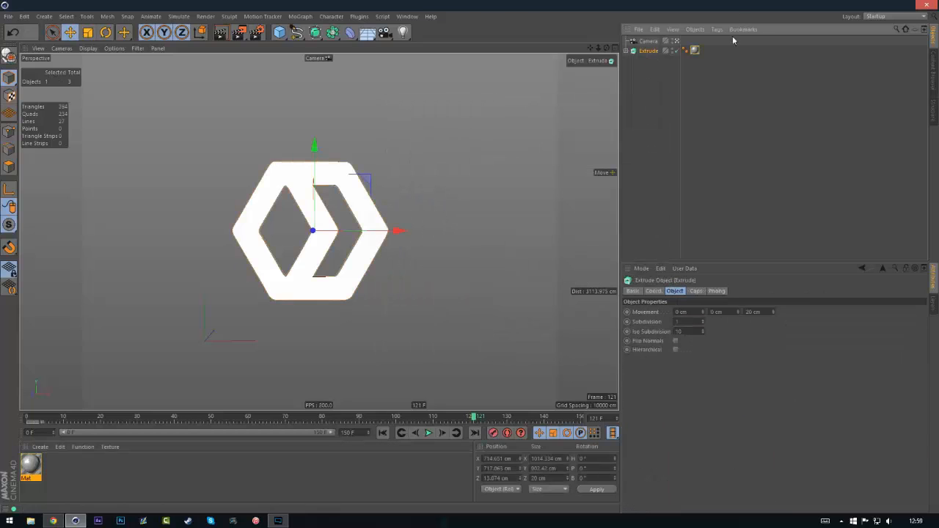
click(697, 291)
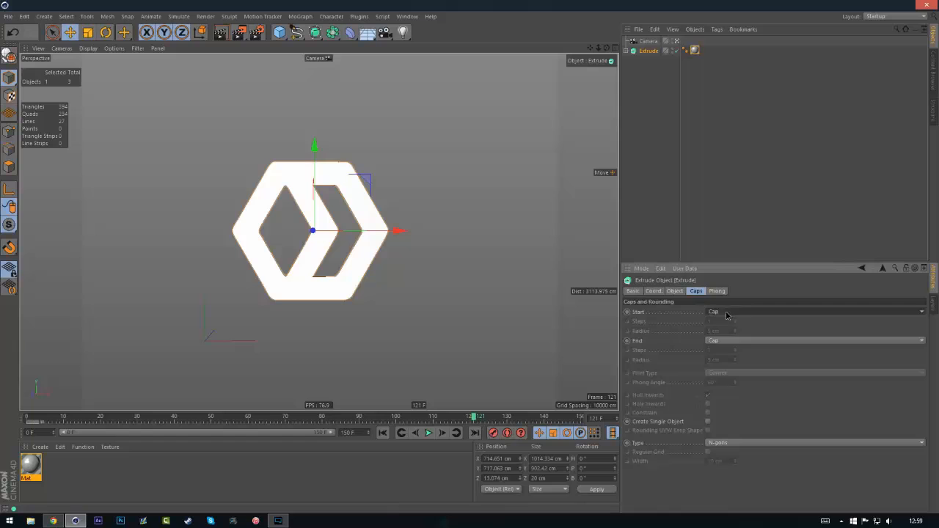
click(723, 312)
click(724, 342)
click(724, 342)
click(715, 380)
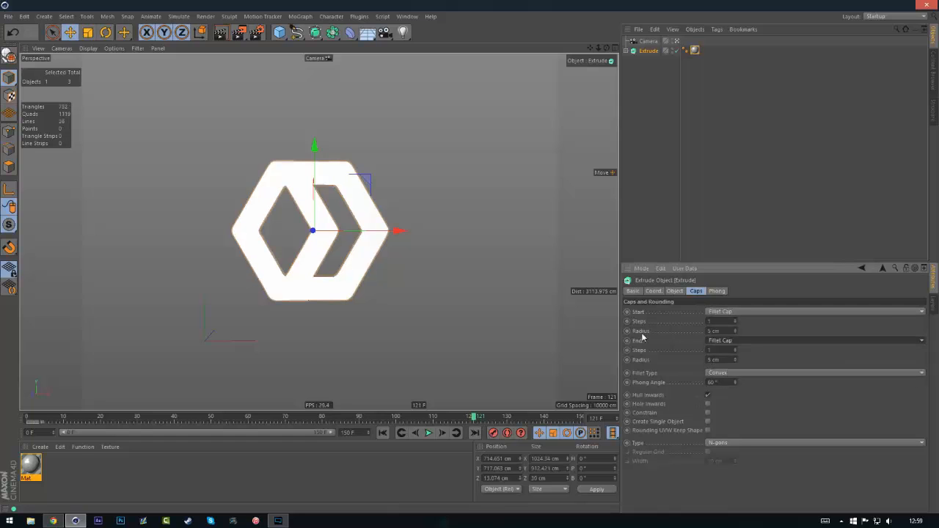
Set the fillet radius of the logo's start and end caps to 1 cm and render the view
double_click(726, 330)
text(1)
key(Return)
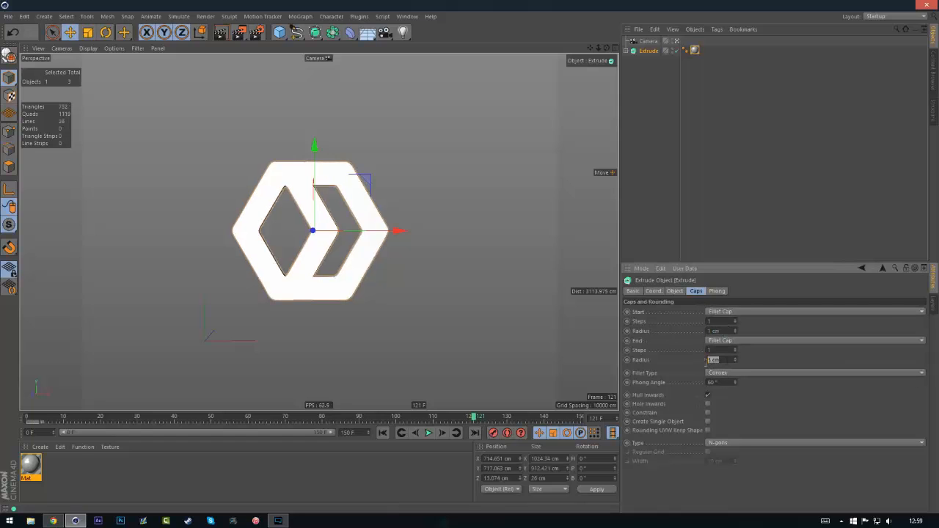
click(331, 129)
key(ctrl+r)
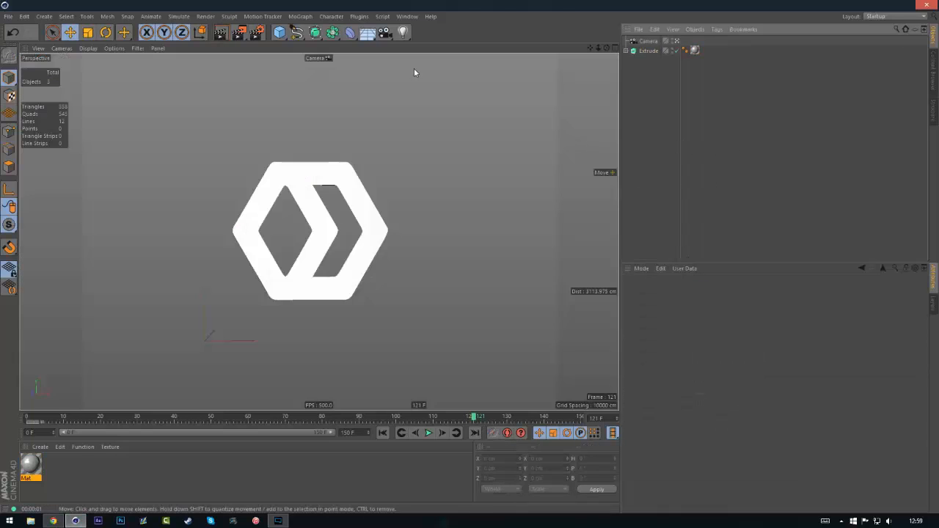
Add a Sky object and create a second material, showing its Color channel for editing
drag(366, 32, 399, 66)
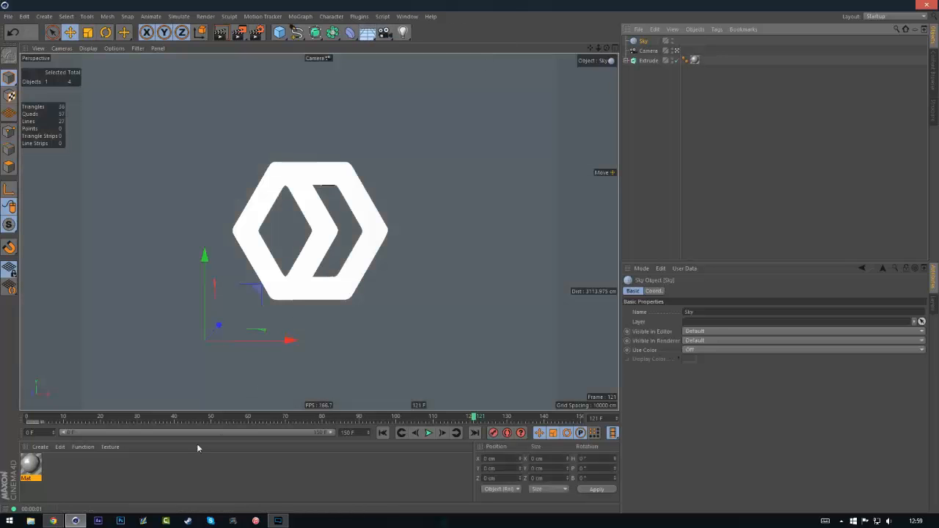
double_click(96, 466)
double_click(30, 464)
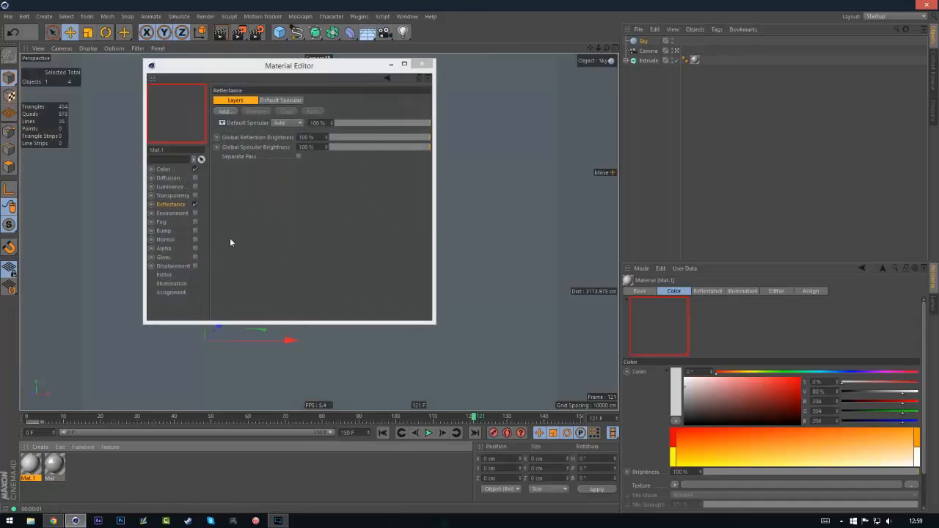
click(165, 170)
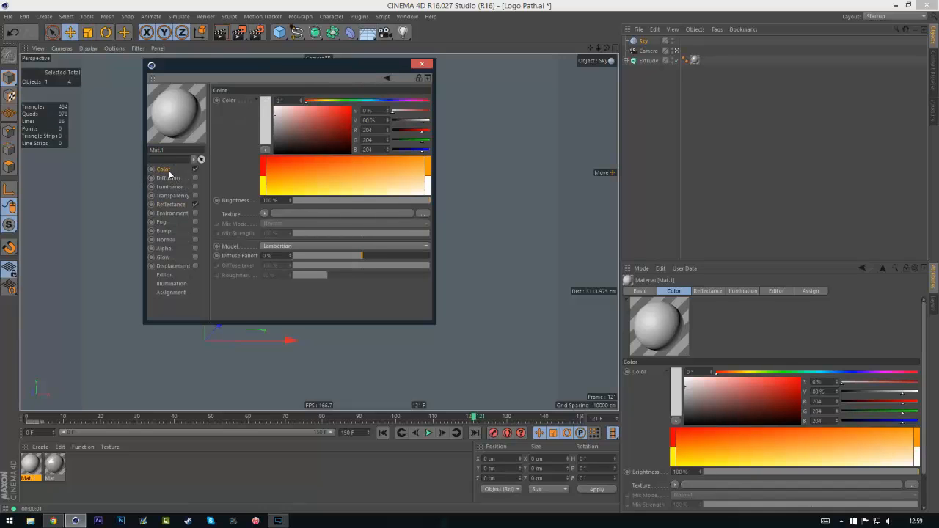
Load Studio Map.jpg from the Clients > MYNU folder as the new material's Color texture and apply the material to the Sky
click(286, 214)
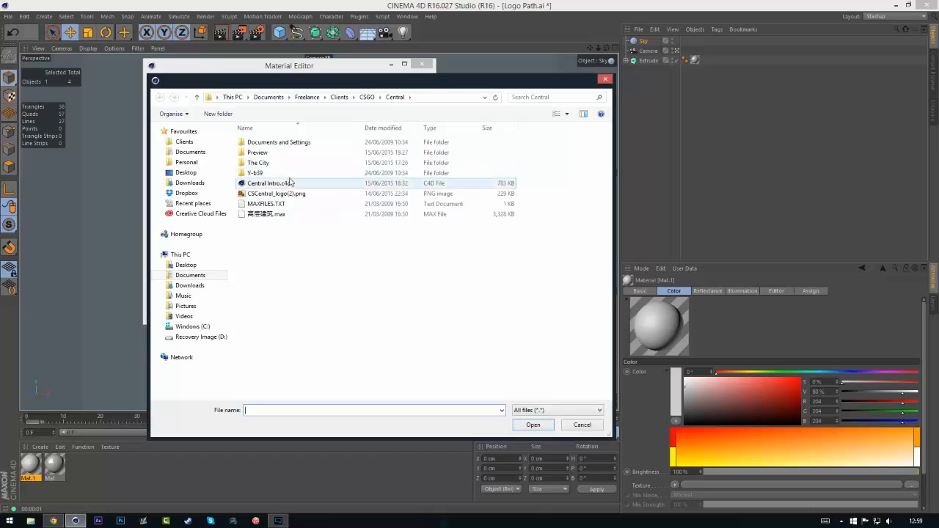
click(366, 98)
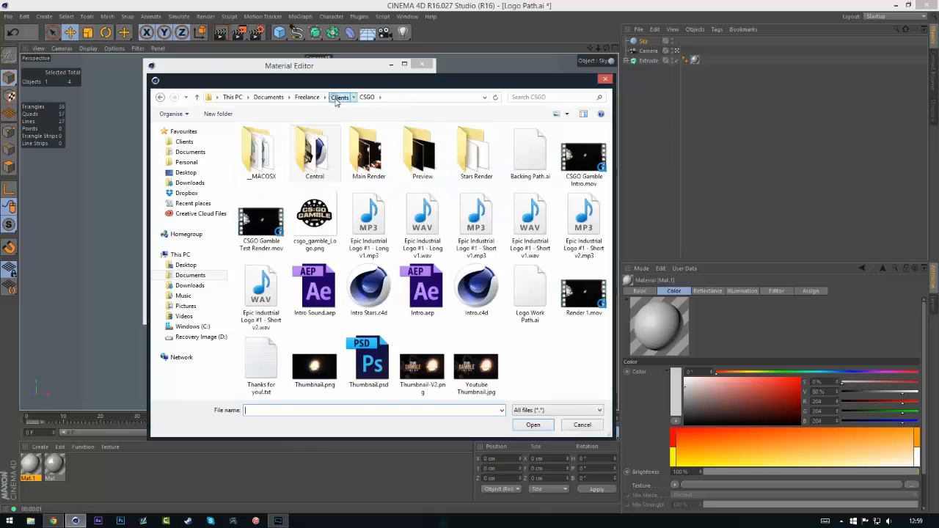
click(339, 97)
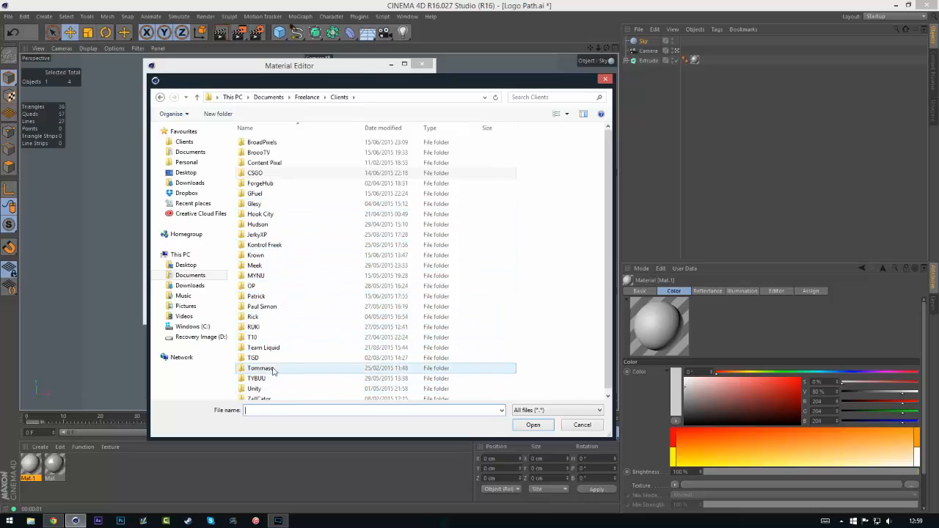
double_click(272, 275)
click(284, 306)
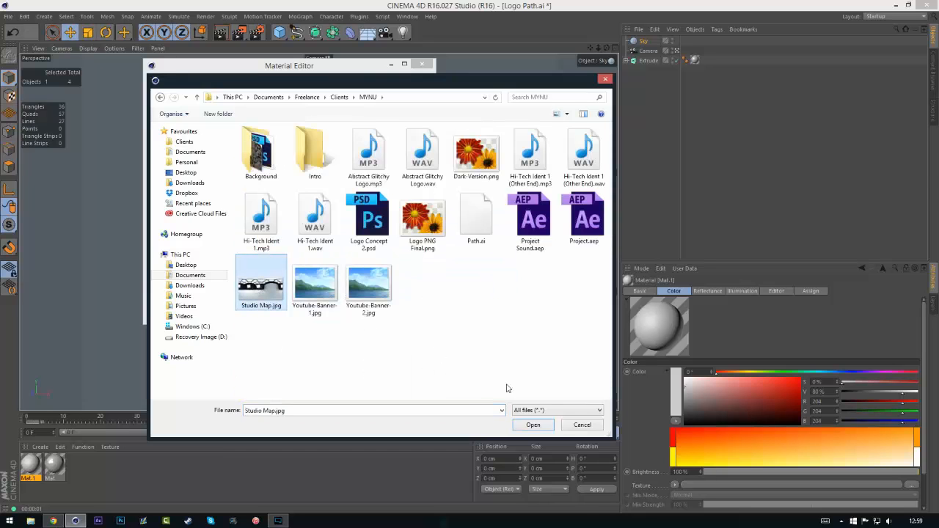
click(532, 426)
click(528, 298)
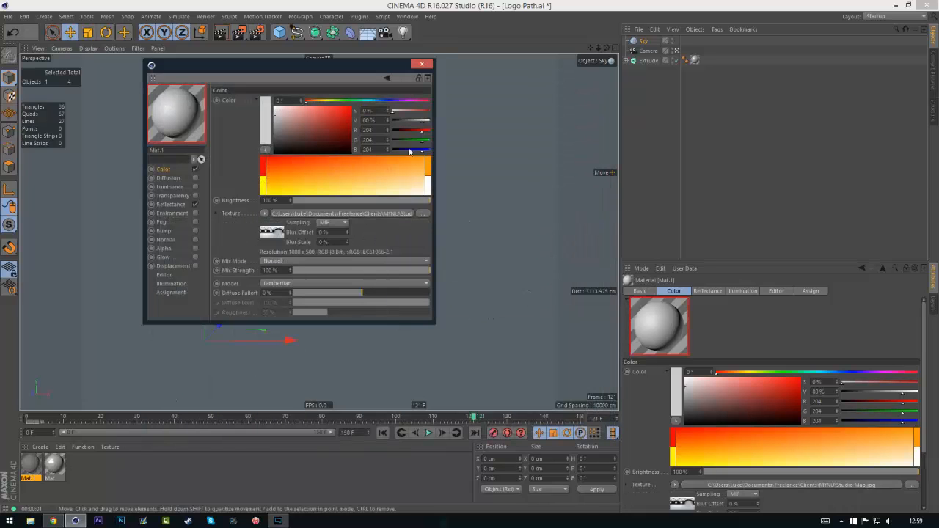
click(422, 65)
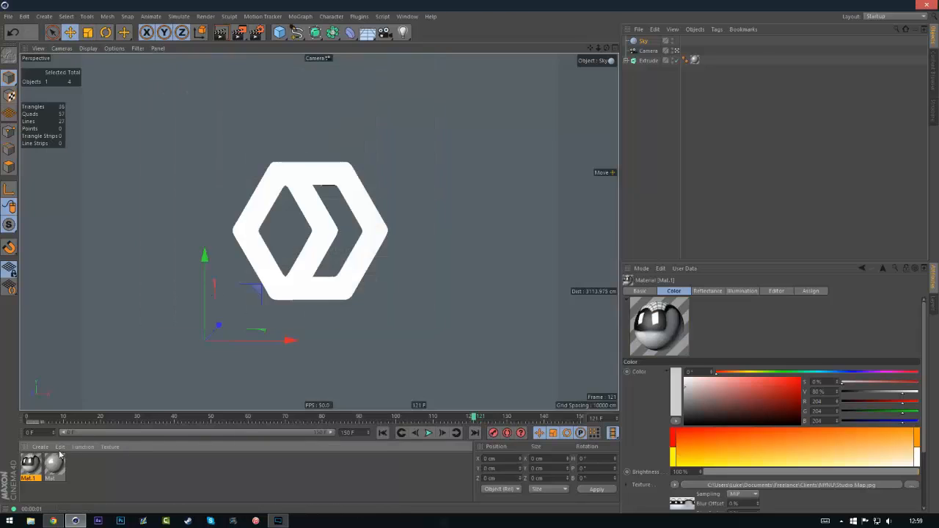
drag(651, 47, 644, 42)
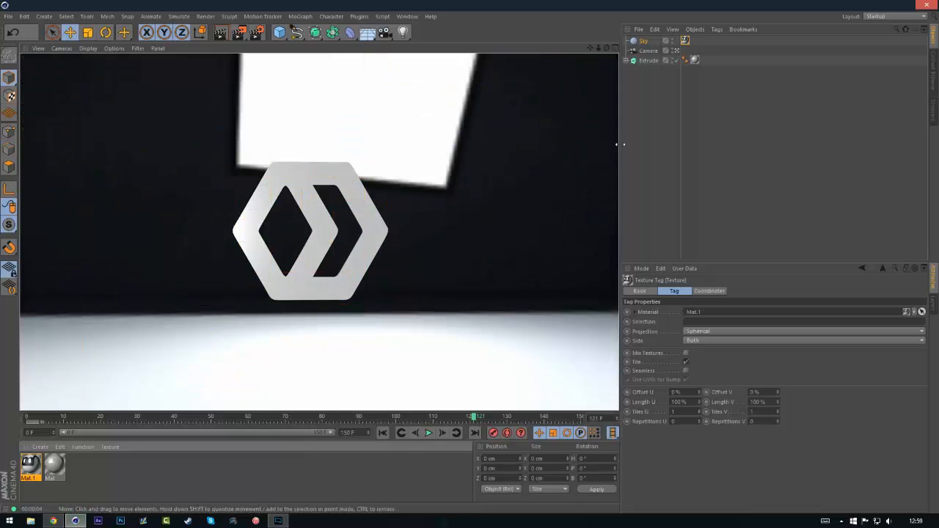
Add a Compositing tag to the Sky and disable Seen by Camera
click(652, 42)
right_click(640, 42)
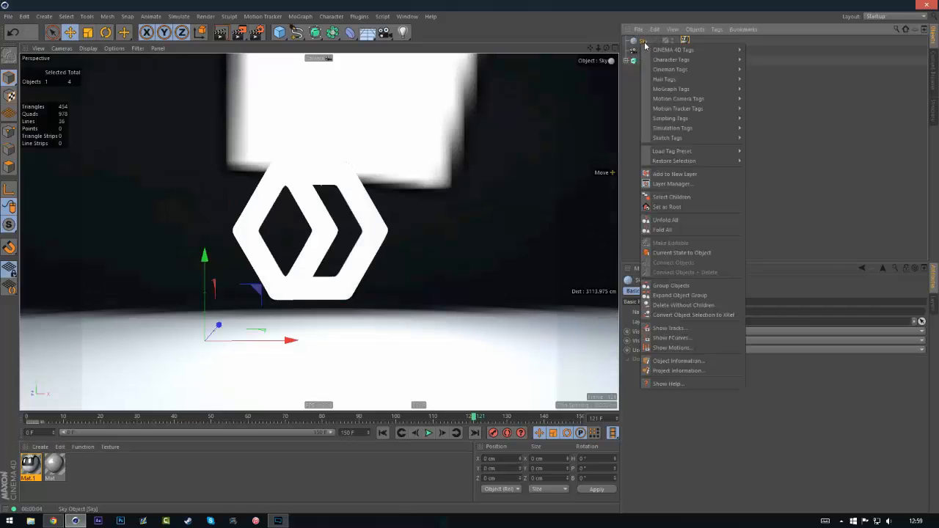
mouse_move(668, 49)
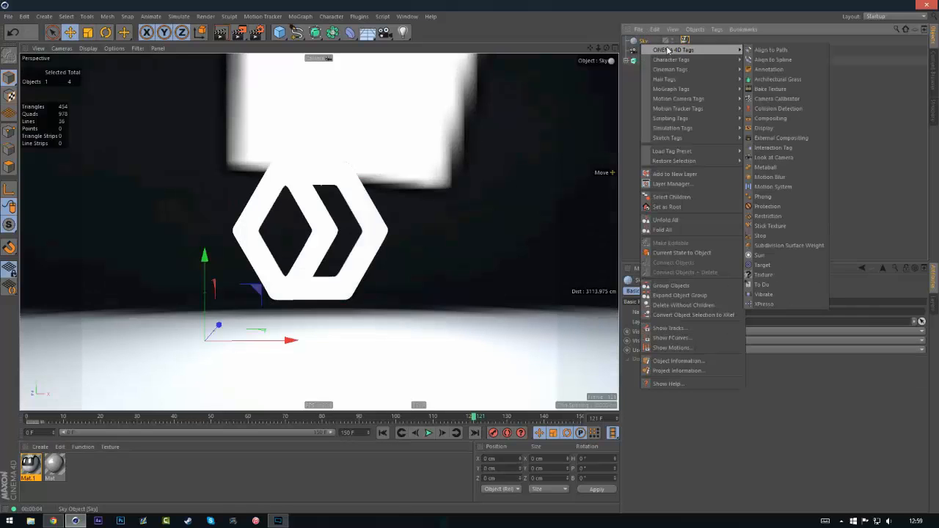
click(770, 118)
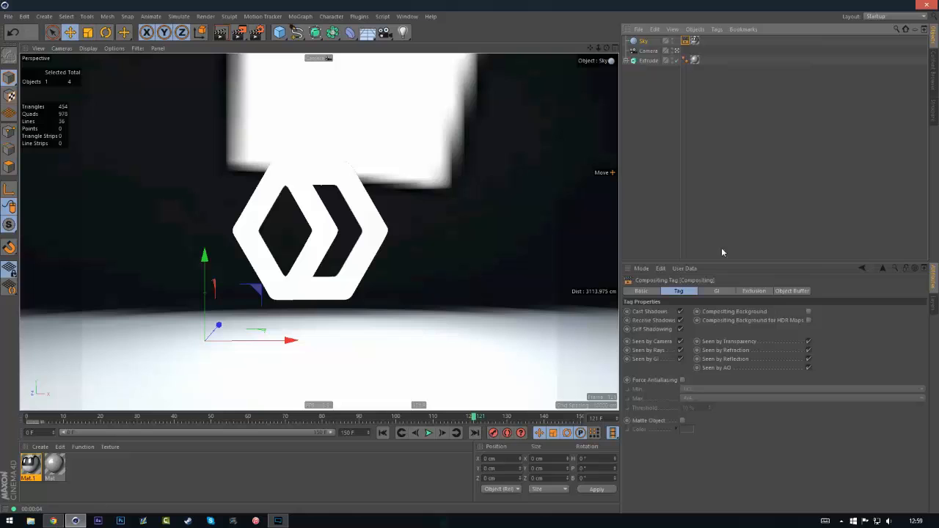
click(680, 342)
click(753, 180)
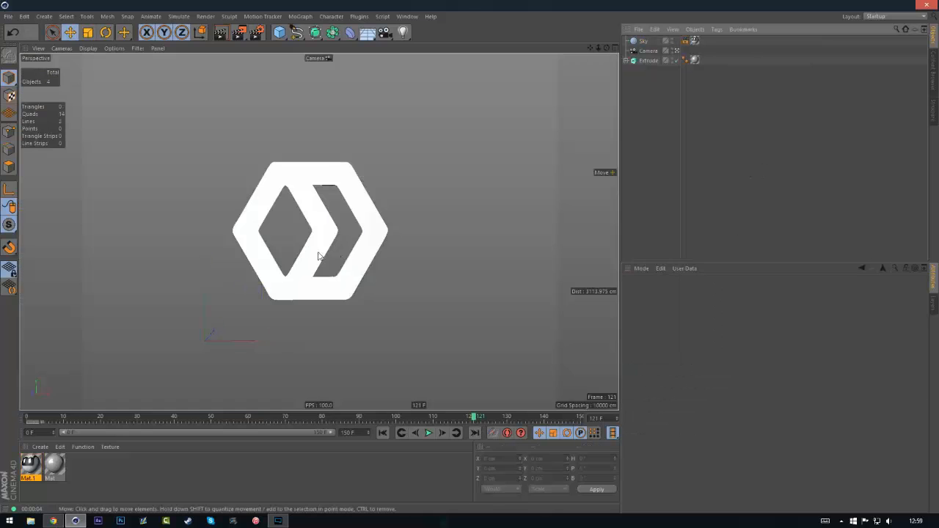
Play back the camera push-in from the start and park the timeline at frame 58
click(388, 433)
click(430, 433)
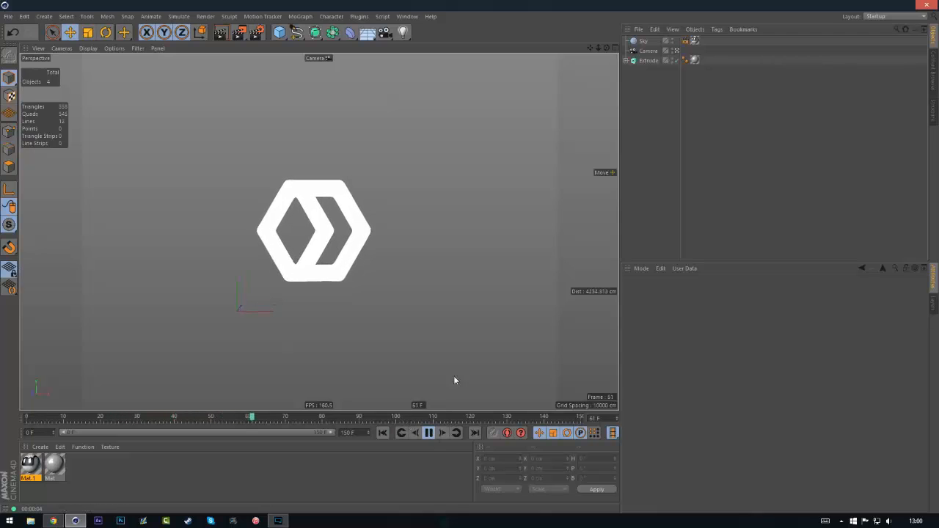
click(430, 433)
drag(453, 421, 242, 419)
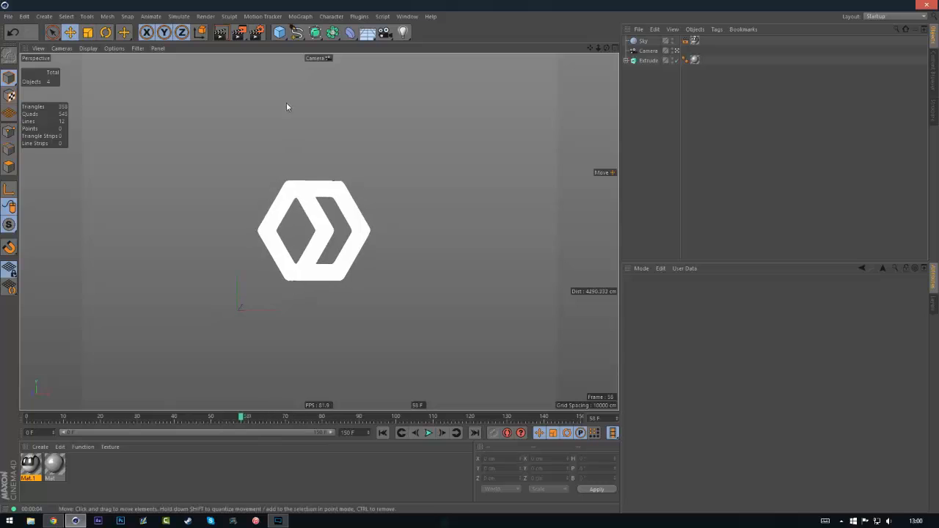
Set the render output size to 1920 x 1080 pixels and choose the frame range for the render
click(257, 32)
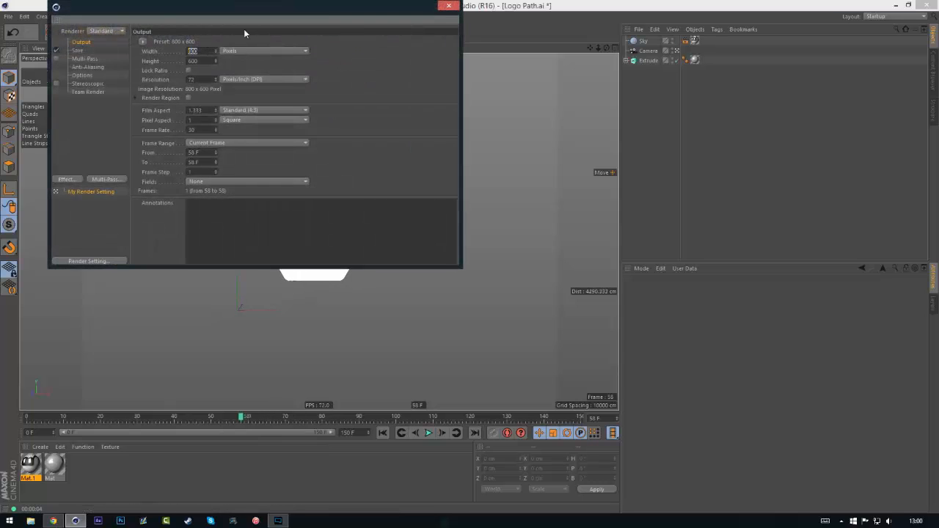
text(1920)
key(Tab)
text(1080)
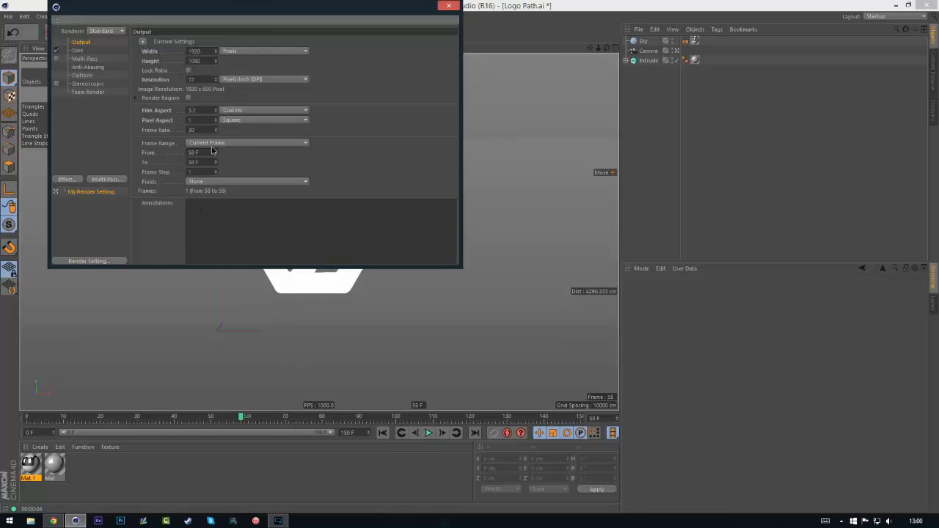
key(Return)
click(246, 142)
click(246, 157)
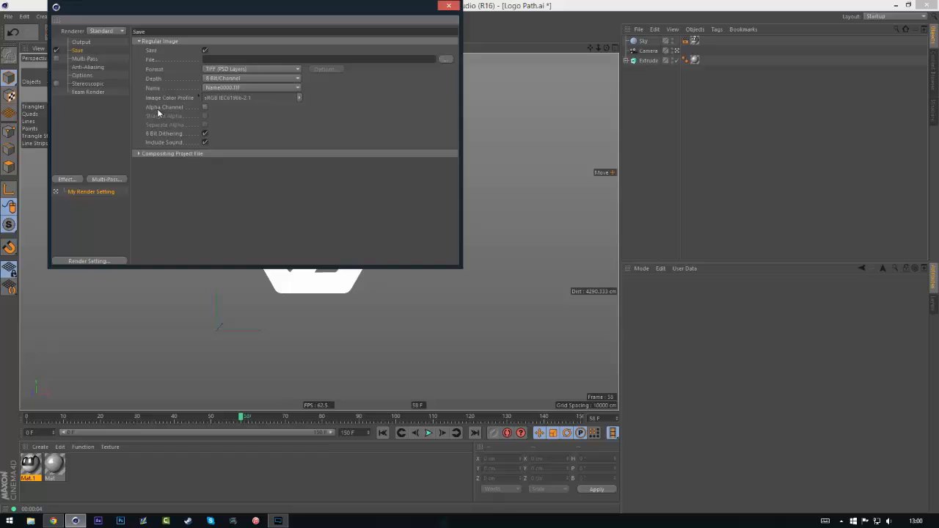
Enable the alpha channel for the saved render and create a Logo Explosion folder in Documents > Tutorials for the output
click(206, 106)
click(212, 71)
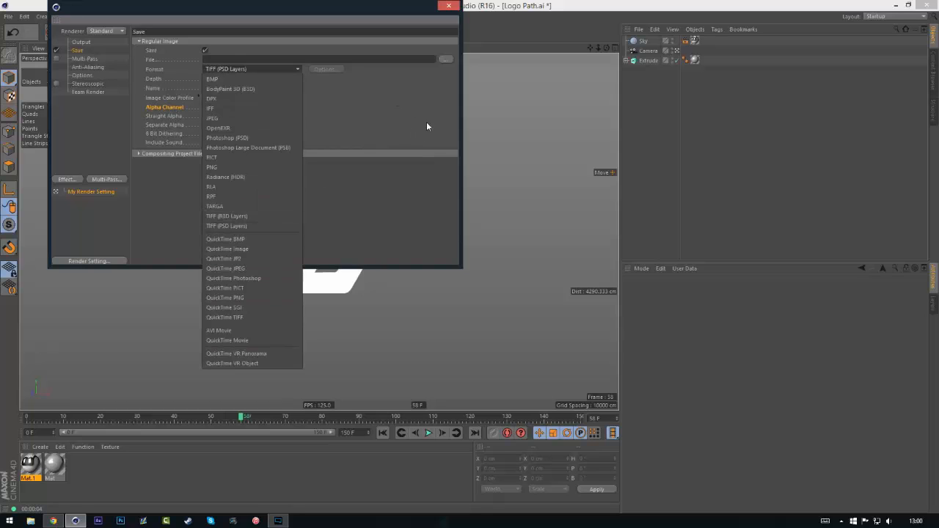
click(447, 62)
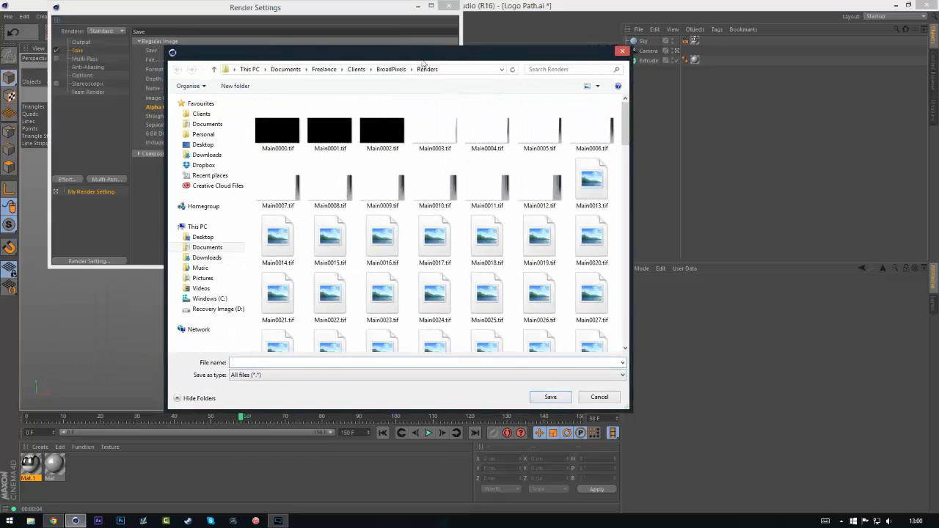
click(286, 61)
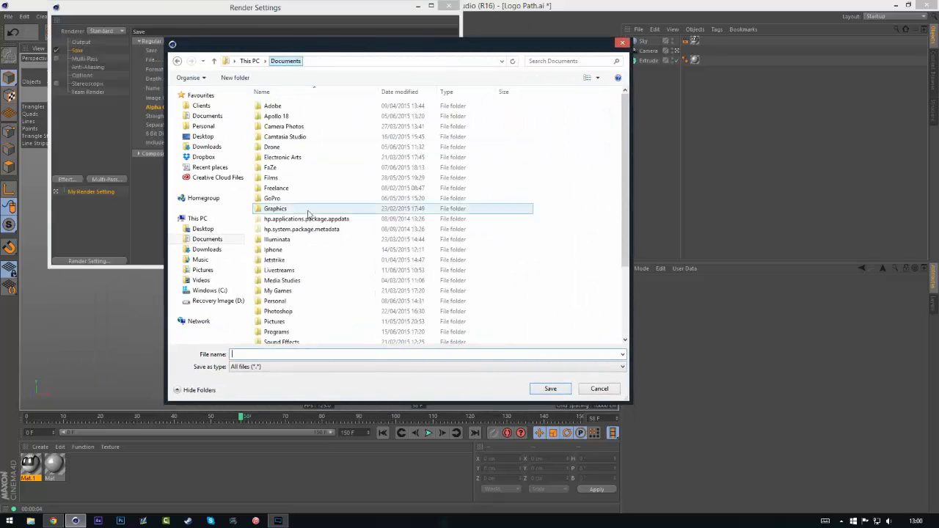
drag(625, 196, 625, 262)
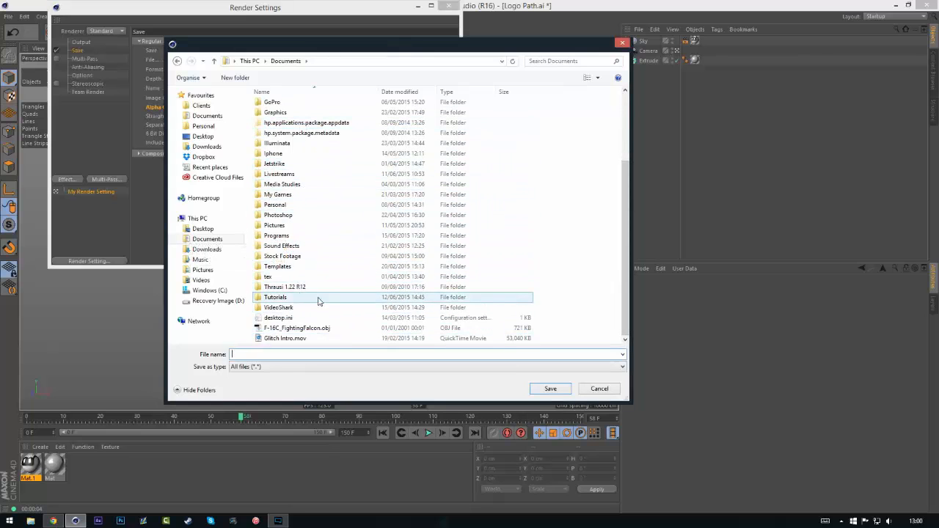
double_click(302, 297)
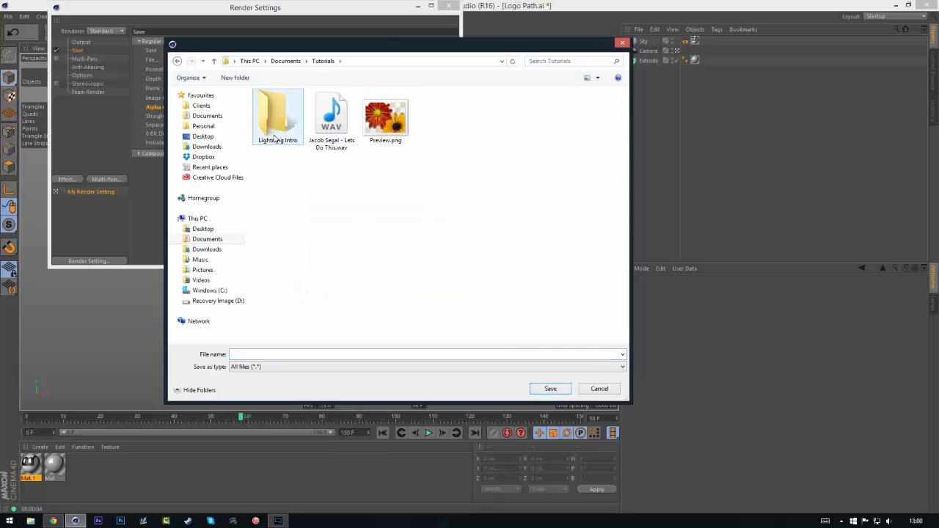
click(236, 78)
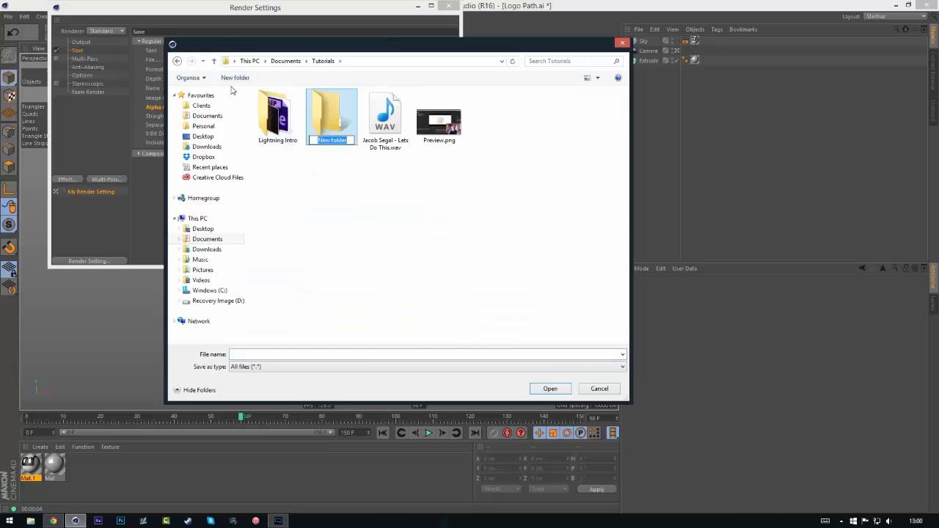
text(Logo Explosion)
key(Return)
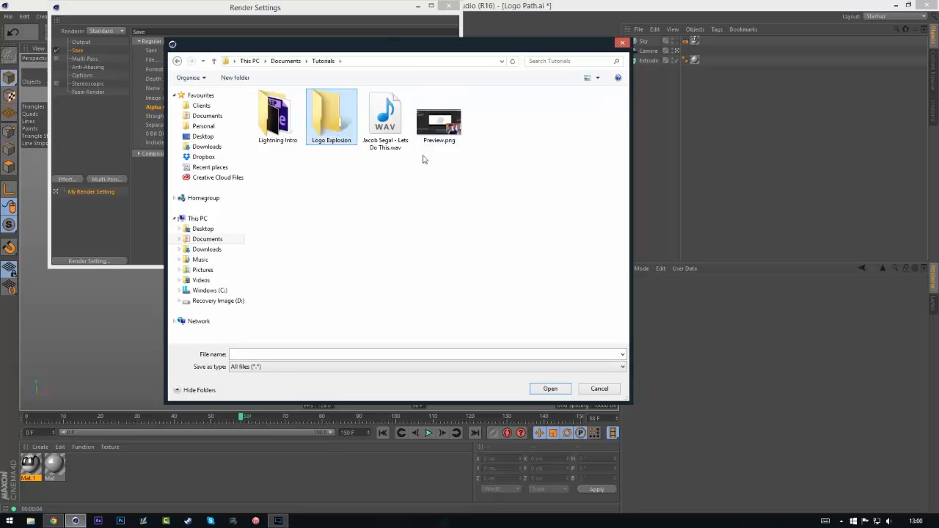
Create a Render 1 subfolder inside Logo Explosion and set the render output file there as Logo Render
double_click(328, 121)
click(235, 78)
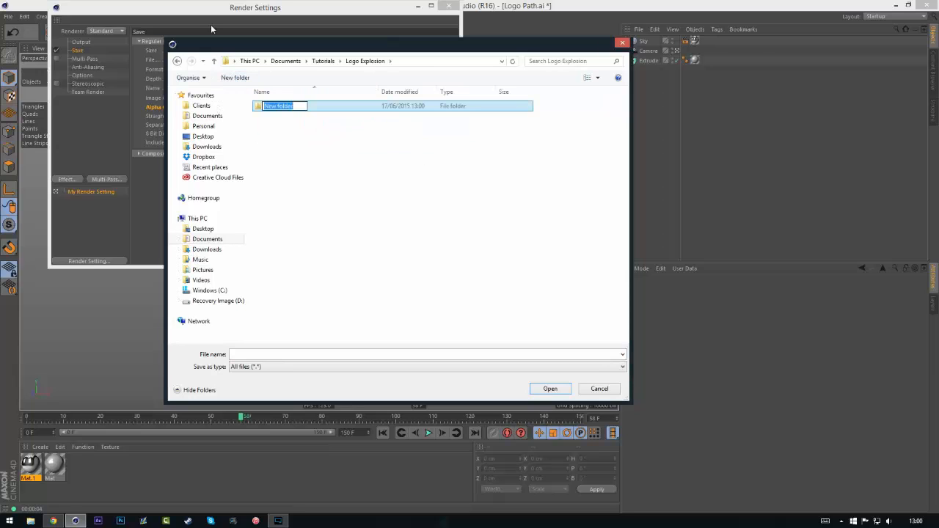
text(Render 1)
key(Return)
double_click(297, 115)
click(254, 355)
text(Logo Render)
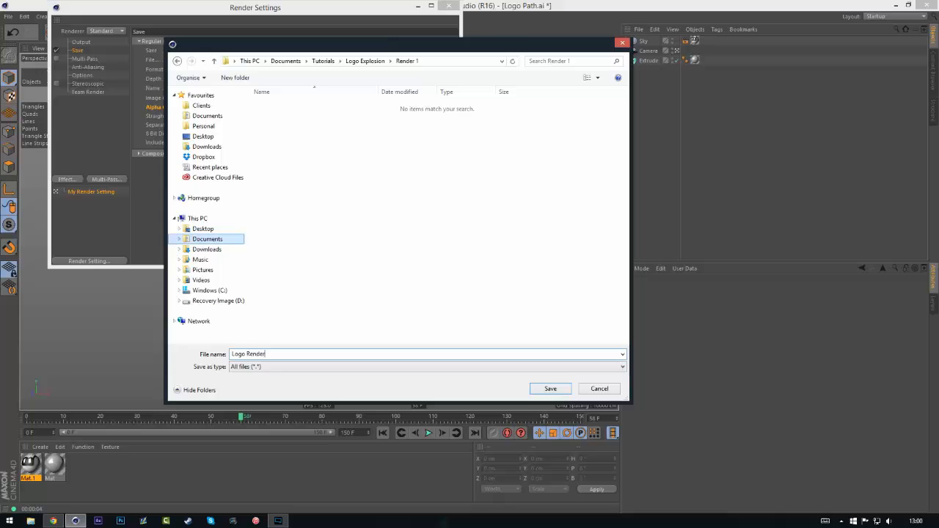
key(Return)
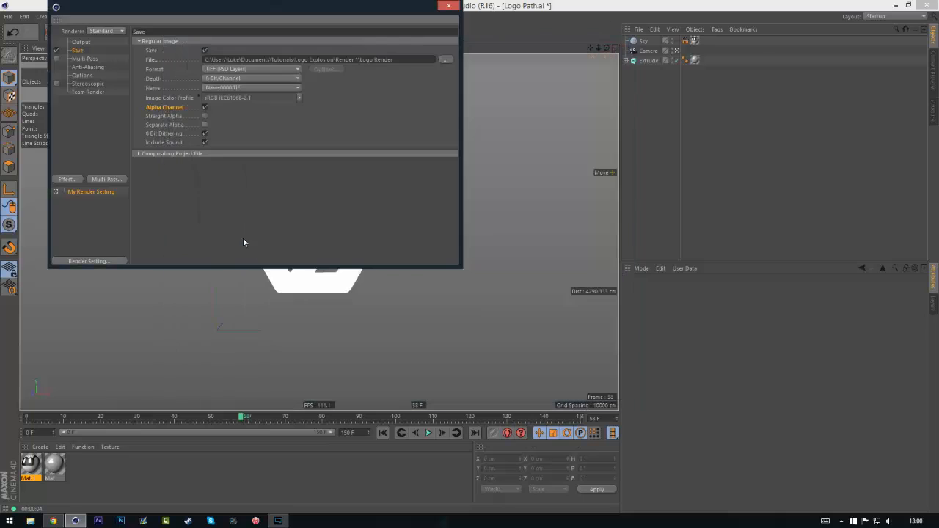
Check the Multi-Pass and Output render settings and close the render settings
click(85, 59)
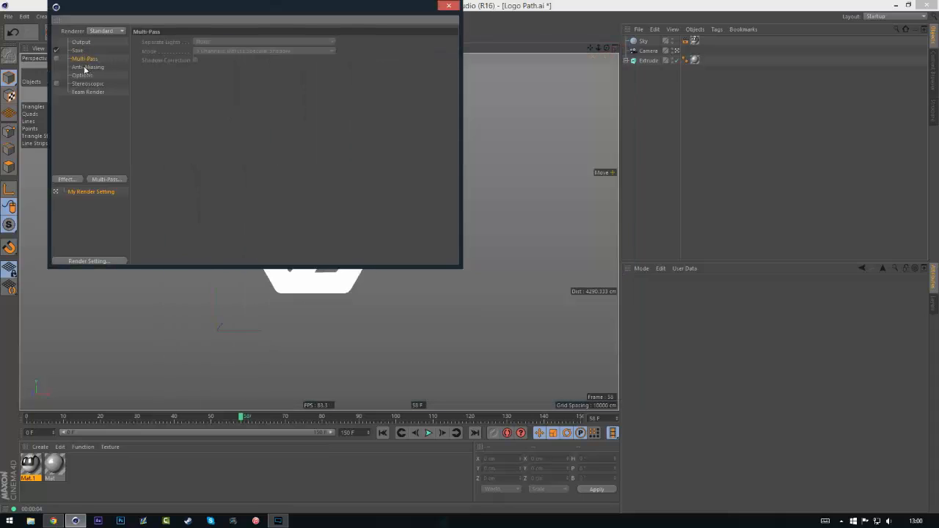
click(83, 42)
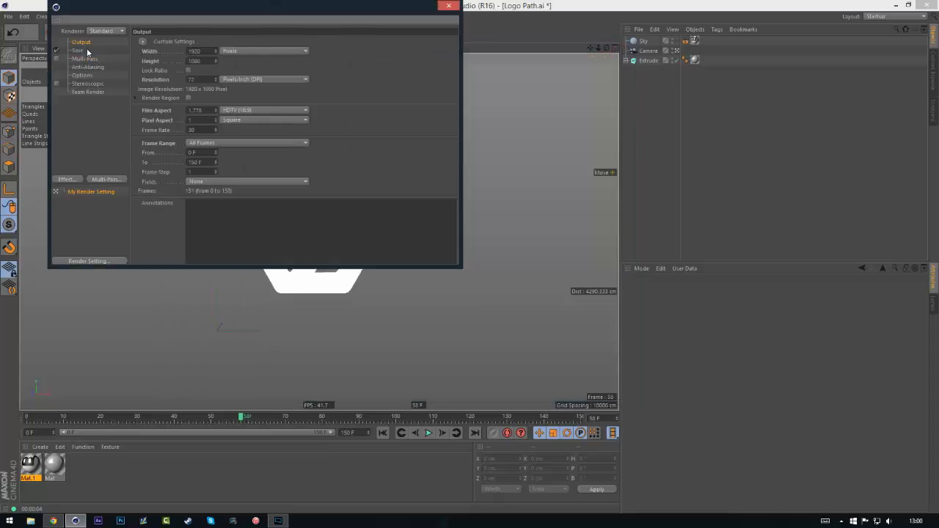
click(449, 6)
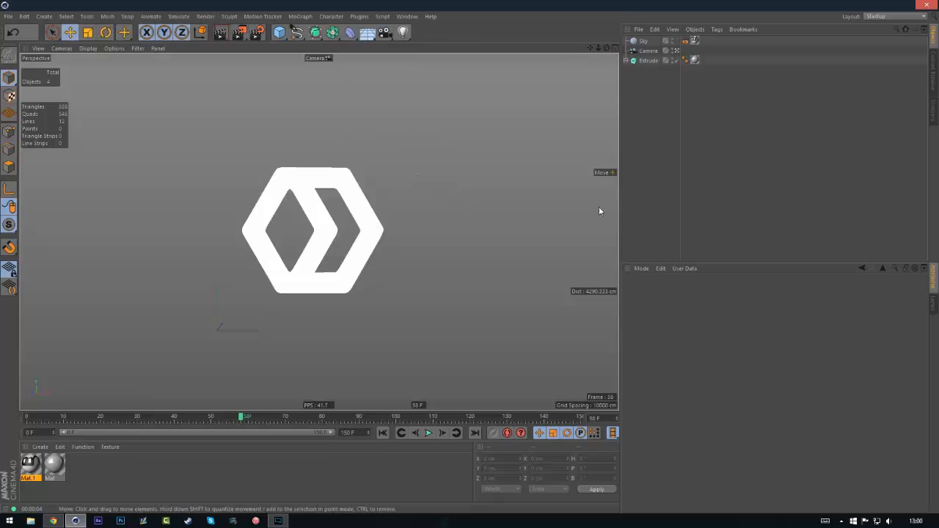
Play back the camera animation from the start and park the timeline at frame 52
click(382, 433)
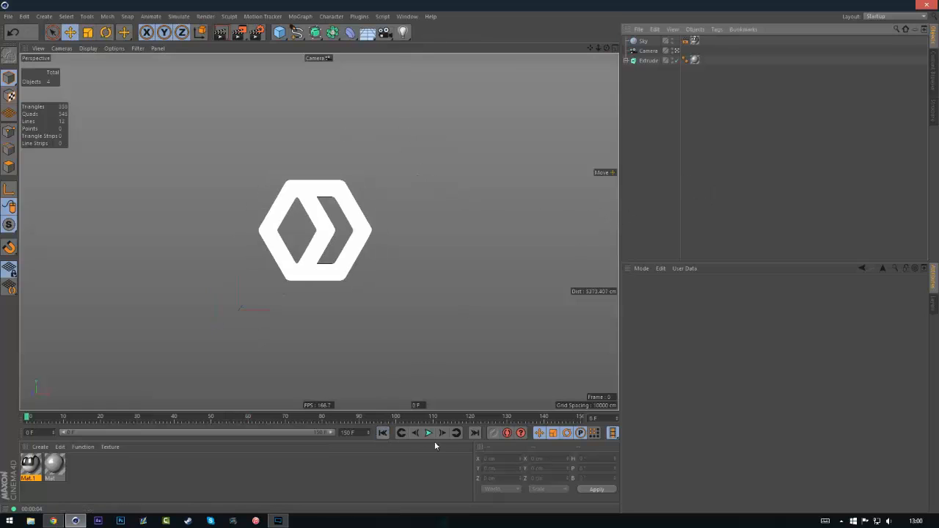
click(428, 432)
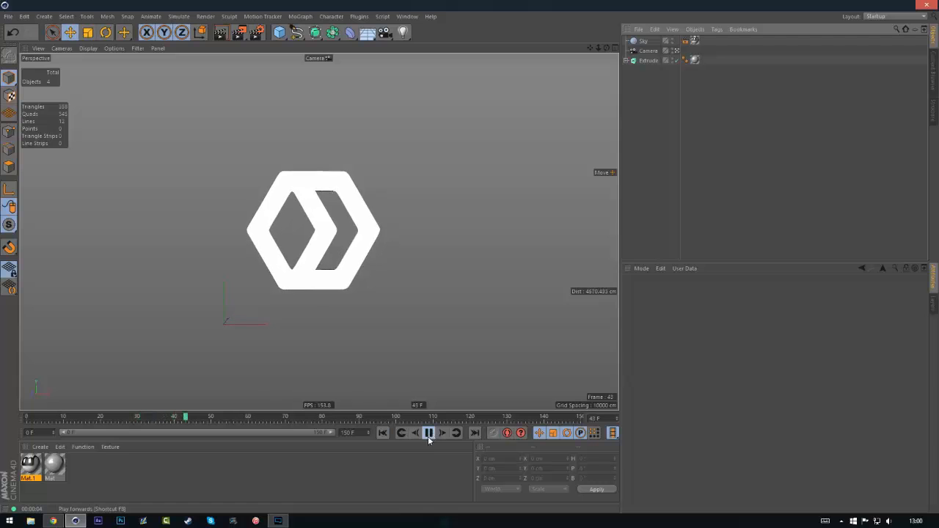
click(429, 432)
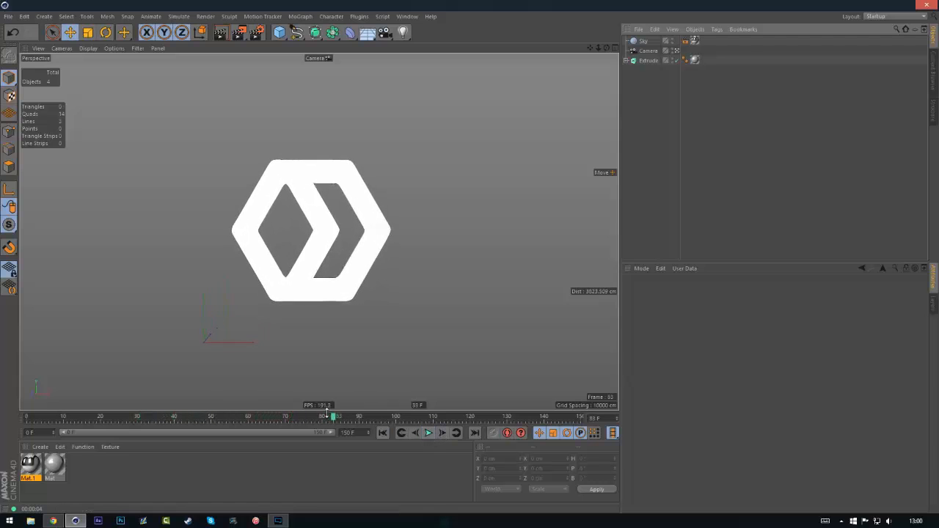
drag(327, 417, 218, 417)
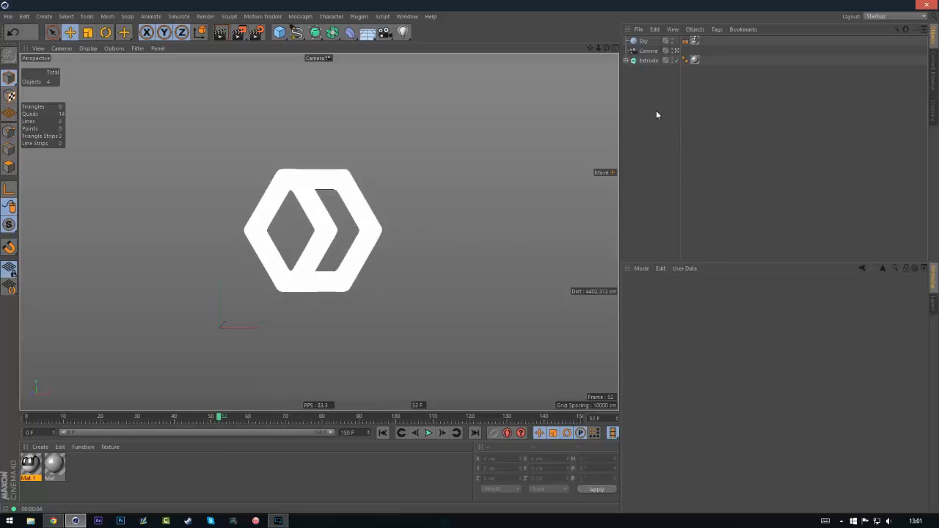
Duplicate the Extrude object, naming the original Main Logo and the copy Mini Logo
click(648, 60)
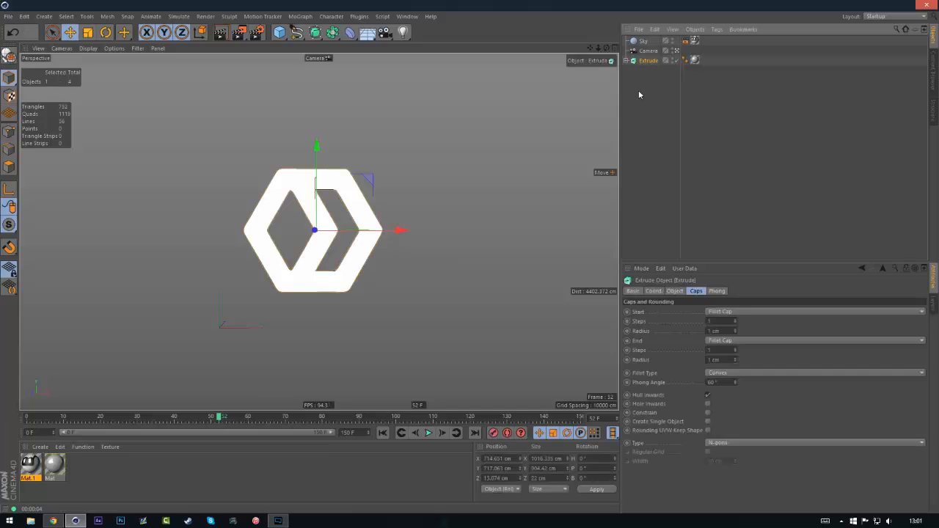
mouse_move(648, 60)
ctrl+mouse_down()
mouse_move(652, 85)
mouse_move(650, 71)
ctrl+mouse_up()
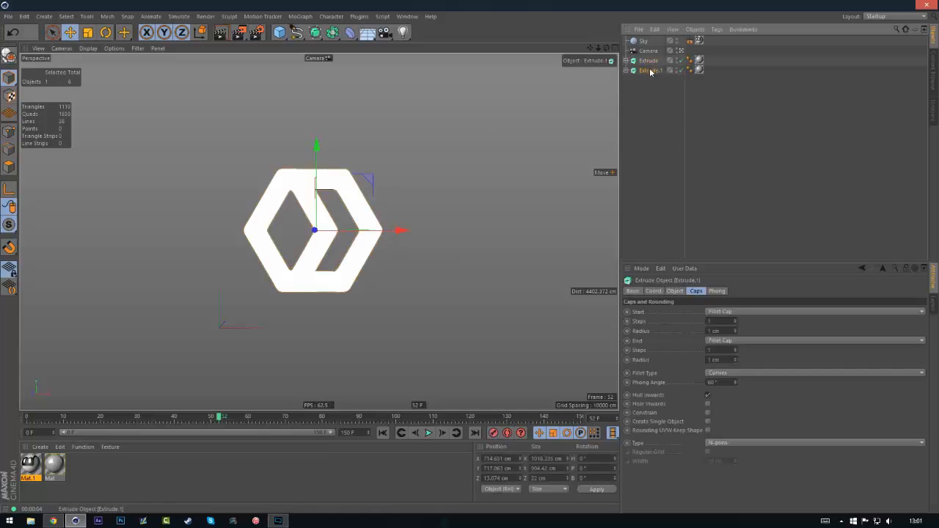
double_click(649, 61)
text(Main Logo)
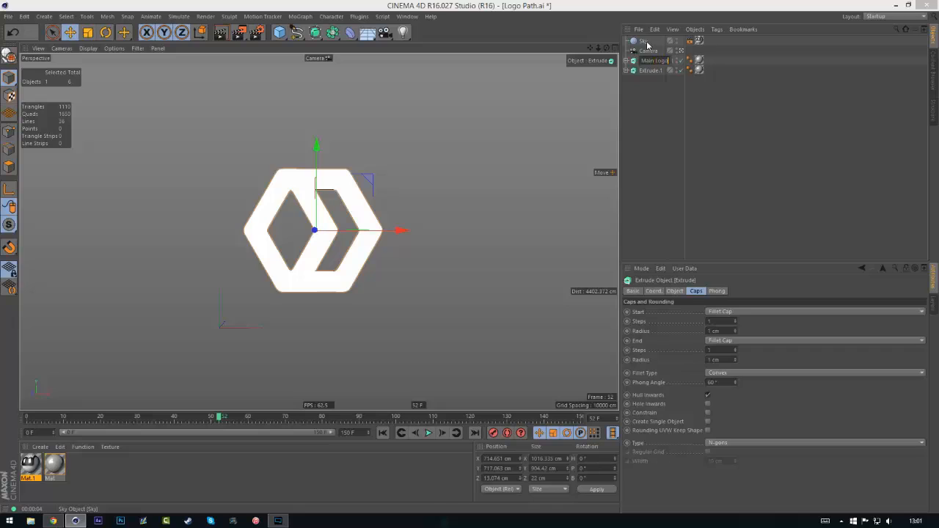
key(Return)
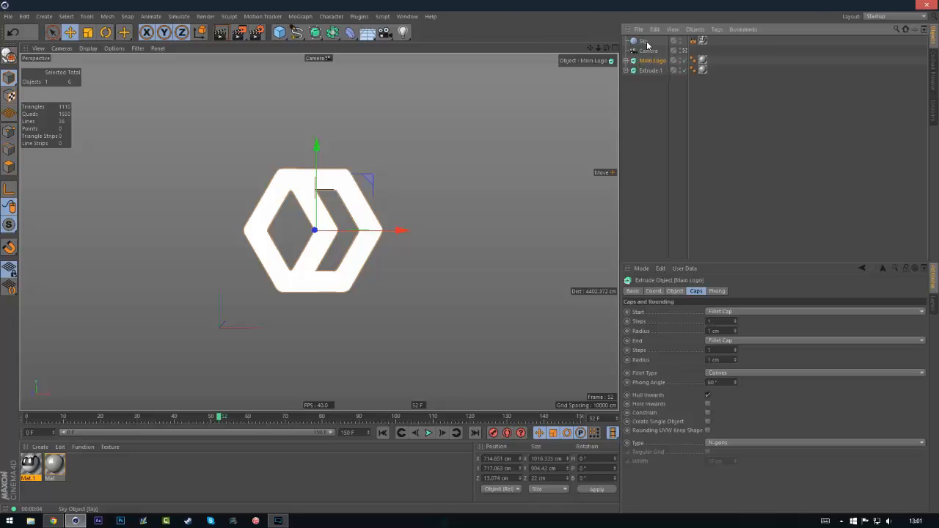
click(655, 71)
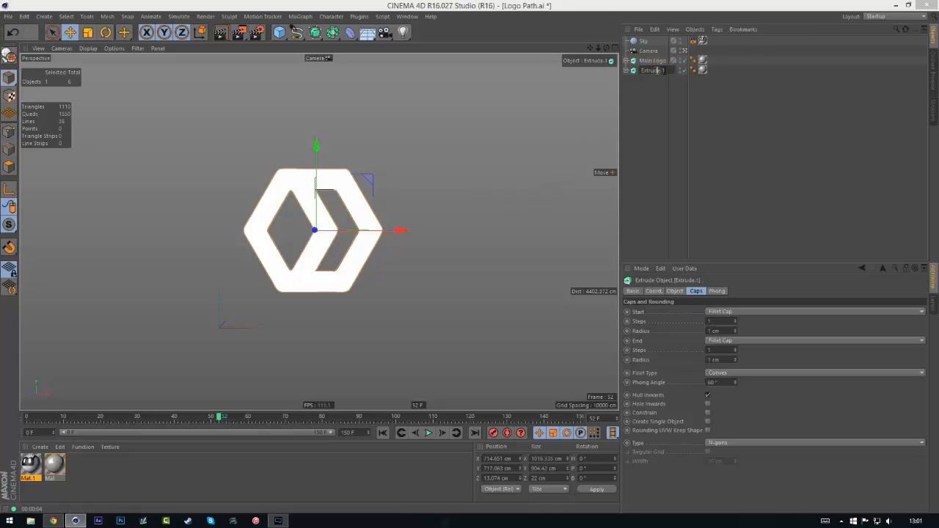
double_click(655, 71)
text(Mini Logo)
key(Return)
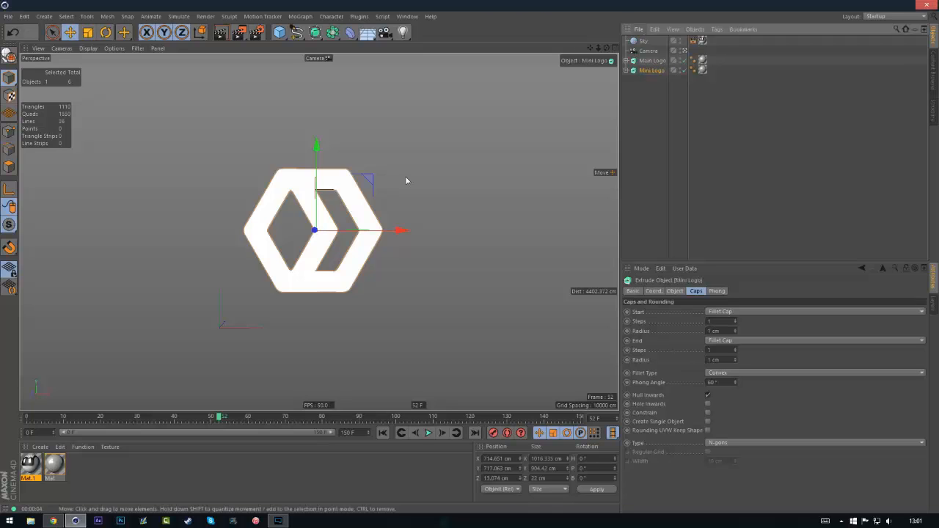
Scale the Mini Logo down uniformly to about 135 x 120 cm and deselect it
key(t)
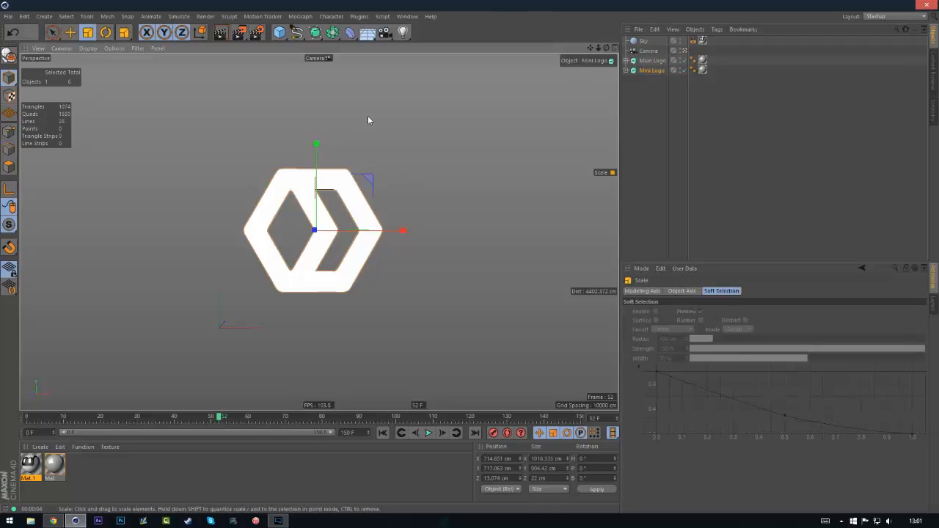
drag(479, 98, 285, 328)
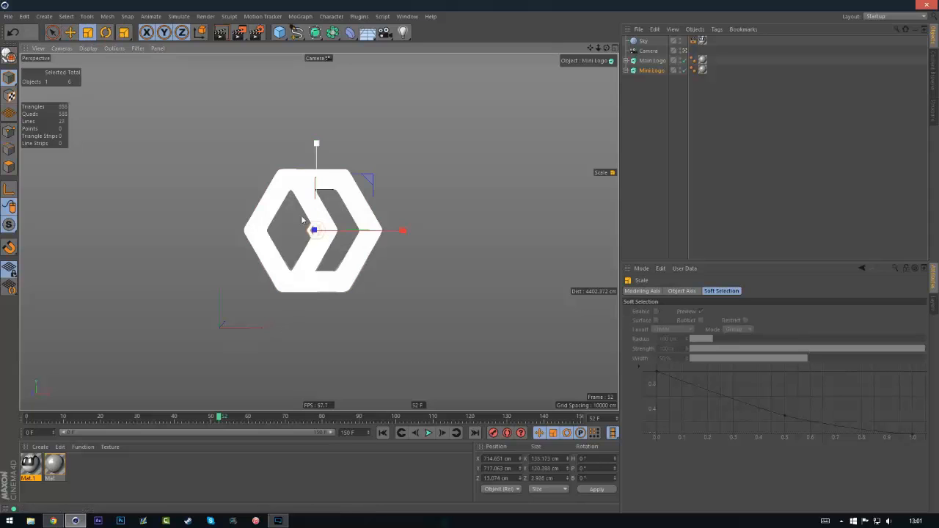
click(683, 137)
Add a MoGraph Cloner and make the Mini Logo its child
click(301, 17)
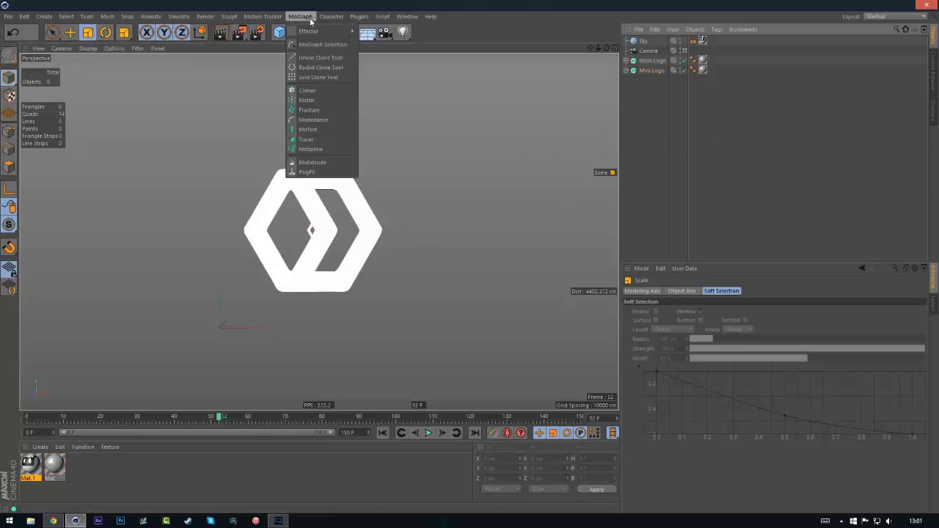
click(306, 91)
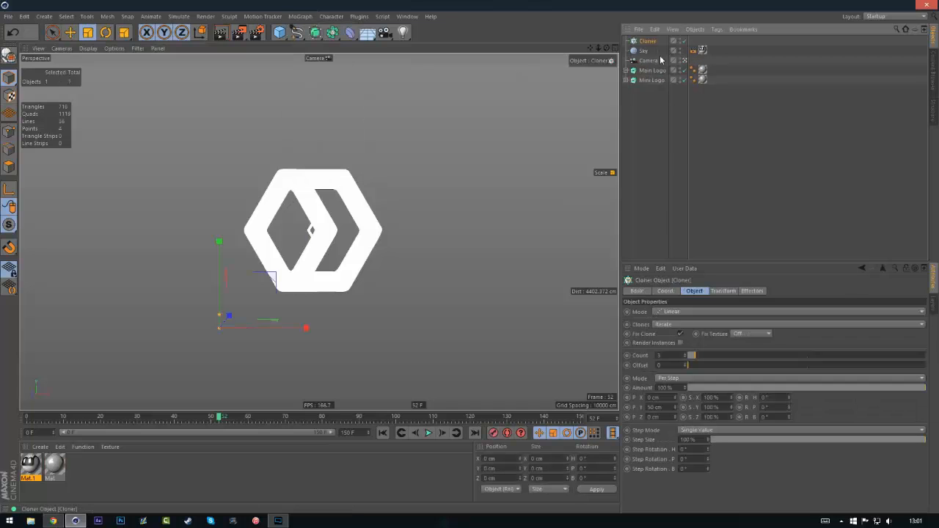
click(652, 71)
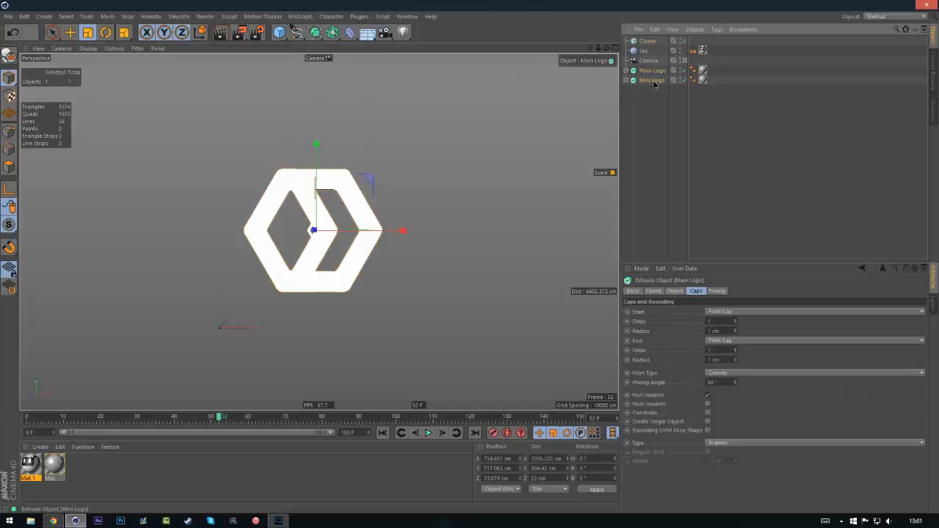
click(652, 80)
drag(655, 61, 648, 42)
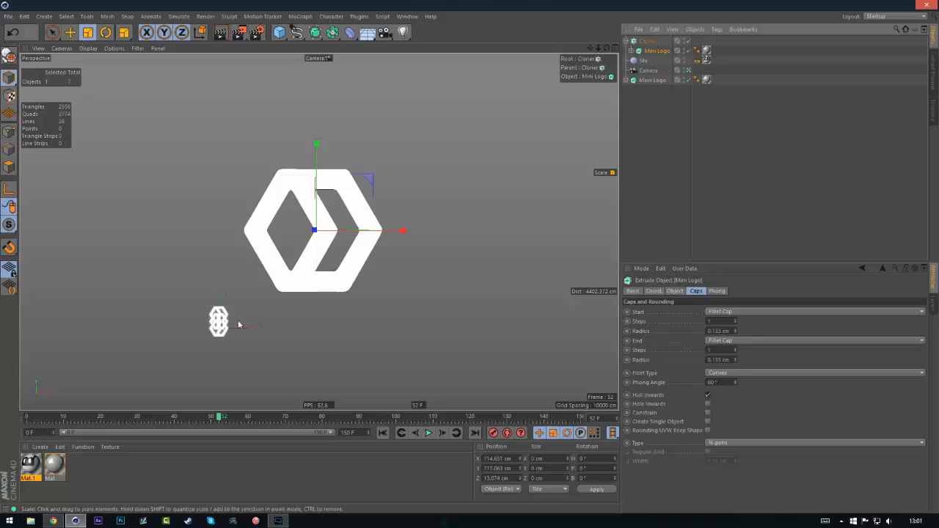
Set the Cloner's mode to Object and assign the Main Logo as the object to clone onto
click(648, 41)
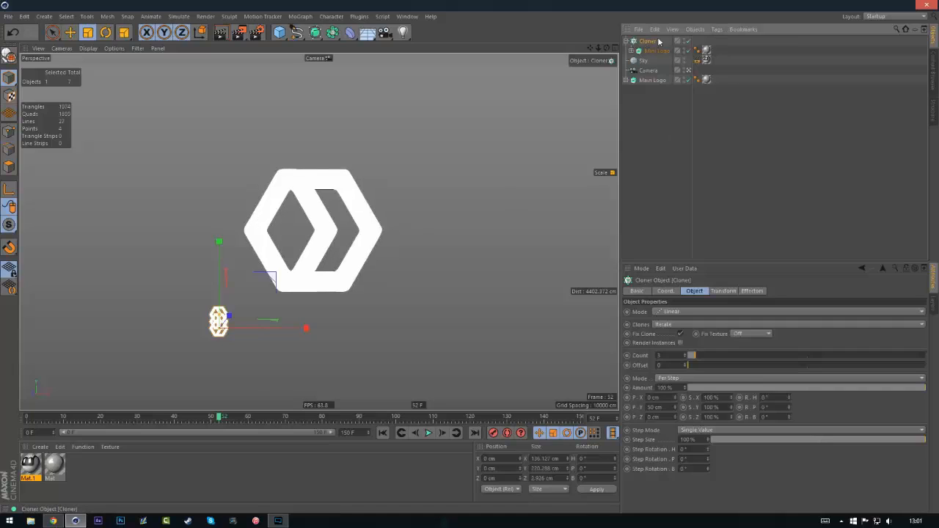
click(664, 312)
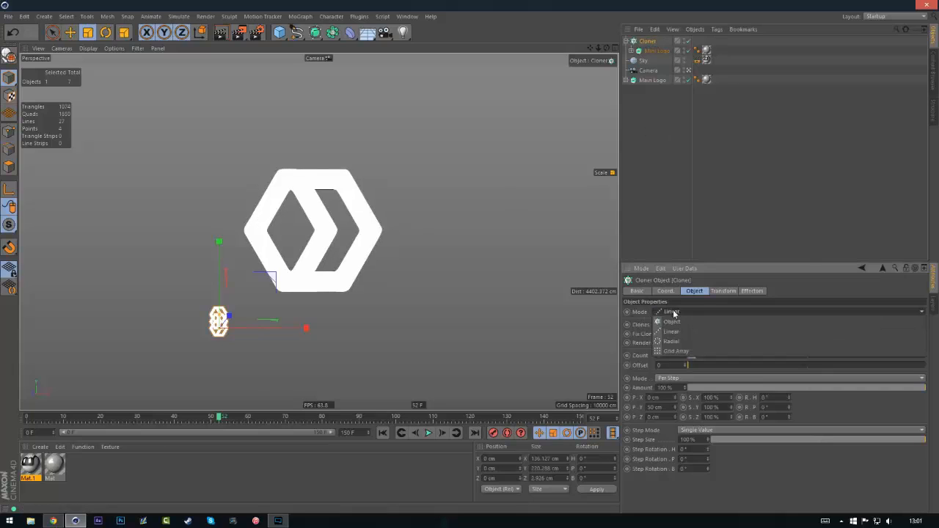
click(676, 324)
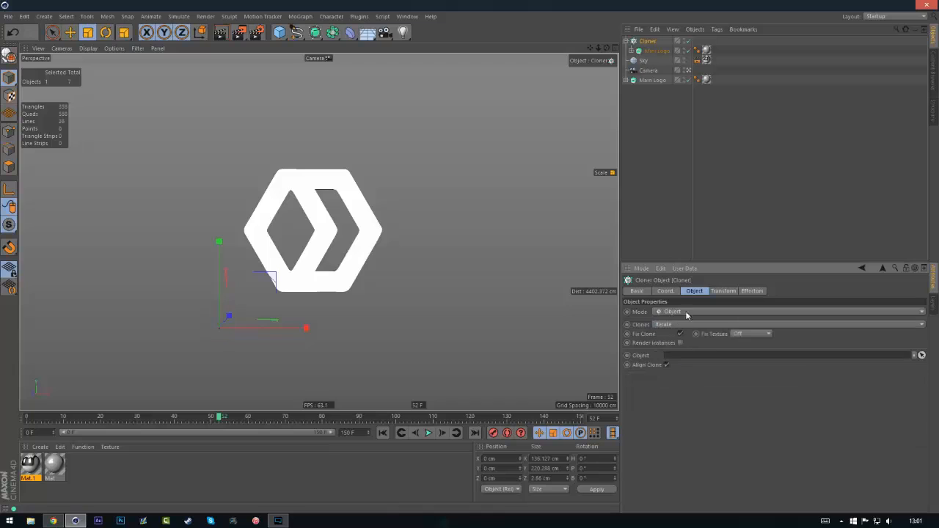
drag(640, 81, 692, 357)
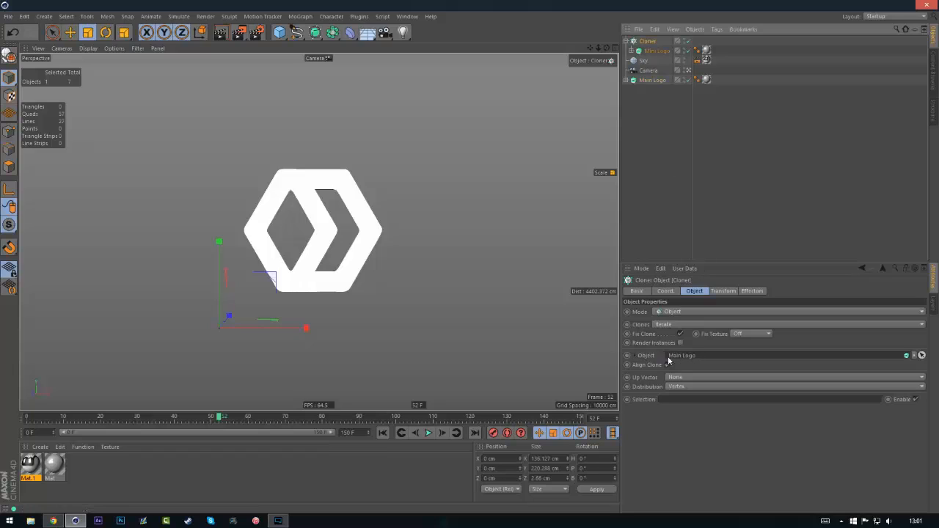
click(660, 171)
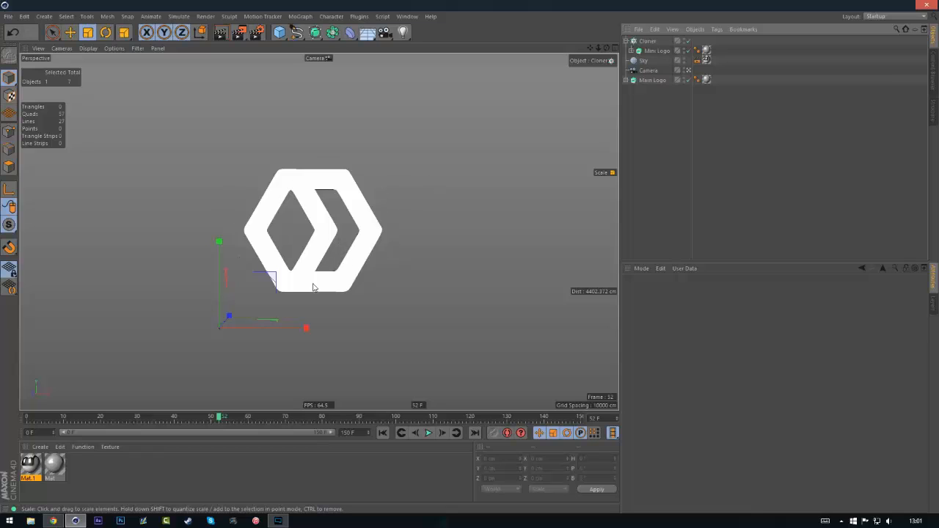
click(647, 41)
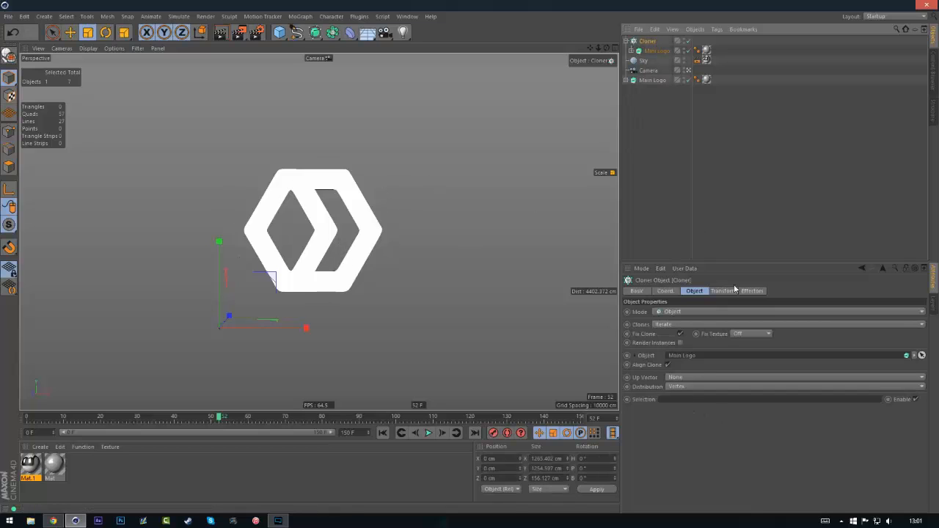
Set the Cloner's distribution to Volume so the clones fill the Main Logo
click(685, 389)
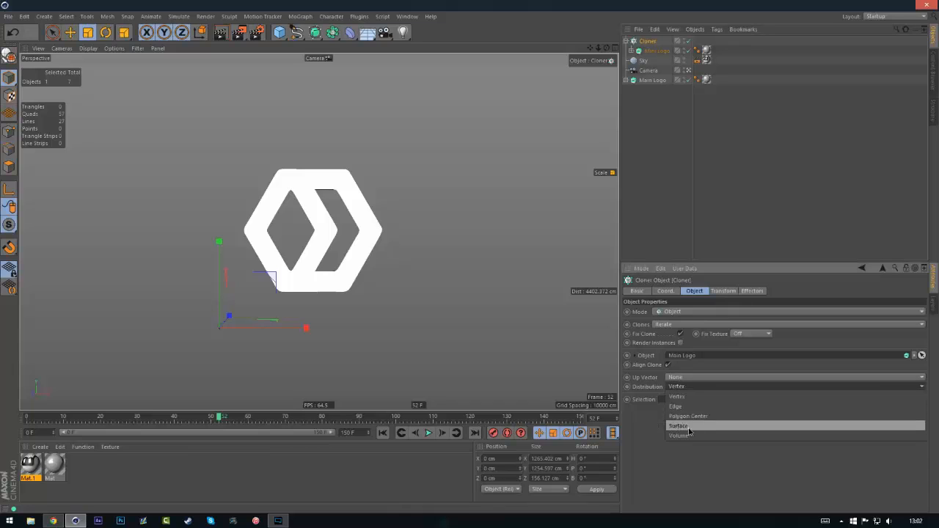
click(679, 427)
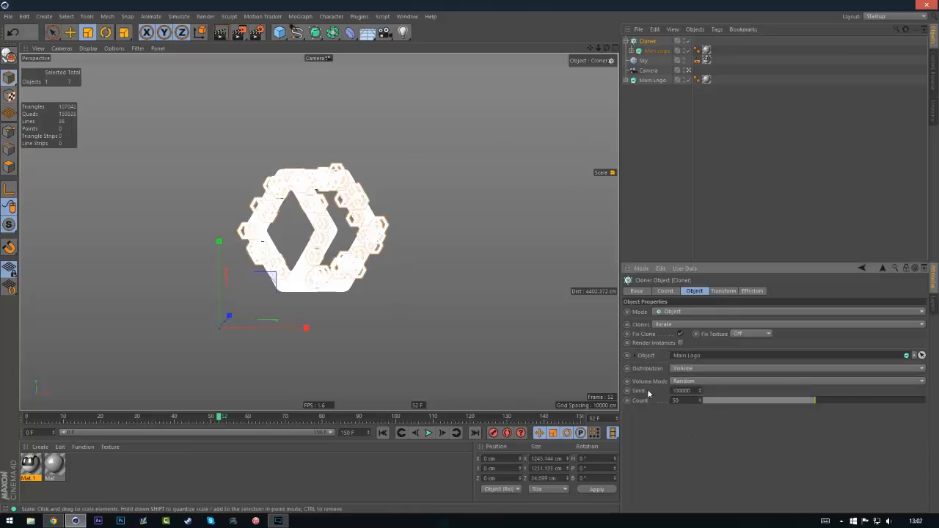
click(725, 161)
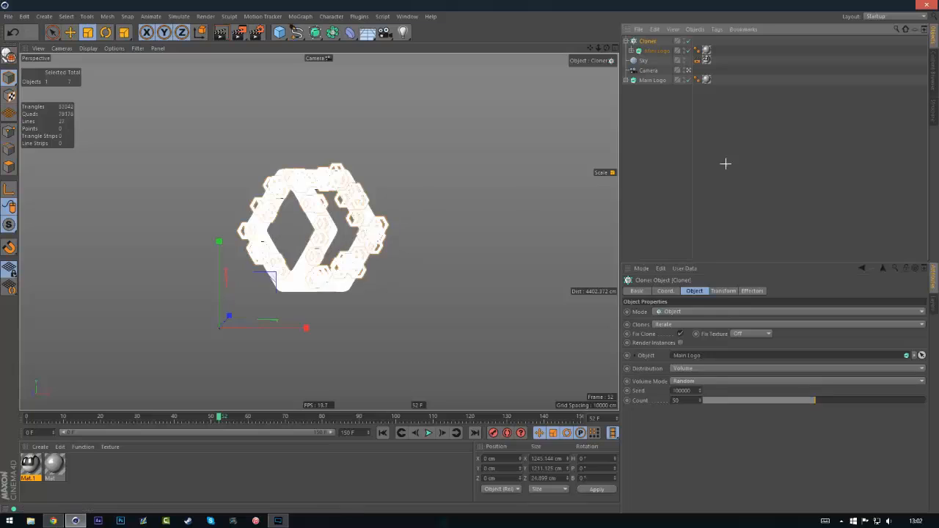
Hide the Main Logo in both the editor and the renderer while keeping the object enabled
click(685, 80)
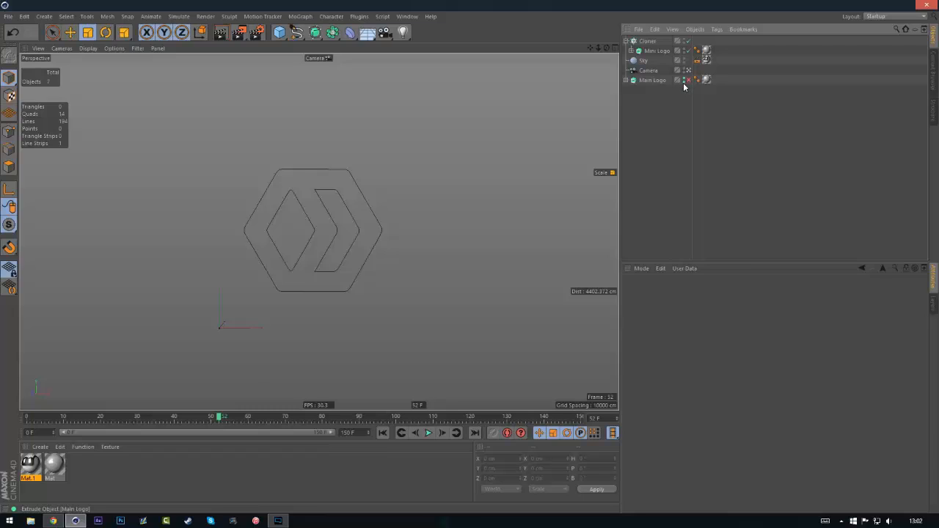
click(685, 80)
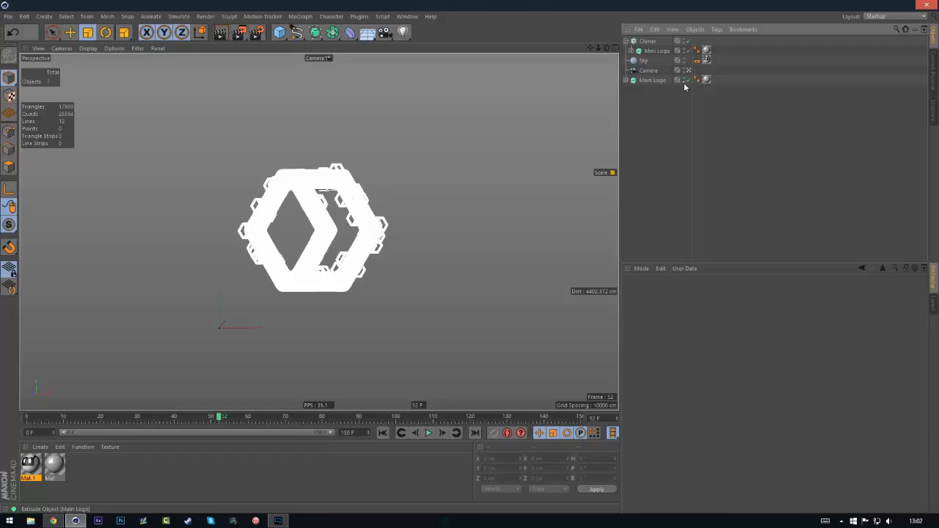
click(684, 81)
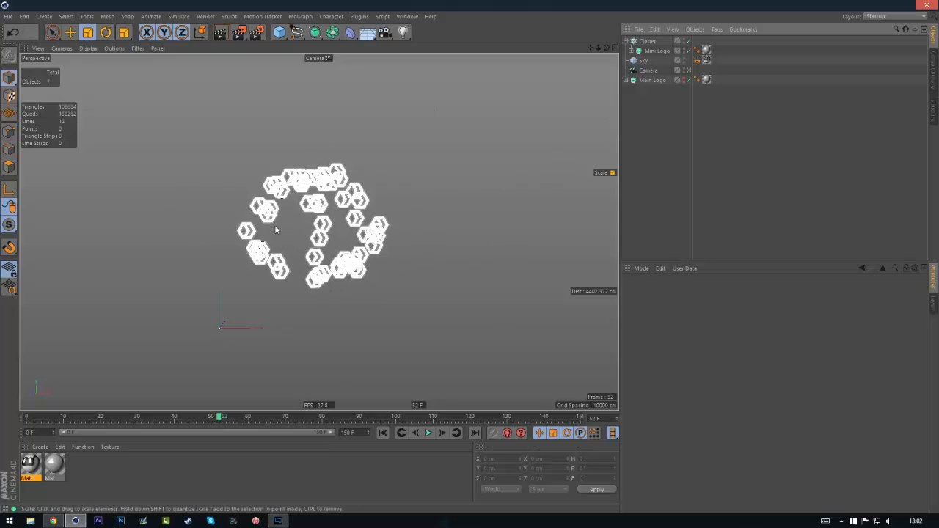
Set the Cloner's count to 200 and deselect it
click(648, 42)
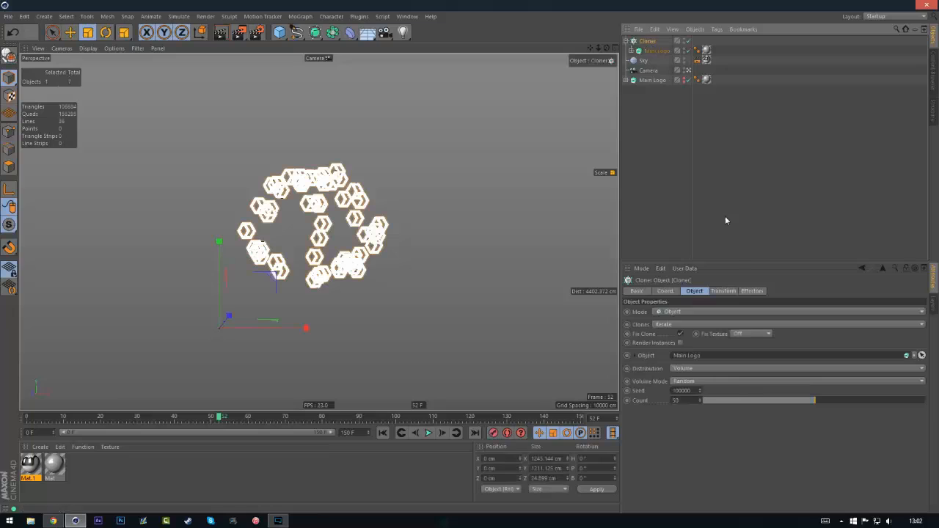
double_click(675, 400)
text(3)
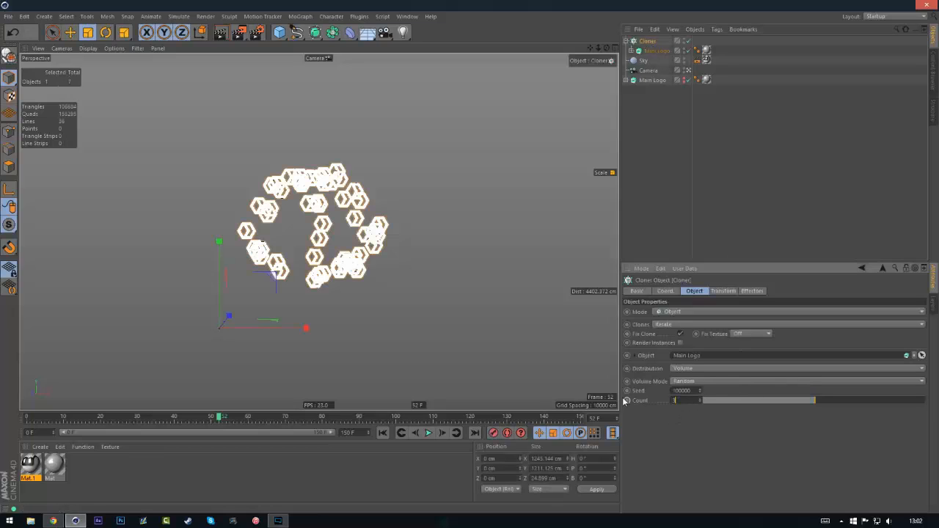
text(00)
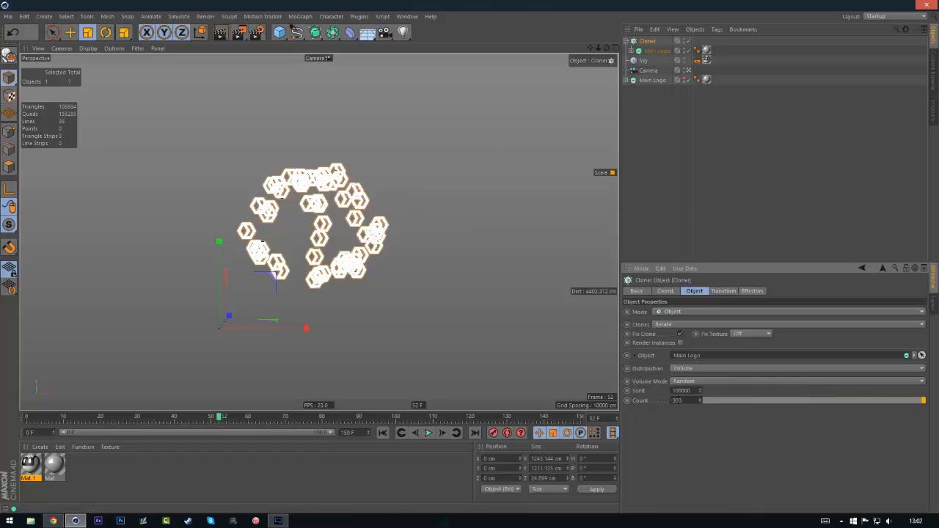
text(200)
key(Return)
click(673, 103)
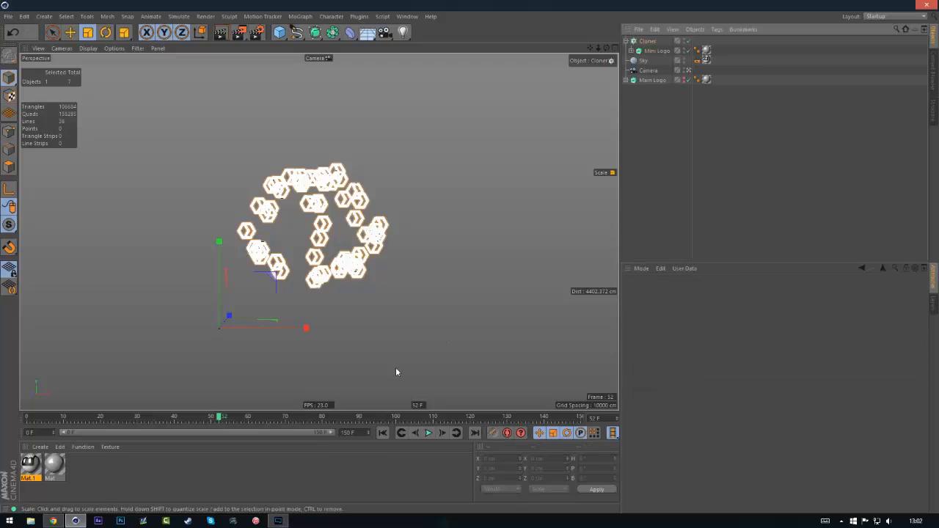
Scale the Mini Logo down slightly inside the Cloner and undo the excess scaling
click(666, 52)
key(t)
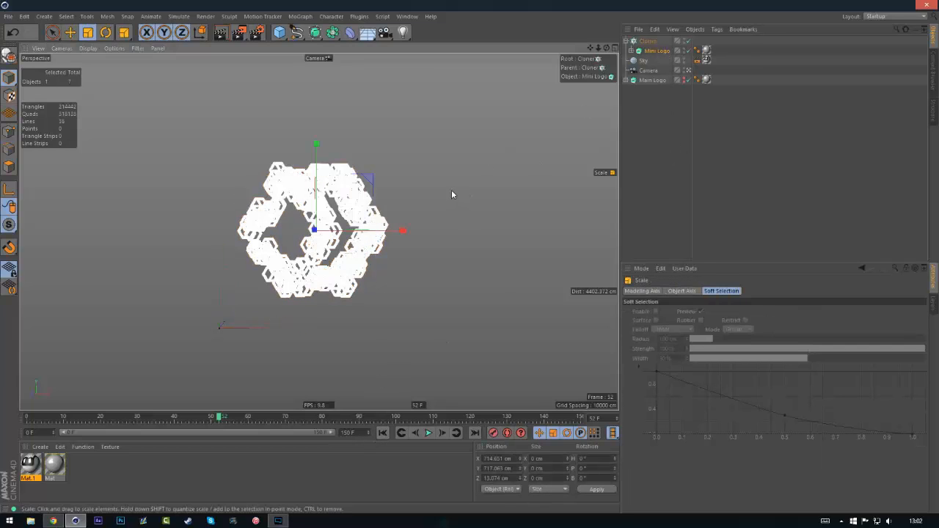
drag(400, 217, 388, 229)
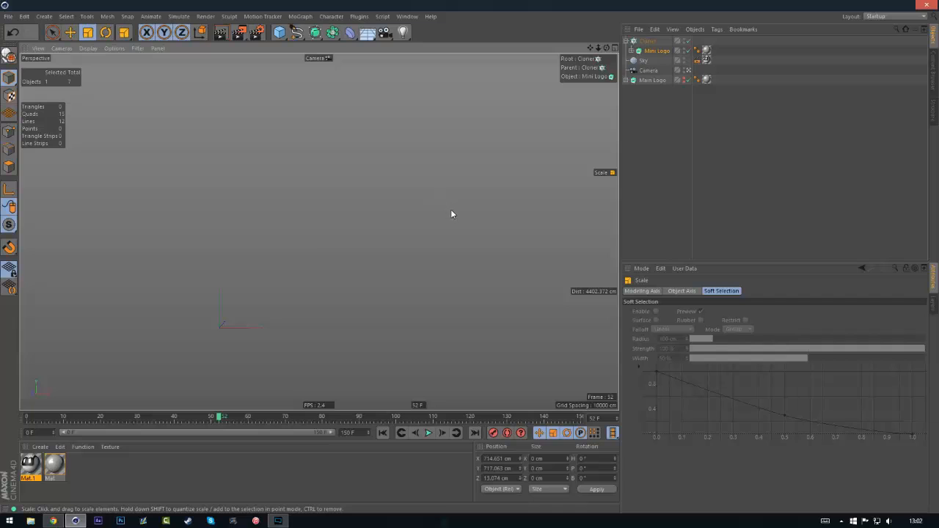
key(ctrl+z)
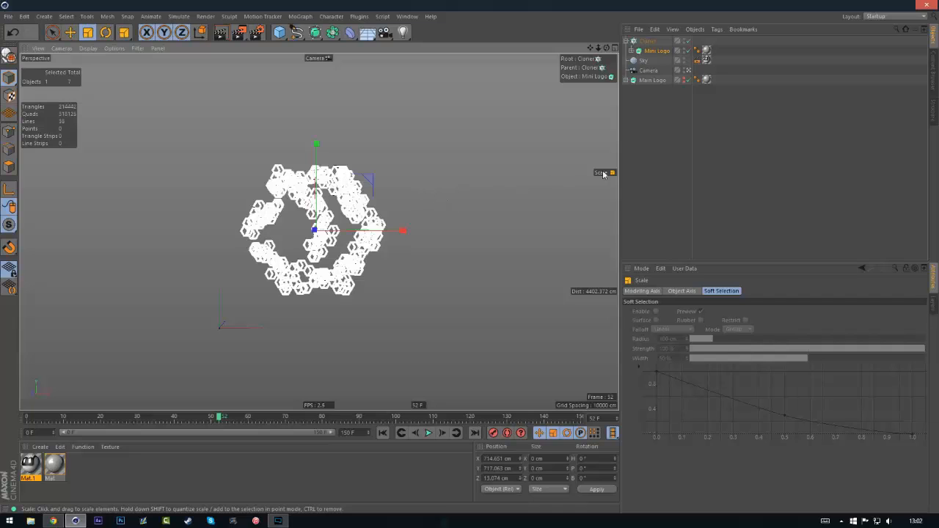
Remove the material from the Mini Logo and preview the render in the viewport
click(640, 148)
click(223, 32)
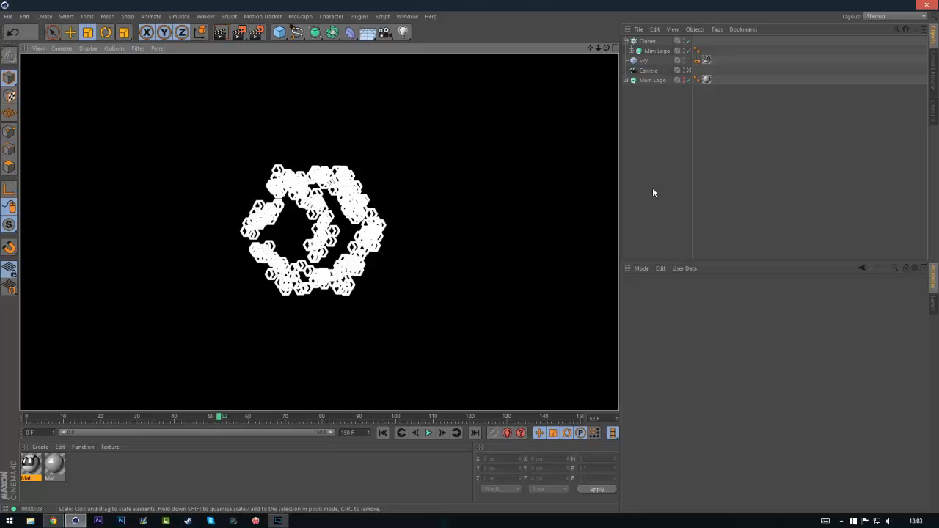
click(737, 151)
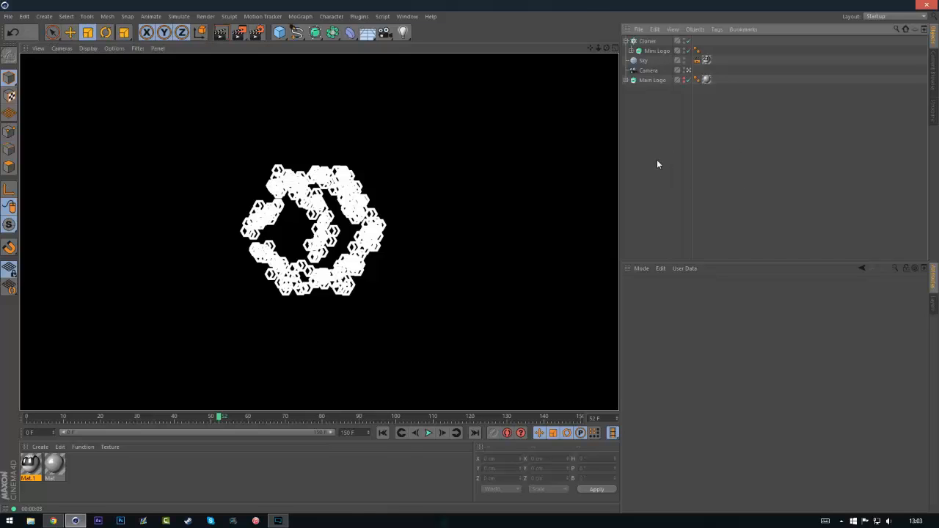
click(342, 214)
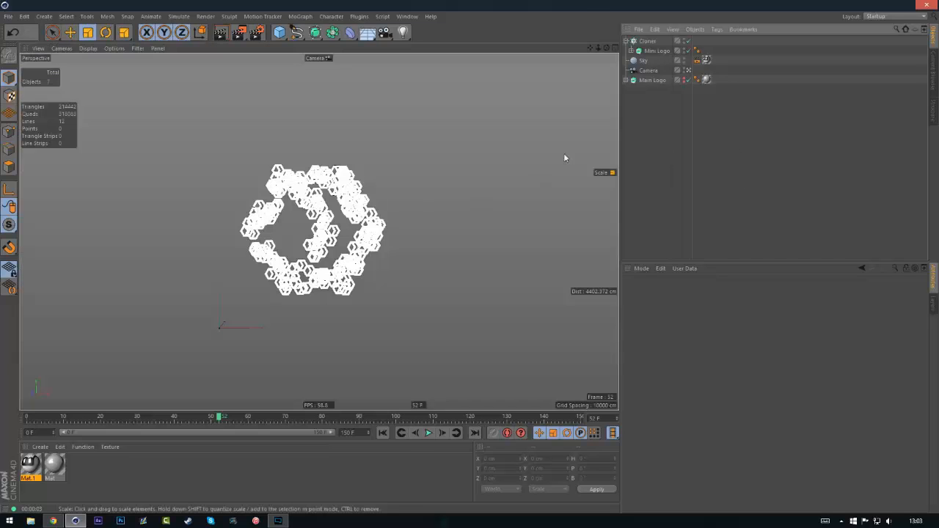
click(656, 50)
click(372, 211)
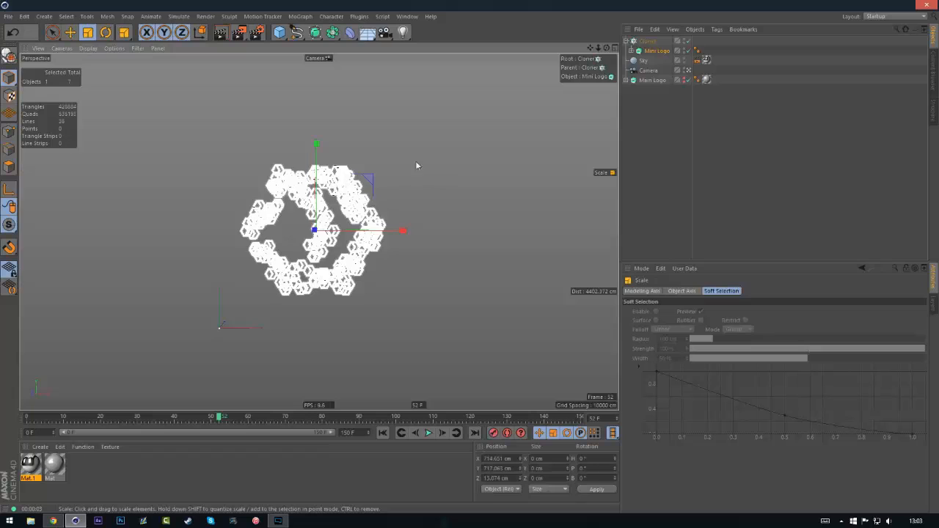
click(378, 188)
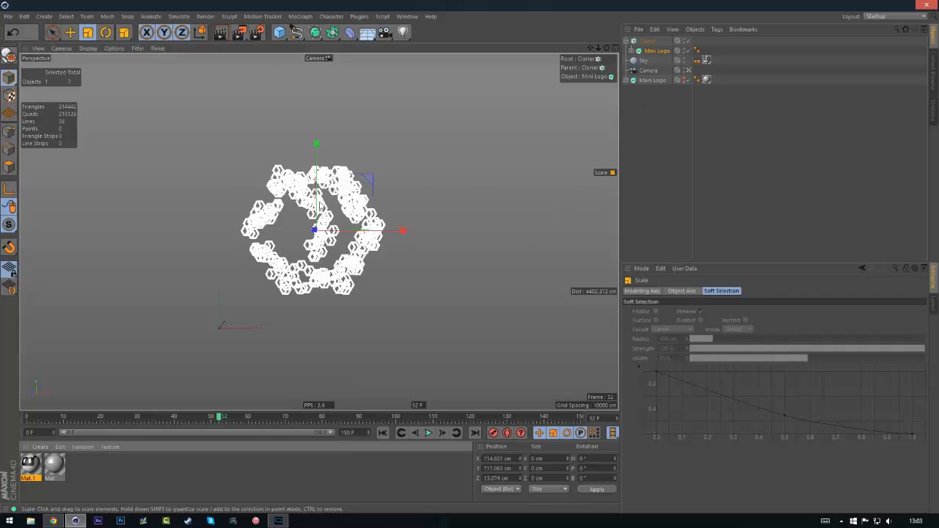
click(657, 97)
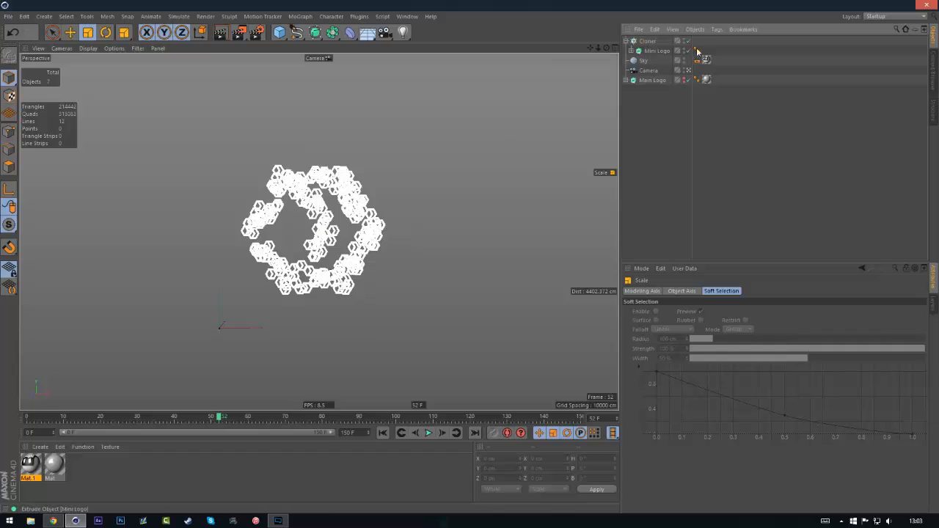
Add a MoGraph Random effector to the Cloner
click(647, 41)
click(750, 290)
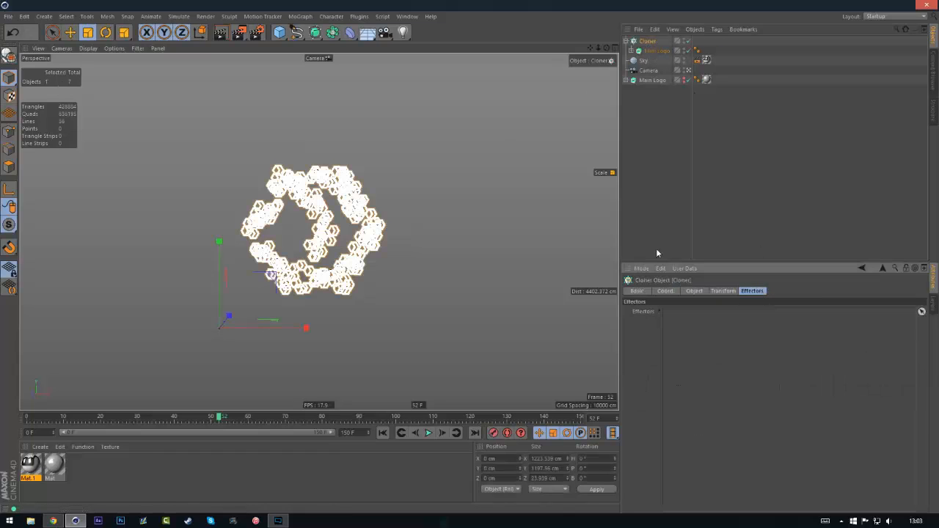
click(304, 18)
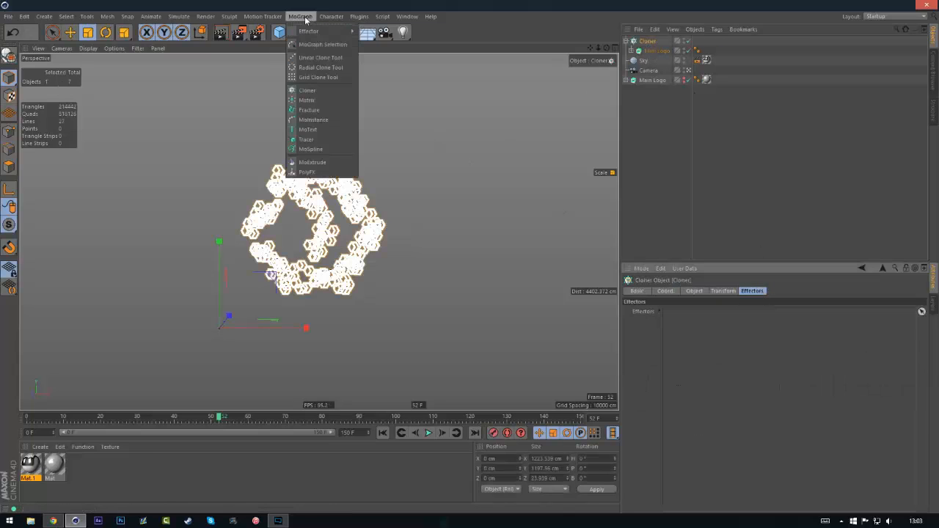
mouse_move(324, 31)
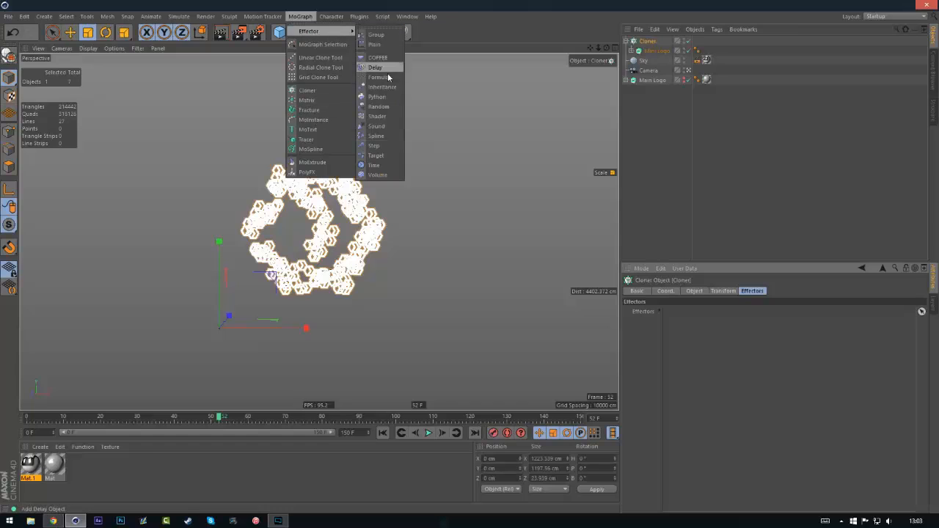
click(387, 106)
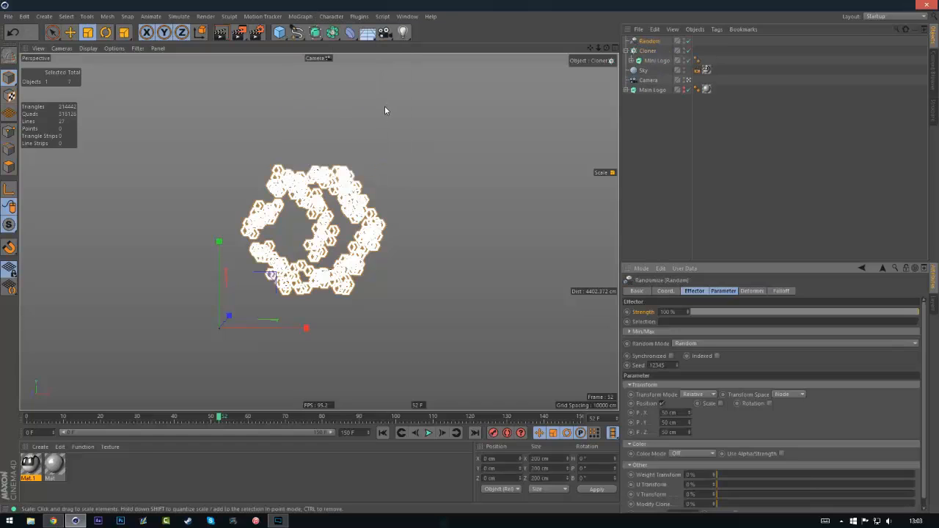
Set the Random effector's position offsets in X, Y and Z to 3000 cm each
double_click(669, 413)
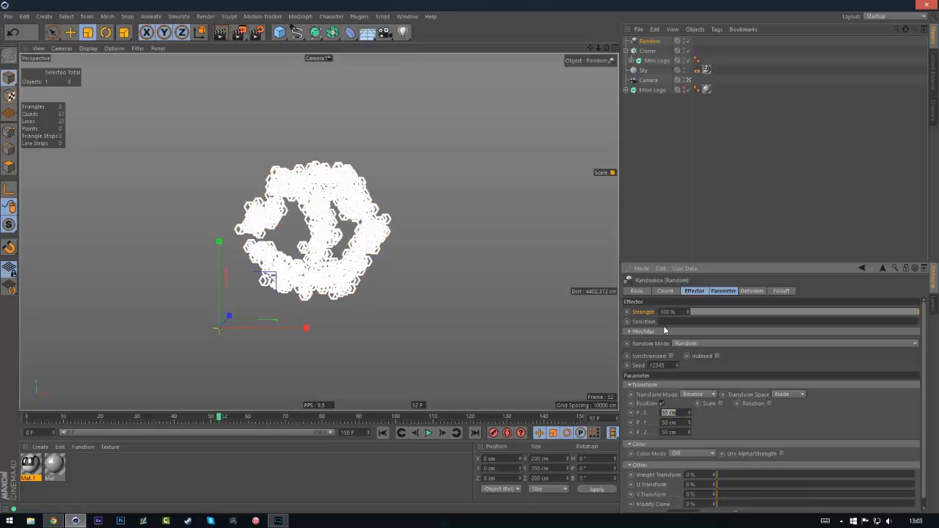
text(3000)
key(Return)
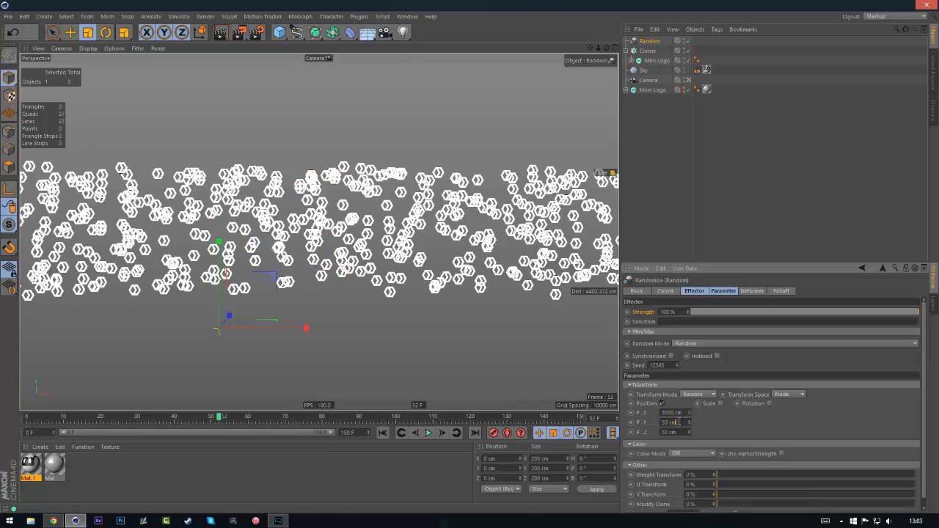
drag(680, 424, 627, 399)
text(3000)
key(Tab)
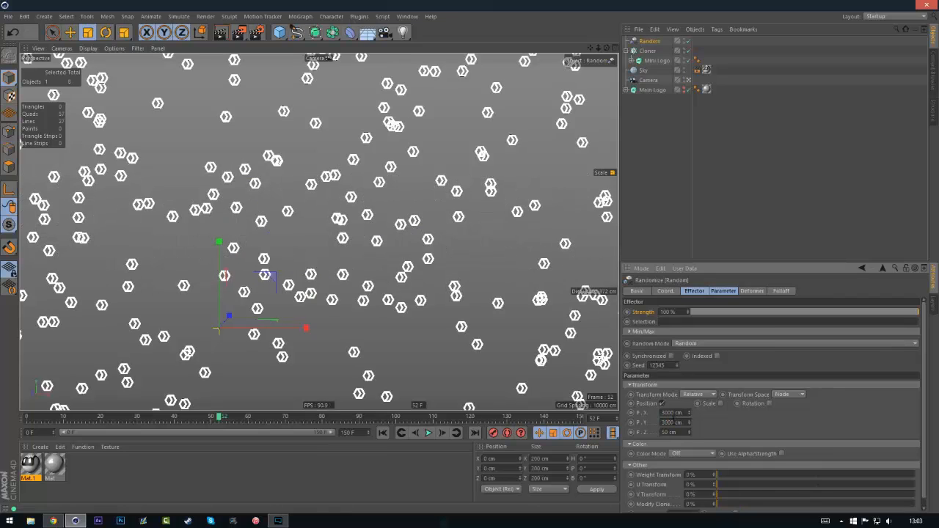
text(300)
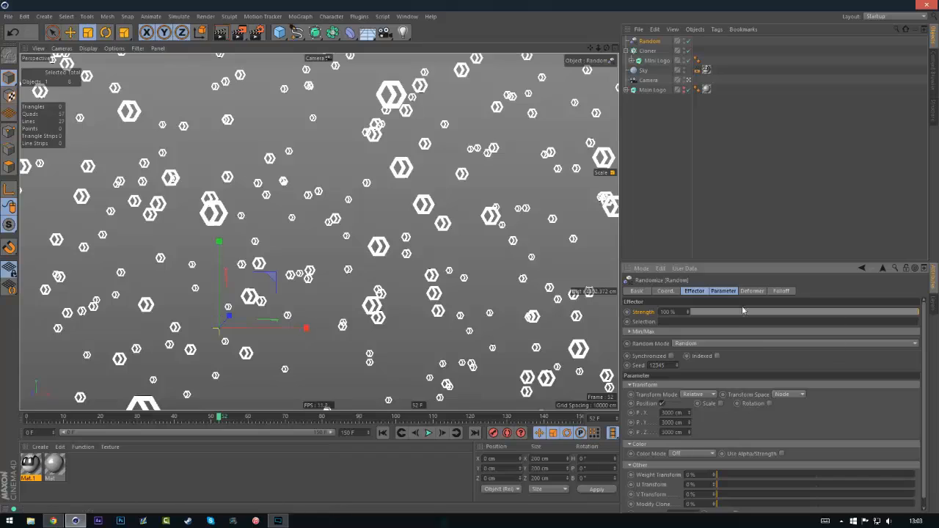
Reduce the Random effector's strength to 0% and keyframe it at frame 60
drag(913, 311, 648, 323)
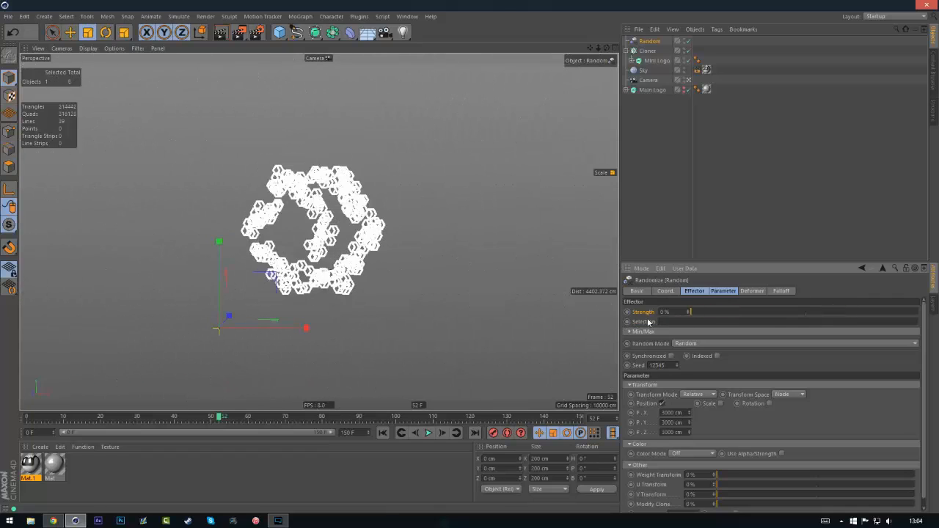
drag(266, 416, 248, 429)
ctrl+click(627, 311)
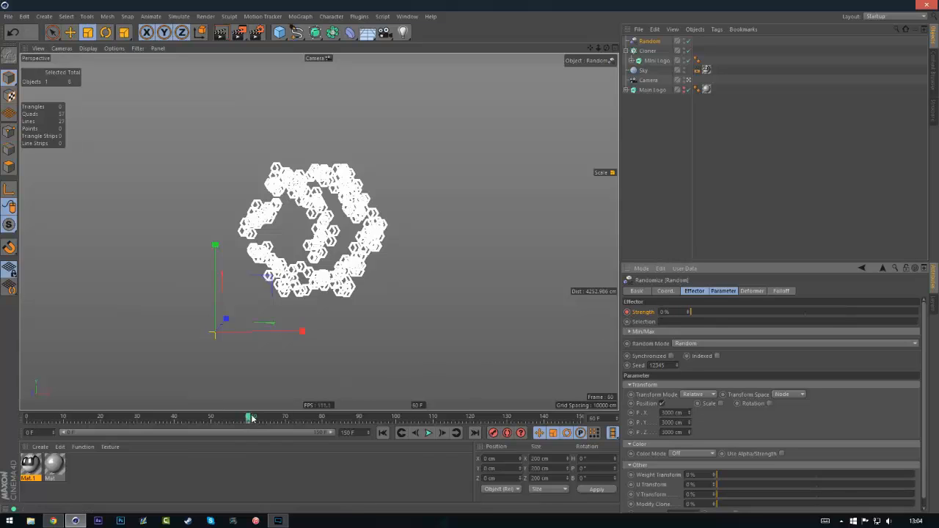
Set the Random effector's strength to 65% at frame 66 and keyframe it
drag(249, 416, 271, 417)
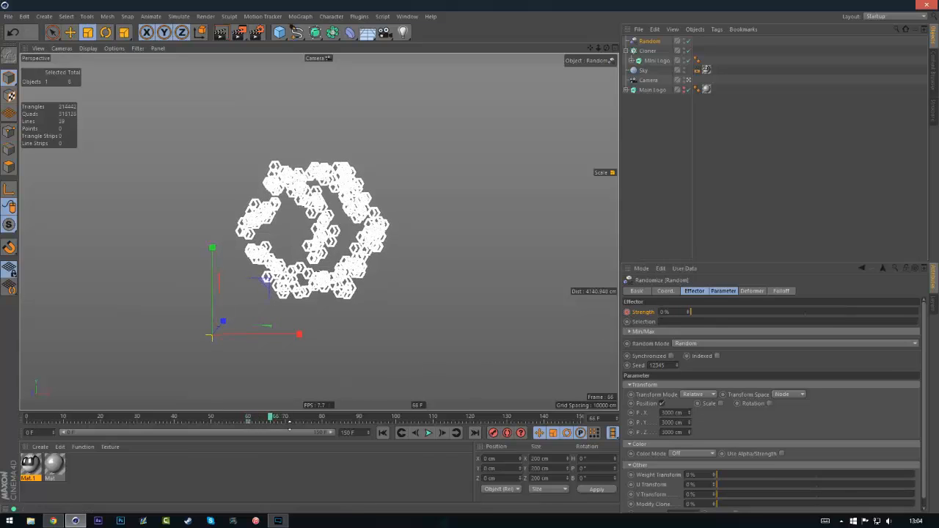
drag(718, 311, 838, 314)
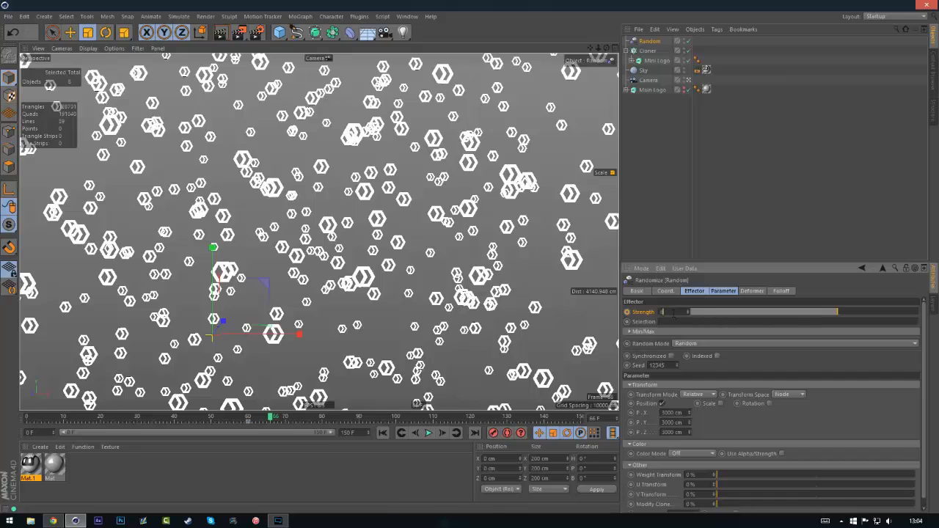
key(Return)
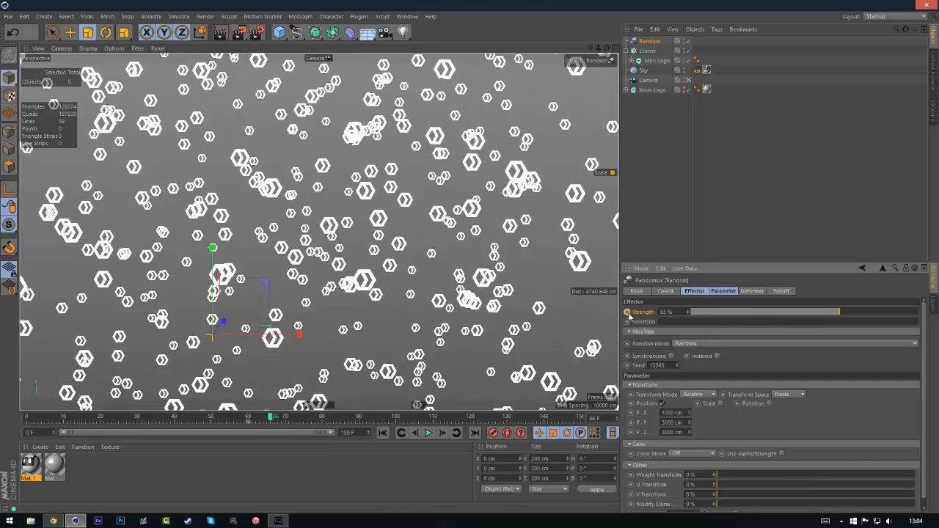
Set the Random effector's strength to 100% at frame 150, keyframe it and deselect the effector
drag(273, 420, 606, 415)
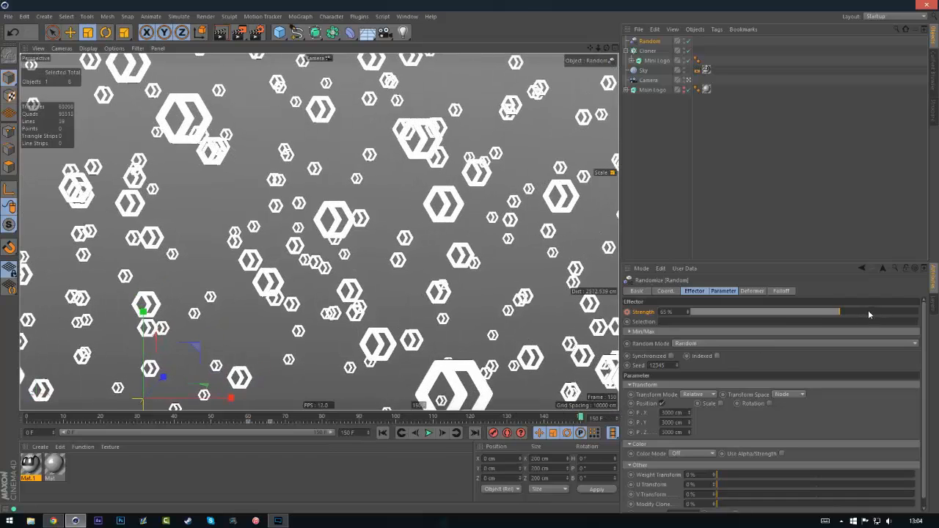
drag(869, 314, 937, 316)
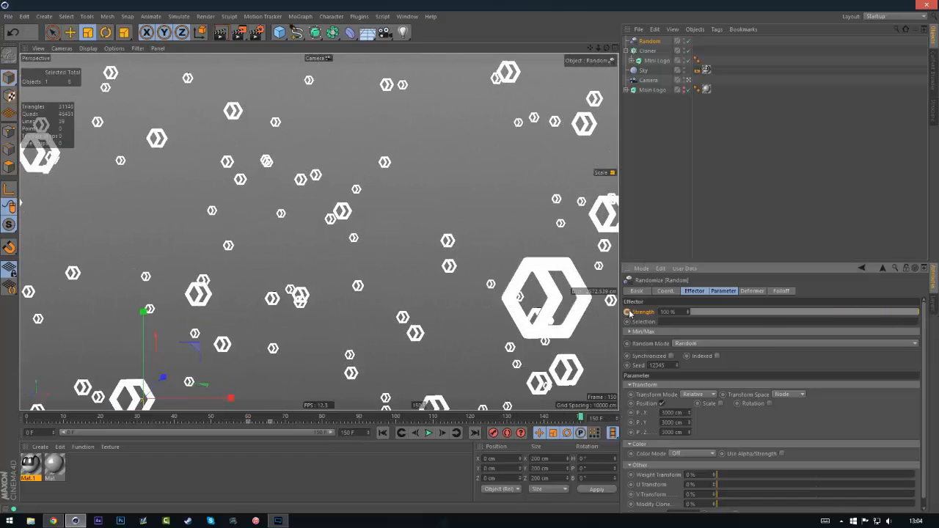
click(654, 229)
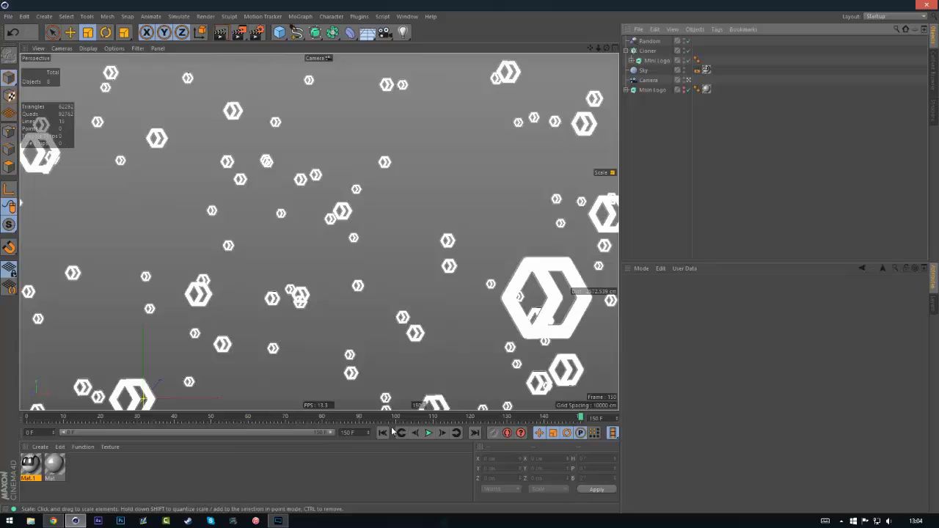
Play back the logo explosion, including from just before frame 60, to check its timing
click(429, 433)
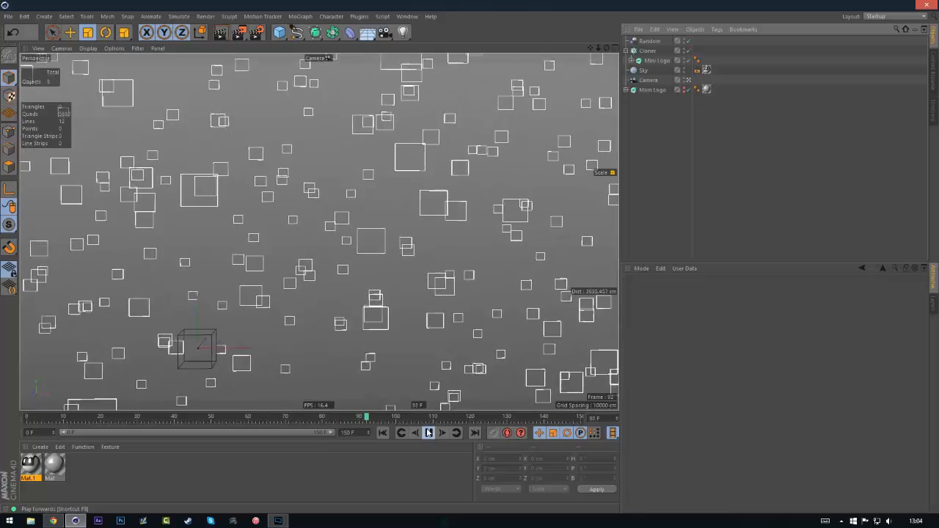
click(379, 418)
drag(380, 418, 233, 418)
click(429, 432)
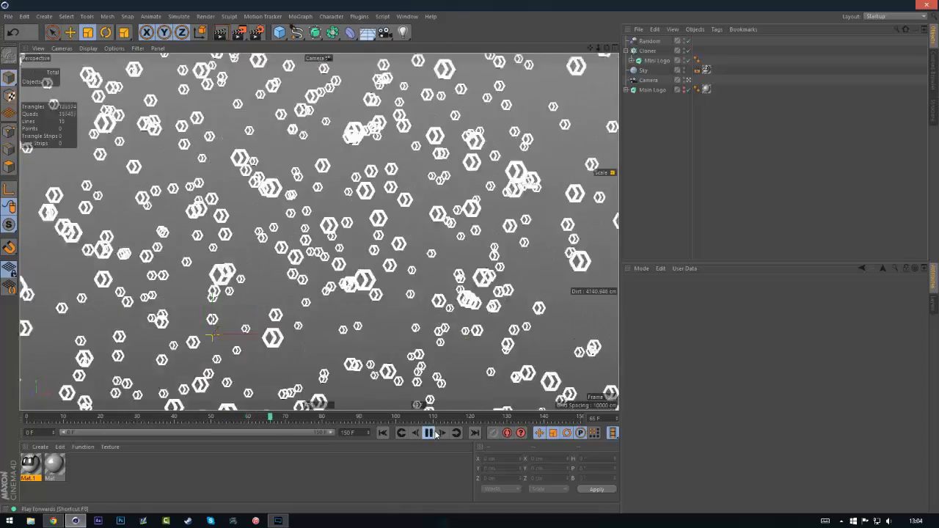
click(429, 433)
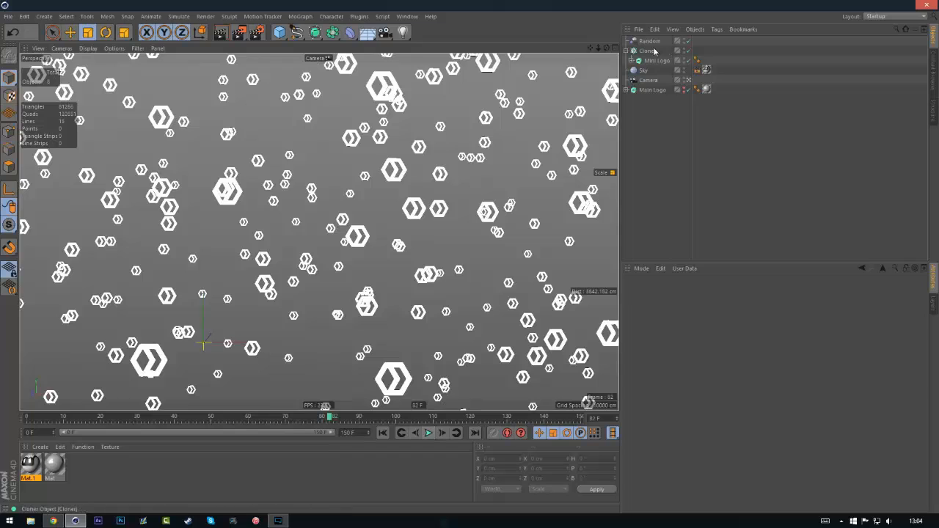
Move the Random effector's 65% strength keyframe to frame 70
click(649, 41)
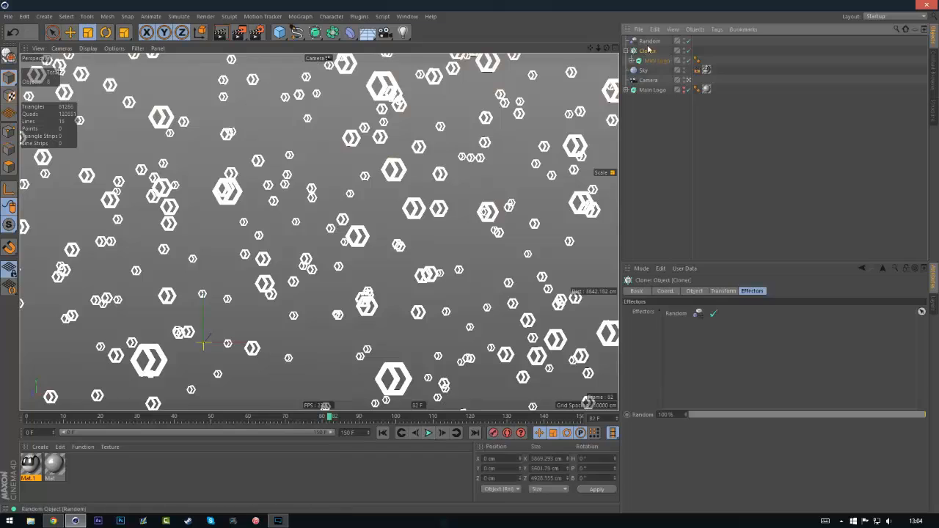
mouse_move(290, 424)
mouse_down()
mouse_move(251, 426)
mouse_move(320, 425)
mouse_up()
click(289, 423)
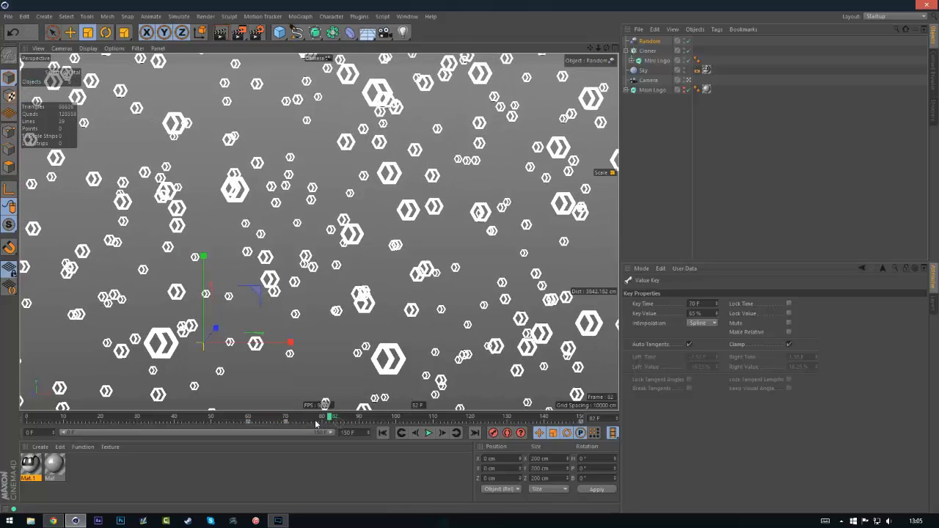
Replay the explosion from around frame 65 and scrub back to frame 90
click(267, 419)
click(431, 433)
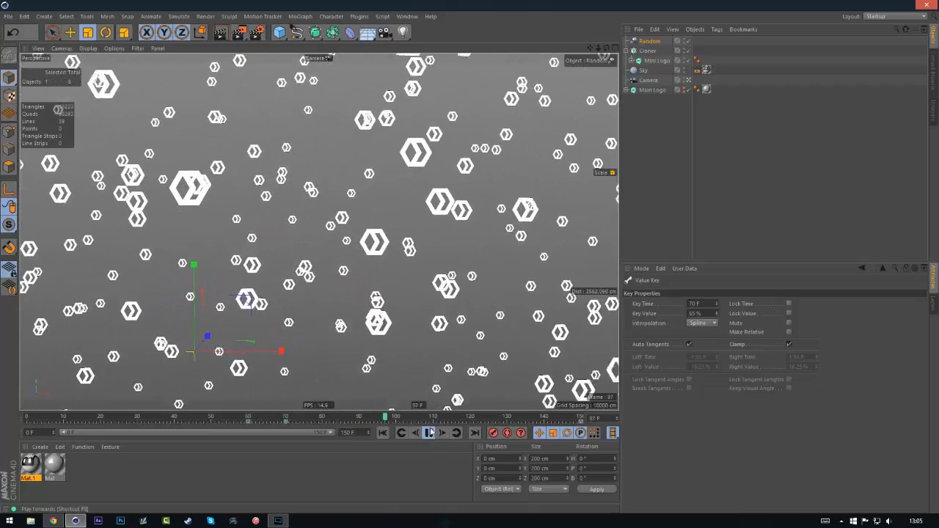
click(404, 420)
drag(376, 420, 359, 420)
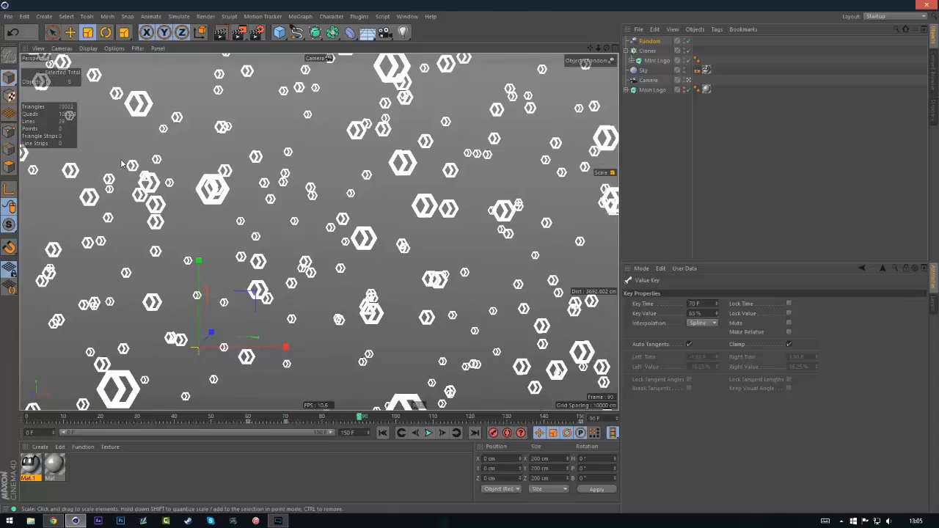
Enable rotation on the Random effector with 30° heading, 20° pitch and 40° bank
click(649, 43)
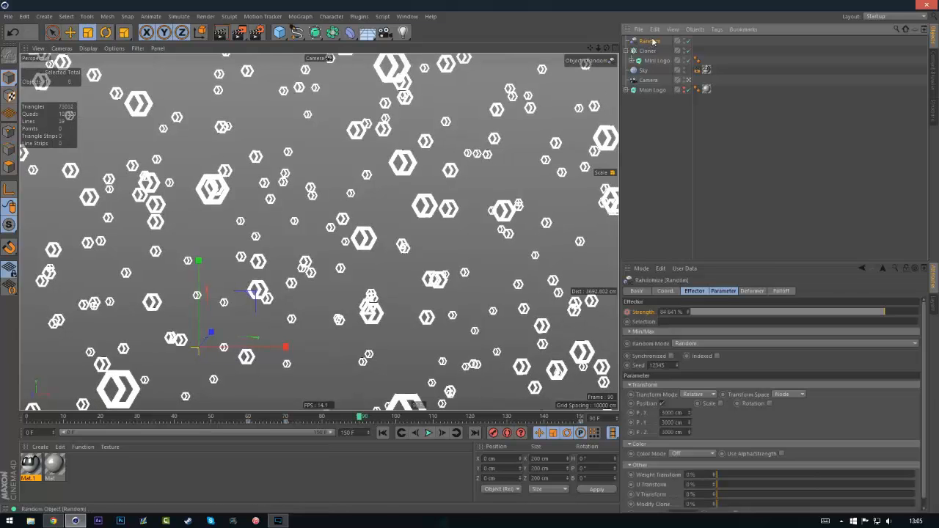
click(769, 404)
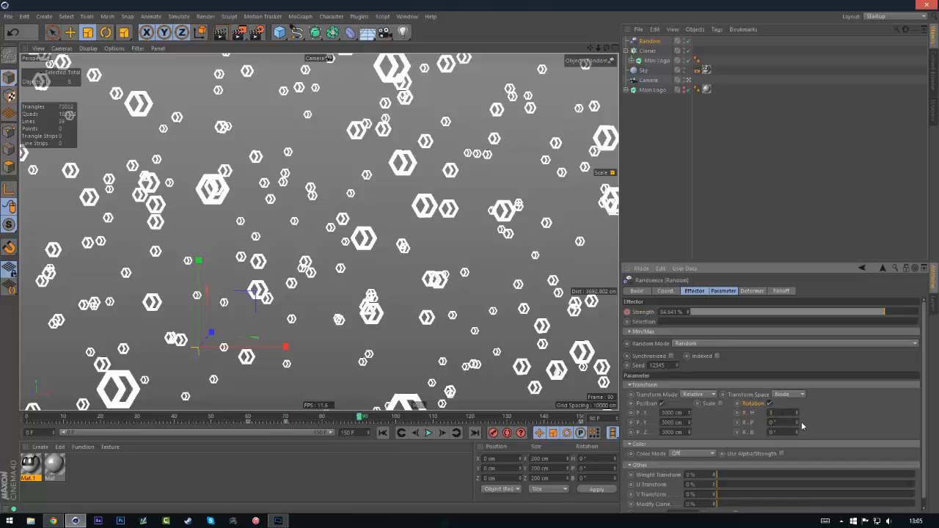
key(Tab)
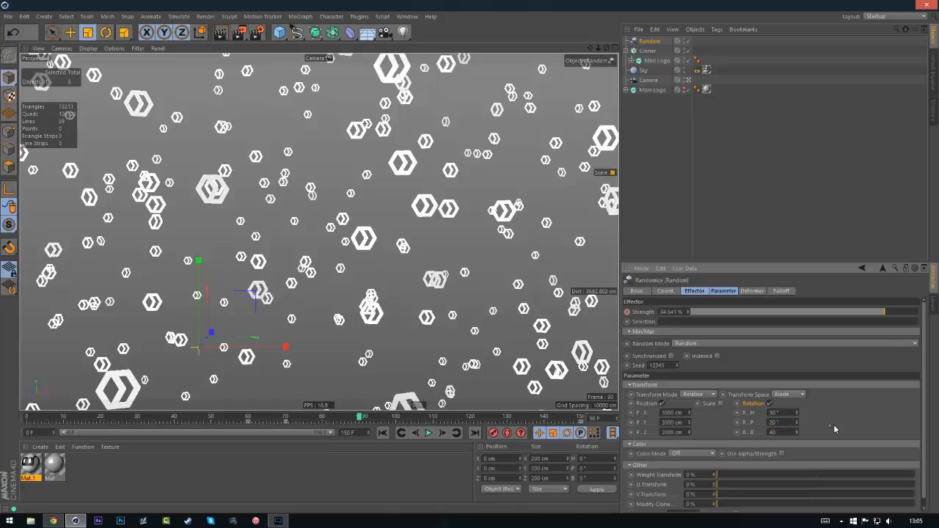
key(Return)
Increase the Random effector's rotation with pitch at about 219°, bank at 100° and a larger heading, then deselect it
drag(796, 432, 880, 432)
drag(796, 423, 858, 423)
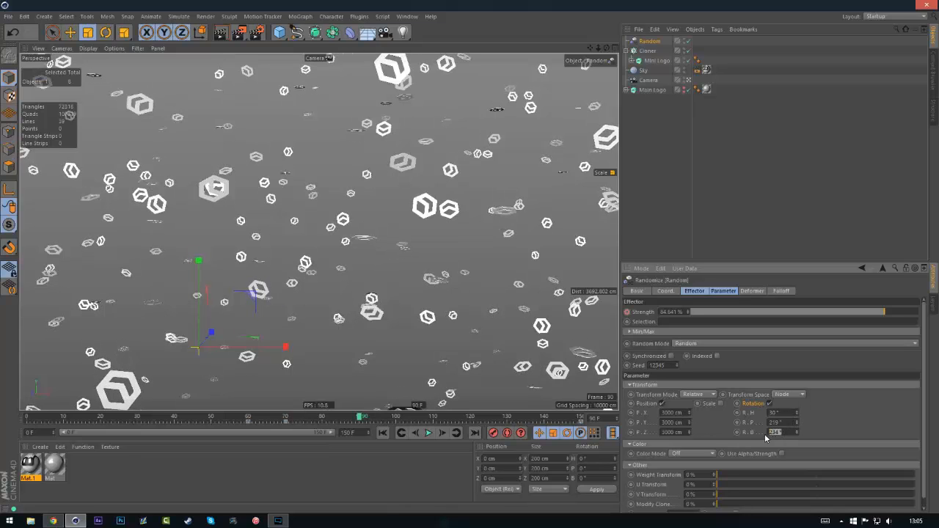
text(100)
key(Return)
drag(796, 412, 858, 412)
click(721, 215)
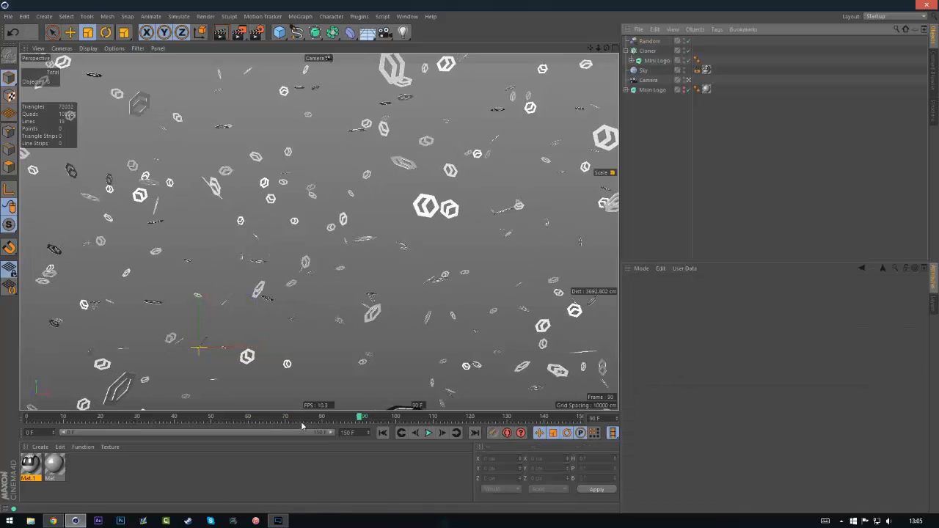
Go to frame 54 and raise the Cloner's clone count to 250
drag(302, 424, 225, 433)
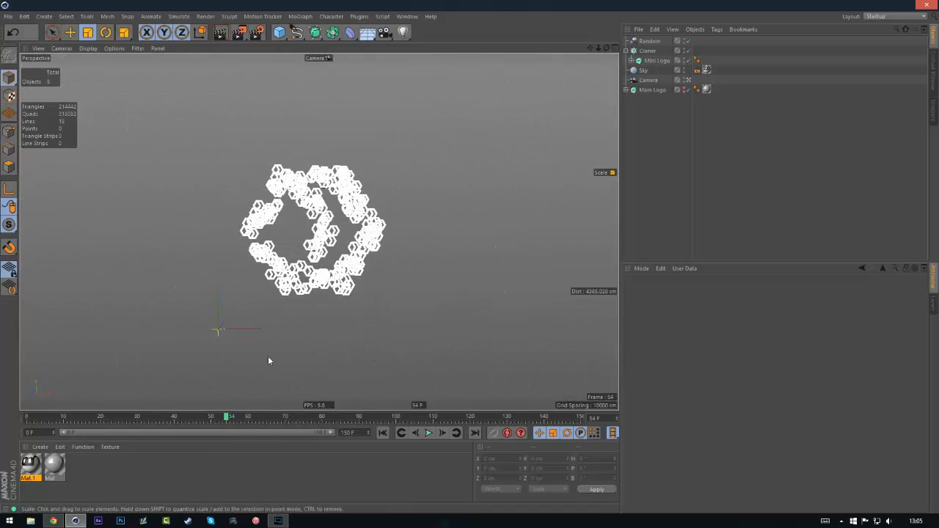
click(669, 50)
click(694, 291)
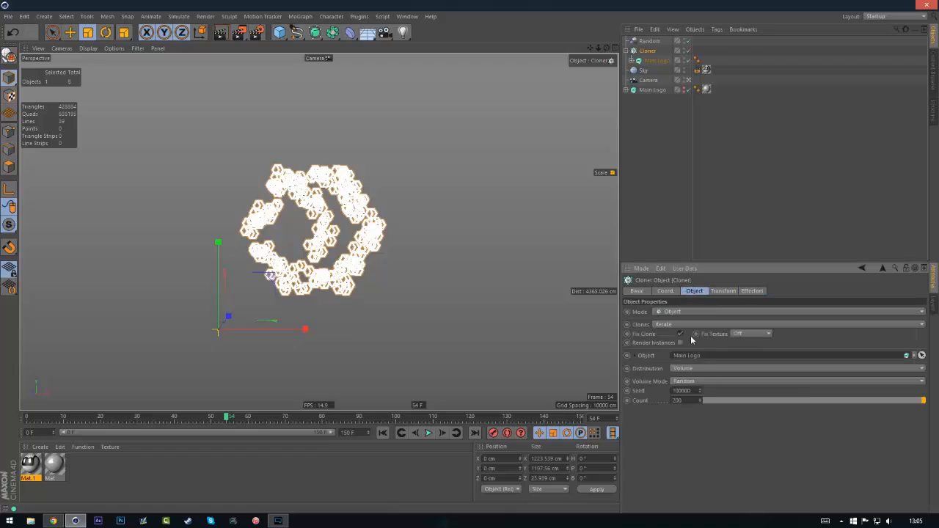
click(700, 402)
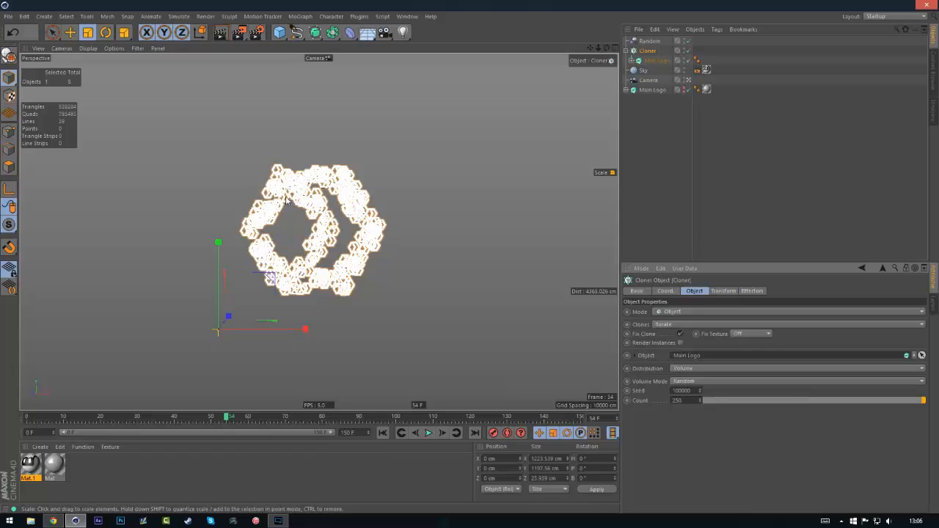
Deselect the Cloner and render a viewport preview of frame 54
click(658, 197)
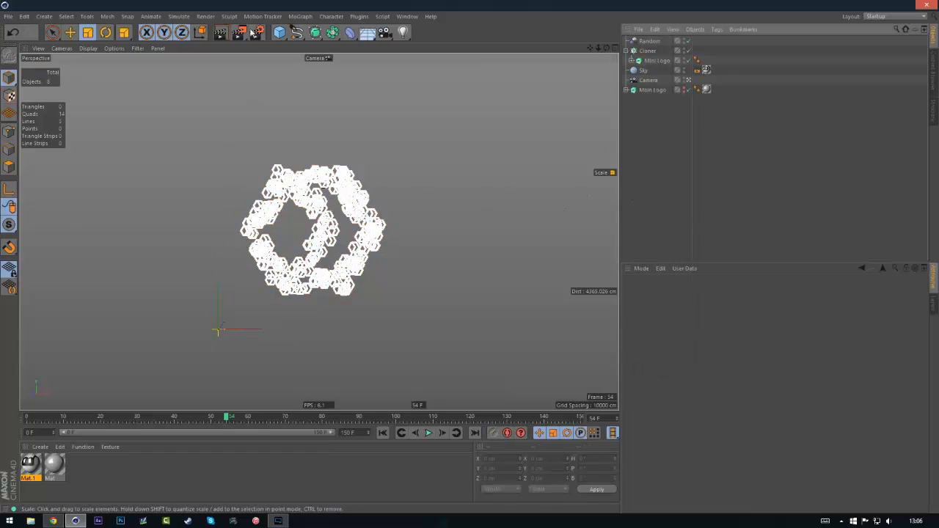
click(219, 33)
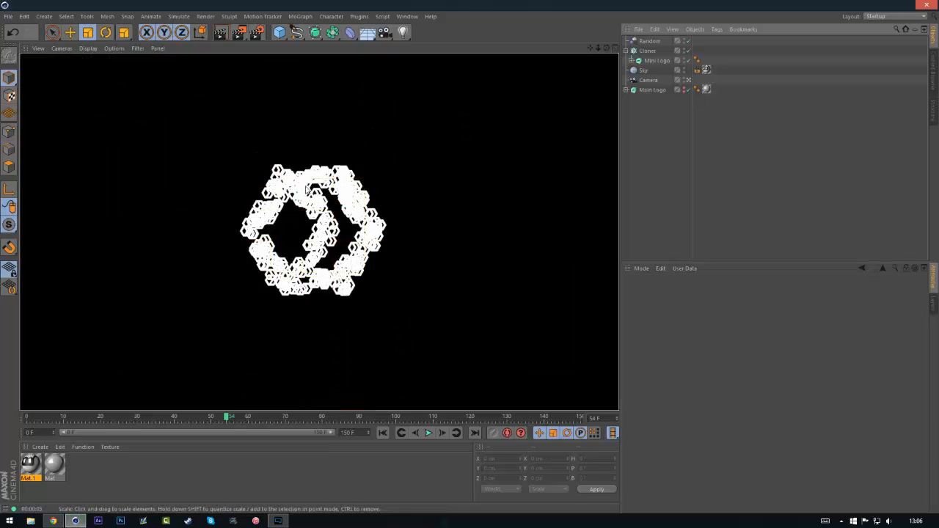
click(659, 138)
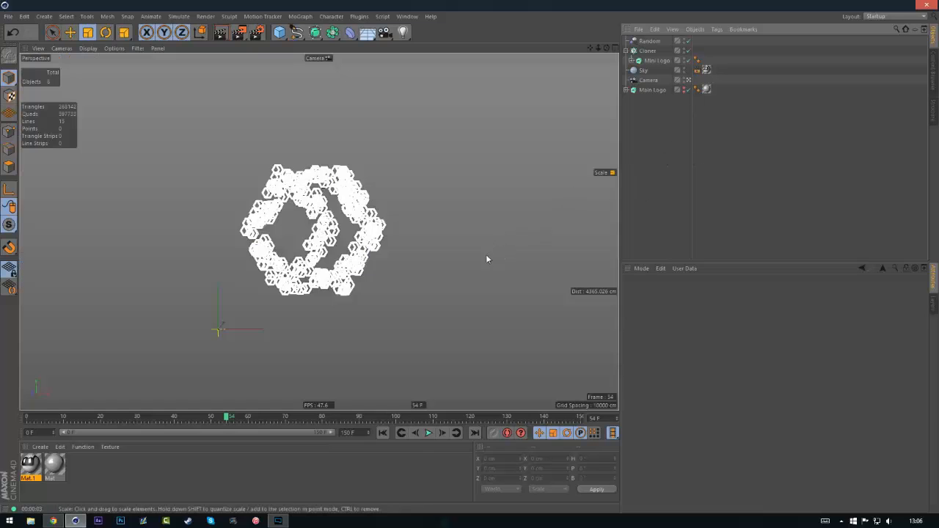
Open the save options in the render settings and browse to the Logo Explosion folder for the output file
click(256, 32)
drag(273, 37, 605, 83)
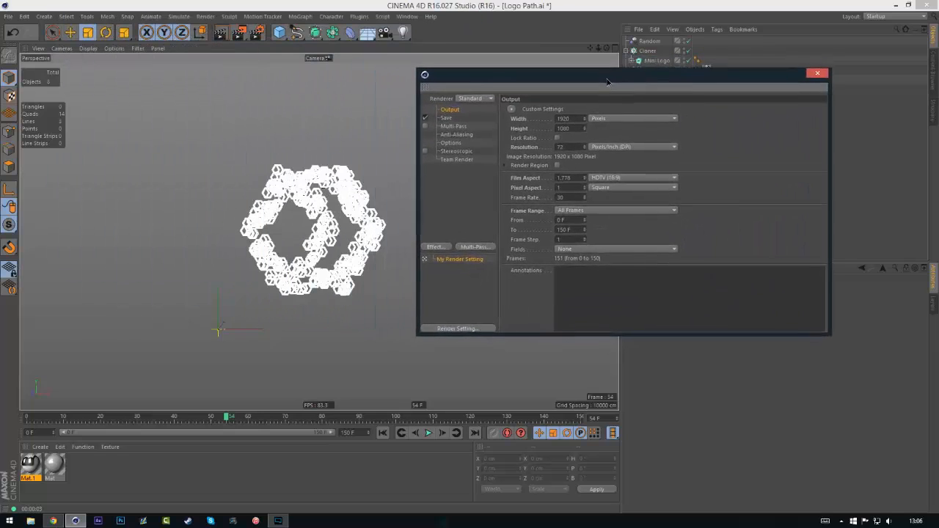
click(442, 118)
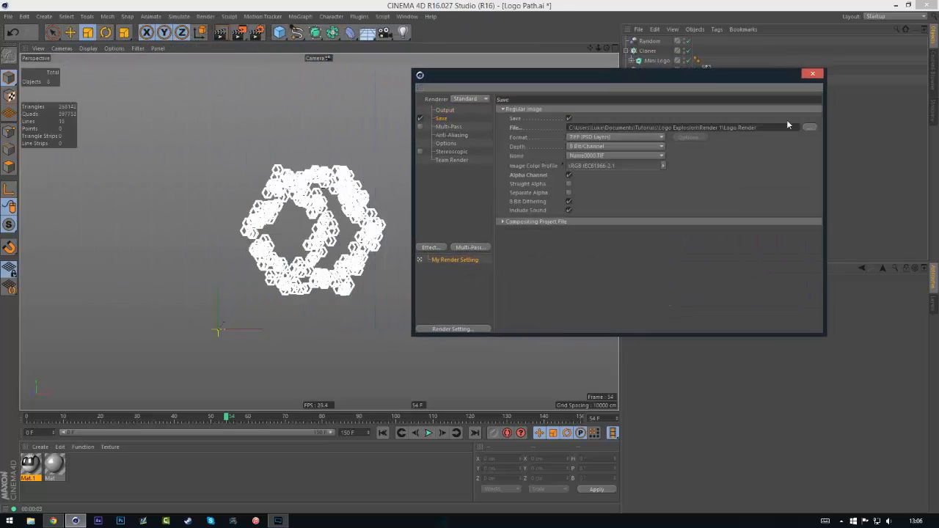
click(814, 128)
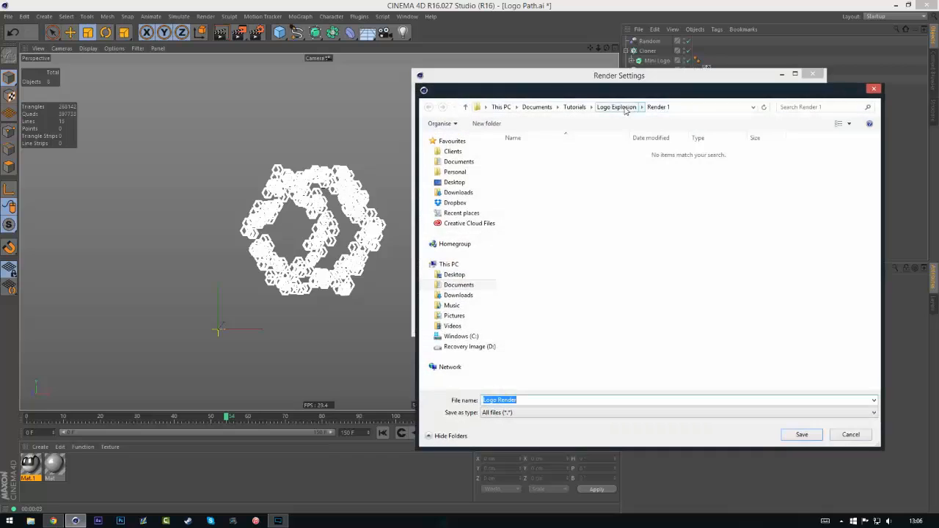
click(616, 107)
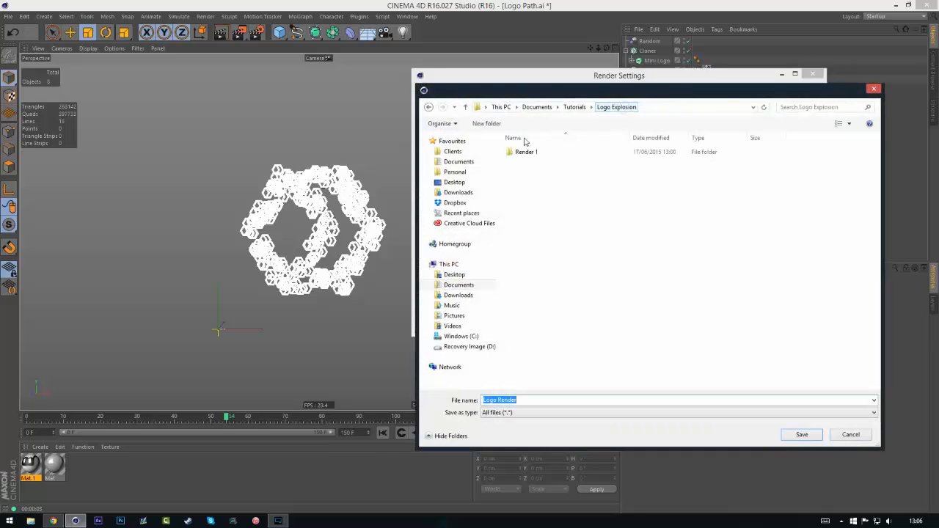
Create a new folder named Render 2 inside the Logo Explosion folder
click(486, 124)
text(Re)
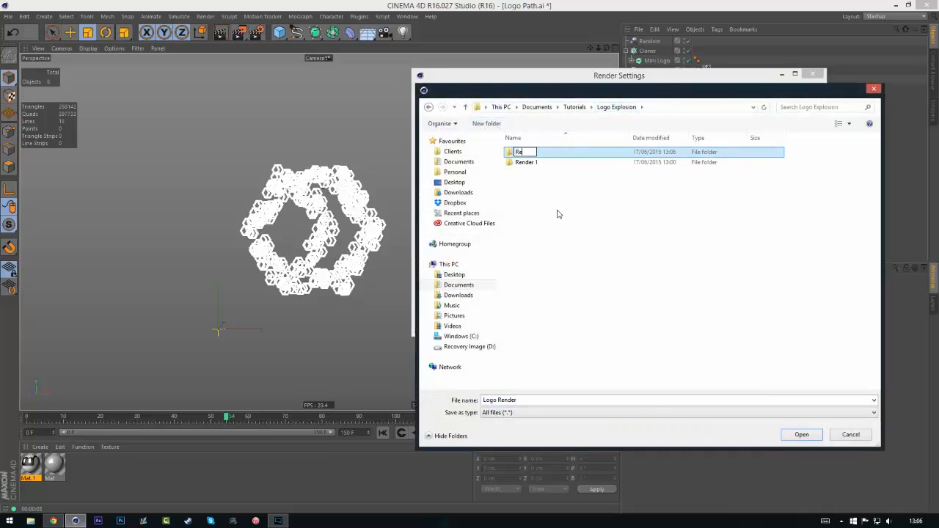
text(nder)
click(564, 229)
click(541, 153)
click(538, 153)
text(2)
click(570, 225)
Set the render output file to Logo Explosion in the Render 2 folder and close the render settings
double_click(550, 165)
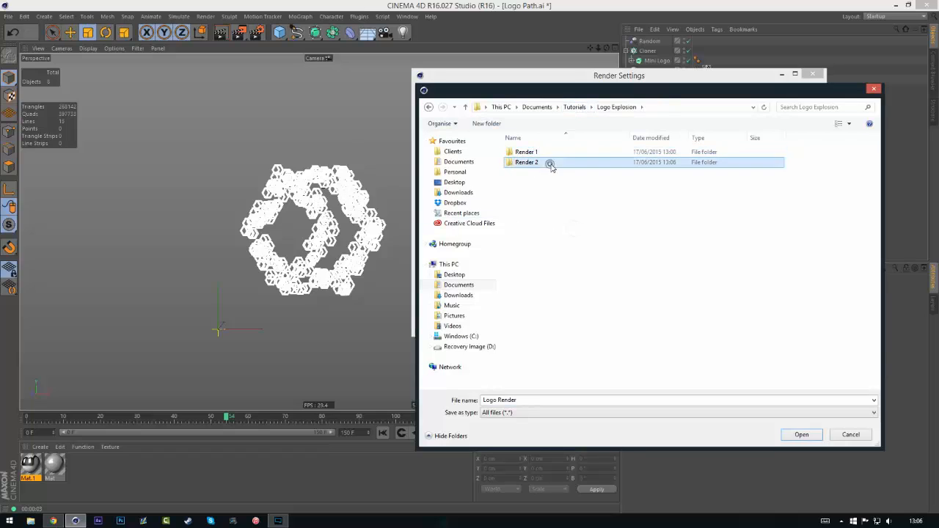
click(514, 400)
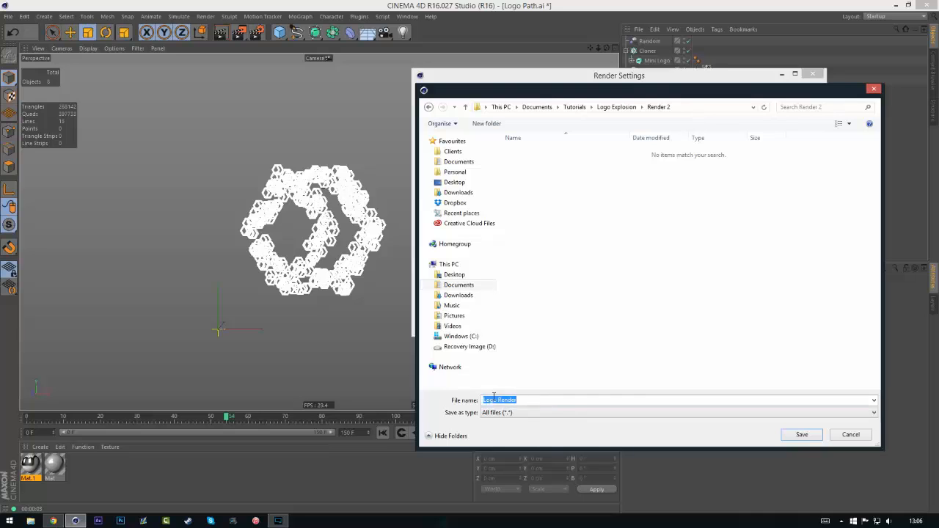
text(Logo Explosion)
key(Return)
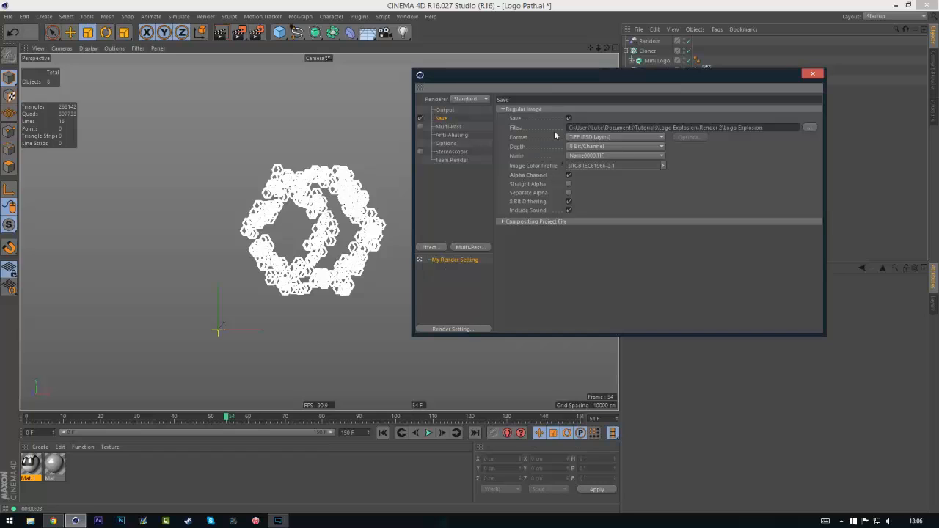
click(815, 75)
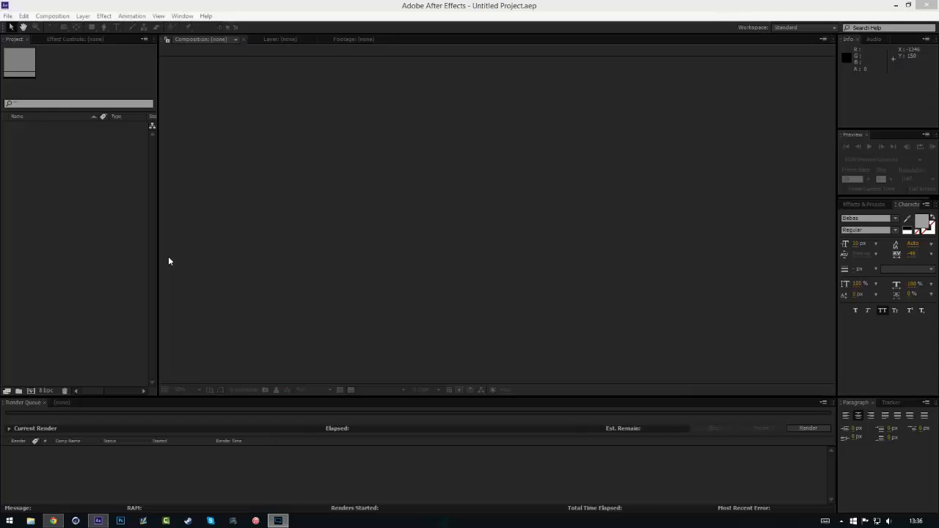
Switch to After Effects and start importing a footage file into the empty project
click(105, 191)
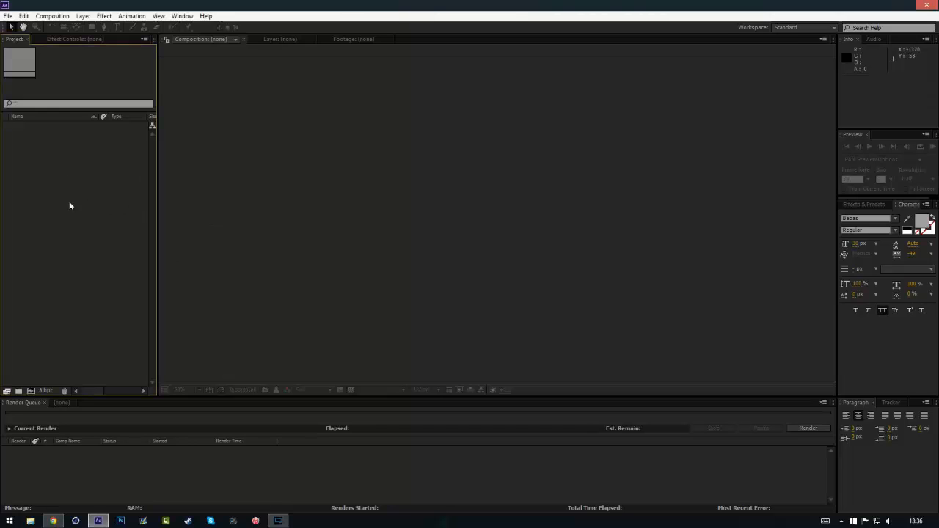
click(7, 15)
mouse_move(49, 142)
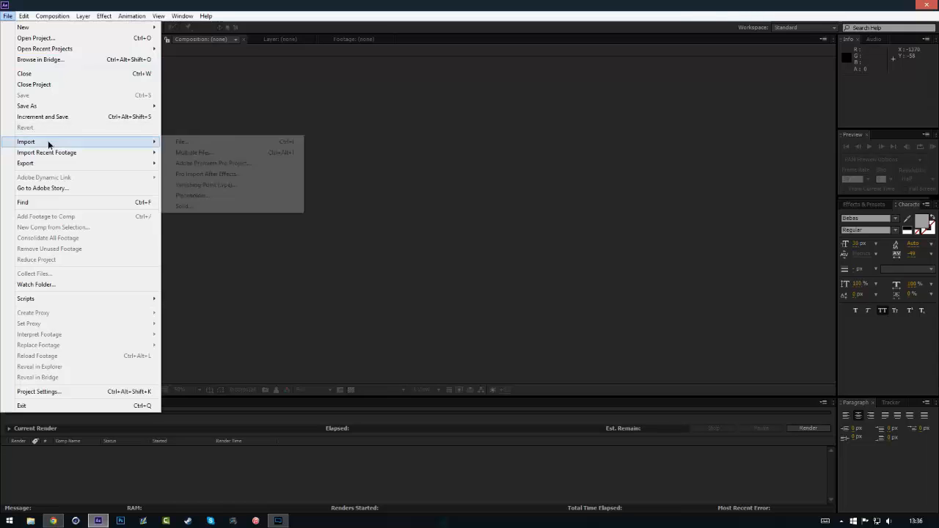
click(183, 143)
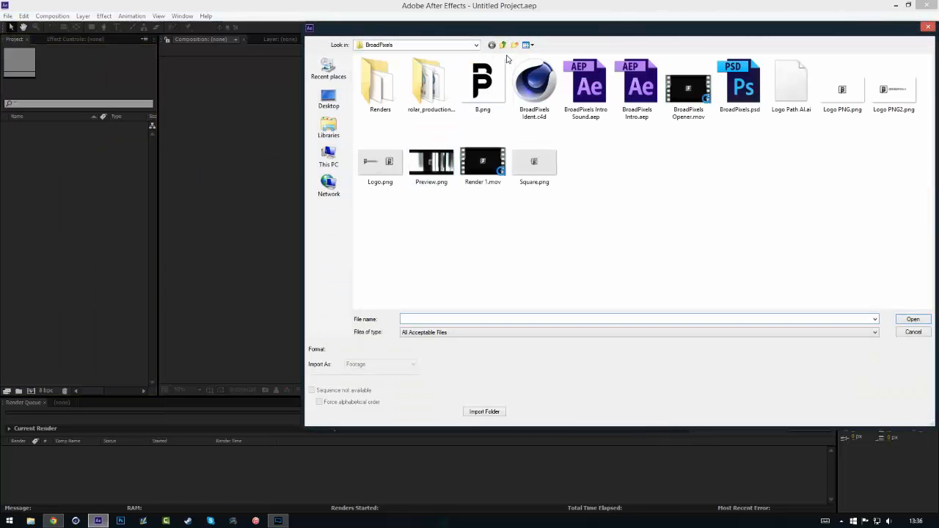
Browse from the BroadPixels folder to the Logo Explosion folder inside Tutorials
click(505, 47)
click(504, 47)
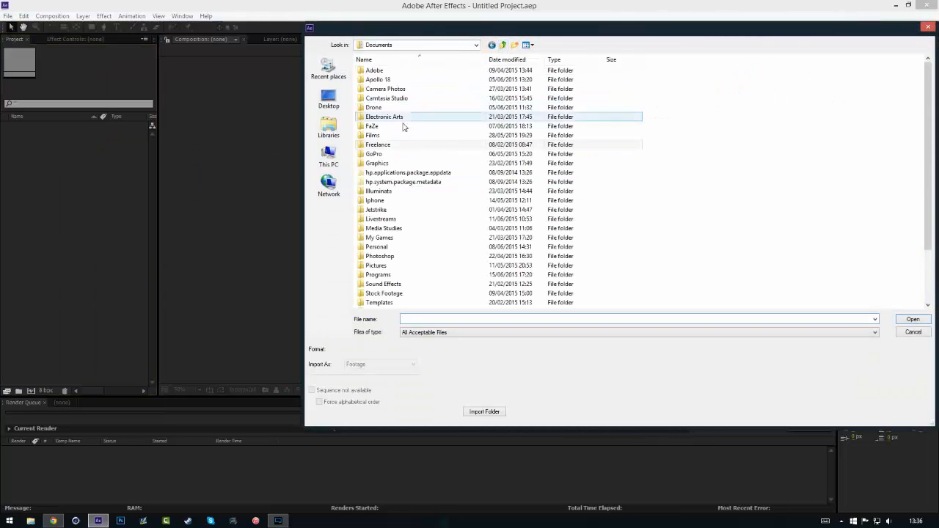
click(389, 302)
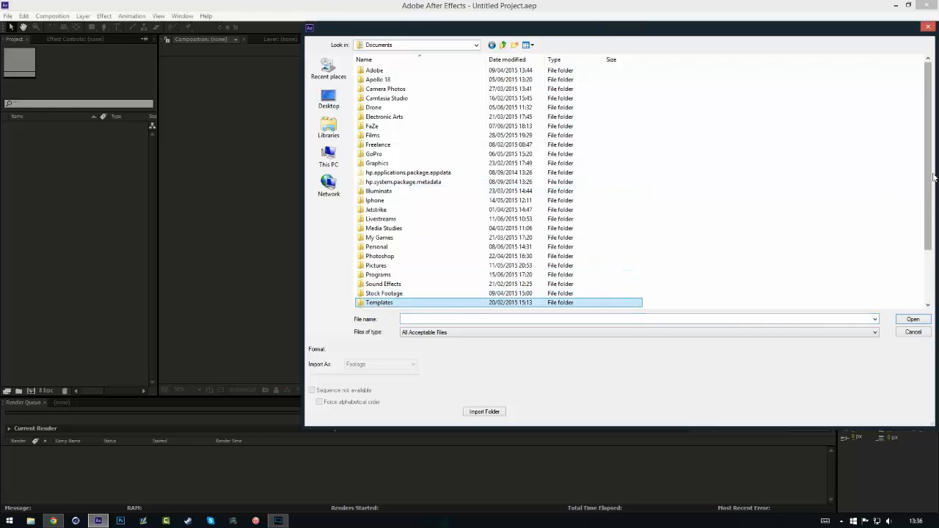
scroll(930, 198, down, 1)
scroll(930, 198, down, 1)
double_click(385, 301)
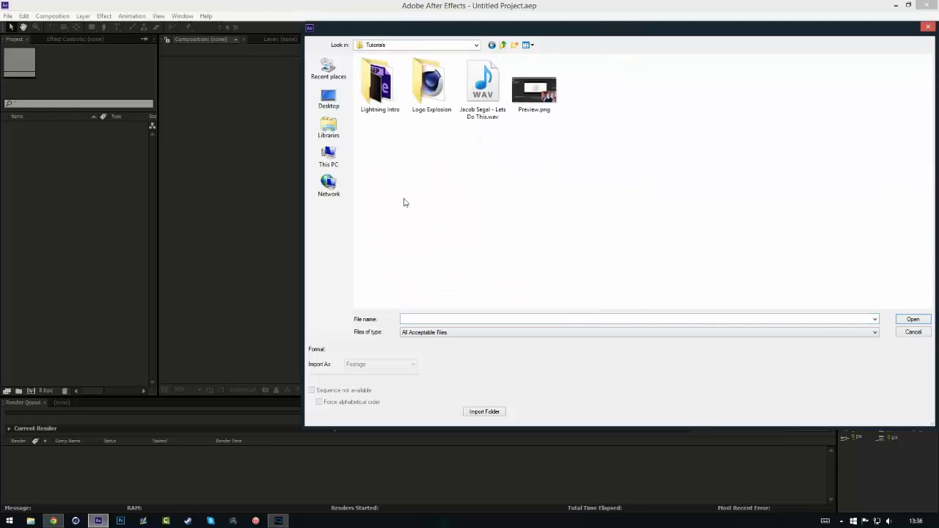
click(430, 95)
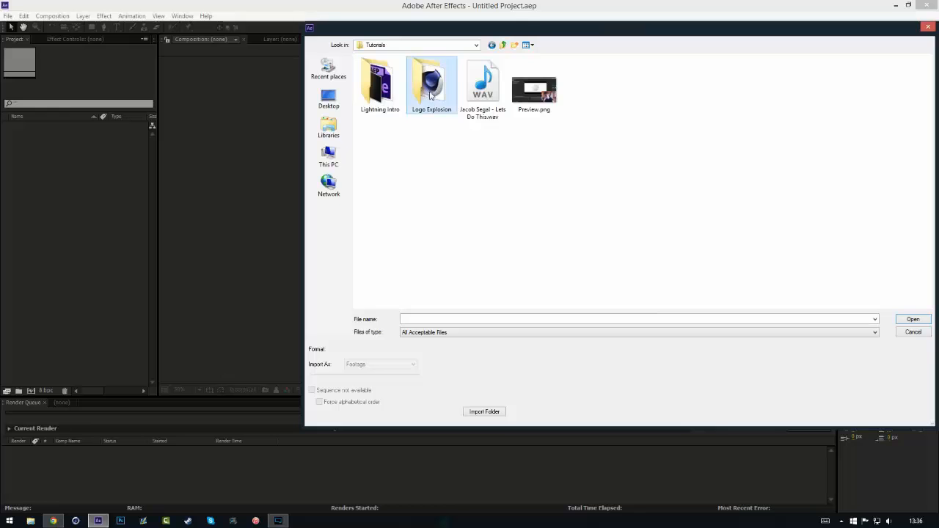
double_click(431, 88)
Import the Main Render TIFF sequence from the Render 1 folder with straight, unmatted alpha
double_click(384, 76)
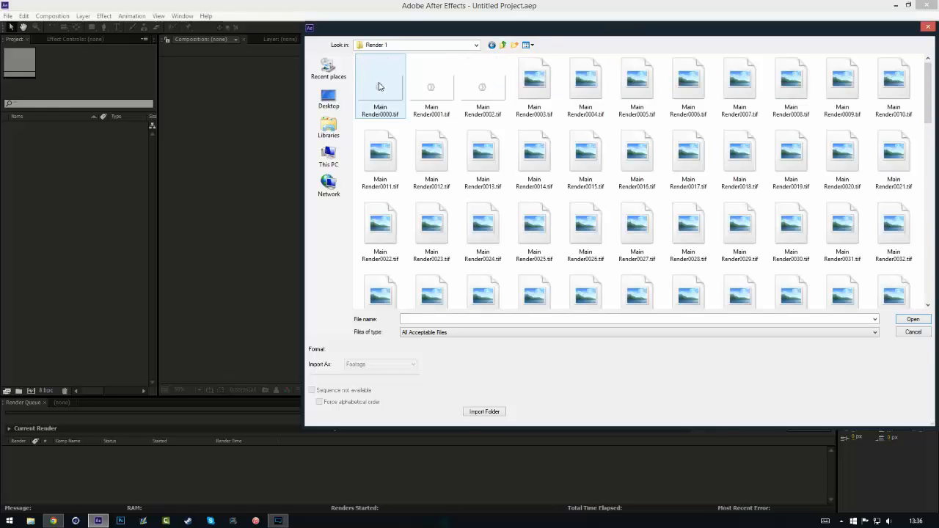
click(380, 88)
click(926, 320)
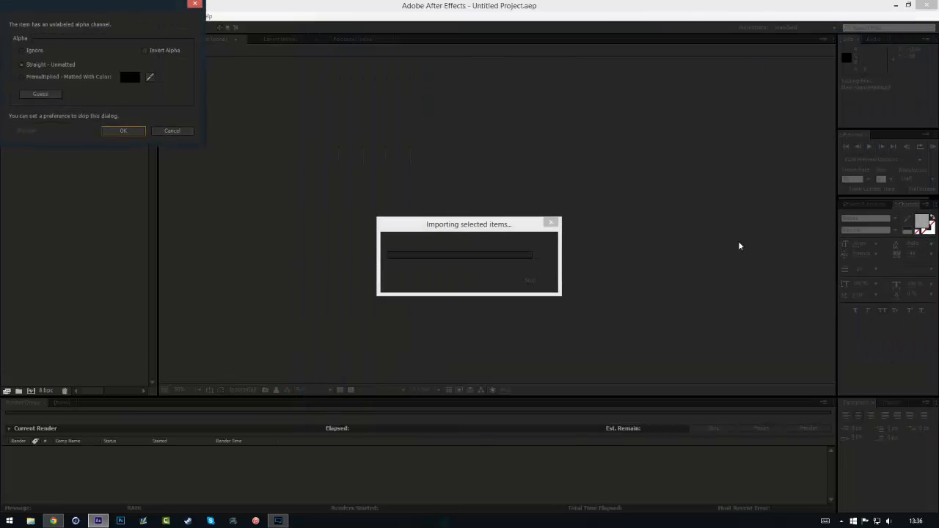
click(119, 130)
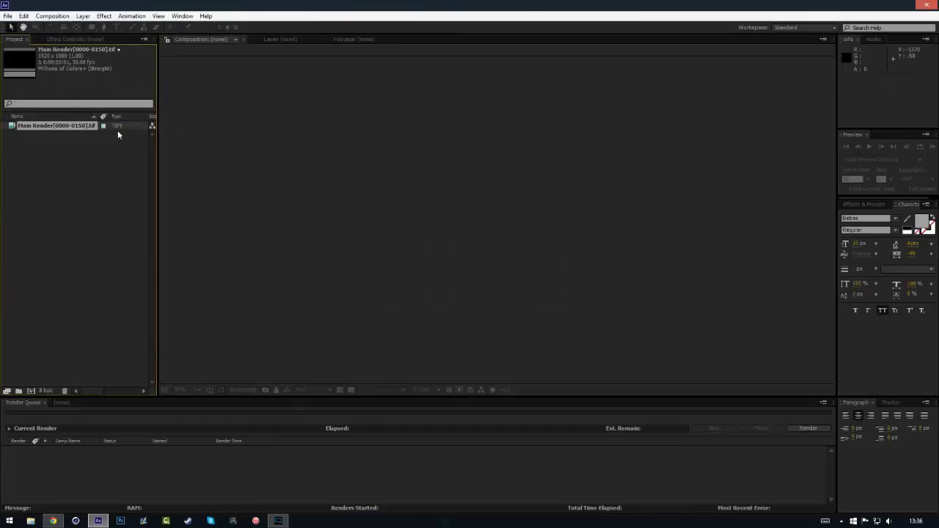
Import the Logo Explosion TIFF sequence from the Render 2 folder with straight, unmatted alpha
click(7, 15)
mouse_move(100, 141)
click(210, 140)
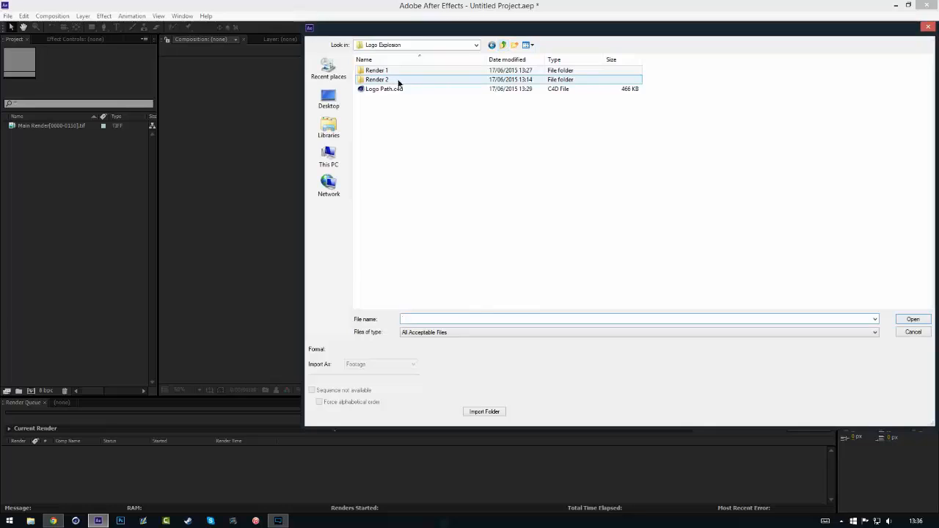
double_click(398, 83)
click(389, 102)
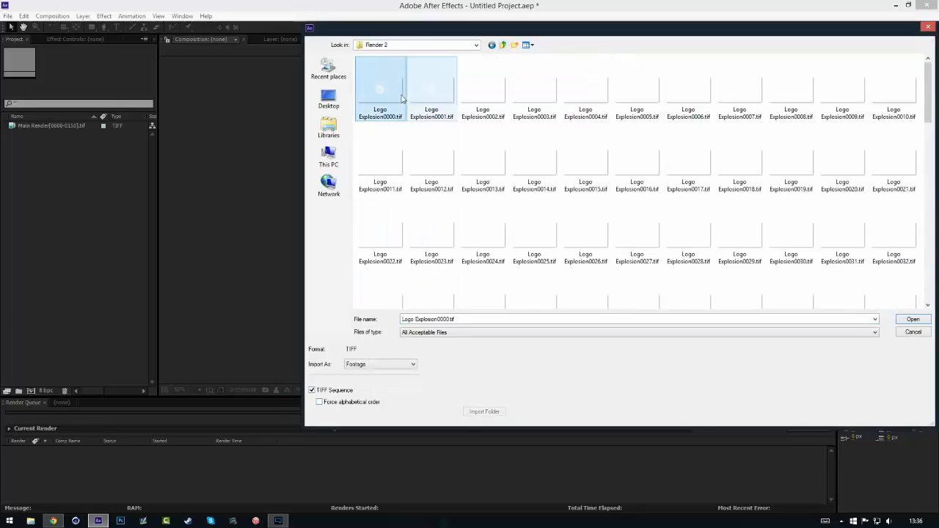
click(912, 319)
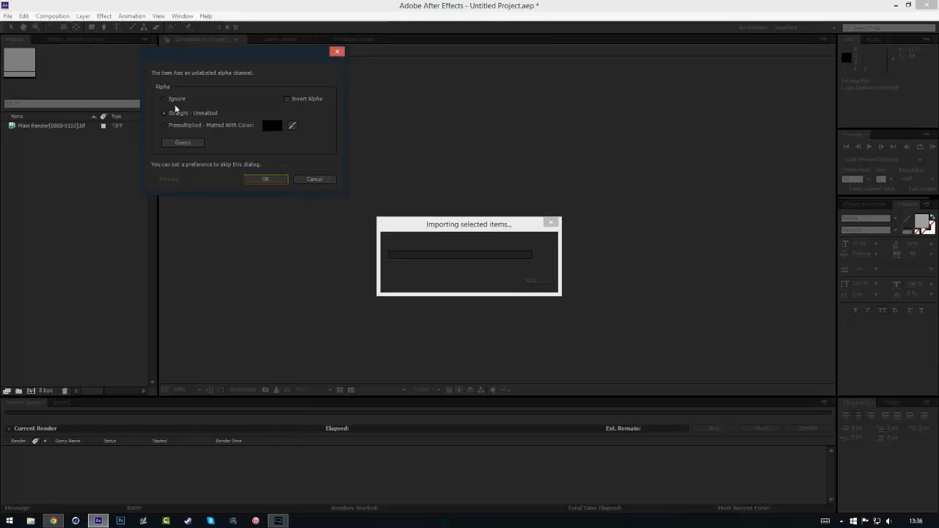
click(268, 182)
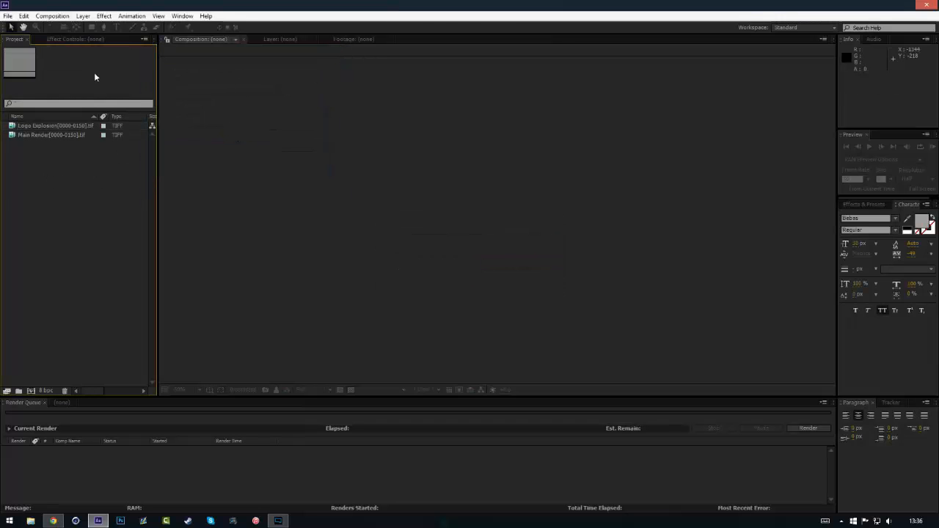
Create composition Comp 1 at 1920 x 1080, 30 fps and 10 seconds long, and turn off its transparency grid
click(51, 16)
click(53, 30)
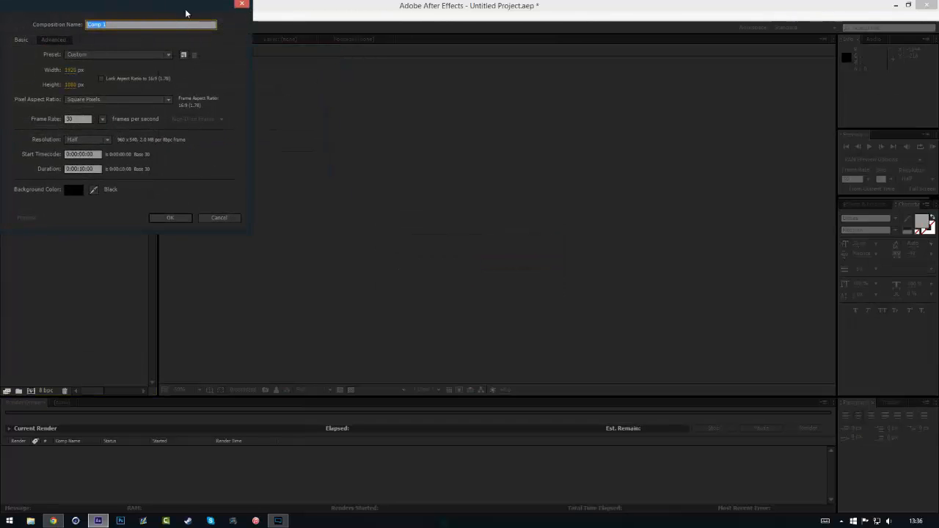
drag(184, 13, 532, 94)
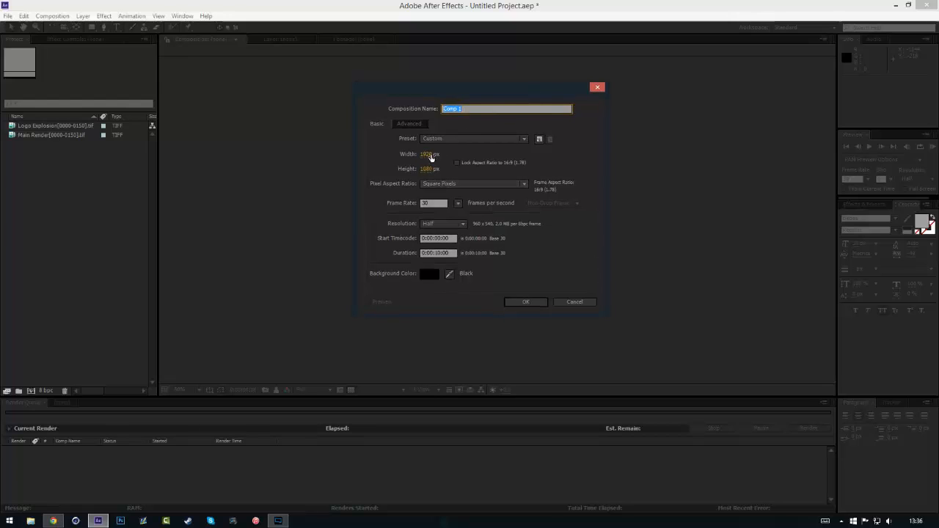
click(443, 252)
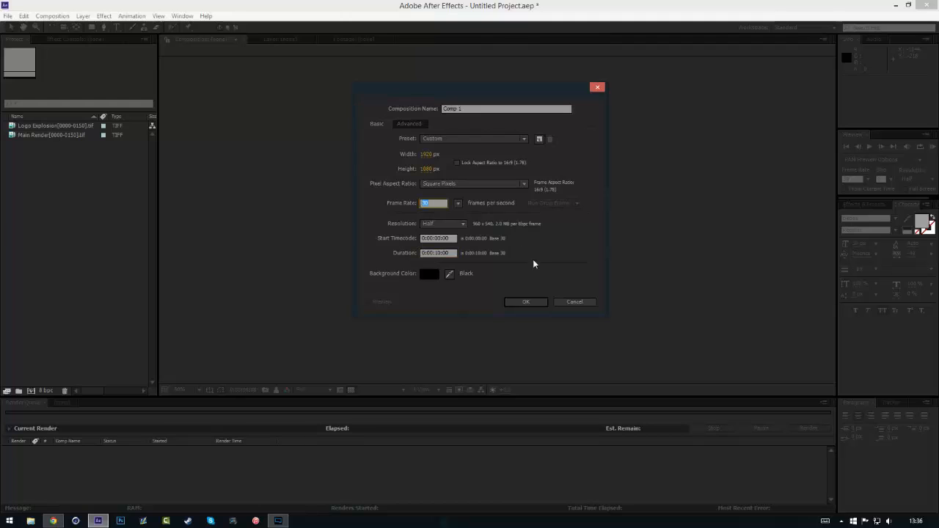
click(526, 302)
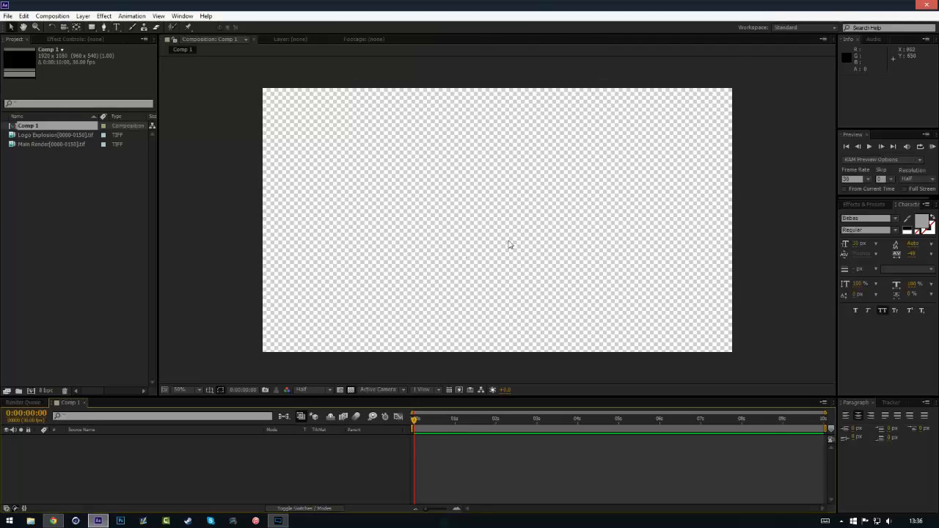
click(350, 390)
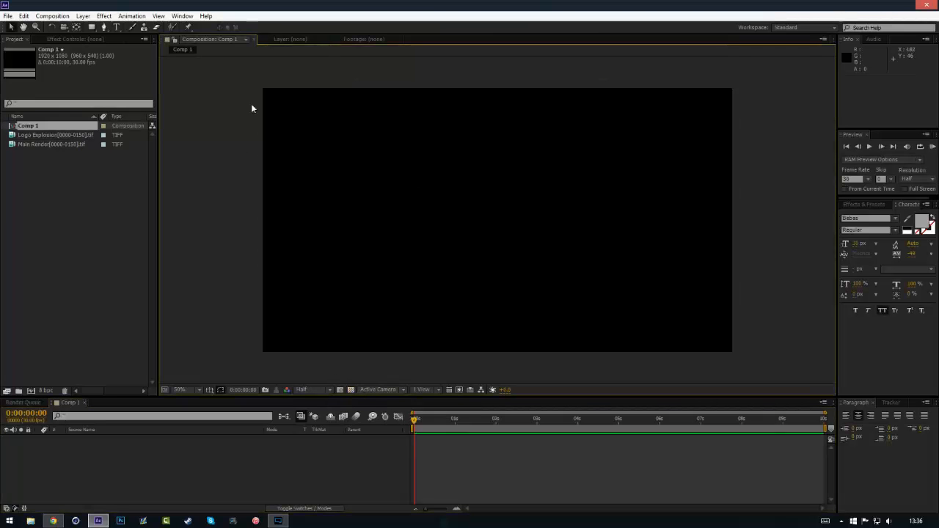
click(42, 196)
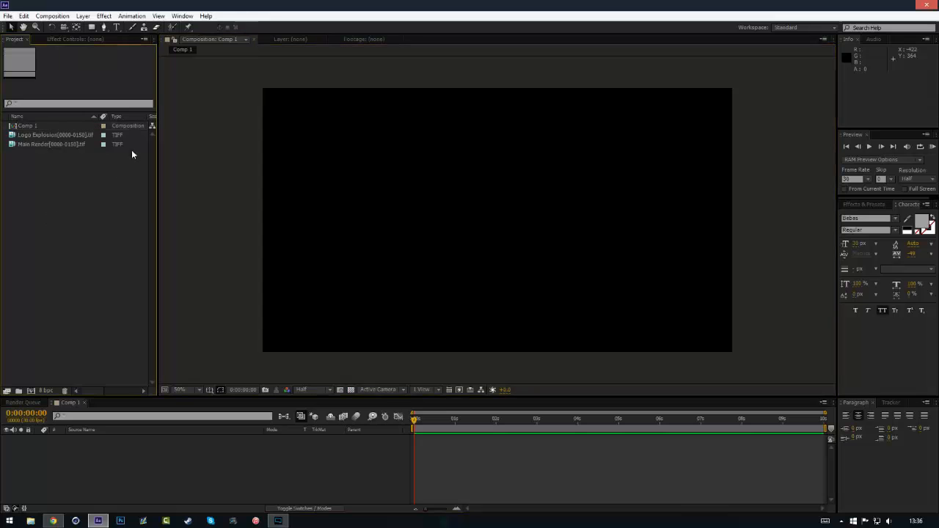
Add the Main Render sequence to Comp 1 and scrub through its animation, returning to the first frame
click(27, 137)
drag(40, 144, 73, 454)
click(436, 425)
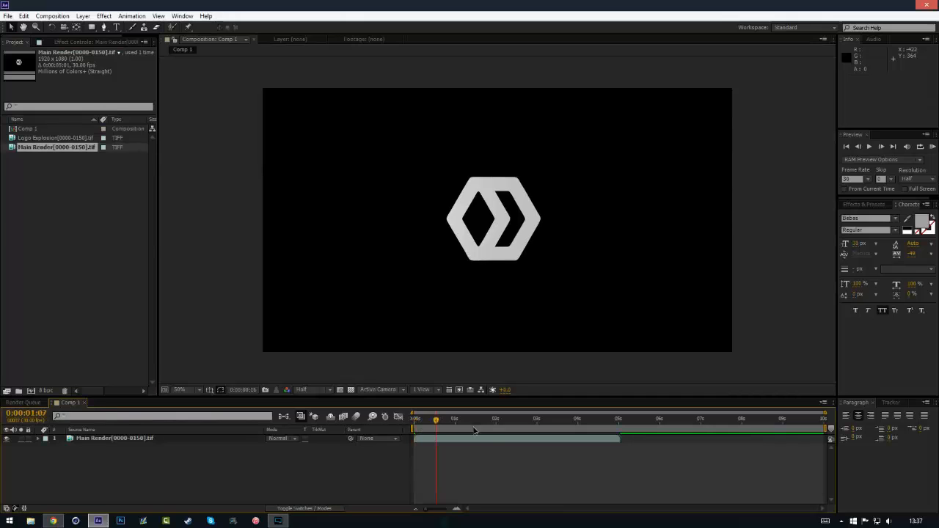
mouse_move(474, 431)
mouse_down()
mouse_move(625, 434)
mouse_move(421, 434)
mouse_move(595, 437)
mouse_move(429, 435)
mouse_move(582, 436)
mouse_move(479, 437)
mouse_up()
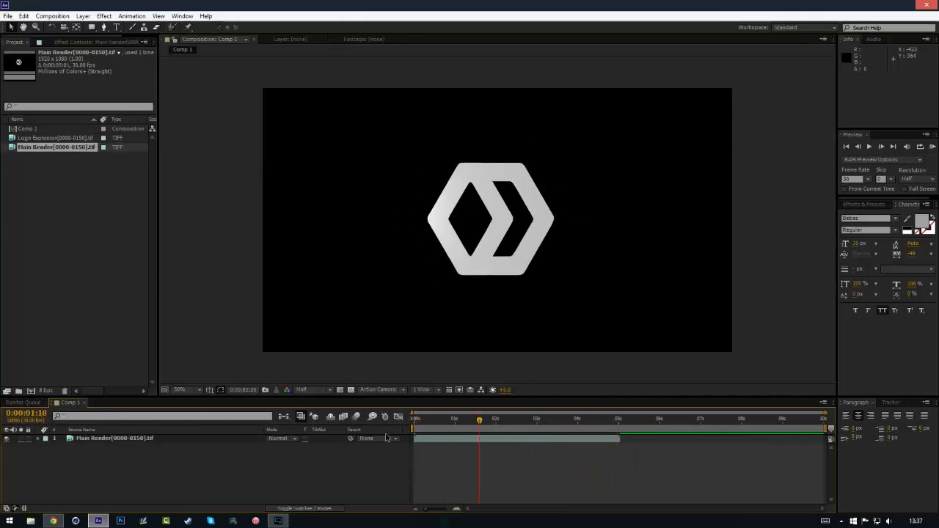
drag(387, 437, 305, 381)
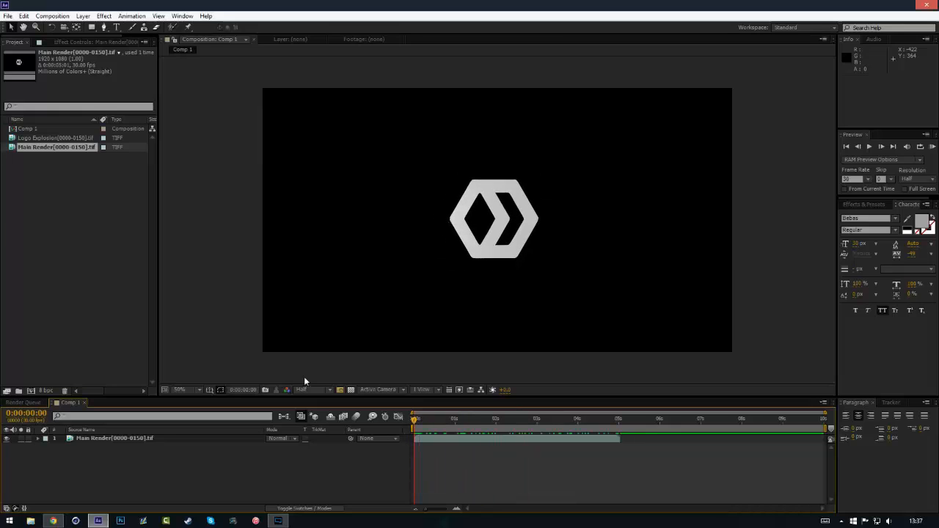
Place the Logo Explosion sequence above the Main Render layer and scrub through the combined animation
click(57, 166)
drag(55, 138, 86, 437)
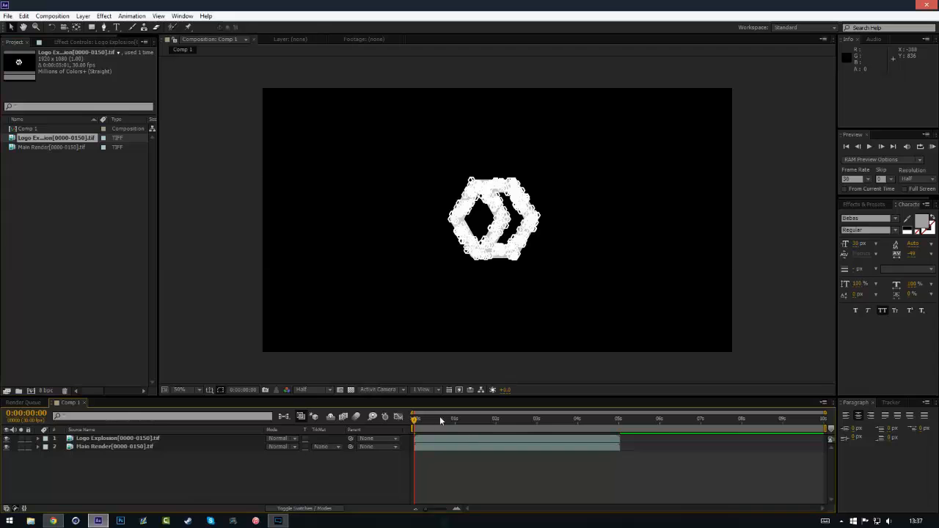
drag(439, 419, 477, 430)
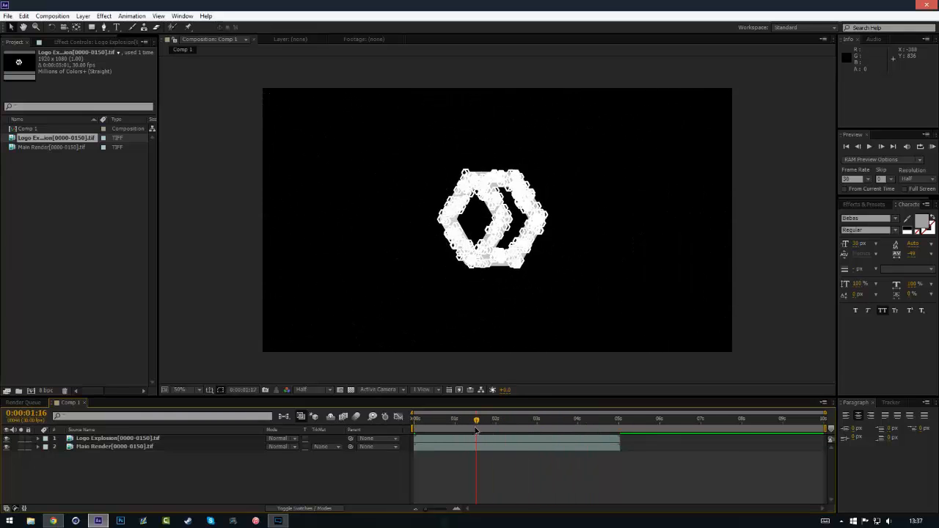
Reveal the Logo Explosion layer's opacity at 0:00:02:00, just before the burst, and rename the layer Explosion
click(103, 438)
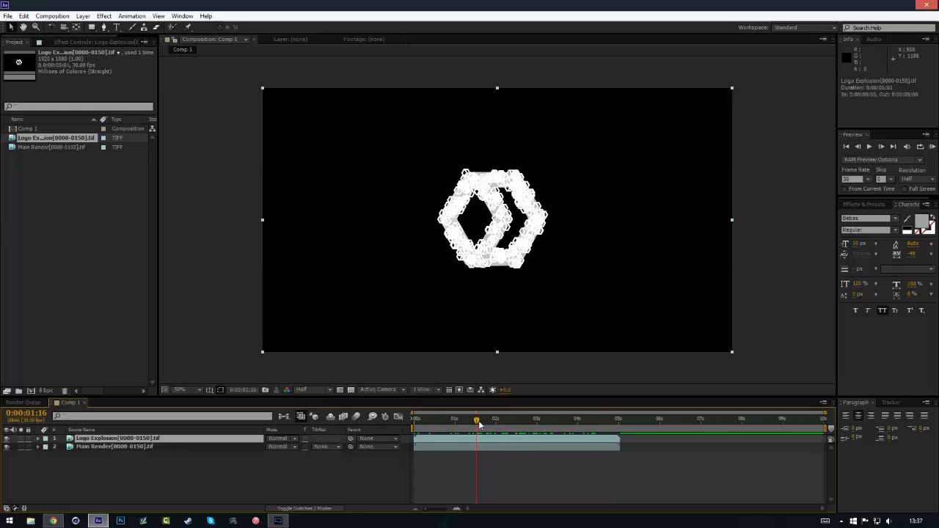
drag(491, 422, 501, 421)
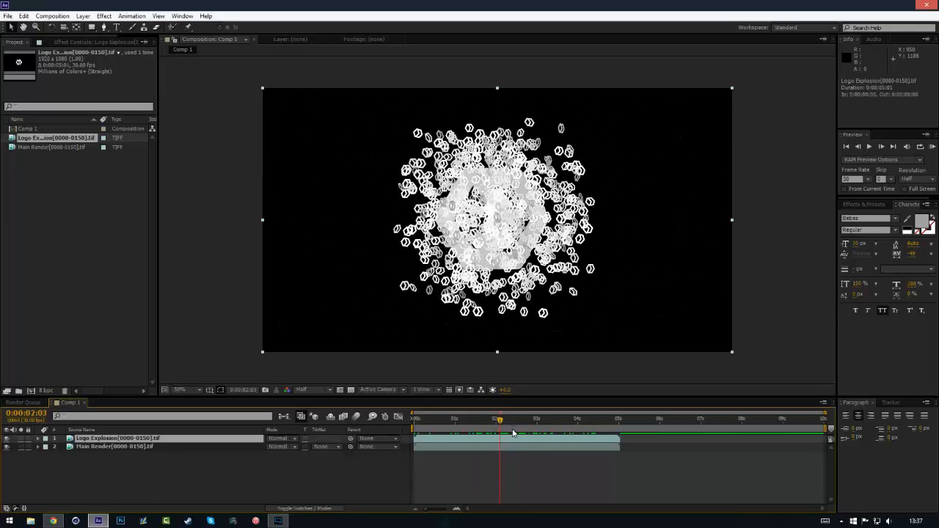
key(Page_Up)
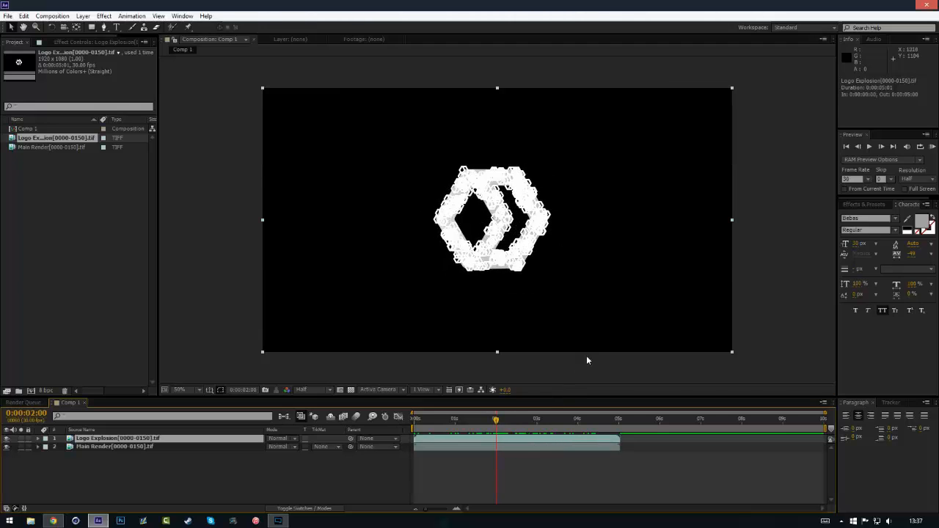
key(Page_Up)
key(t)
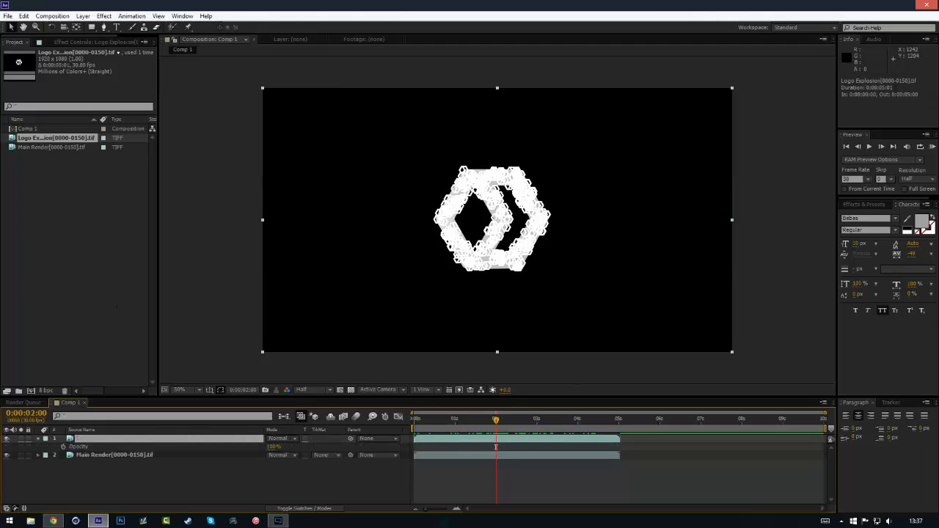
text(Explosion)
key(Return)
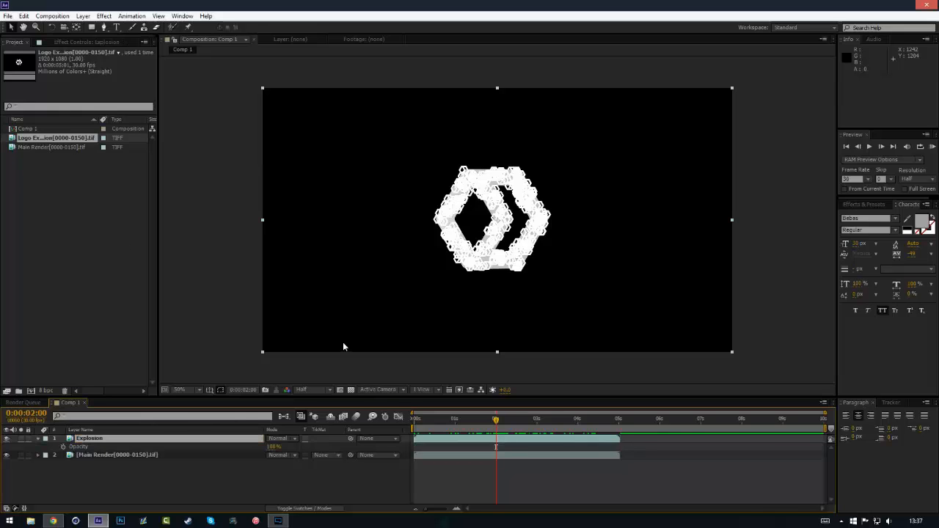
Add an opacity keyframe of 0% to the Explosion layer at 0:00:02:00
click(63, 446)
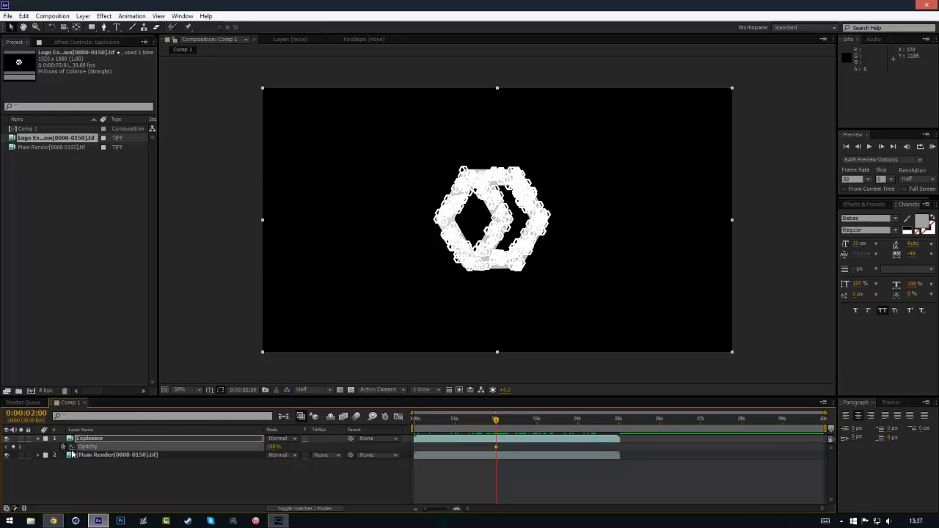
text(0)
click(294, 478)
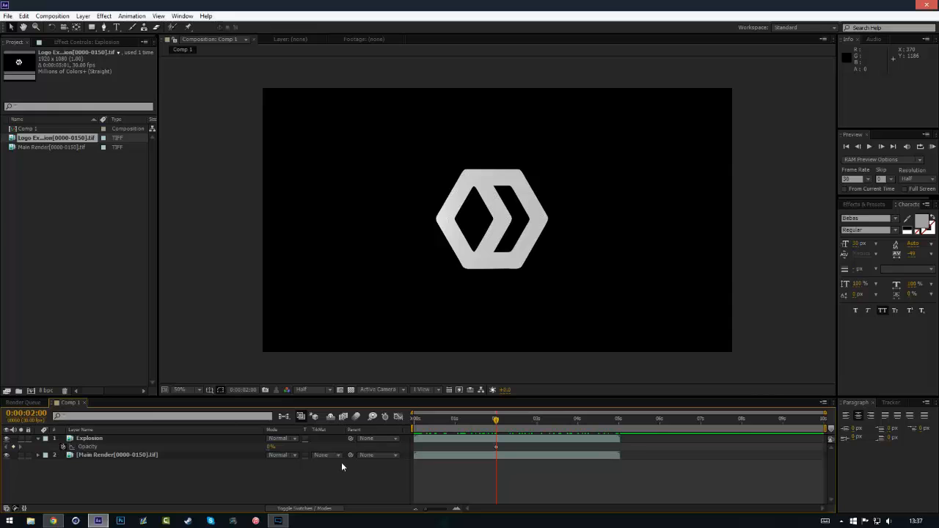
Set the Explosion layer's opacity to 100% at 0:00:02:02, two frames after its first keyframe
key(Page_Down)
key(Page_Down)
click(270, 447)
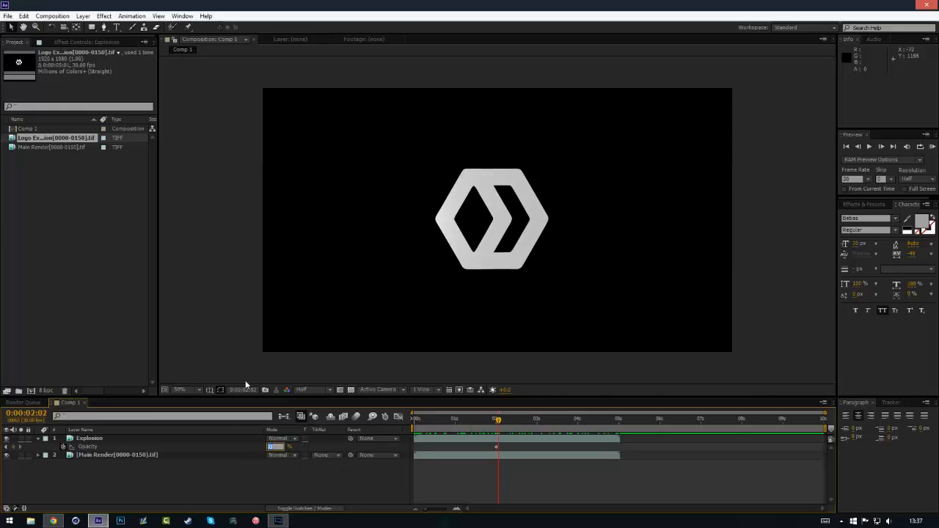
key(Return)
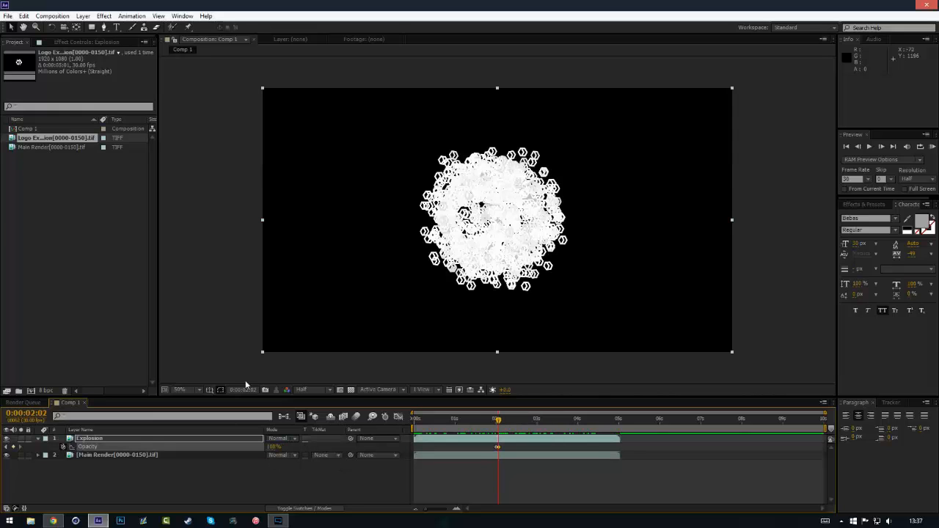
Step frame by frame back and forth across the Explosion layer's opacity keyframes to examine the transition
click(352, 475)
key(Page_Down)
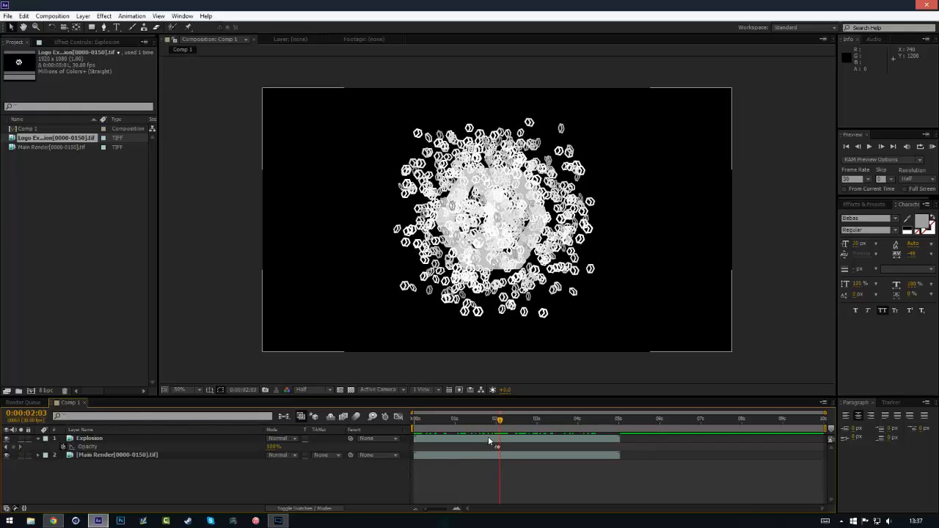
key(Page_Down)
key(Page_Up)
key(Page_Up)
key(Page_Up)
key(Page_Up)
key(Page_Up)
key(Page_Down)
key(Page_Down)
key(Page_Down)
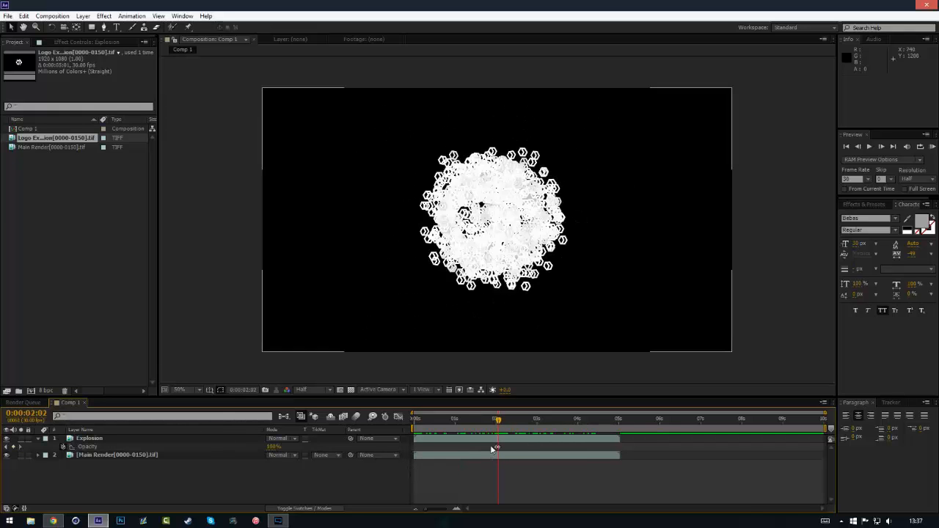
key(Page_Down)
key(Page_Down)
key(Page_Down)
key(Page_Up)
key(Page_Up)
key(Page_Up)
key(Page_Up)
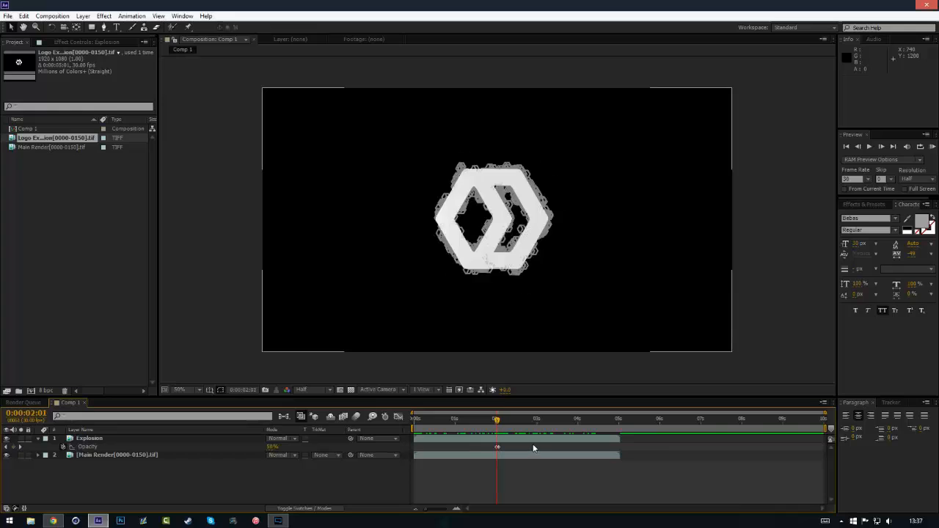
Keyframe the Main Render layer's opacity at 100% at 0:00:02:00 and at 0% at 0:00:02:02
key(Page_Up)
click(171, 455)
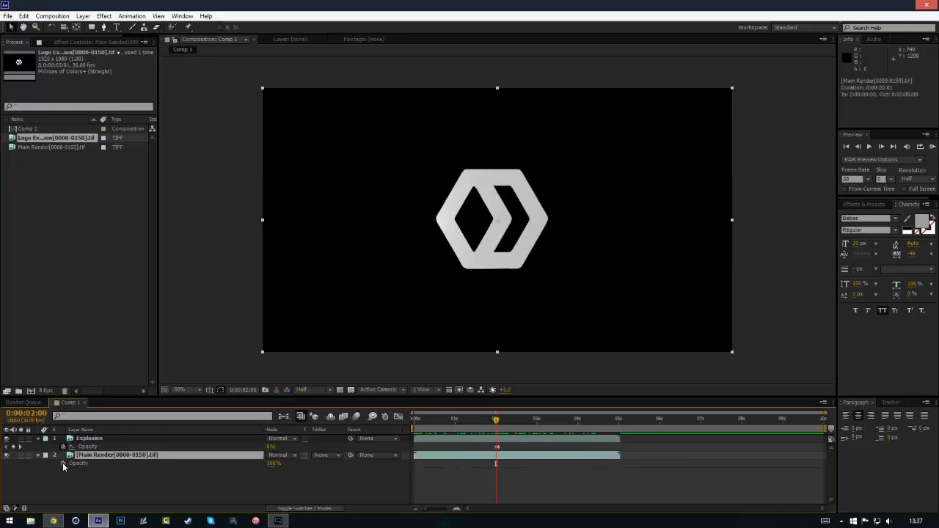
click(64, 464)
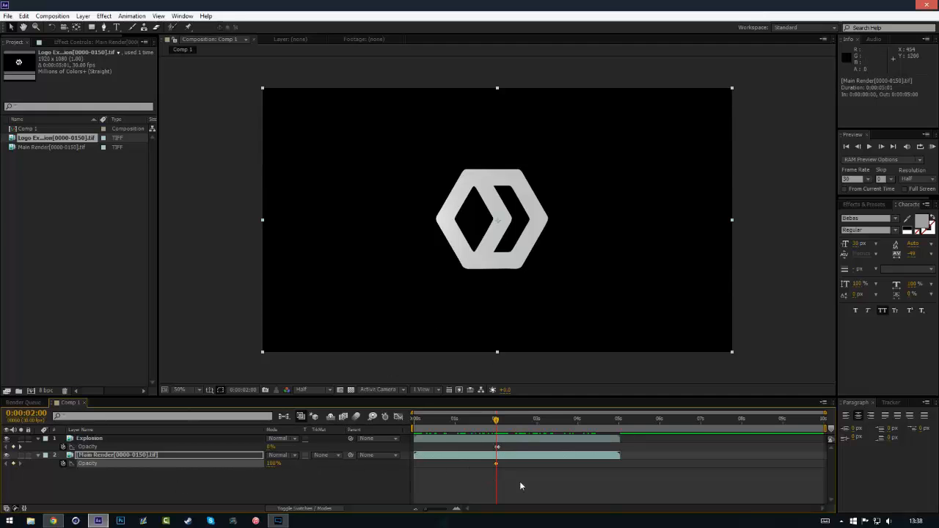
key(Page_Down)
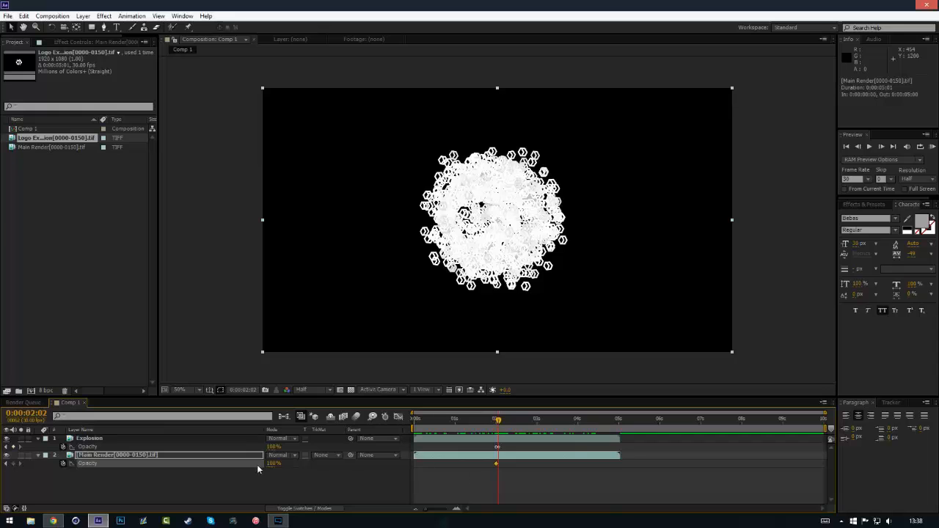
click(273, 482)
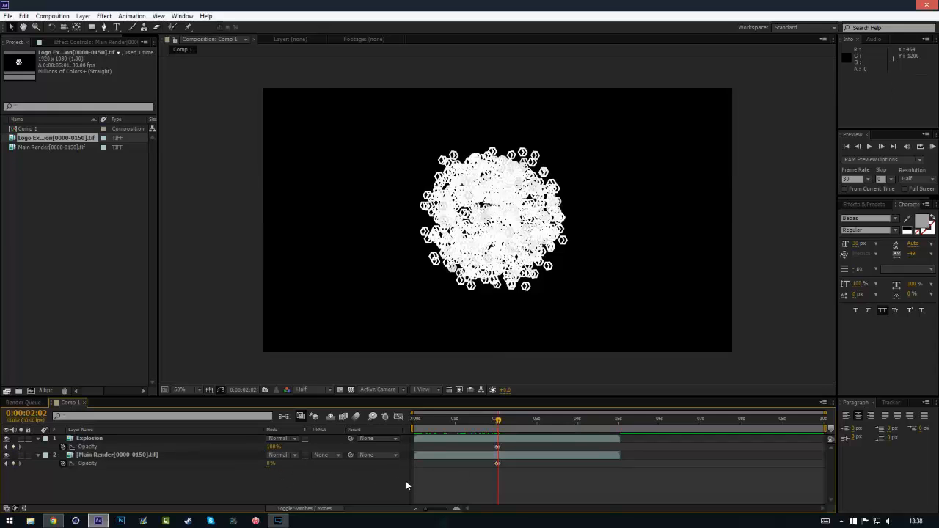
Step frame by frame through the opacity crossover around 0:00:02:00 to examine the switch from logo to explosion
key(Page_Up)
key(Page_Down)
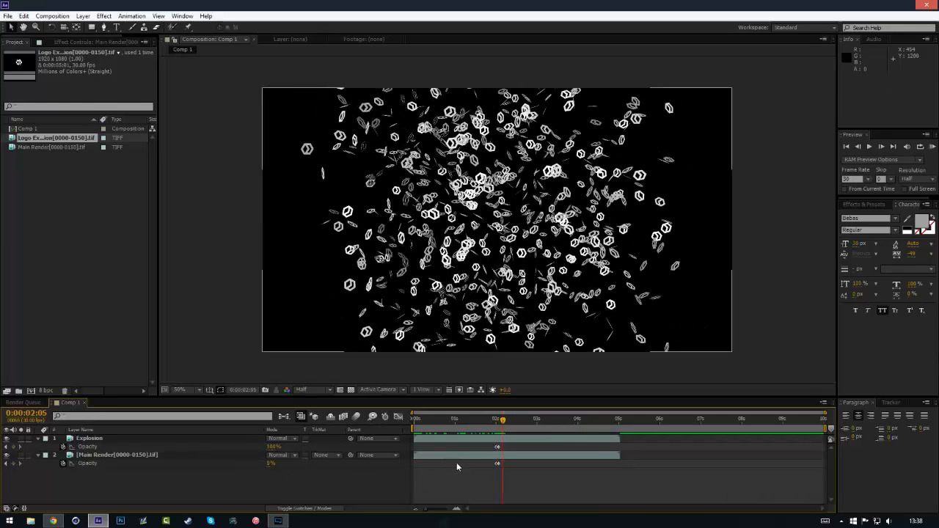
key(Page_Up)
key(Page_Up)
key(Page_Up)
key(Page_Down)
key(Page_Down)
key(Page_Down)
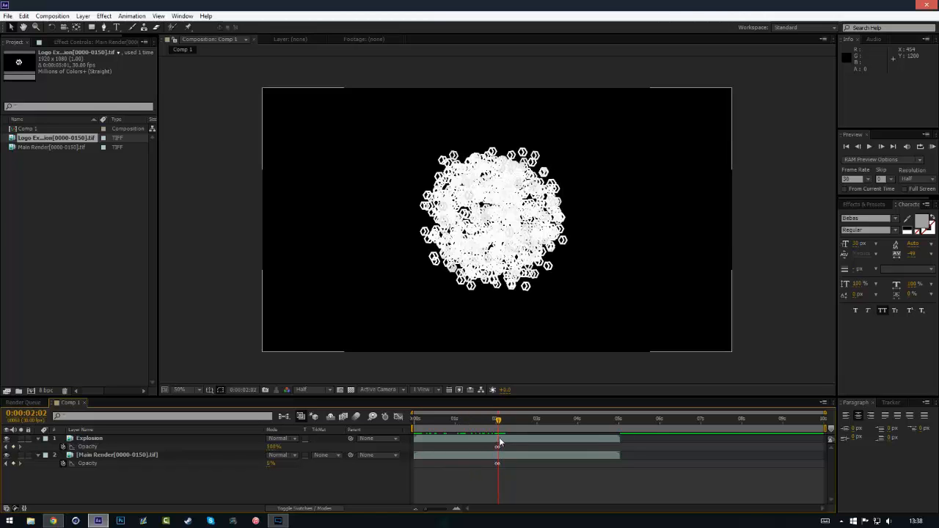
key(Page_Up)
key(Page_Down)
Move the second opacity keyframes of both the Explosion and Main Render layers to 0:00:02:01
click(457, 509)
click(456, 509)
click(456, 509)
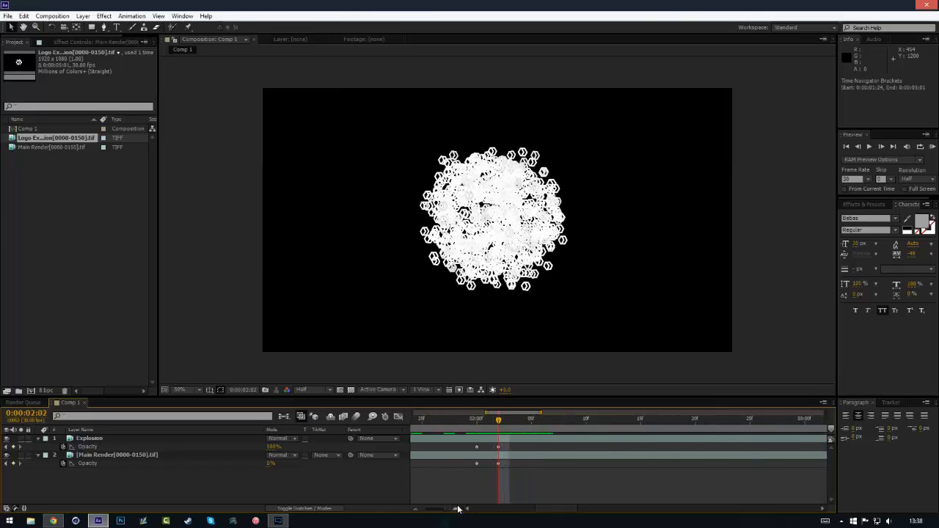
drag(485, 445, 487, 464)
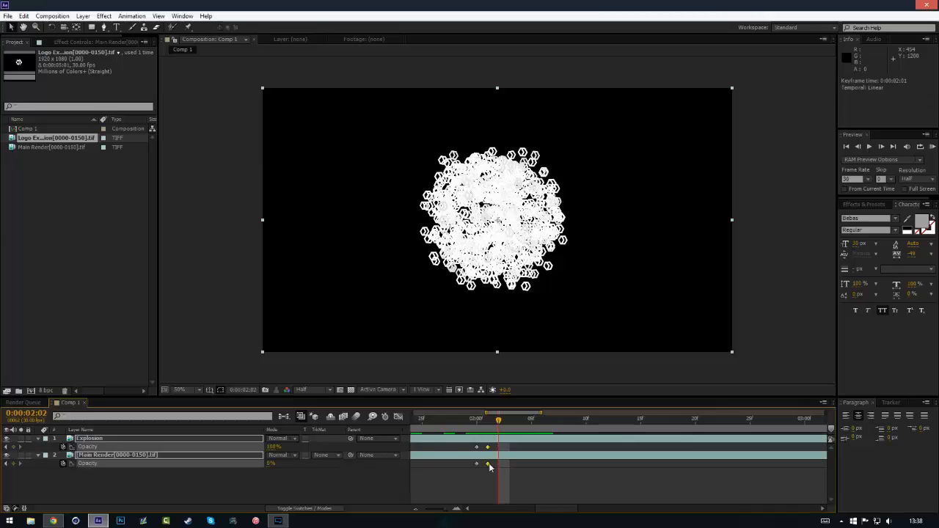
click(484, 485)
Step through the frames from 0:00:02:00 to 0:00:02:06 and back to examine the shortened one-frame transition
key(Page_Up)
key(Page_Up)
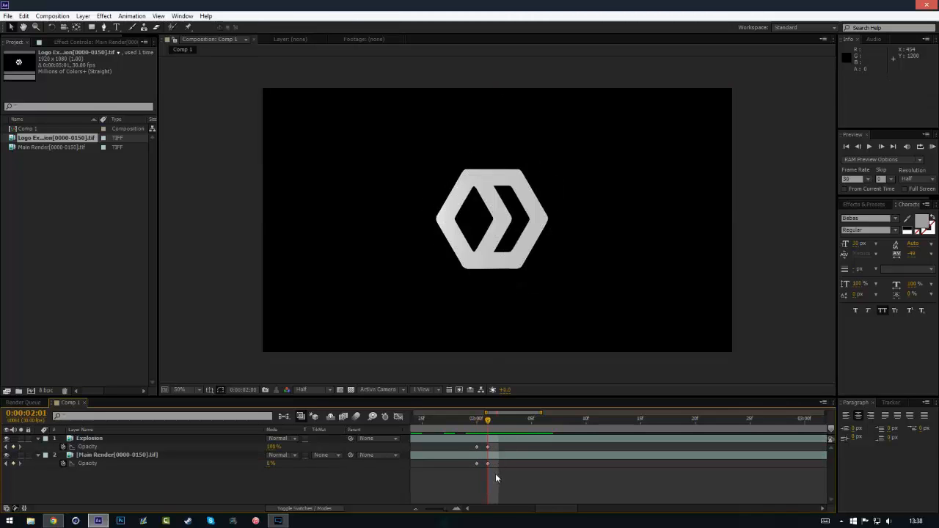
key(Page_Down)
key(Page_Down)
key(Page_Down)
key(Page_Down)
key(Page_Down)
key(Page_Down)
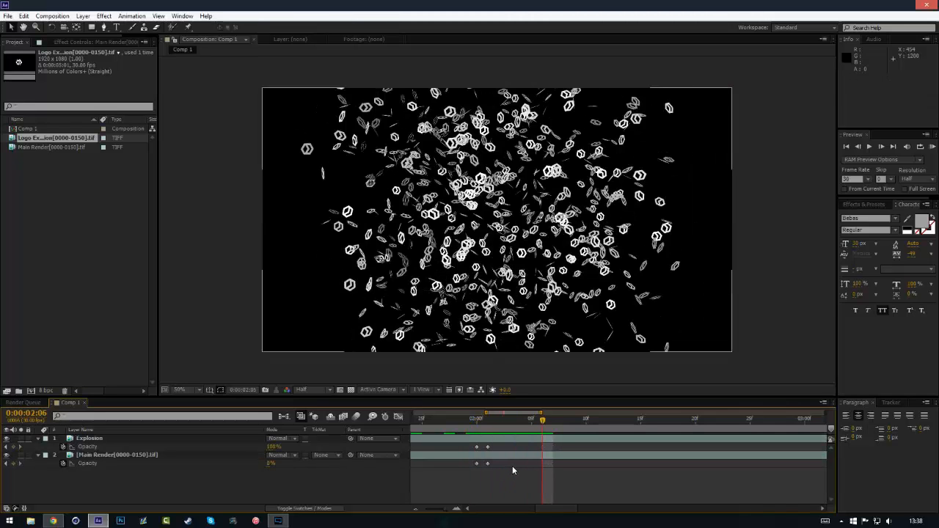
key(Page_Up)
key(Page_Up)
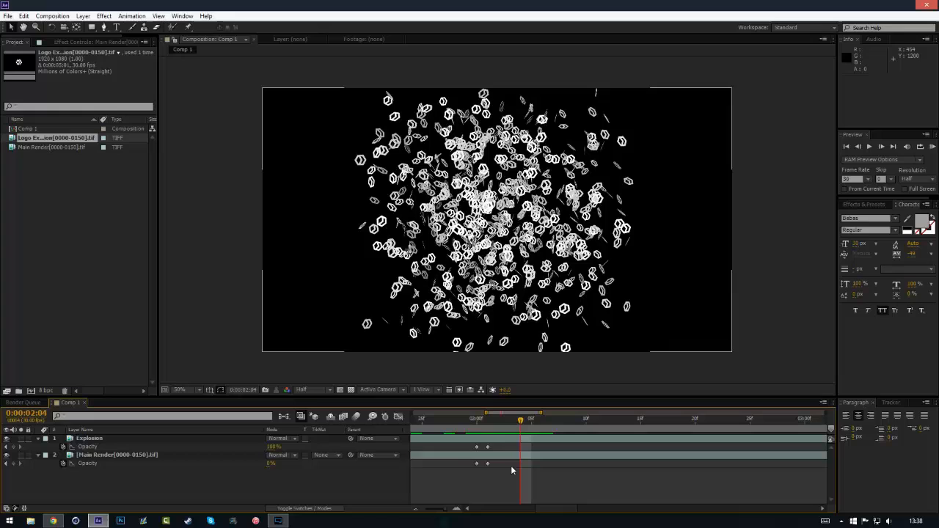
key(Page_Up)
key(Page_Up)
key(Page_Up)
key(Page_Up)
click(457, 506)
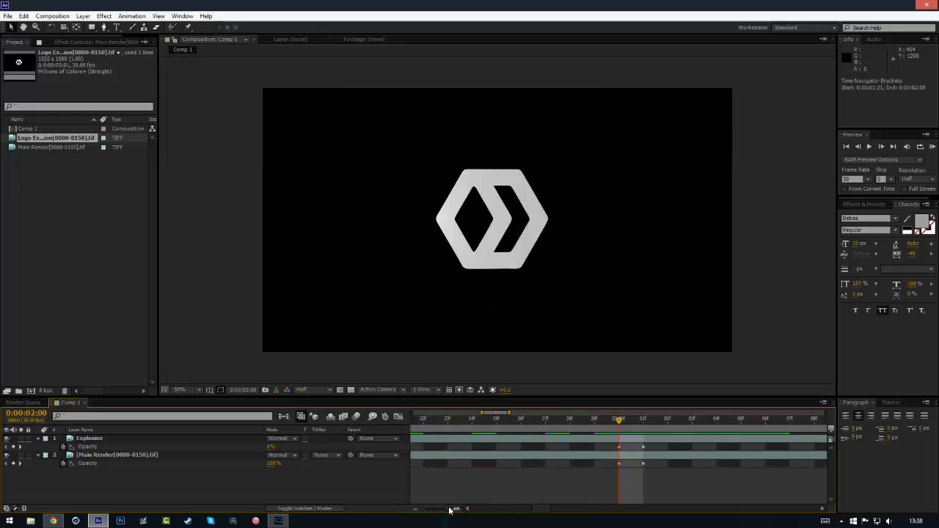
drag(447, 508, 425, 508)
drag(484, 429, 506, 425)
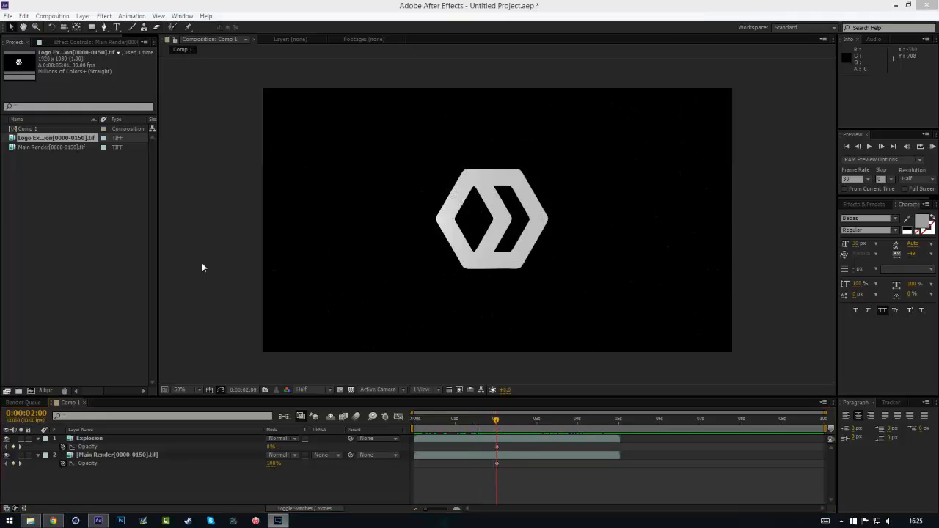
Collapse the properties of both layers and move the current time to 0:00:02:04, during the explosion
click(38, 439)
double_click(38, 447)
mouse_move(496, 420)
mouse_down()
mouse_move(480, 422)
mouse_move(520, 422)
mouse_move(492, 423)
mouse_move(501, 423)
mouse_up()
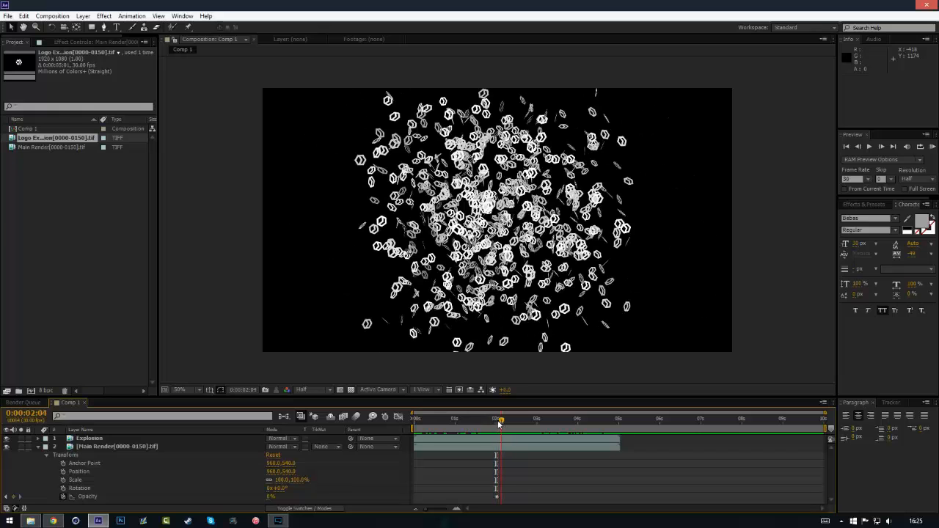
click(45, 446)
Apply the RSMB Pro motion blur effect to the Explosion layer and preview it at 0:00:02:08
click(95, 438)
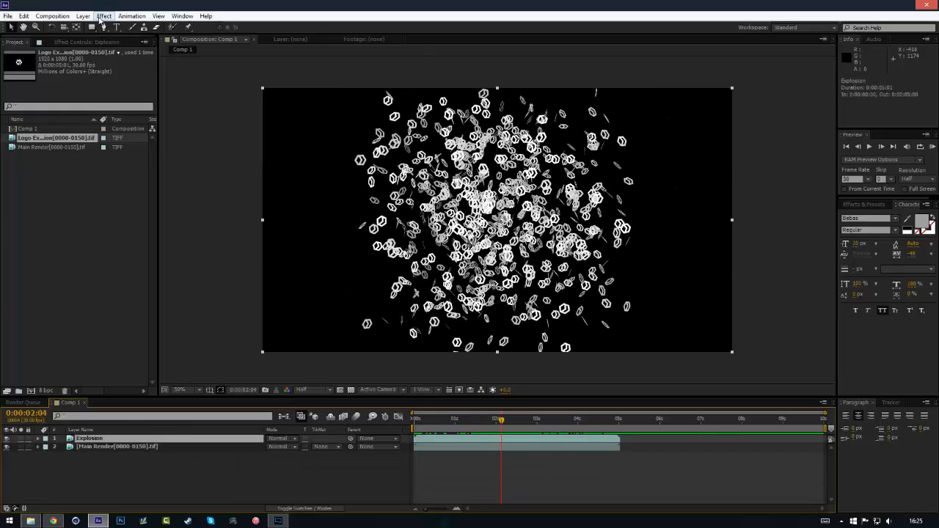
click(101, 18)
mouse_move(129, 139)
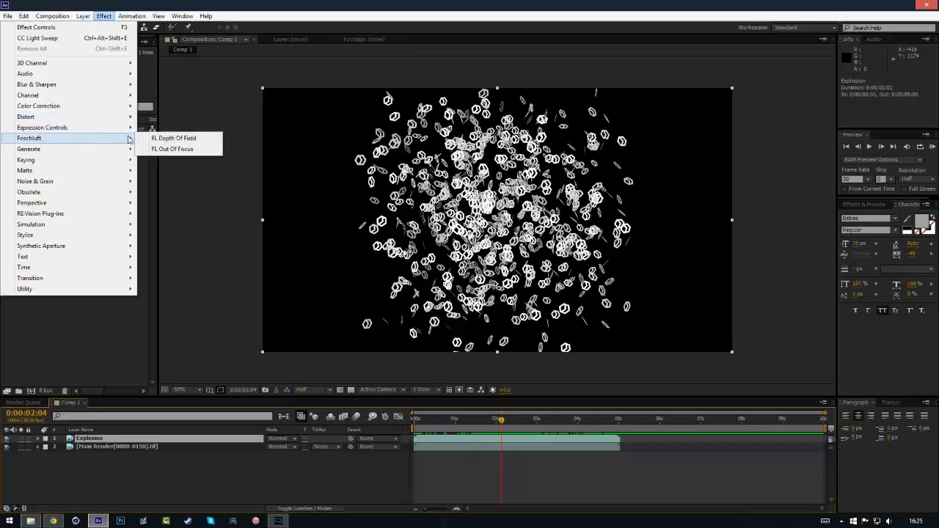
mouse_move(80, 214)
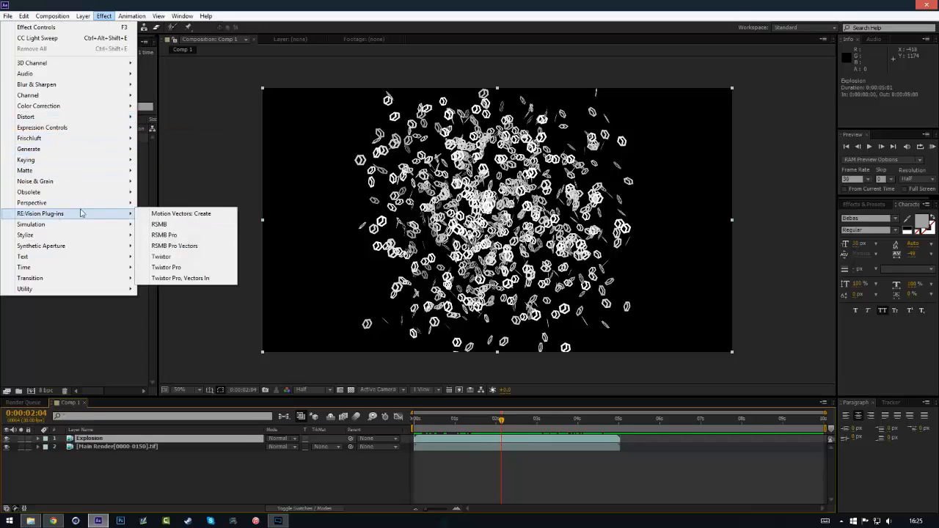
click(181, 235)
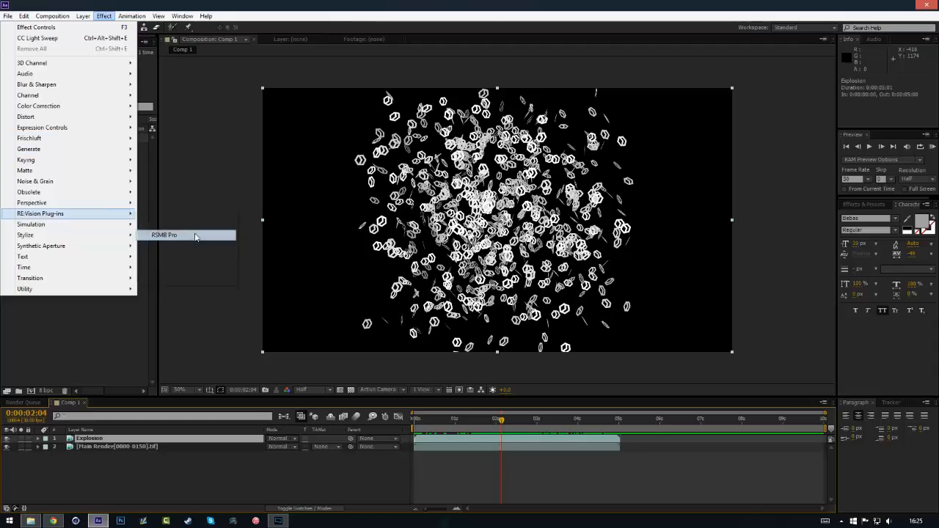
click(526, 471)
mouse_move(504, 422)
mouse_down()
mouse_move(489, 423)
mouse_move(518, 422)
mouse_up()
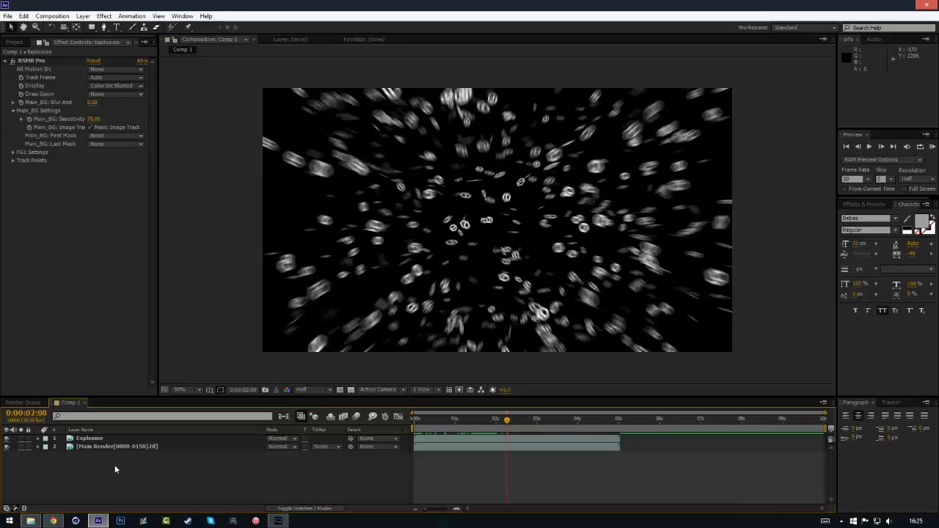
click(103, 439)
click(105, 16)
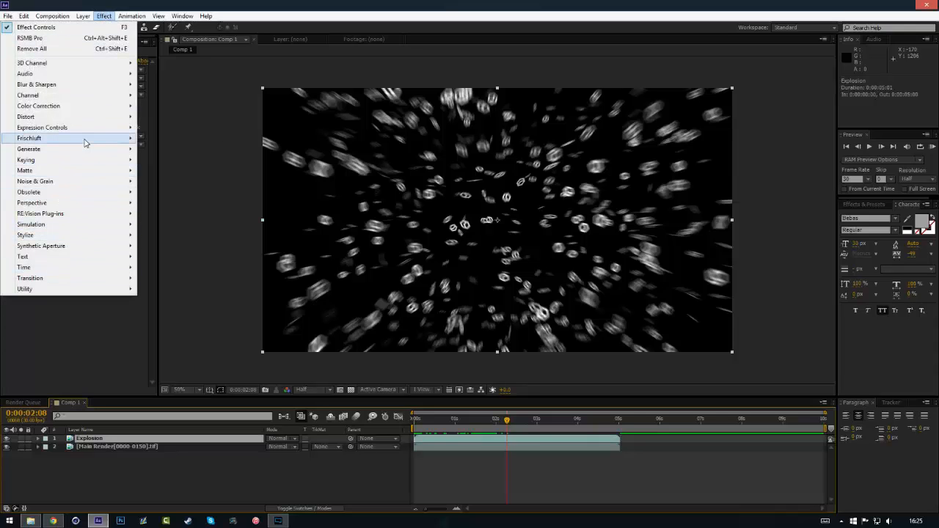
click(150, 207)
key(super+p)
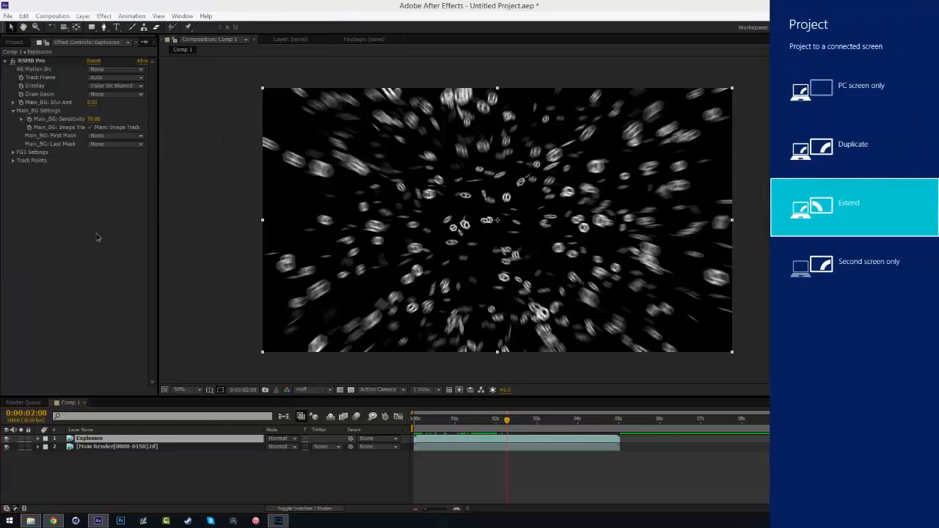
click(96, 237)
key(F2)
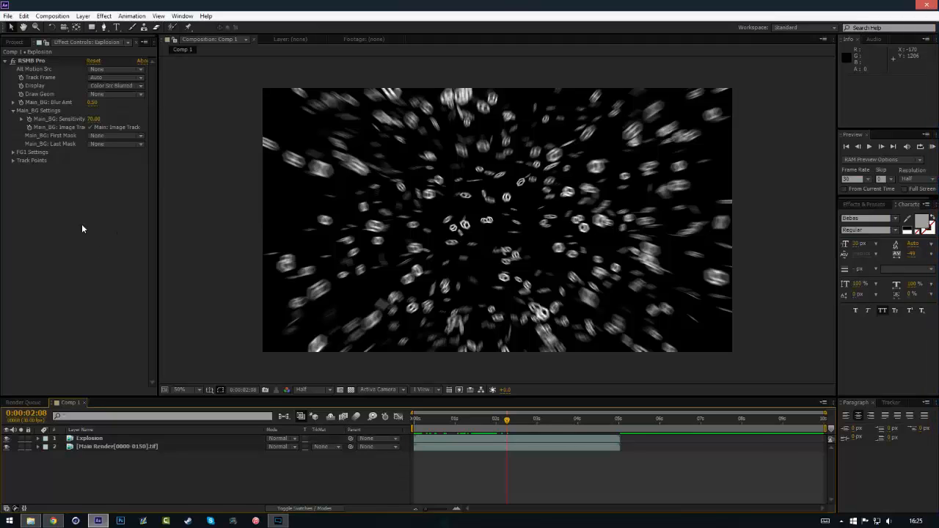
Try the CC Force Motion Blur effect on the Explosion layer and delete the effect again
click(150, 438)
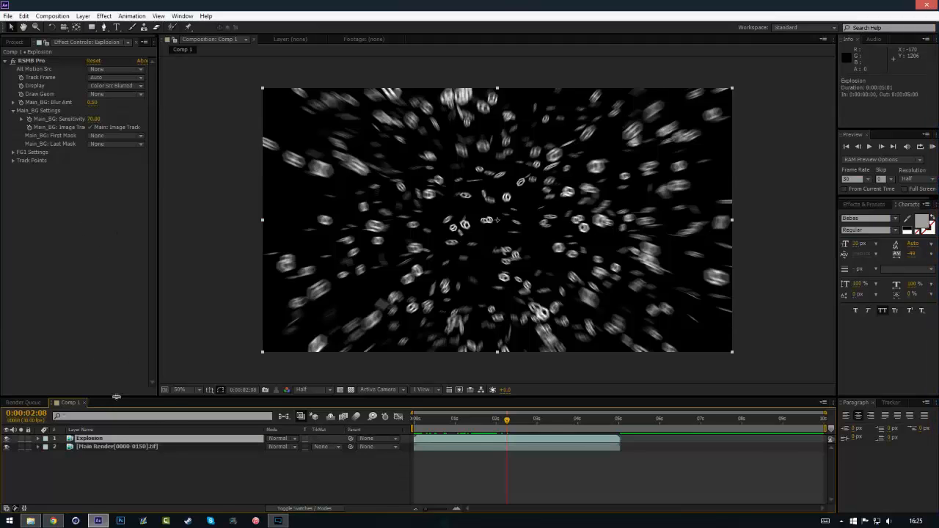
click(104, 17)
mouse_move(73, 267)
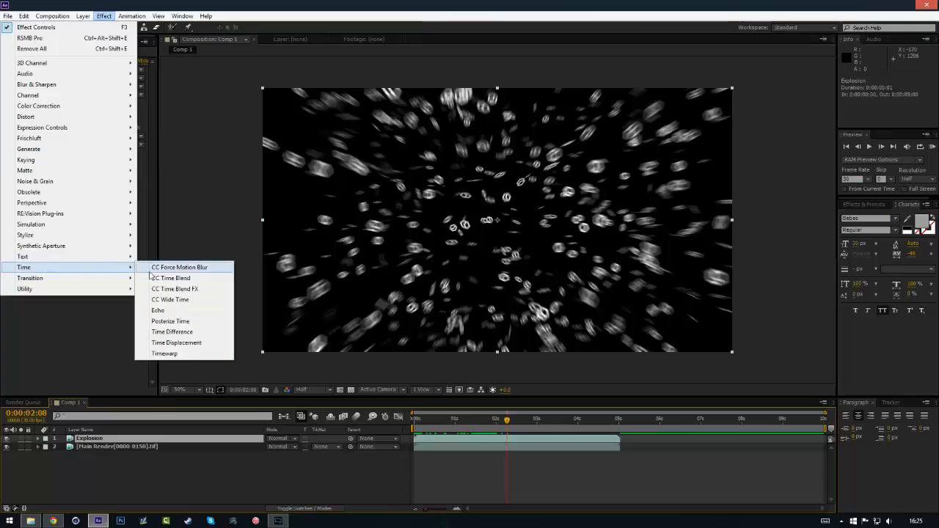
click(202, 269)
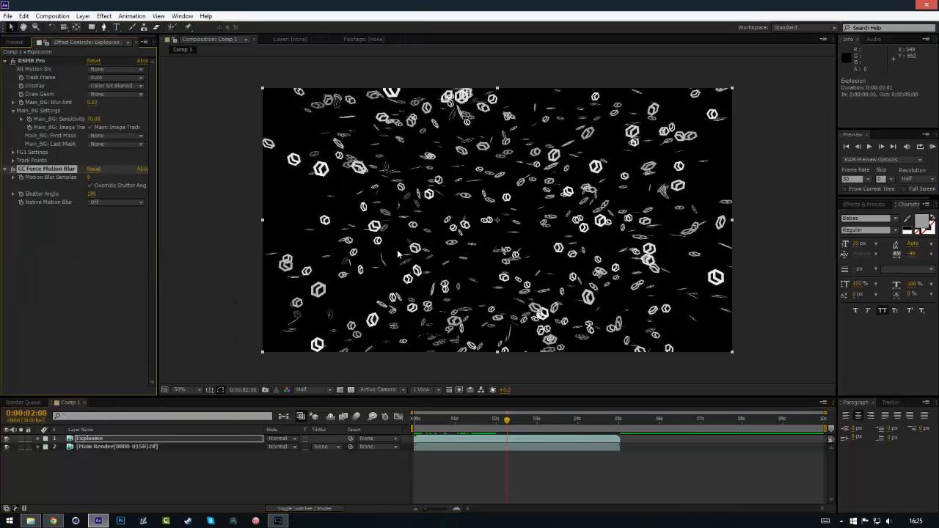
click(69, 169)
key(Delete)
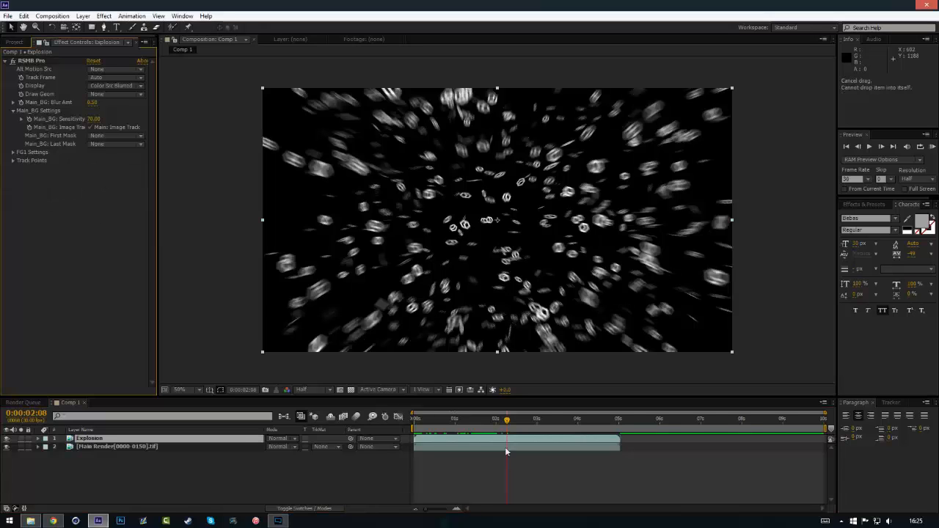
Limit the work area to the explosion, from 0:00:01:23 to 0:00:02:21
click(539, 470)
mouse_move(506, 424)
mouse_down()
mouse_move(478, 426)
mouse_move(512, 425)
mouse_up()
click(486, 424)
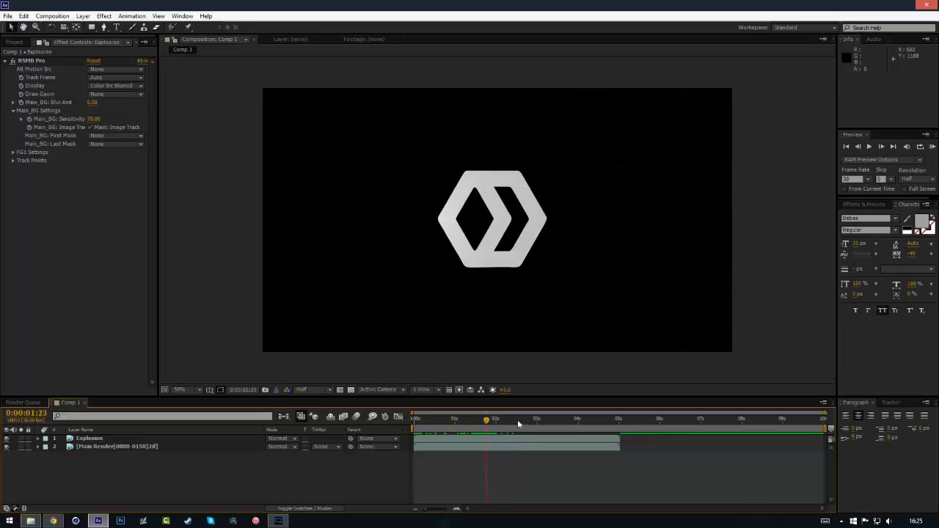
key(b)
click(524, 423)
key(n)
Set the preview to skip 1 frame and run a RAM preview of the work area
click(891, 179)
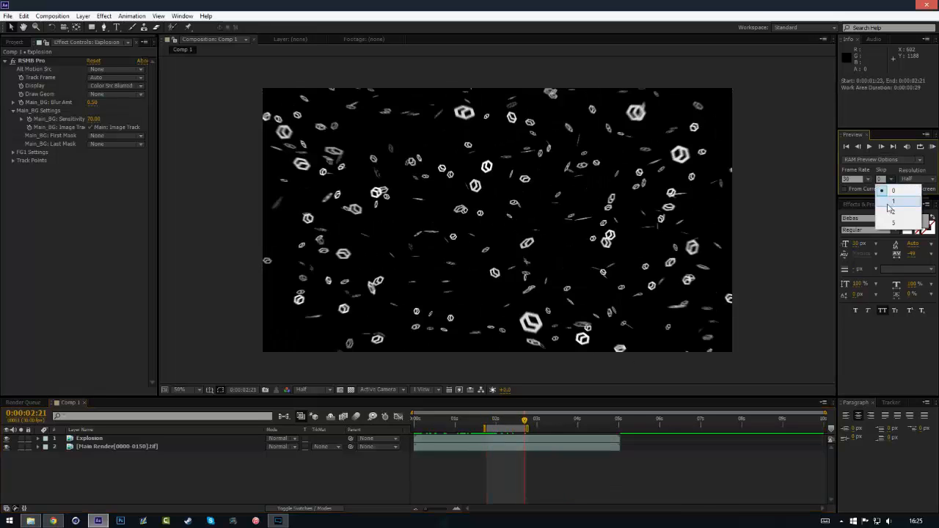
click(889, 201)
click(931, 146)
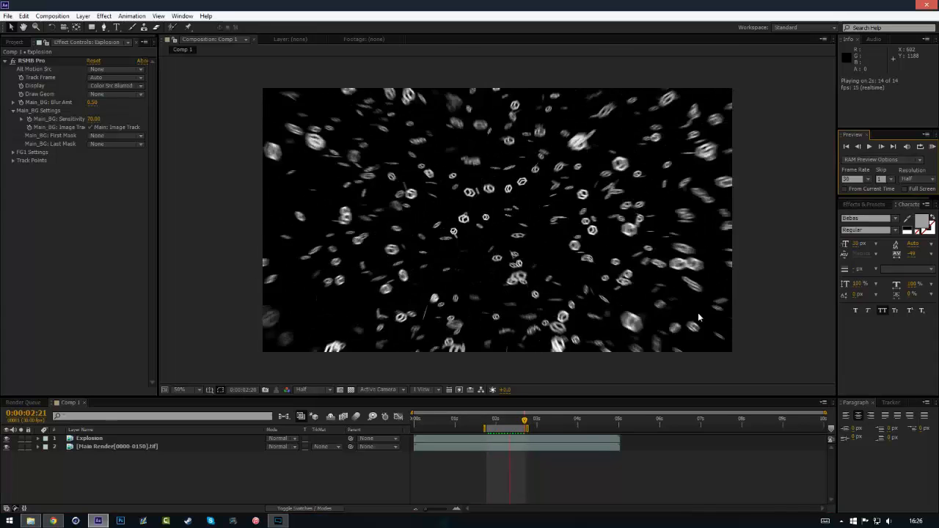
Reset the work area, end it at 0:00:05:00, and trim the composition to it
click(520, 425)
double_click(509, 427)
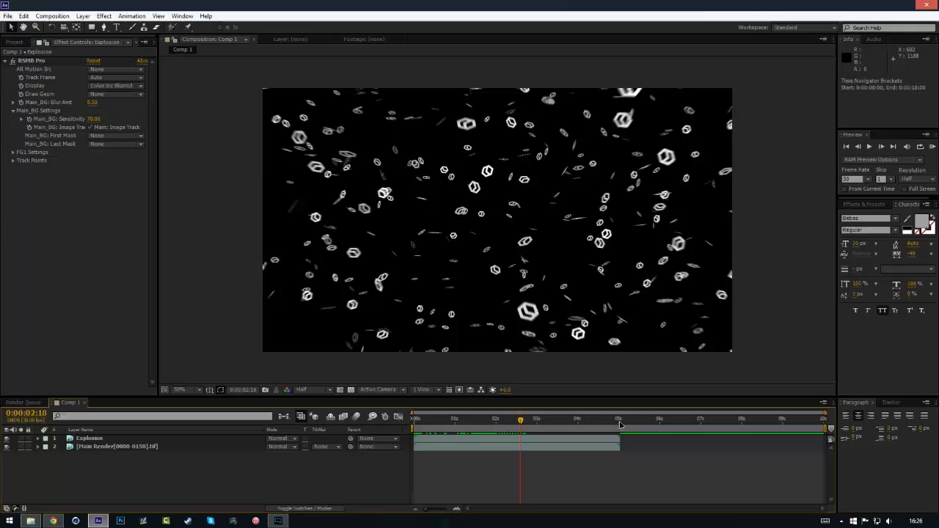
click(618, 425)
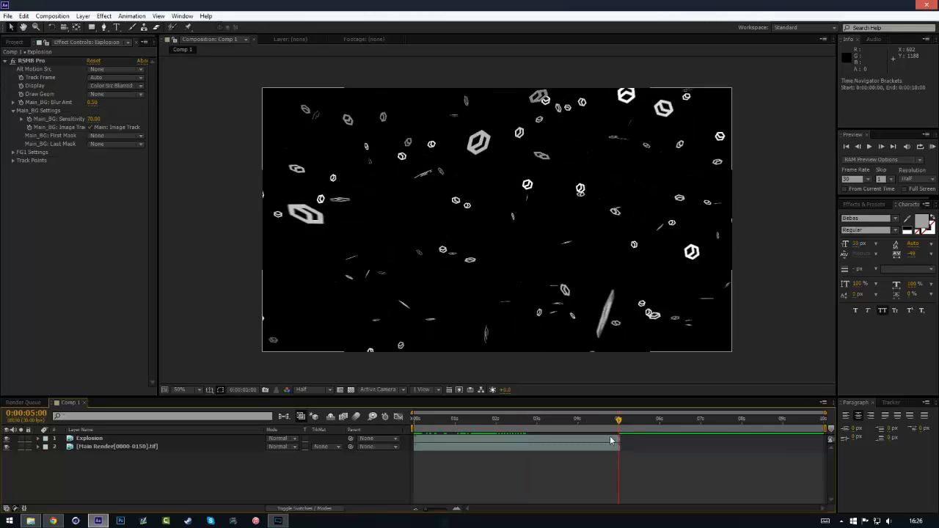
key(n)
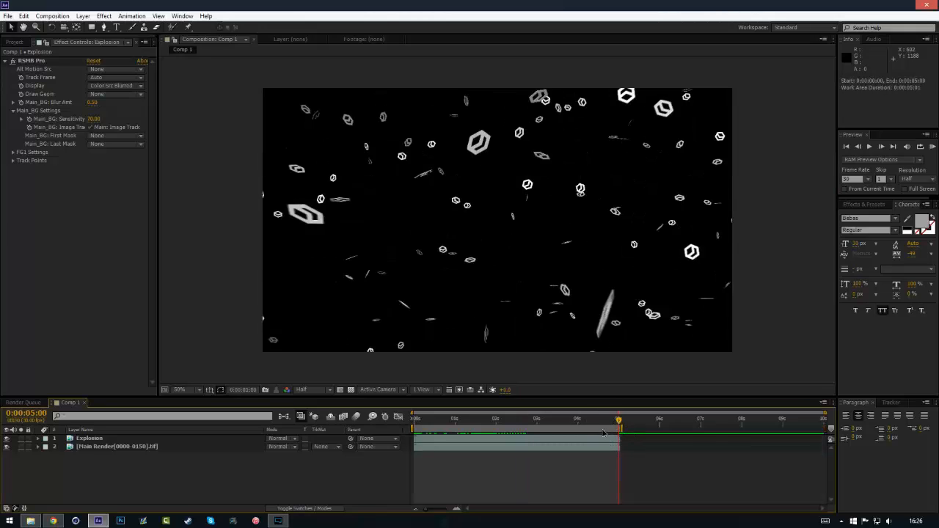
right_click(603, 433)
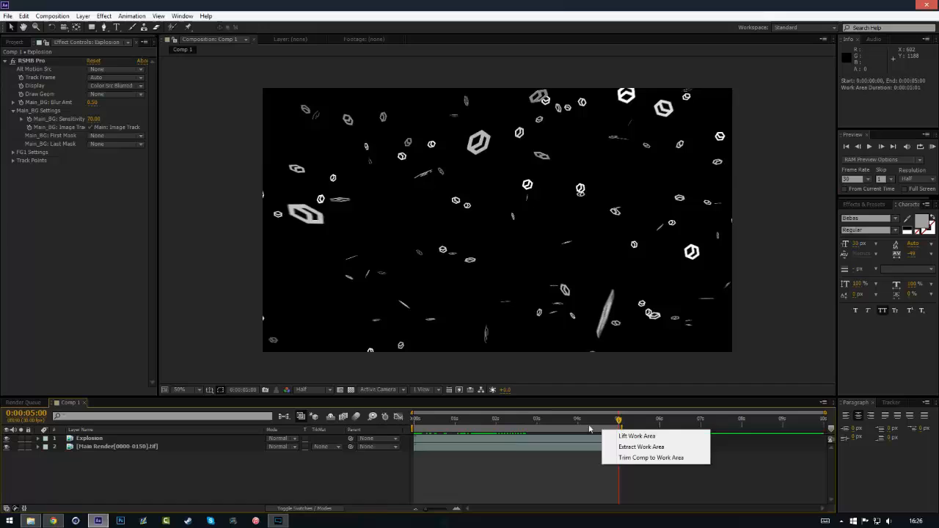
click(631, 458)
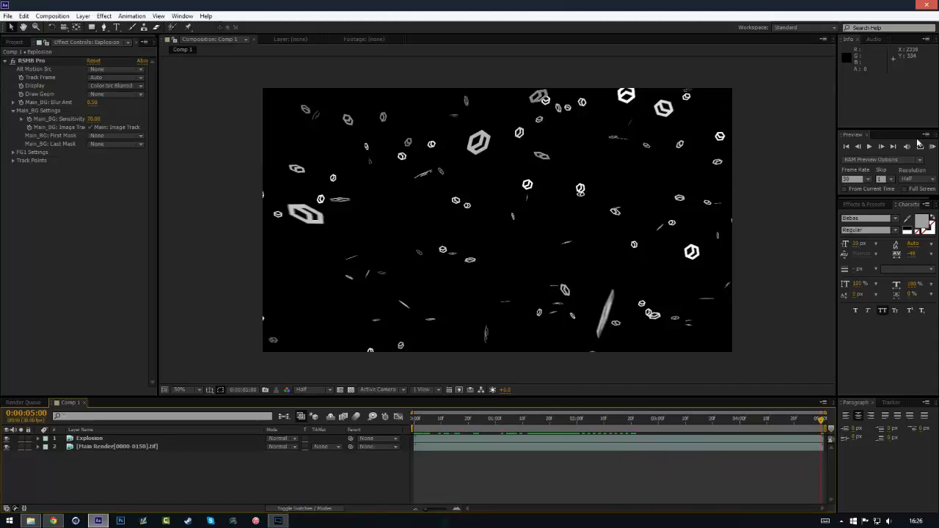
RAM preview the whole trimmed composition, stop playback, and go to 0:00:02:20
click(931, 145)
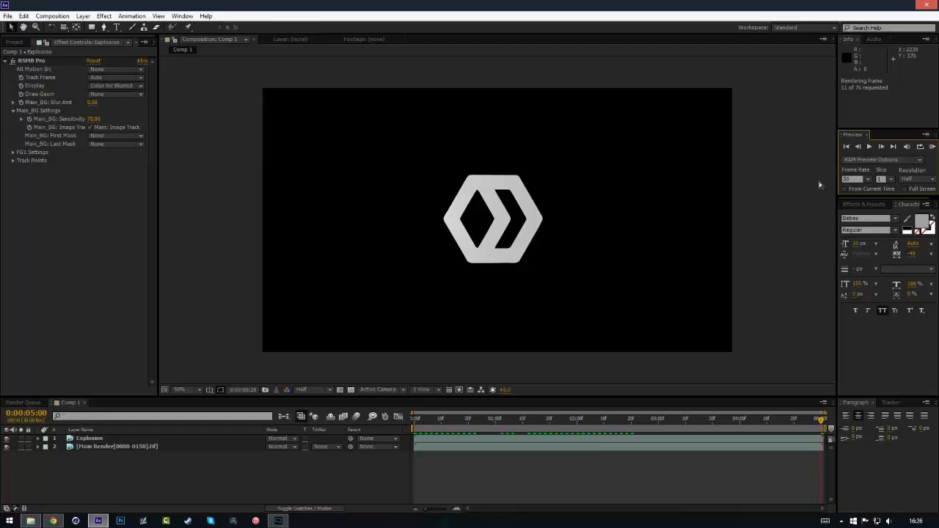
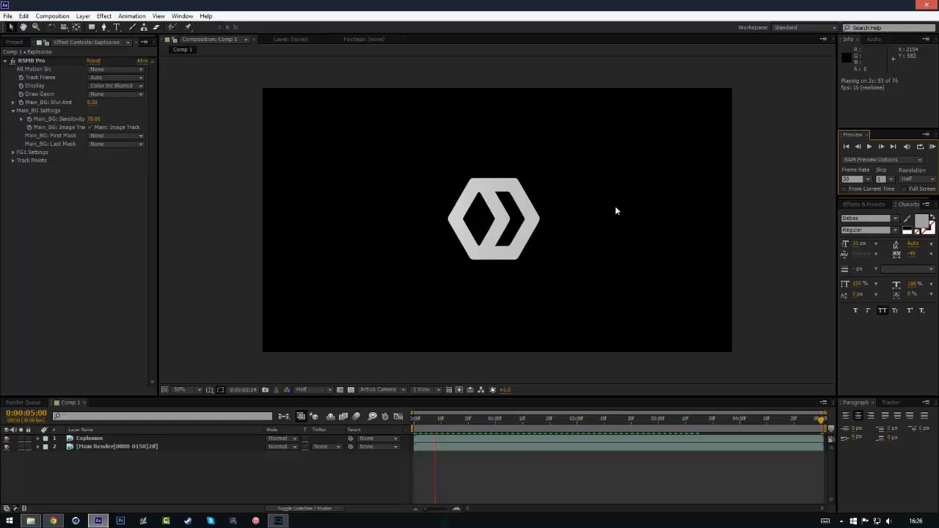
click(209, 223)
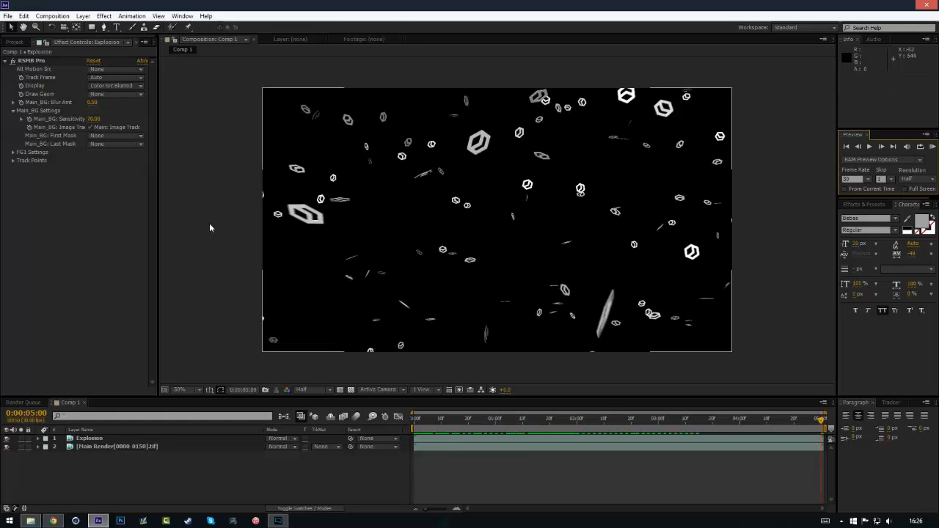
click(630, 422)
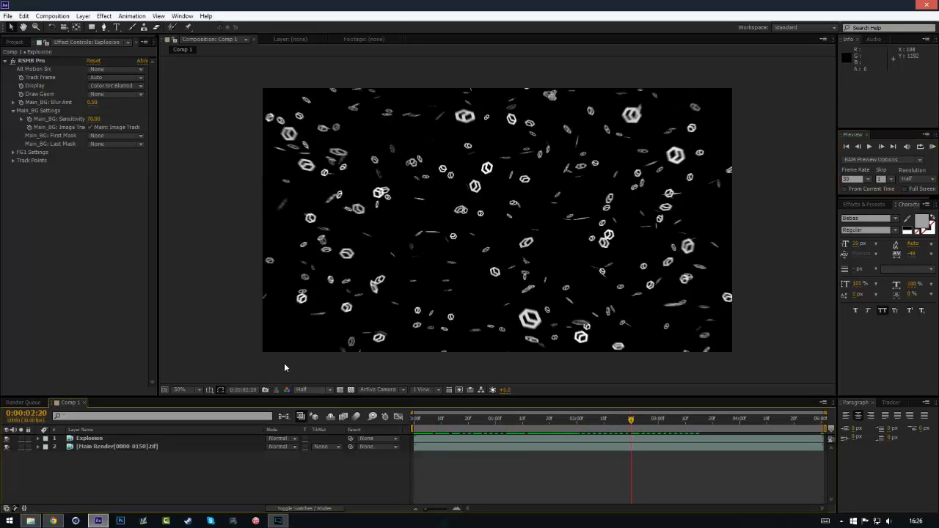
click(83, 15)
mouse_move(147, 27)
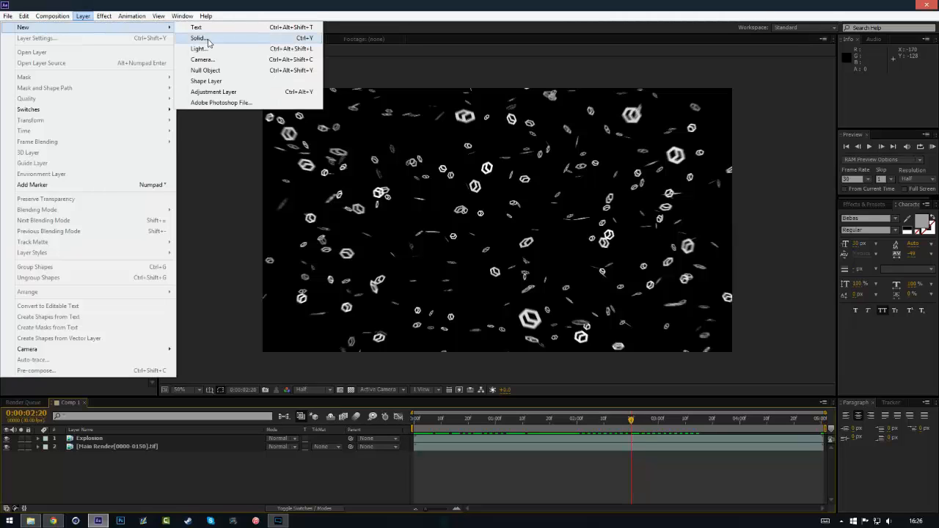
click(198, 38)
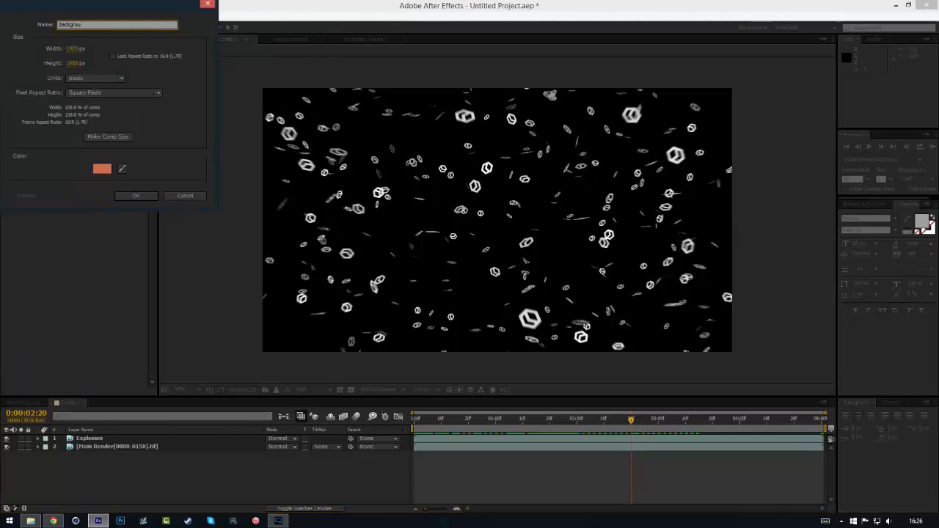
click(102, 169)
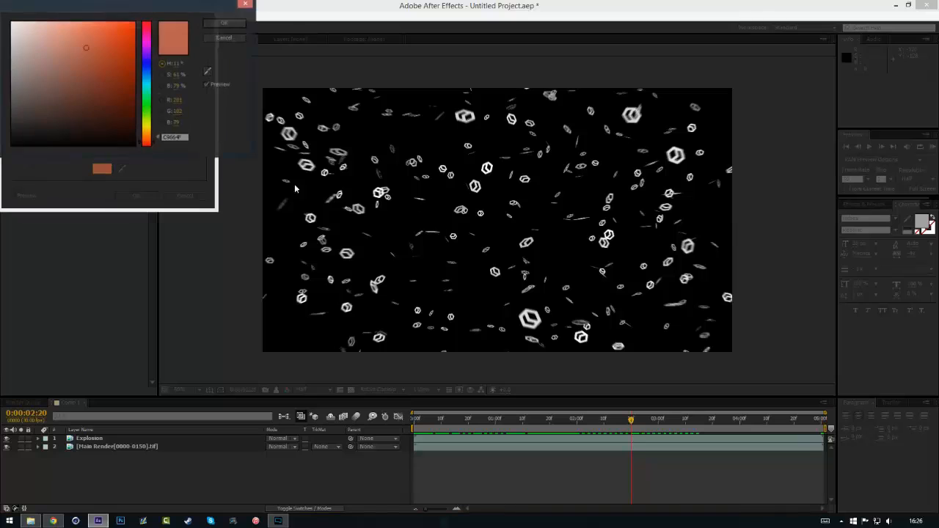
click(490, 233)
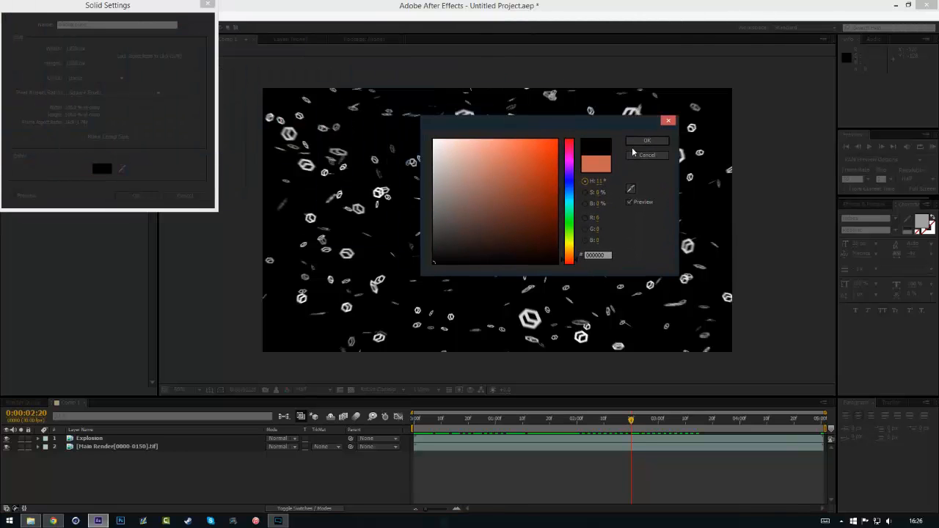
click(647, 140)
click(135, 195)
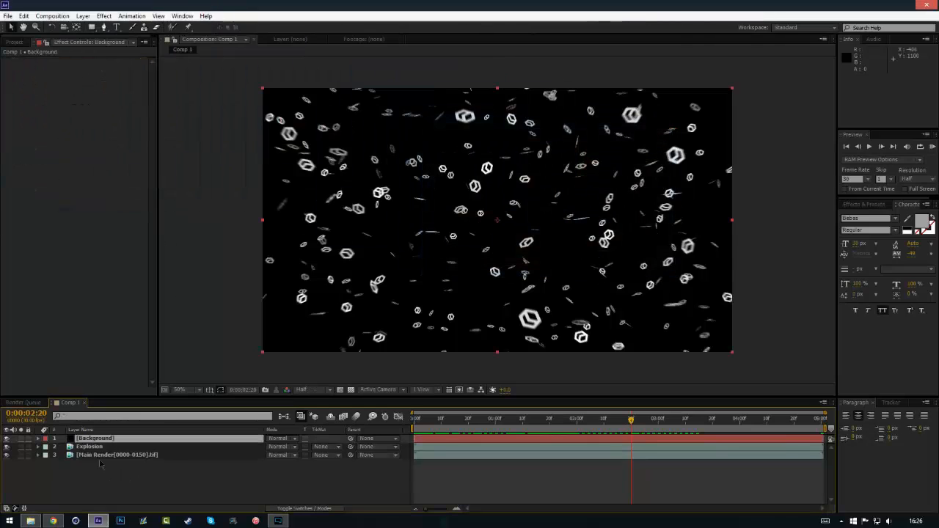
drag(96, 438, 97, 467)
click(121, 477)
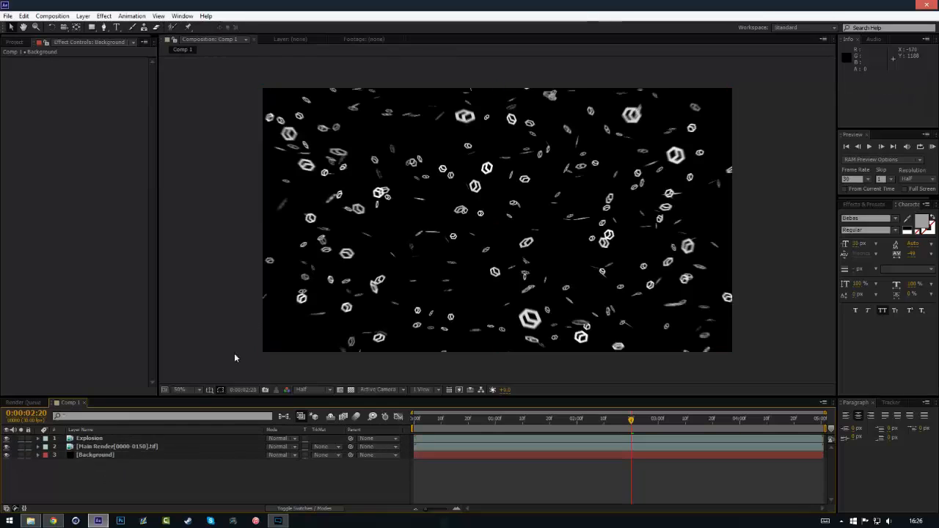
Add an adjustment layer above all other layers and rename it CC
click(83, 15)
mouse_move(115, 28)
click(352, 93)
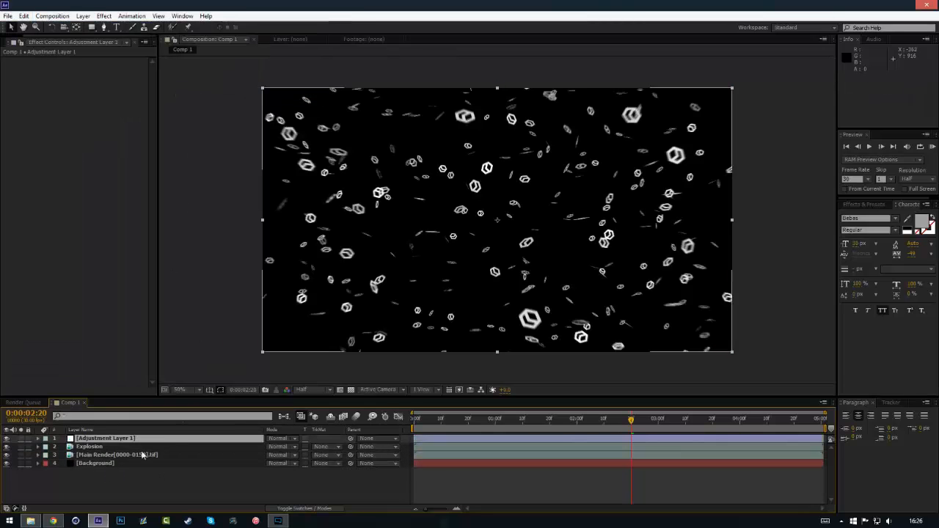
key(Return)
text(CC)
key(Return)
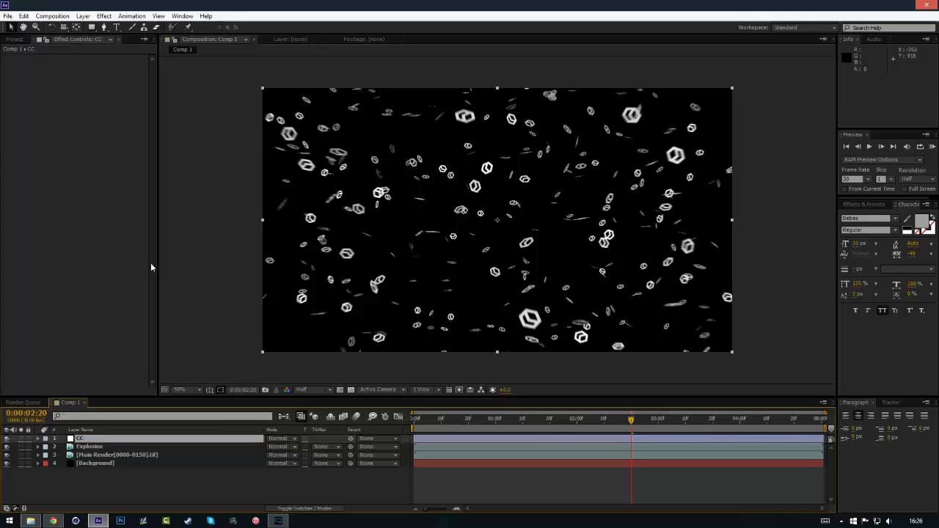
Apply Curves to the CC layer, shape the RGB curve into an S with slightly lifted blacks, and scrub through the explosion
click(111, 17)
mouse_move(86, 107)
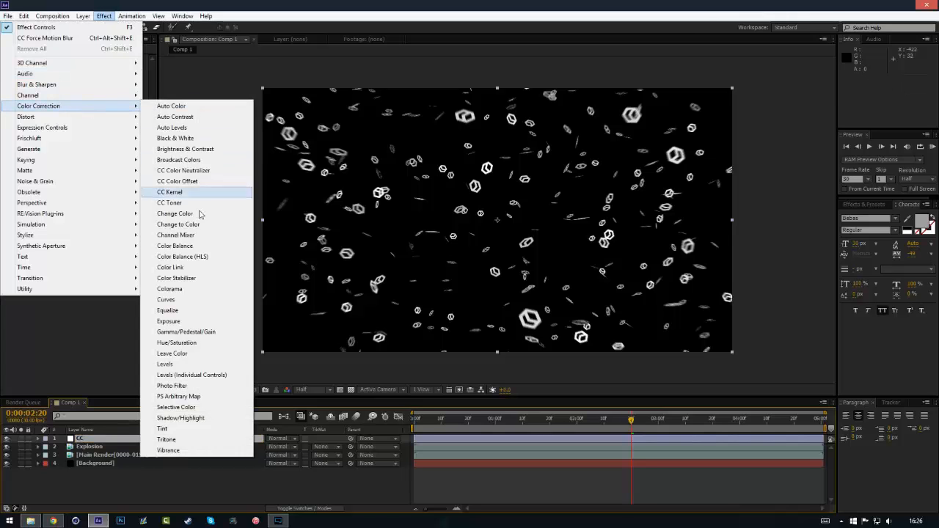
click(220, 301)
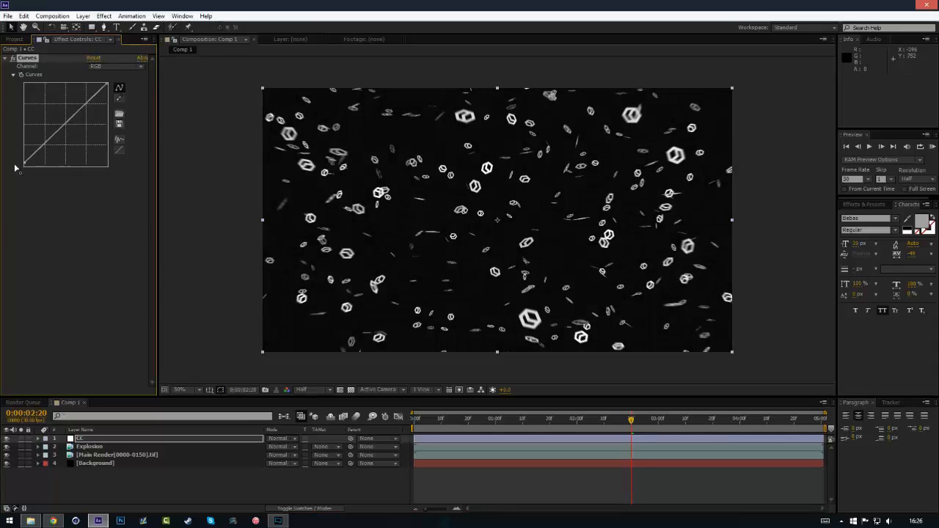
drag(47, 145, 72, 136)
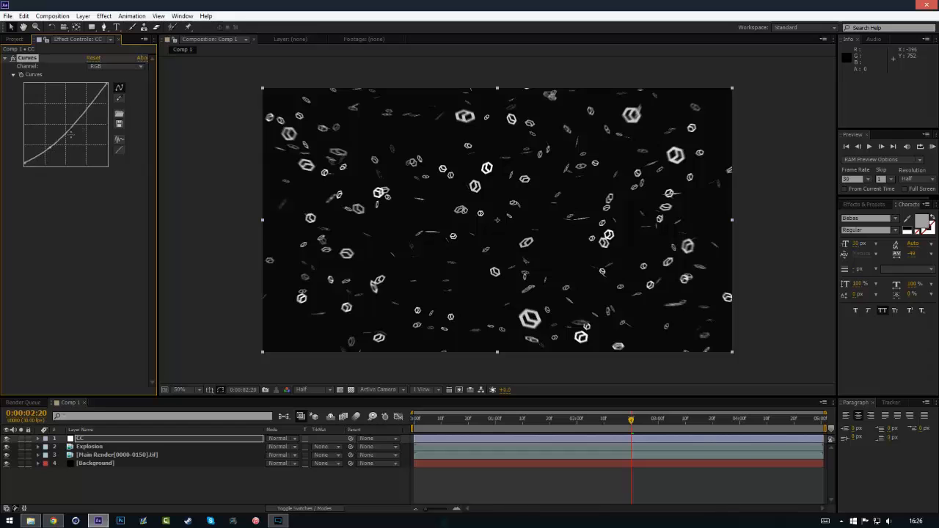
mouse_move(94, 105)
mouse_down()
mouse_move(88, 94)
mouse_move(86, 105)
mouse_up()
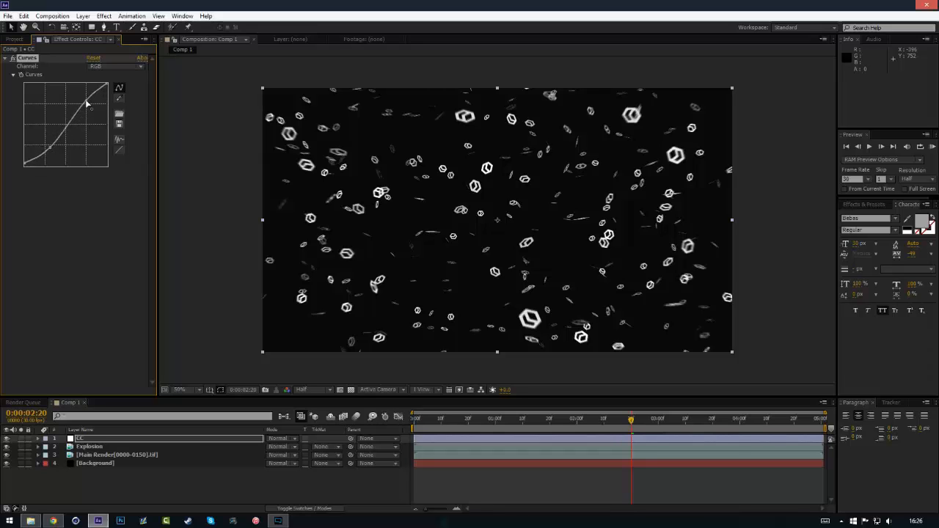
click(540, 475)
drag(574, 421, 625, 426)
Add a Glow effect to the CC layer with a Glow Radius of about 78 and Glow Intensity of 0.5
click(81, 438)
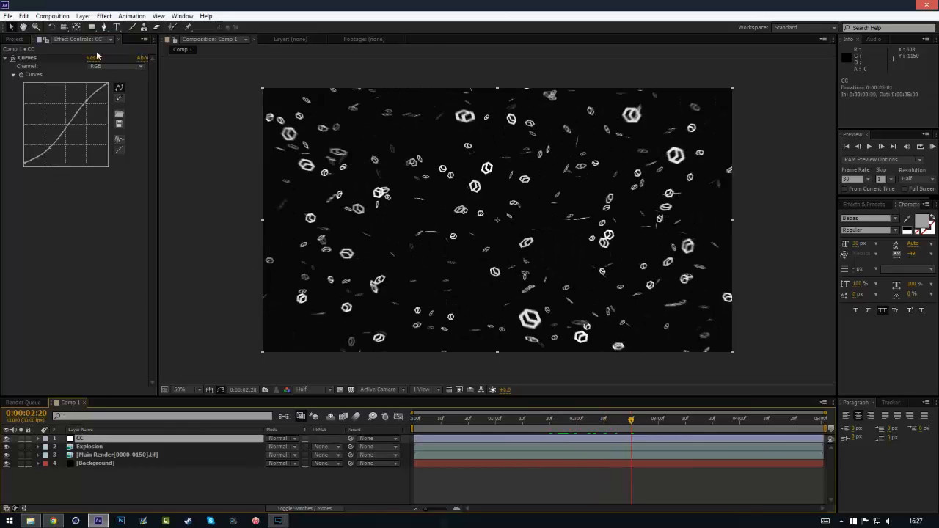
click(103, 15)
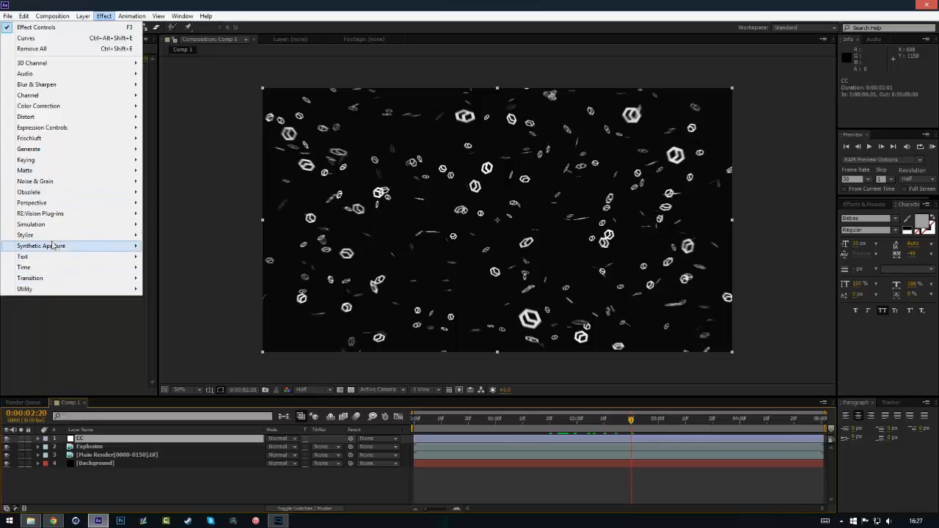
mouse_move(33, 234)
click(164, 385)
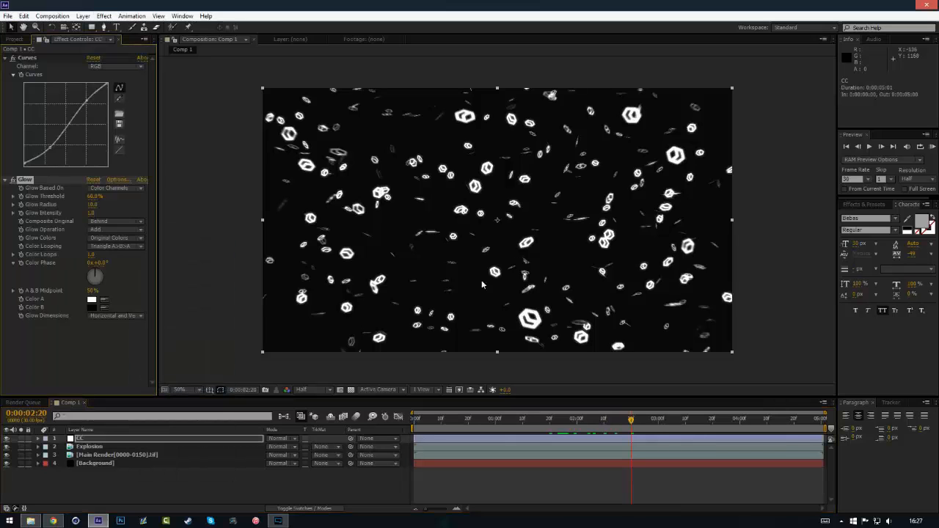
drag(118, 204, 128, 206)
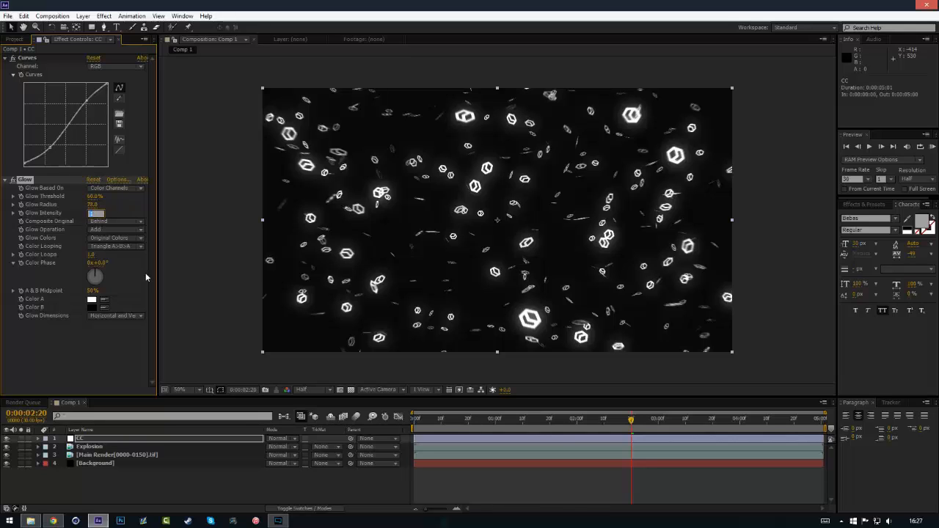
key(Return)
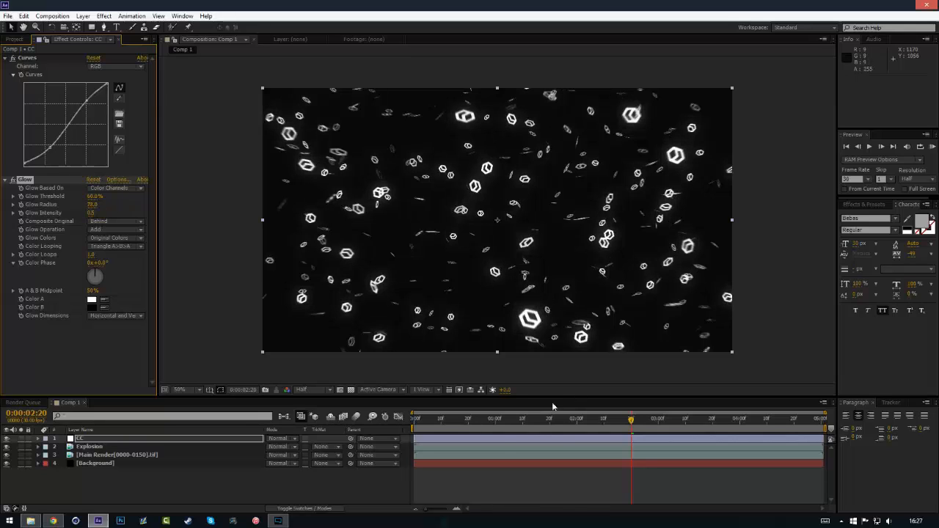
Set the CC layer's Glow Intensity to 0.3 and check the look on the logo and explosion frames
click(505, 419)
drag(517, 424, 608, 425)
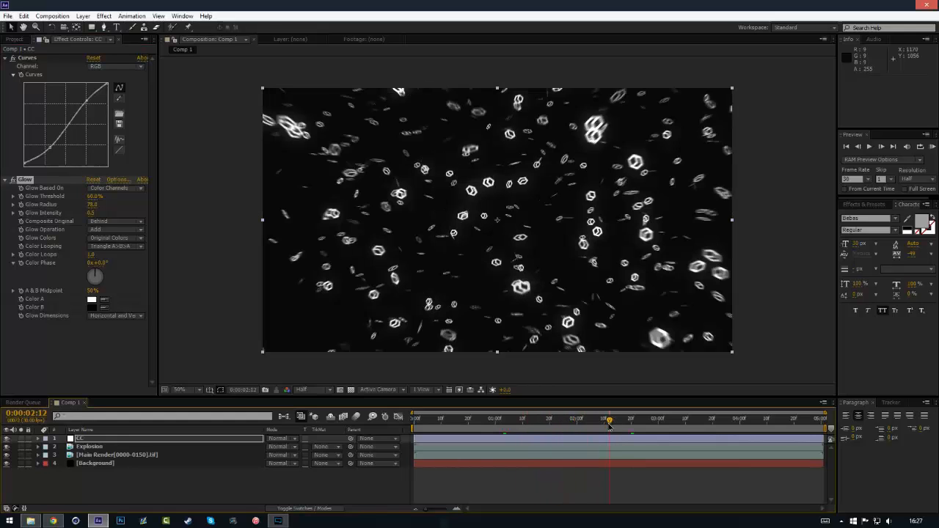
click(91, 213)
text(0.3)
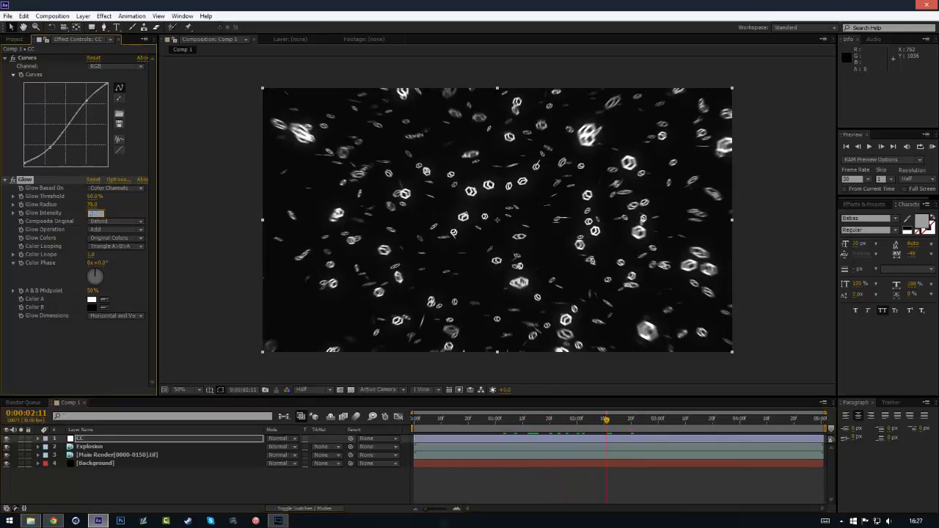
key(Return)
click(492, 421)
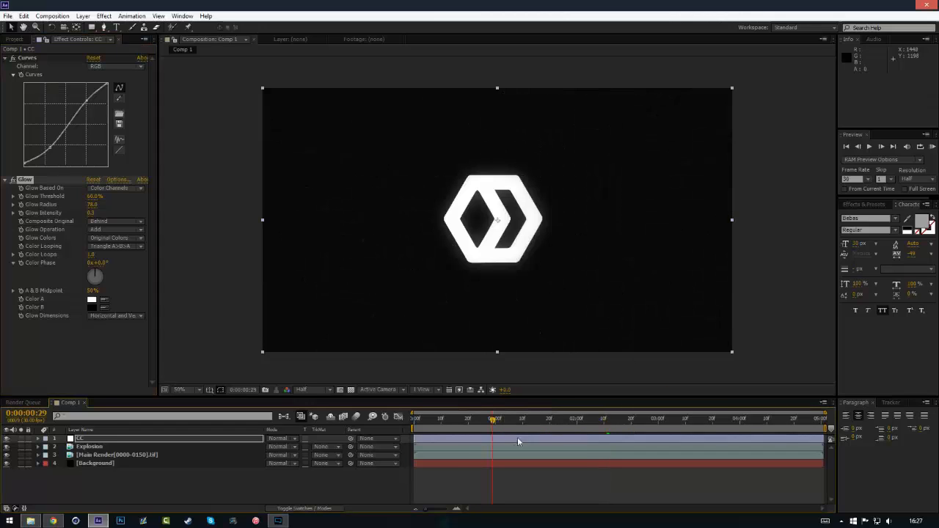
click(522, 420)
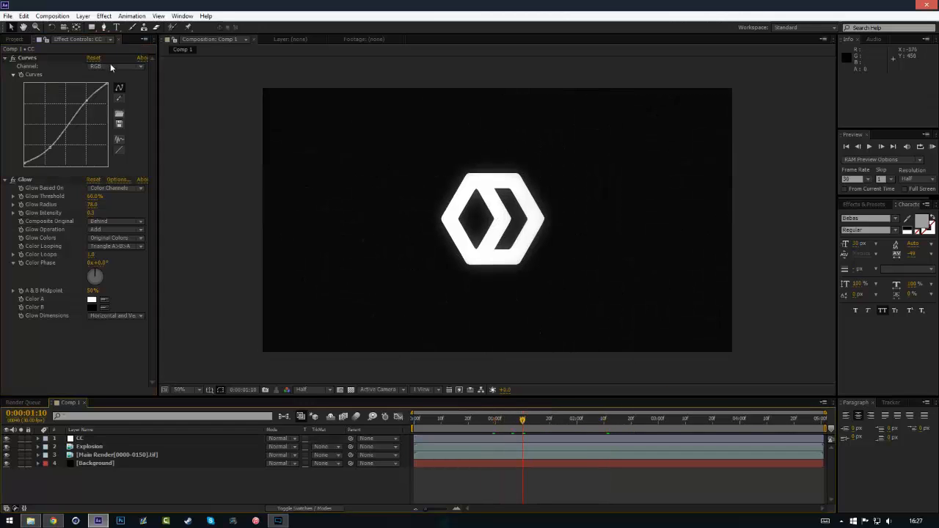
Raise the midpoint of the Blue curve slightly in the CC layer's Curves effect, and collapse the Curves and Glow settings
click(115, 66)
click(113, 108)
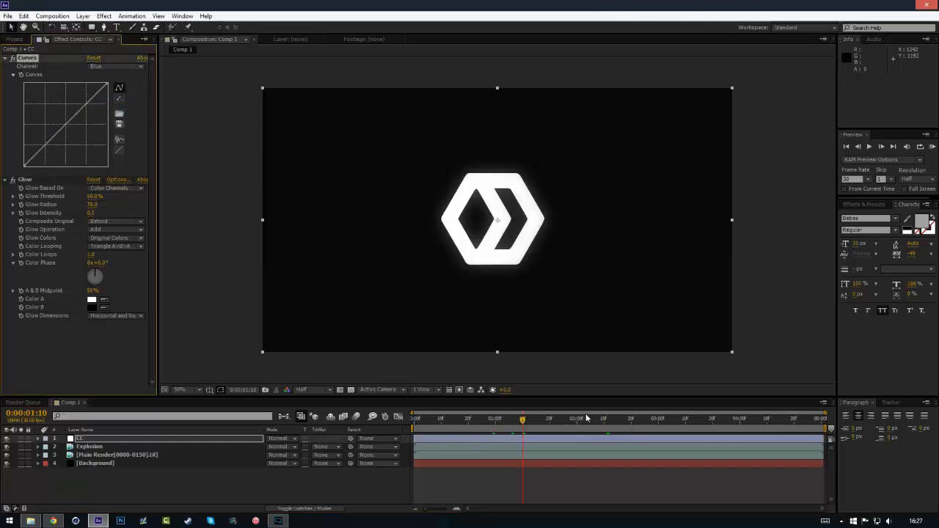
drag(59, 127, 56, 124)
key(space)
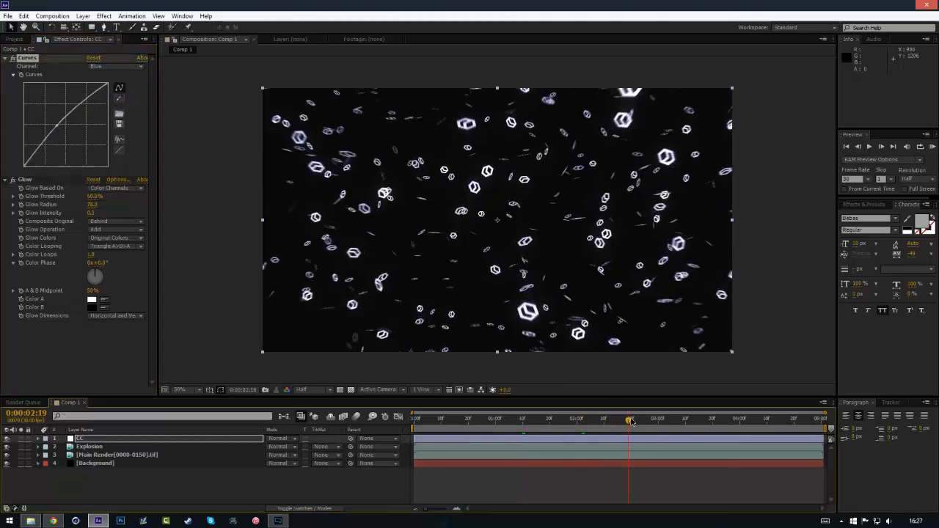
drag(59, 126, 60, 124)
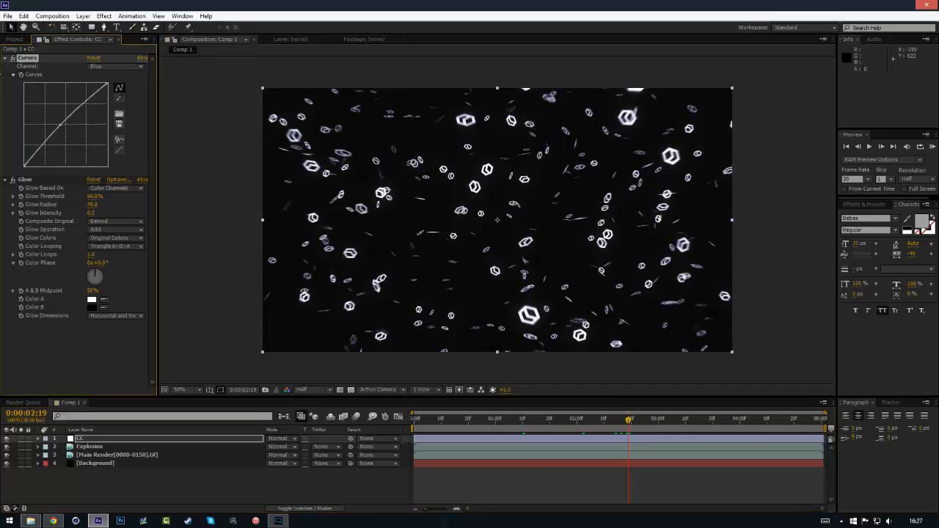
click(6, 59)
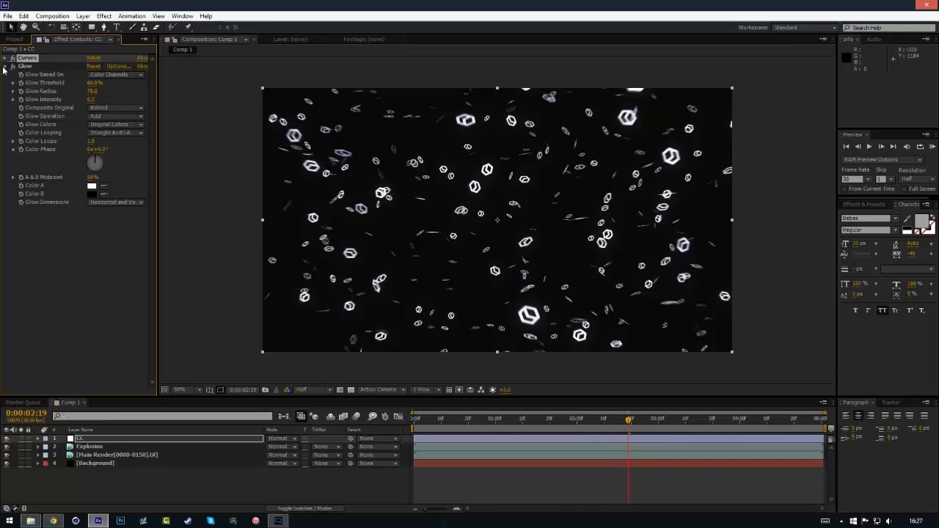
click(5, 66)
Switch to Chrome, play part of the JerkyXP Intro reference video on Vimeo, and return to After Effects
click(53, 521)
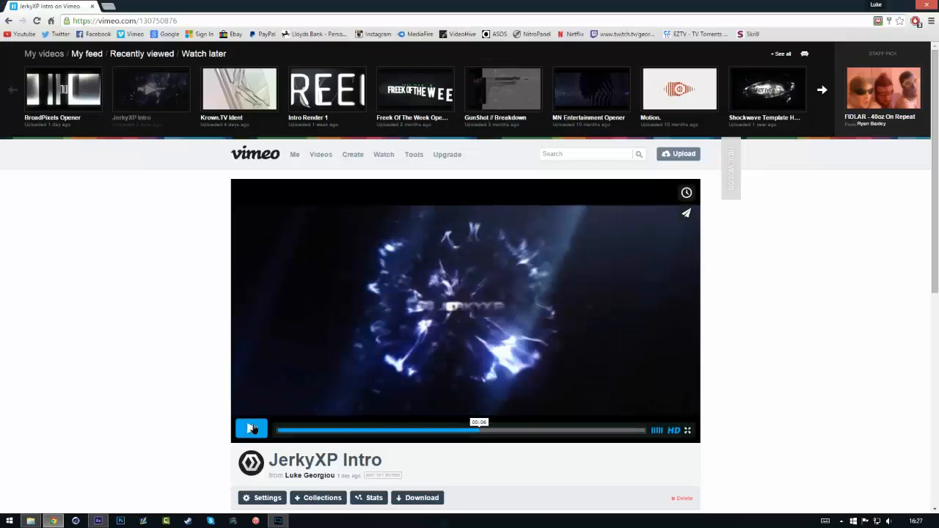
click(251, 429)
click(251, 430)
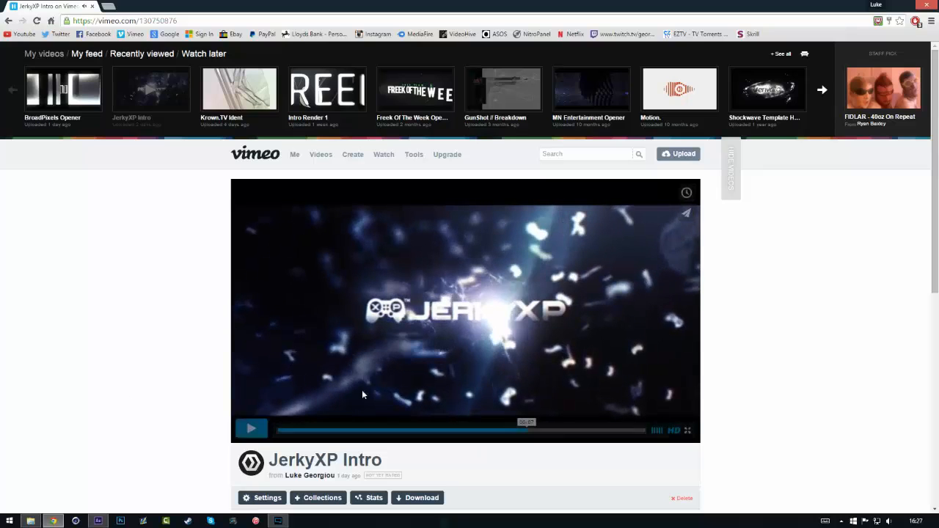
click(97, 521)
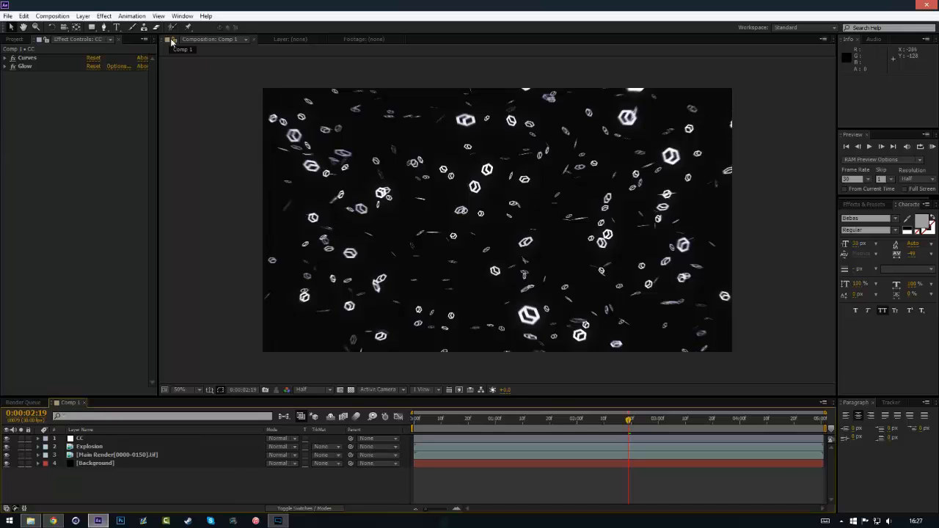
Create a black 1920 px wide solid named Black above all other layers
click(83, 15)
mouse_move(77, 27)
click(184, 37)
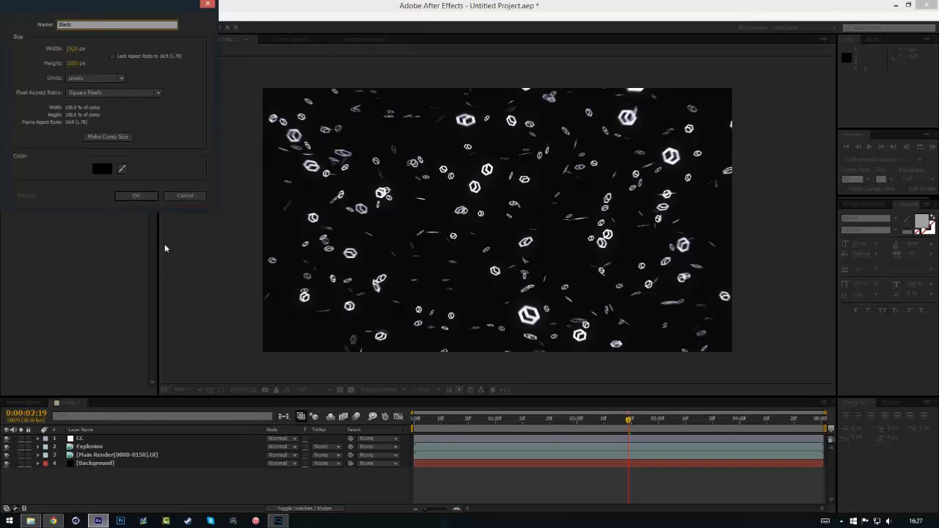
click(142, 198)
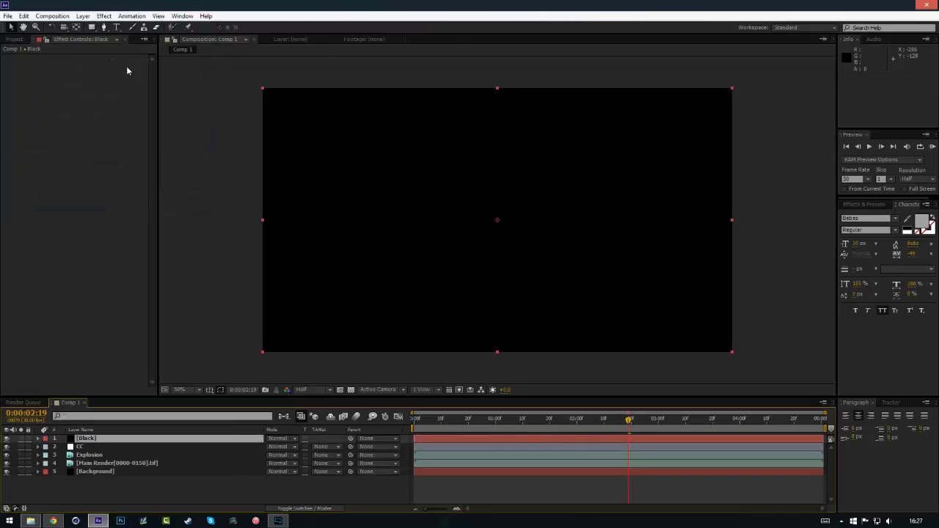
Create a white (ffffff) 1920 px wide solid named White above the Black layer
click(83, 16)
mouse_move(77, 27)
click(220, 38)
text(White)
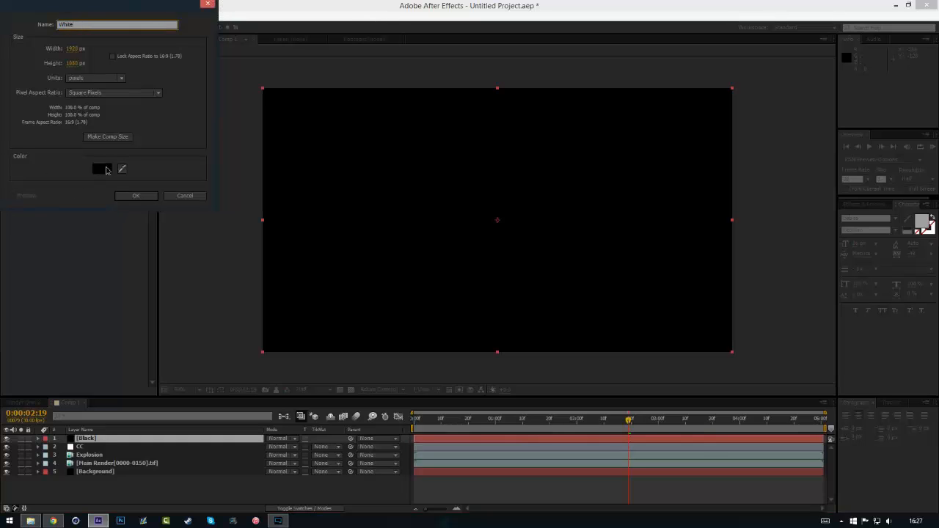
click(102, 169)
text(ffffff)
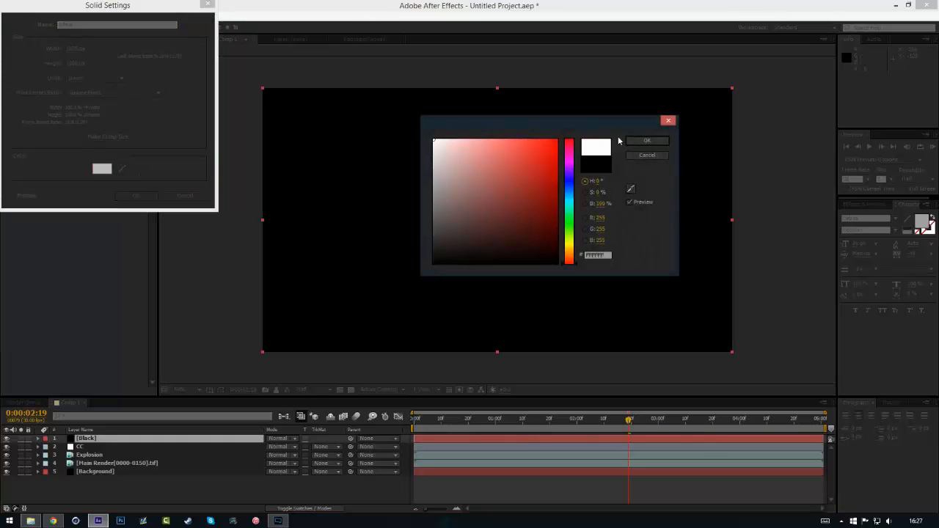
key(Return)
click(136, 196)
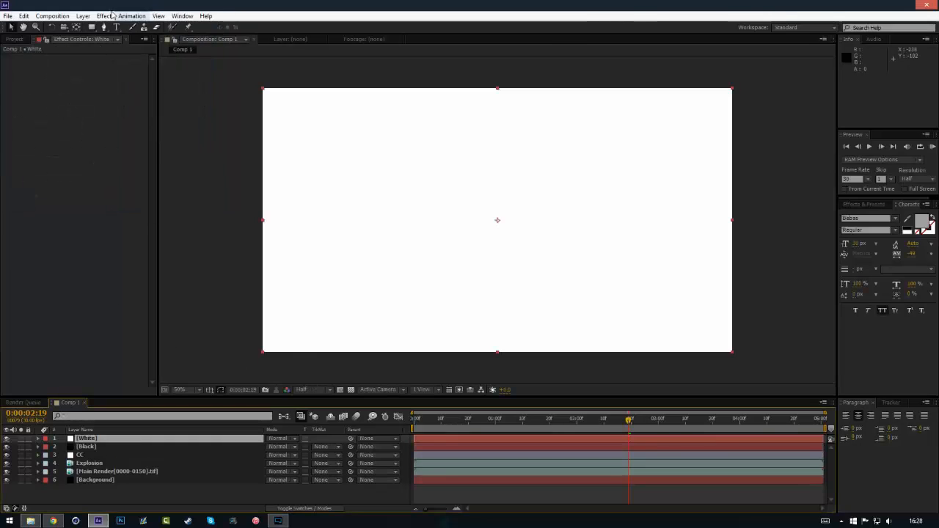
Draw an elliptical mask about 1644 by 922 px around the centre of the White solid
click(92, 27)
click(135, 47)
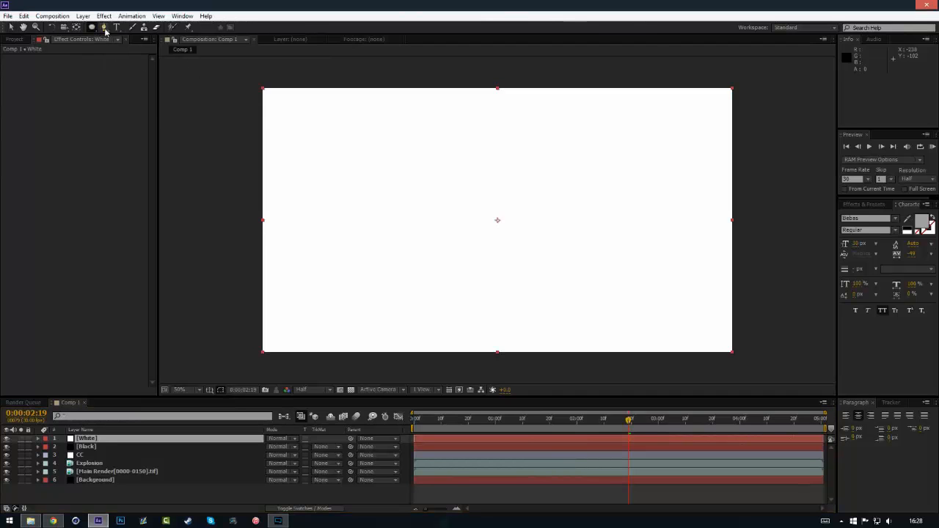
drag(345, 157, 694, 329)
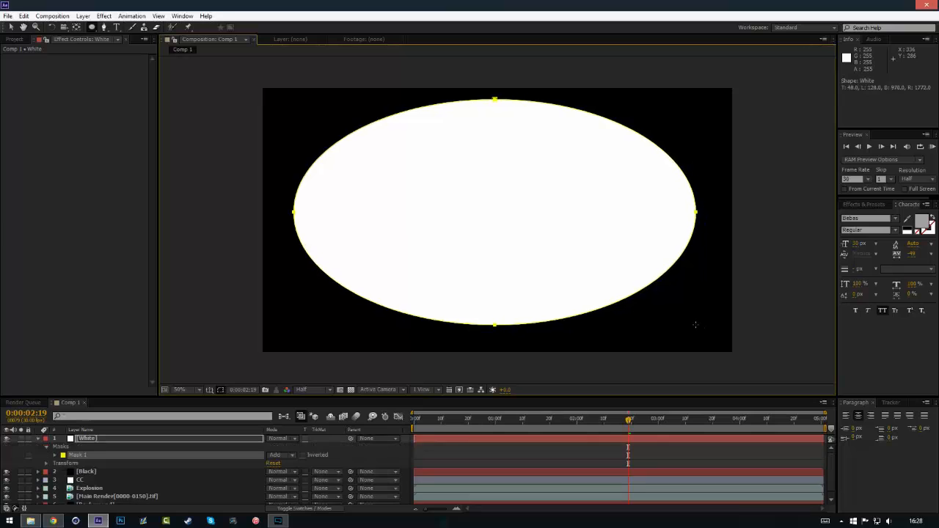
Feather the White solid's ellipse mask by about 381 pixels and collapse the layer's mask properties
click(129, 441)
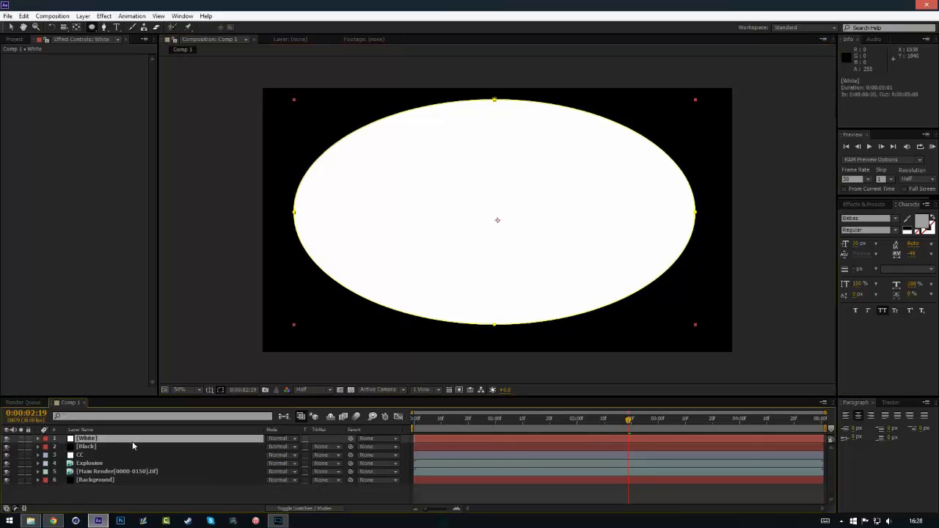
key(m)
key(m)
drag(279, 465, 460, 458)
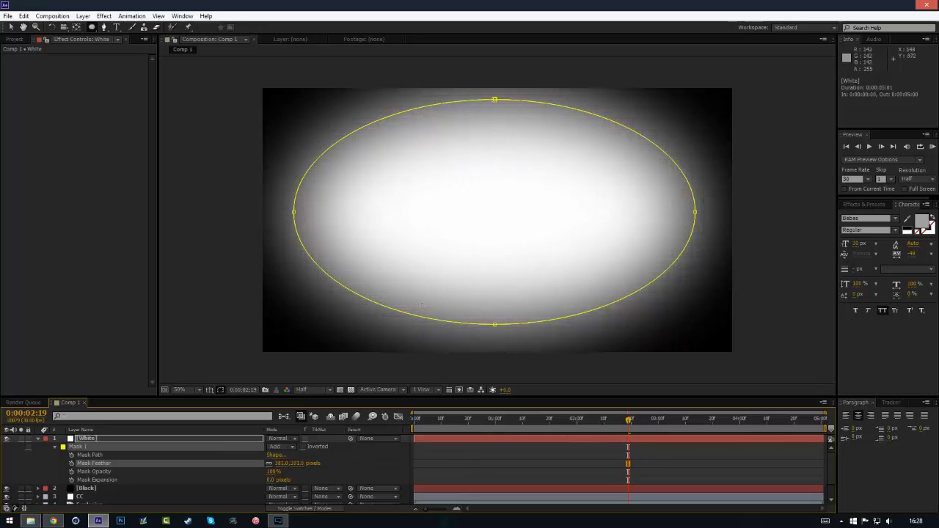
click(39, 438)
Pre-compose the White and Black solids into a composition named Depth Map and hide the resulting layer
click(85, 439)
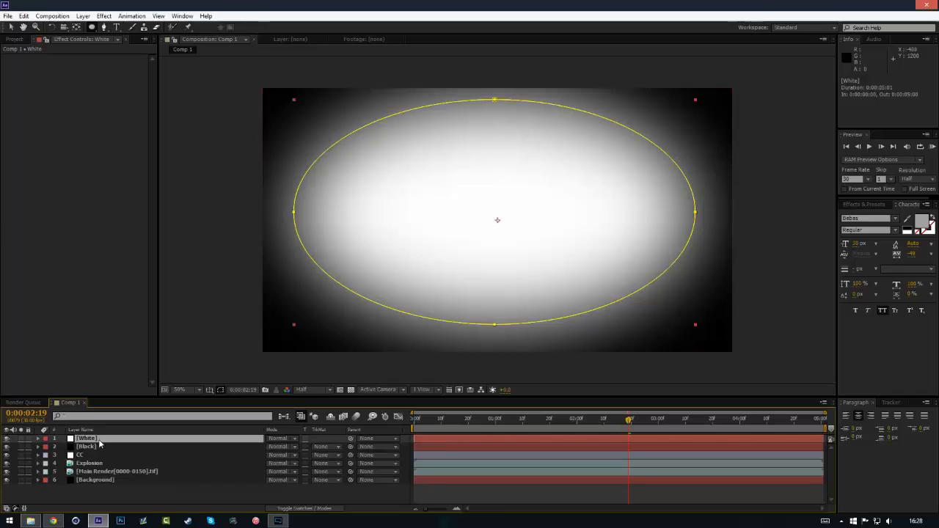
shift+click(113, 447)
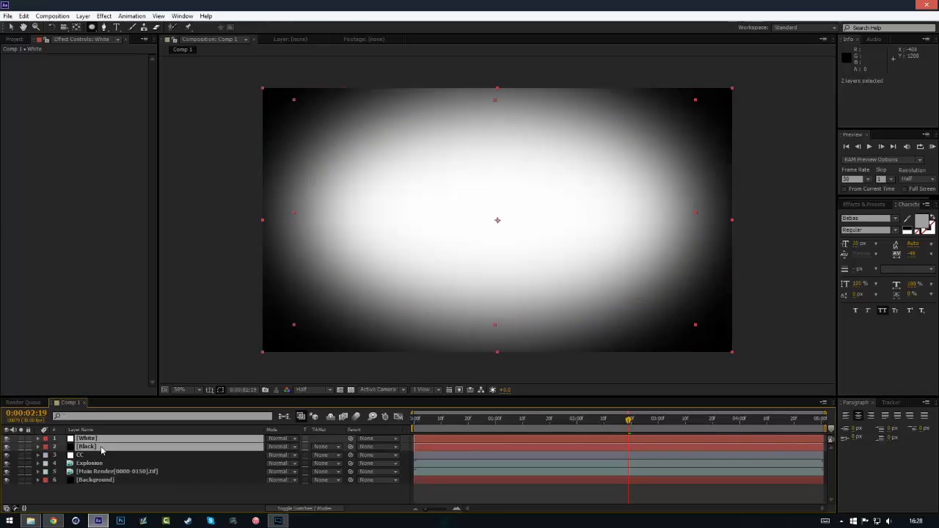
click(84, 18)
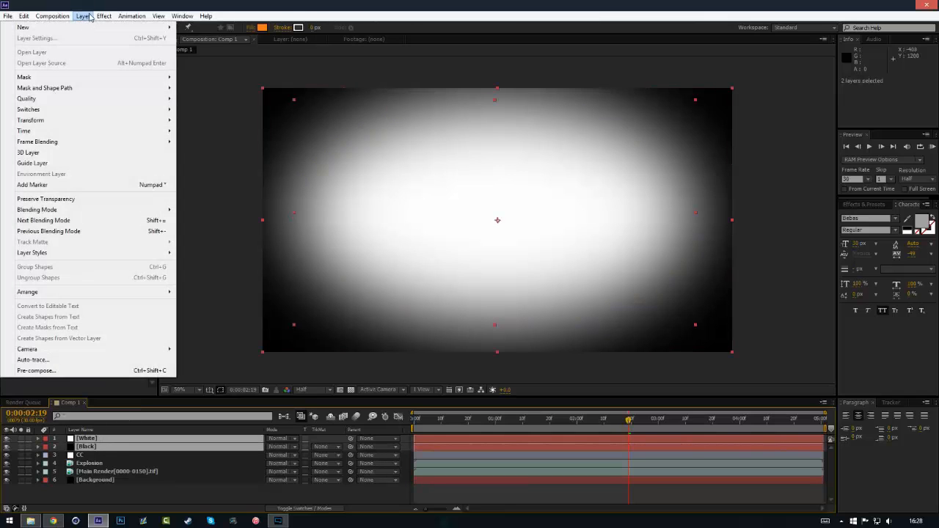
click(78, 371)
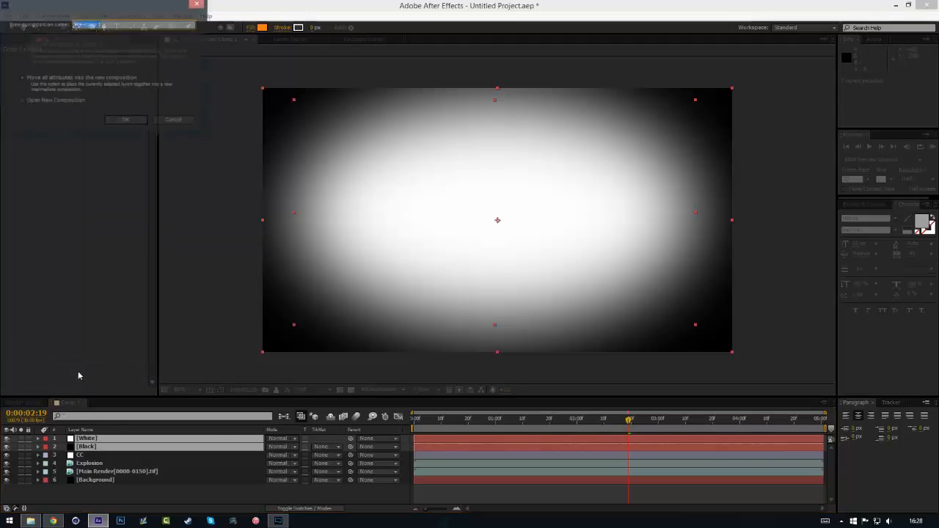
text(Depth Map)
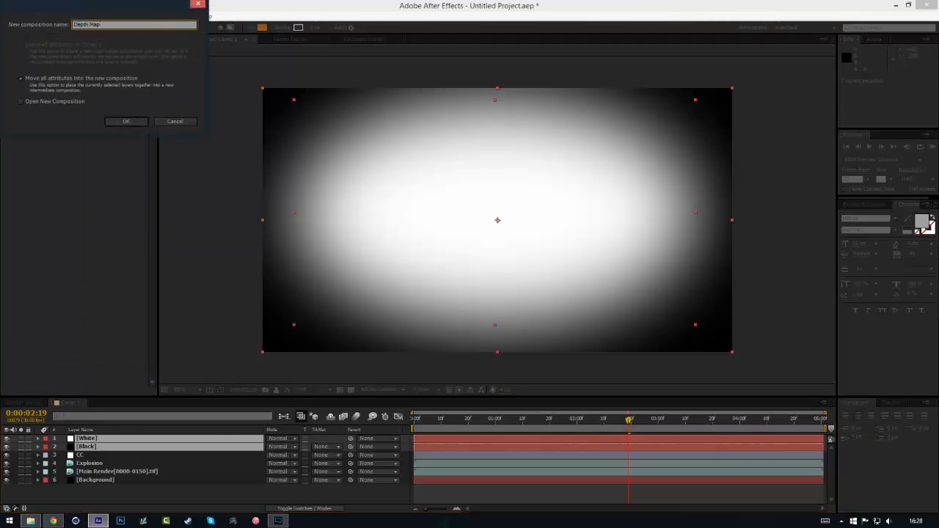
key(Return)
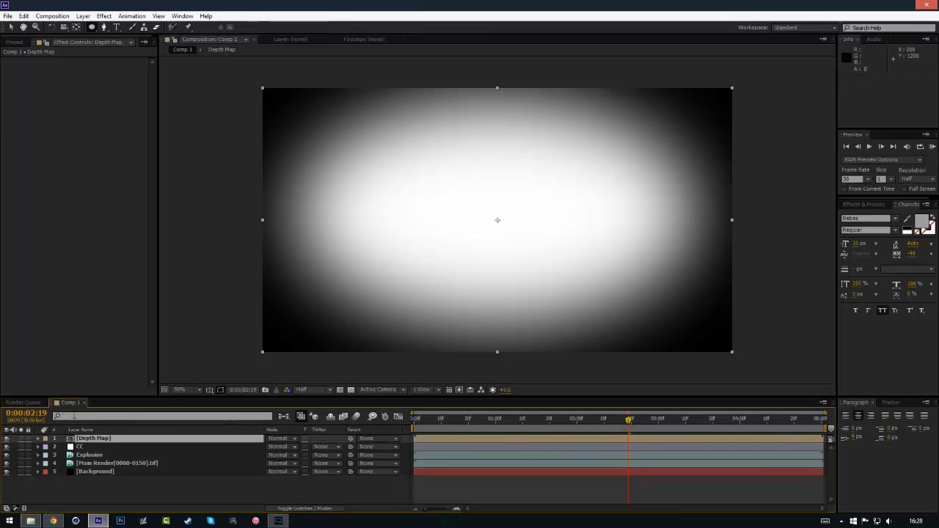
click(6, 438)
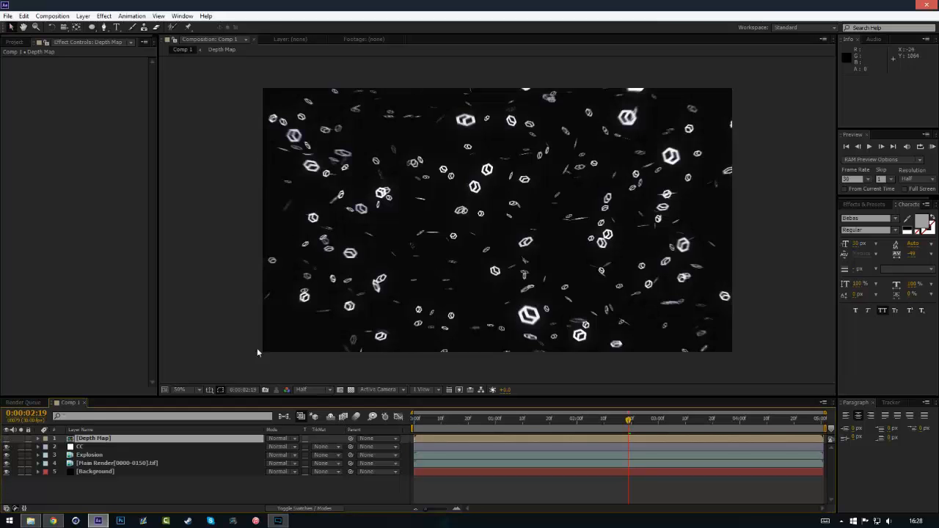
Add an adjustment layer above the Depth Map layer and rename it DOF
click(83, 15)
mouse_move(73, 27)
click(211, 91)
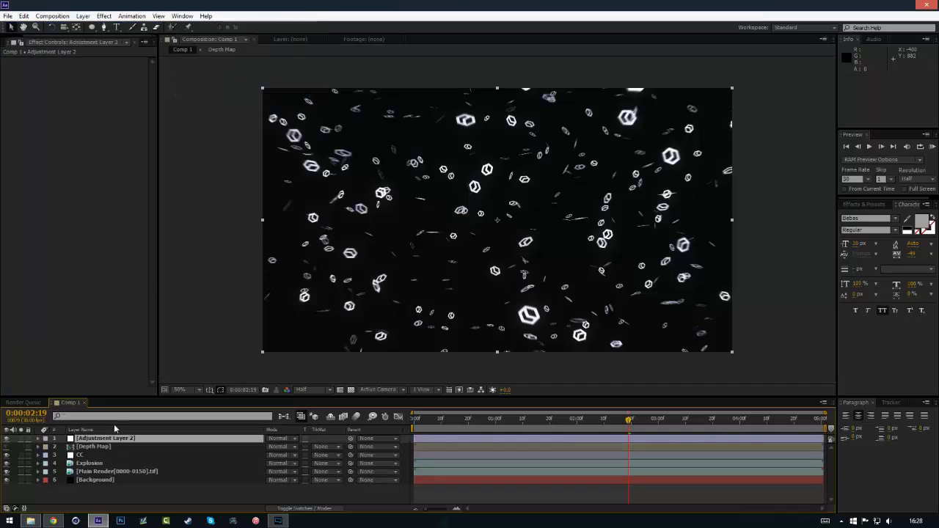
key(Return)
text(DOF)
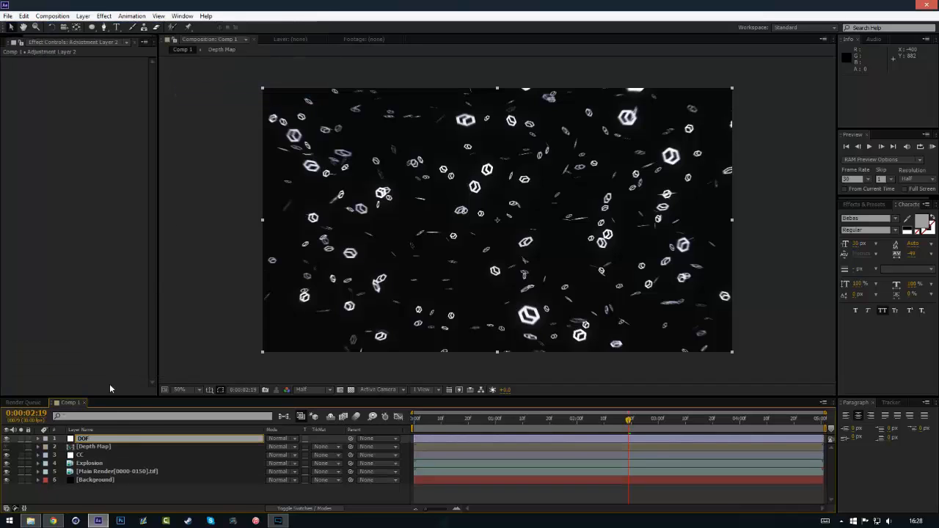
key(Return)
Apply Camera Lens Blur to the DOF layer, using the Depth Map layer as its blur map with Invert Blur Map enabled
click(110, 15)
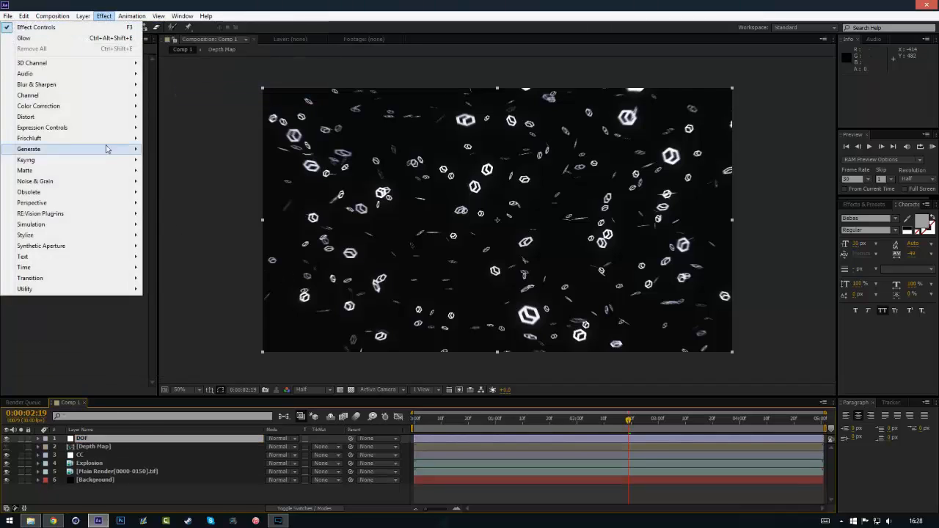
mouse_move(57, 87)
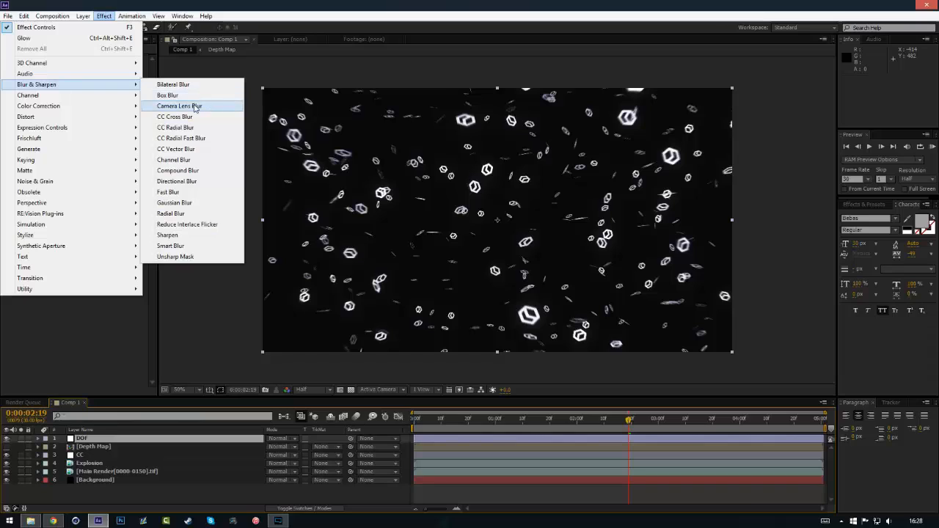
mouse_move(46, 138)
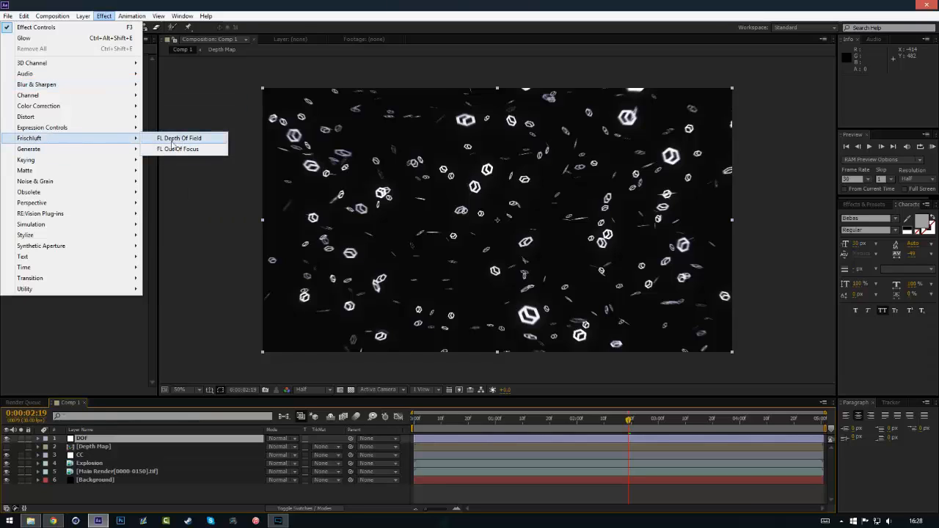
mouse_move(95, 86)
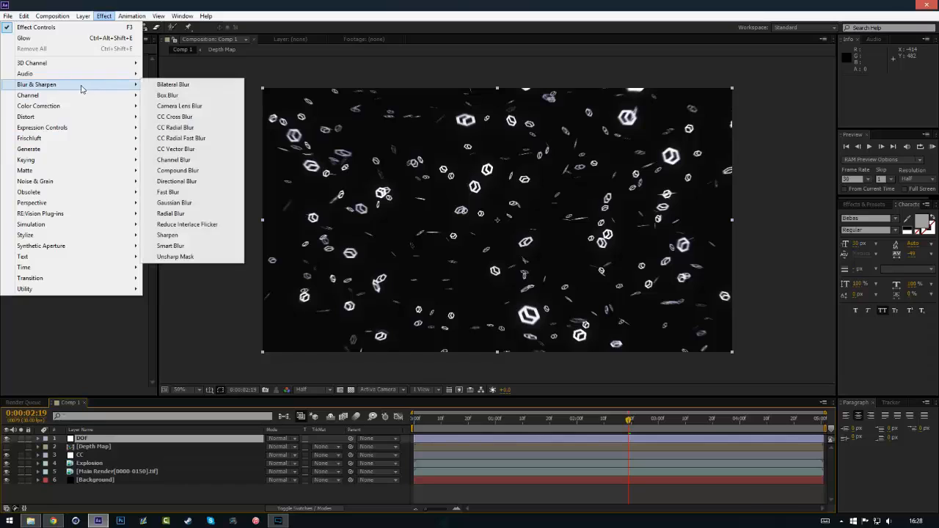
click(187, 107)
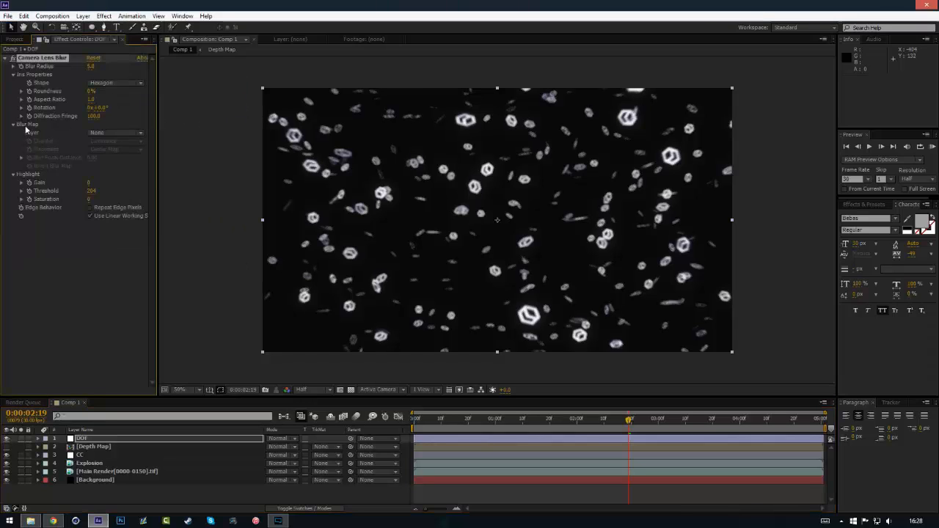
click(116, 133)
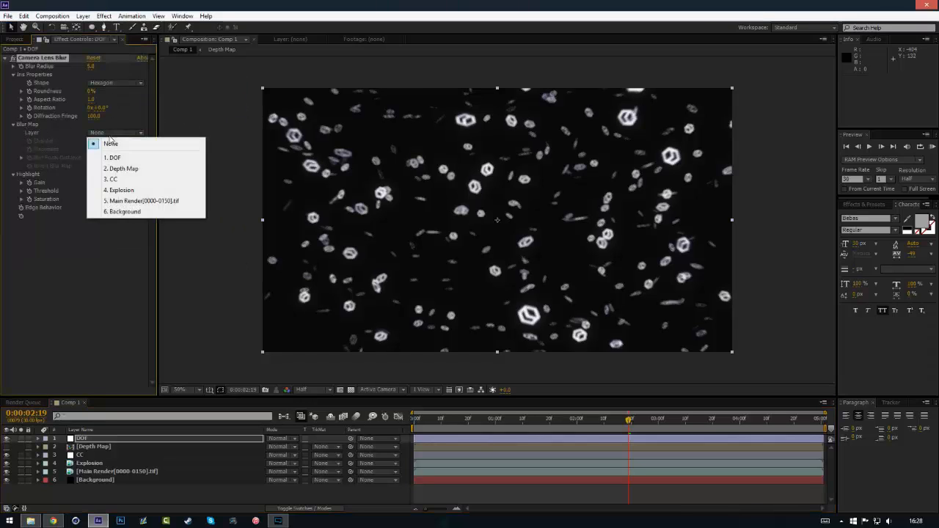
click(136, 170)
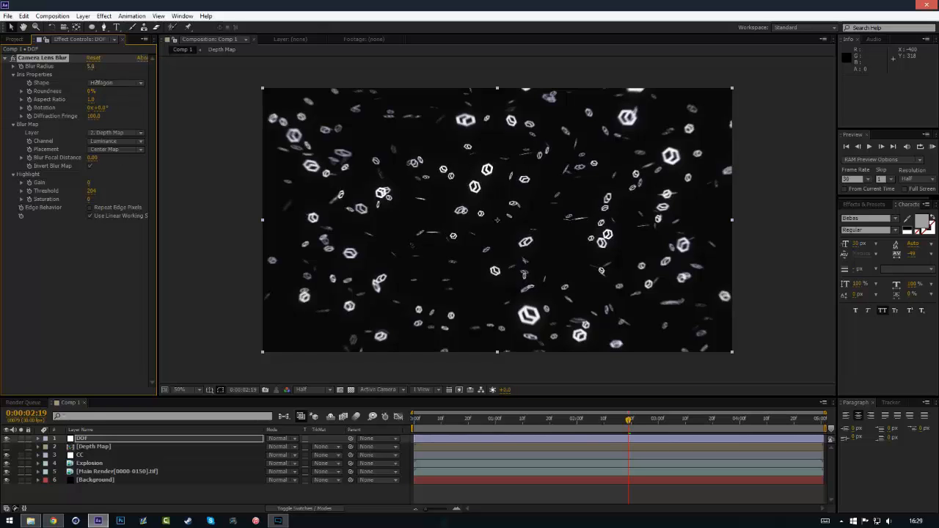
Set the Camera Lens Blur radius to 10 after trying 20 and briefly showing the Depth Map layer
key(Return)
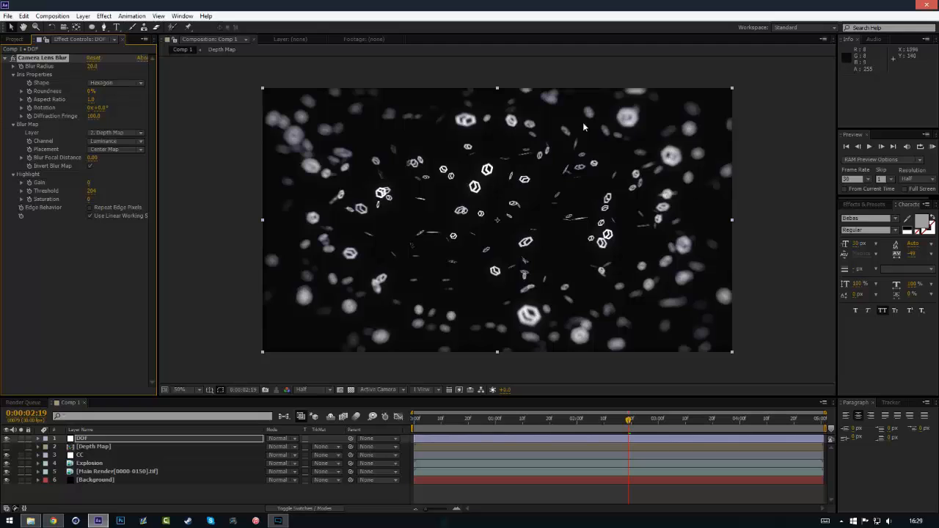
click(18, 446)
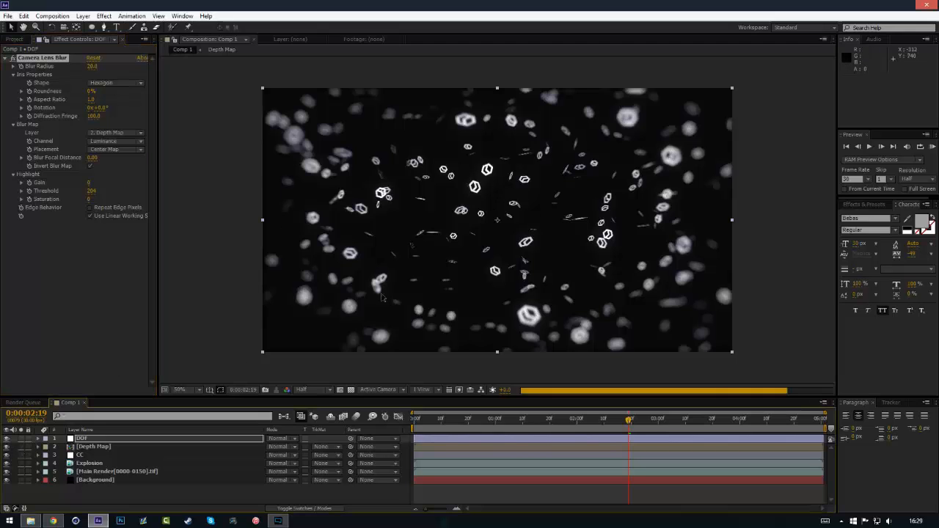
click(11, 447)
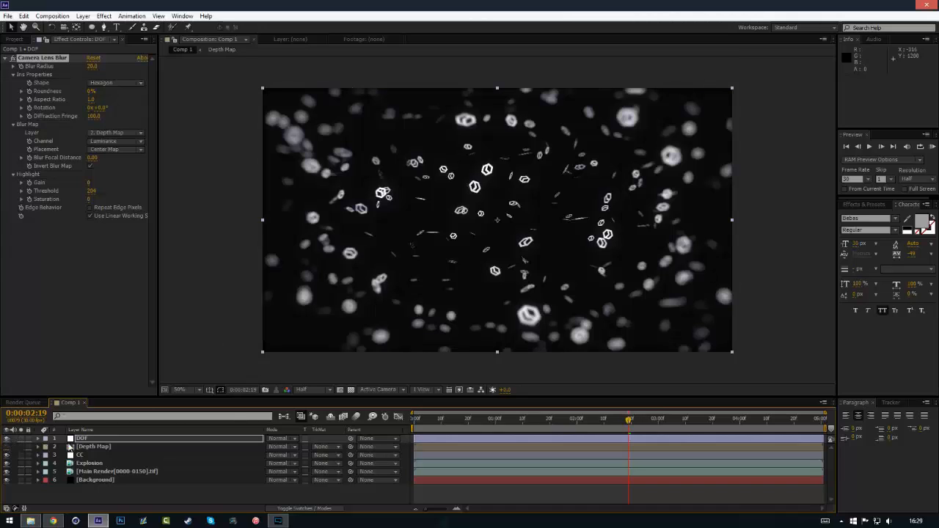
click(91, 67)
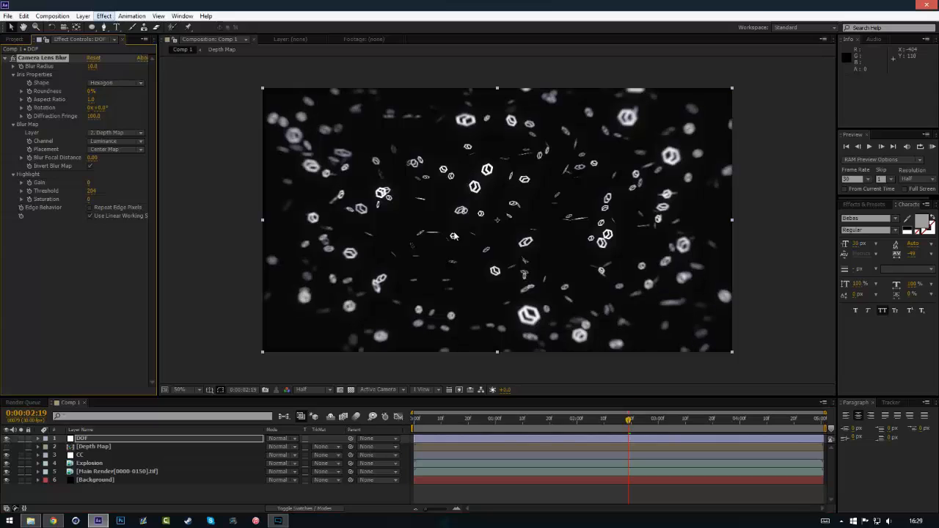
Scrub between the intact logo and the scattered explosion to examine the depth-of-field blur, ending at 0:00:02:01
click(485, 496)
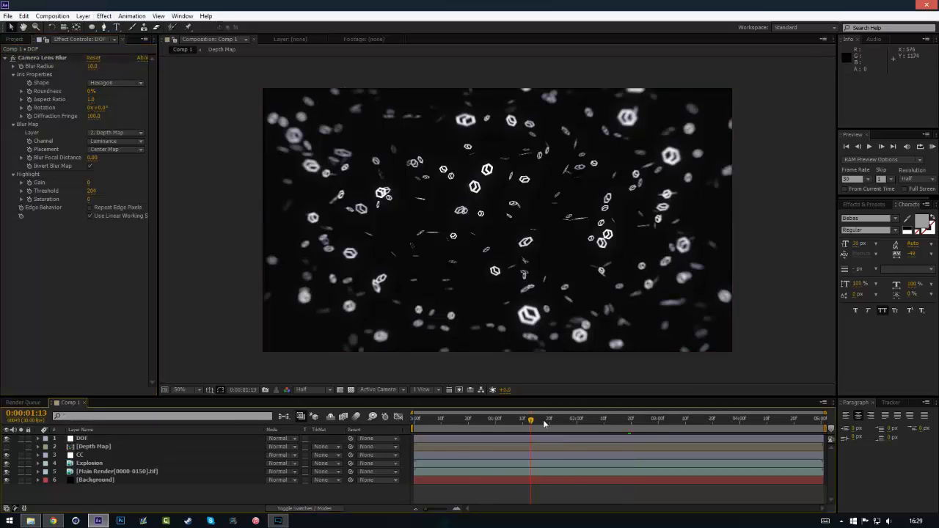
drag(543, 423, 582, 425)
click(618, 424)
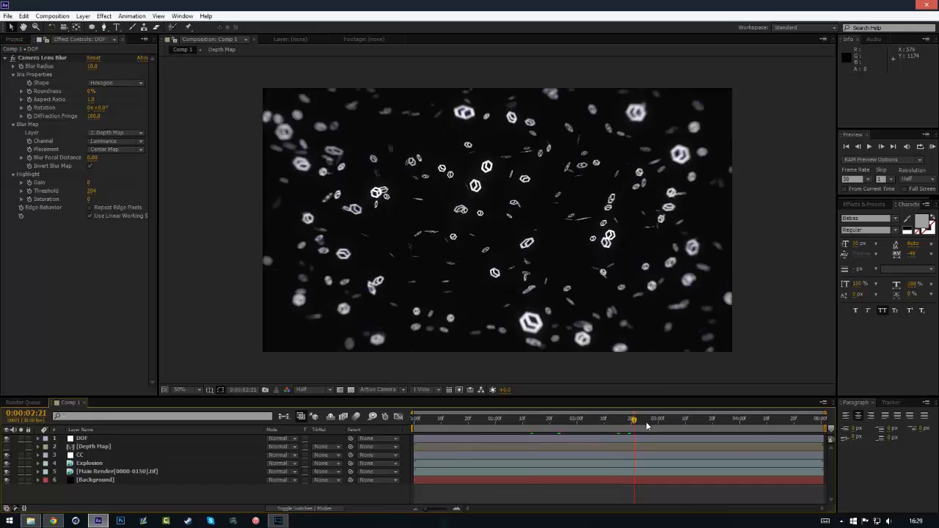
click(613, 423)
click(563, 423)
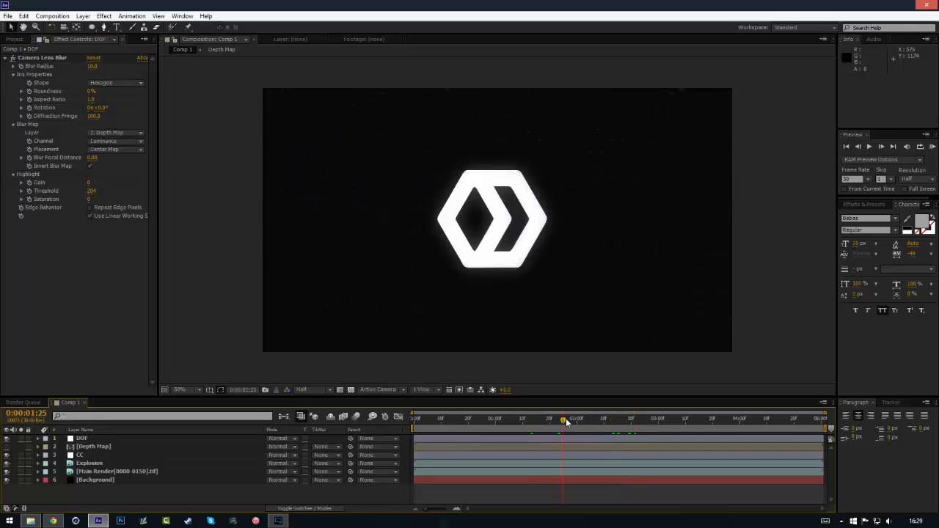
click(636, 421)
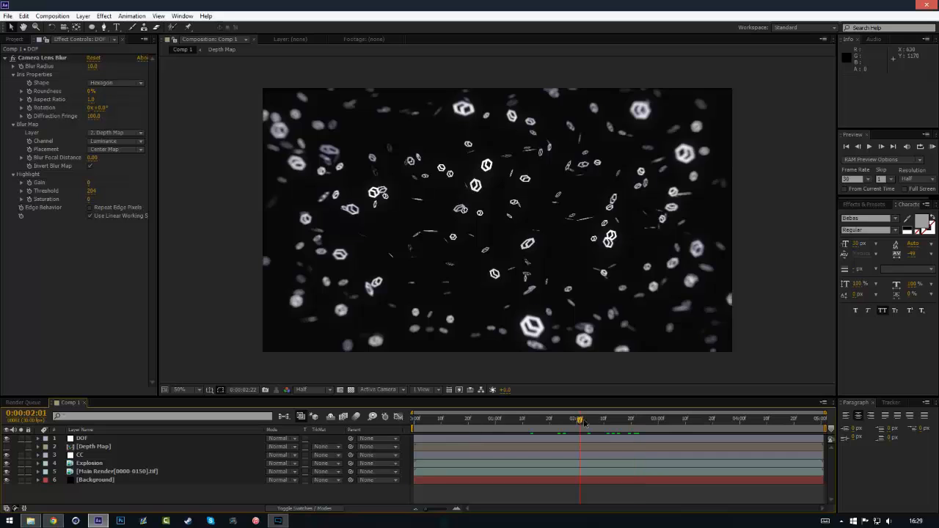
Create a full-frame 1920 by 1080 px solid named Light in a light orange colour
click(83, 15)
mouse_move(74, 23)
click(209, 29)
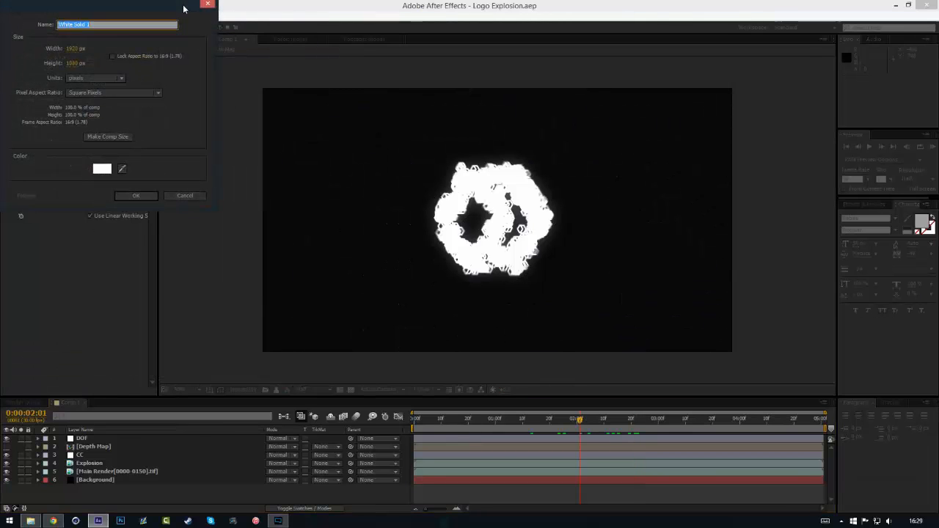
text(Light)
click(99, 169)
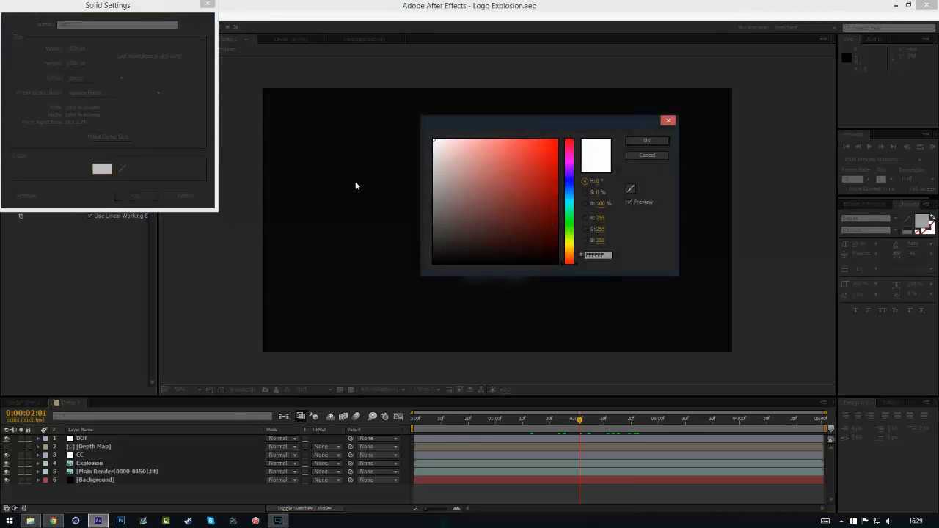
drag(579, 129, 330, 150)
drag(320, 284, 319, 277)
drag(249, 225, 252, 137)
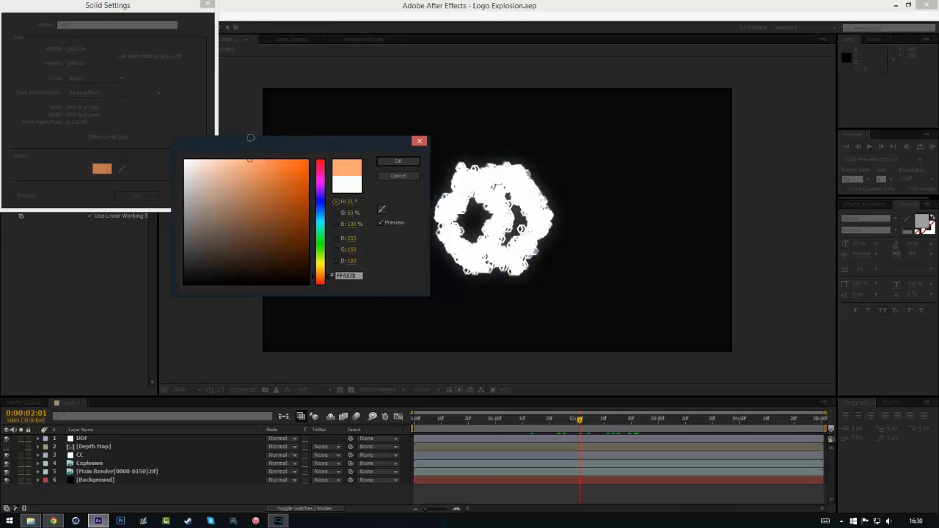
click(396, 162)
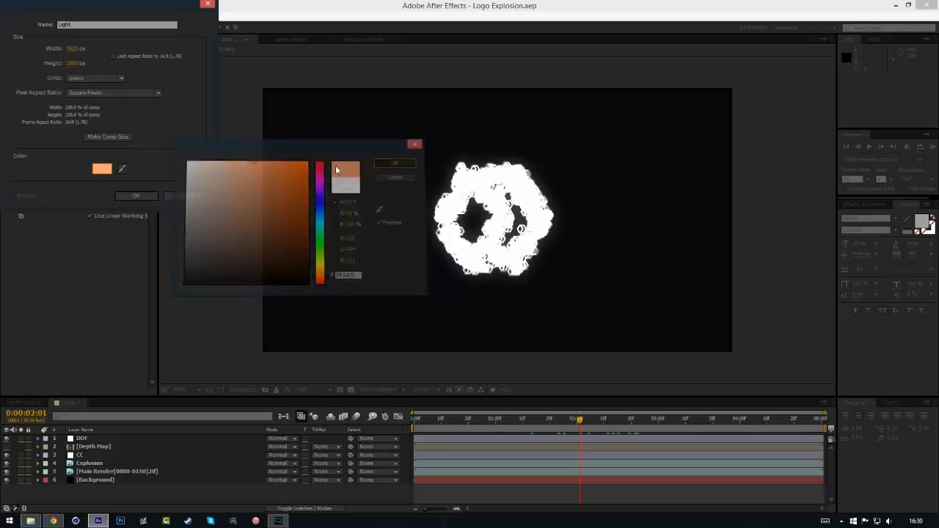
click(135, 197)
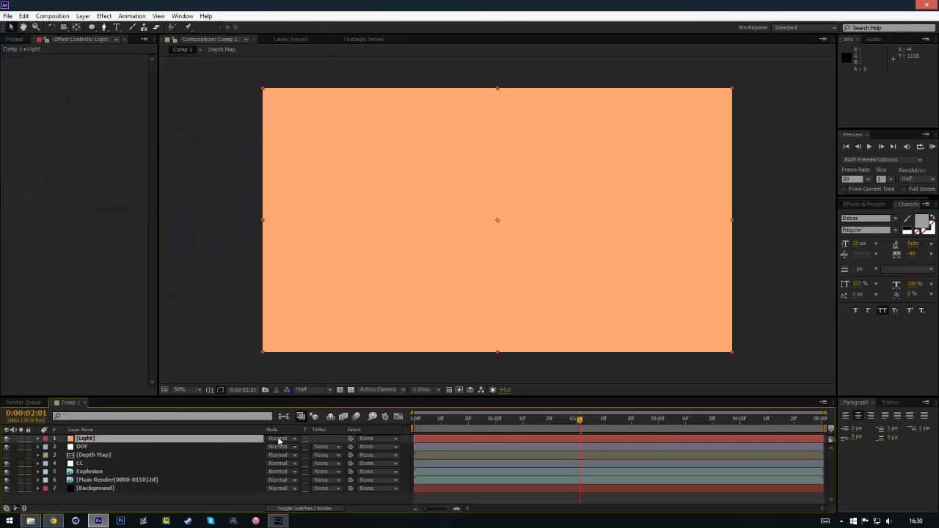
Set the Light layer's blending mode to Add and draw a circular mask about 468 px wide around the logo
click(279, 438)
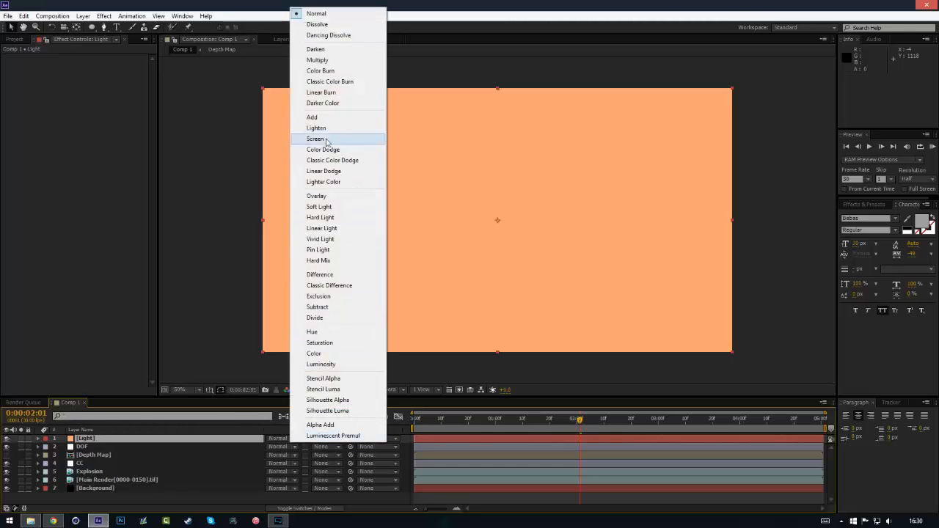
click(311, 118)
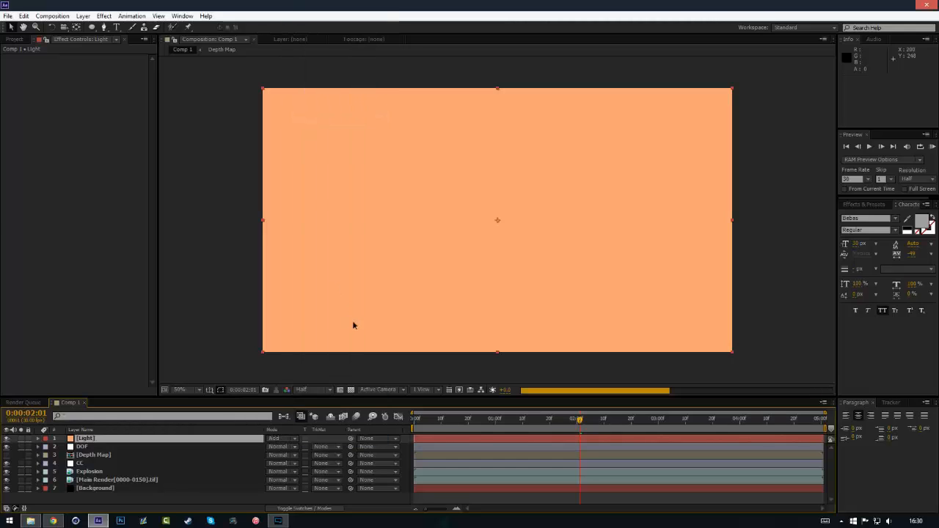
click(93, 28)
drag(134, 32, 135, 48)
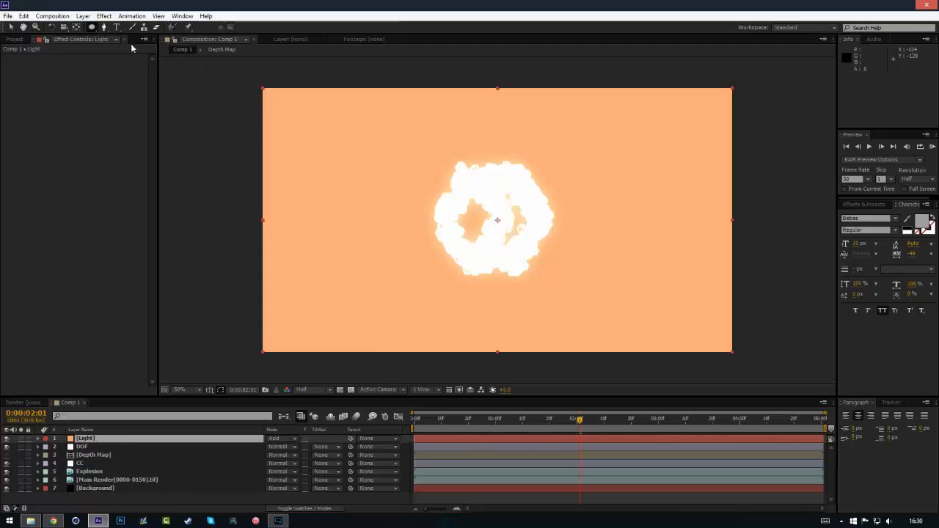
drag(596, 247, 588, 276)
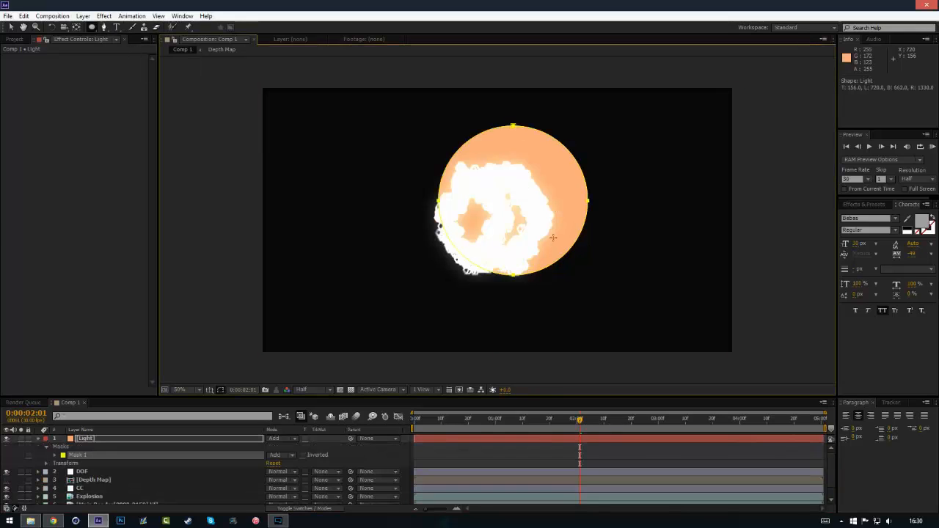
drag(553, 237, 552, 273)
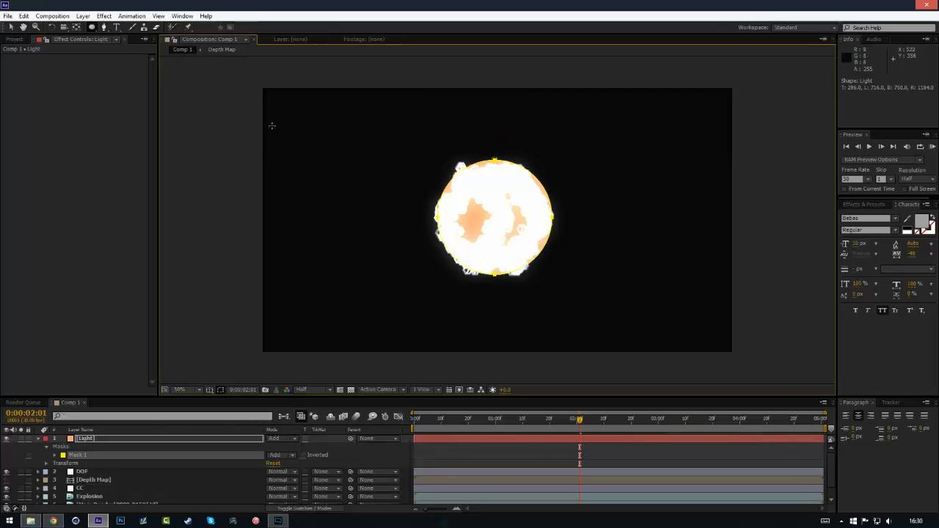
key(v)
Feather the Light layer's circular mask by about 341 pixels and collapse the mask properties
click(109, 439)
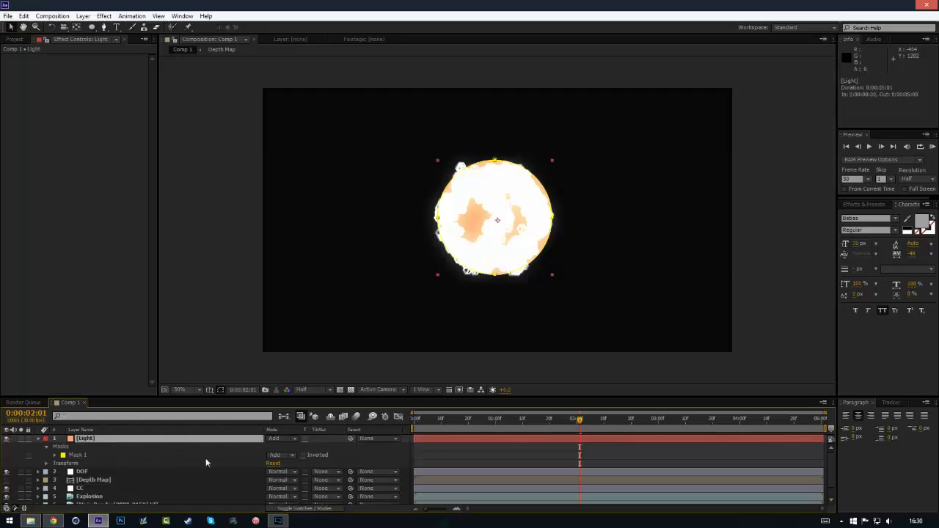
key(m)
key(m)
drag(279, 467, 454, 460)
click(42, 440)
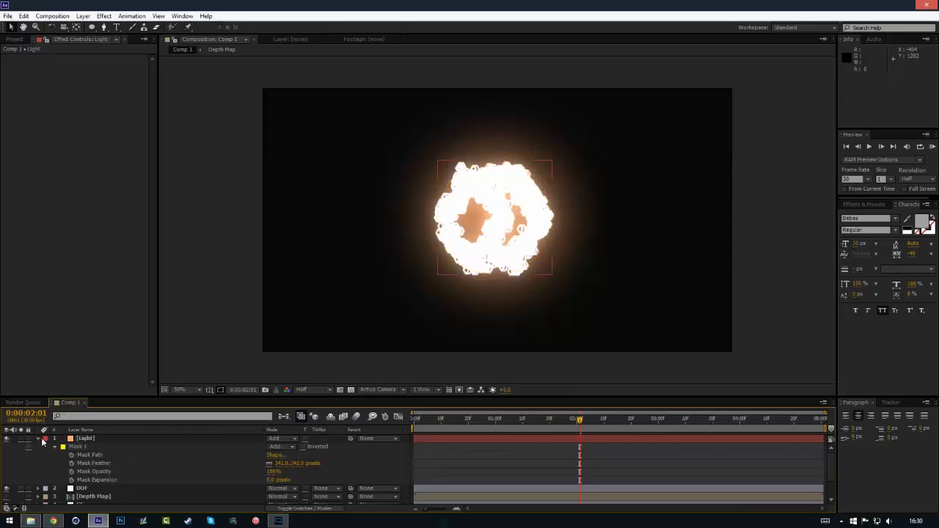
click(43, 442)
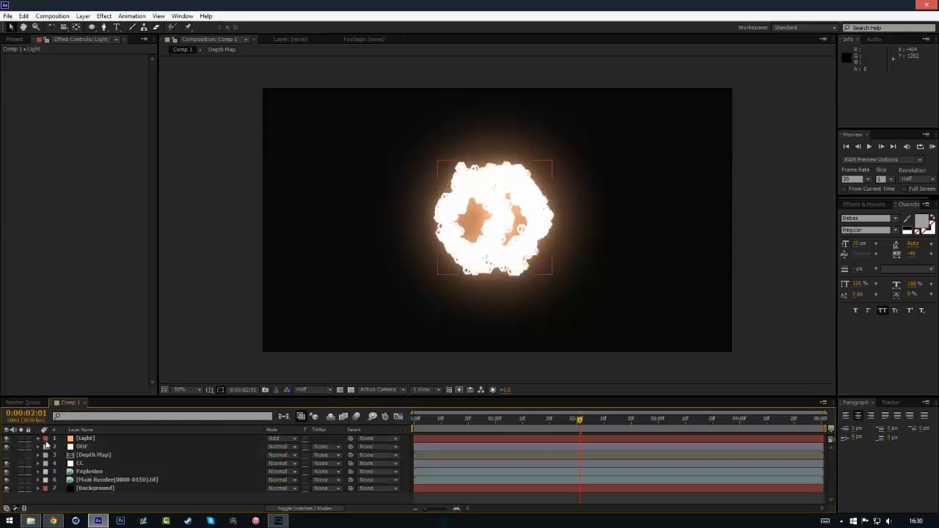
click(44, 443)
Move the Light layer beneath the CC layer, directly above Explosion, and deselect it
click(46, 440)
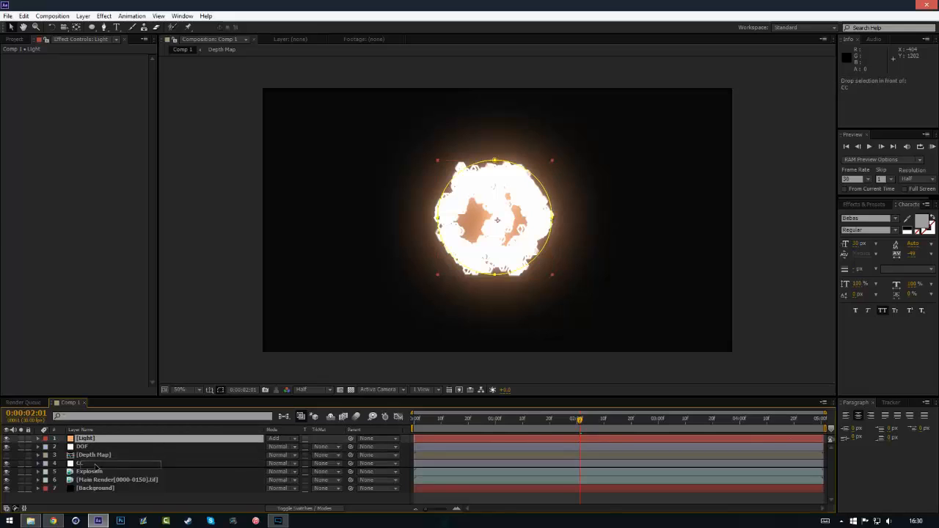
click(96, 463)
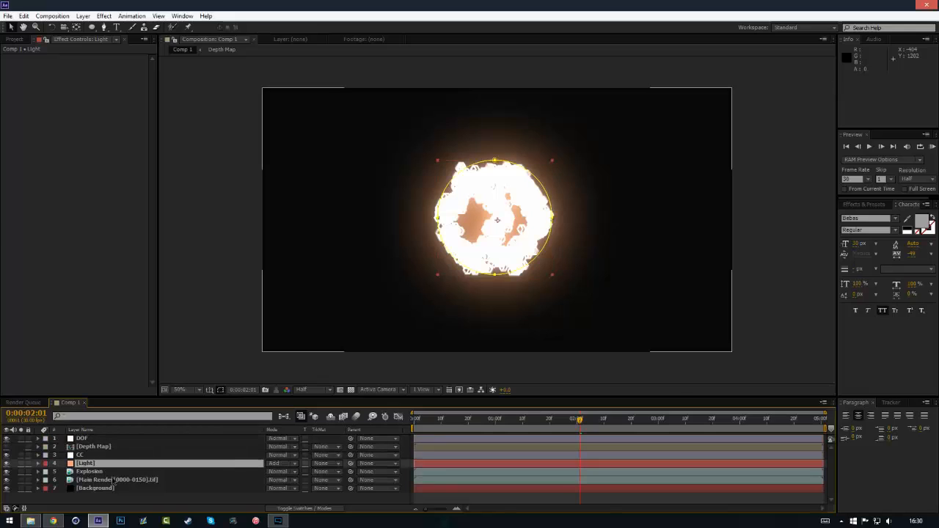
click(423, 496)
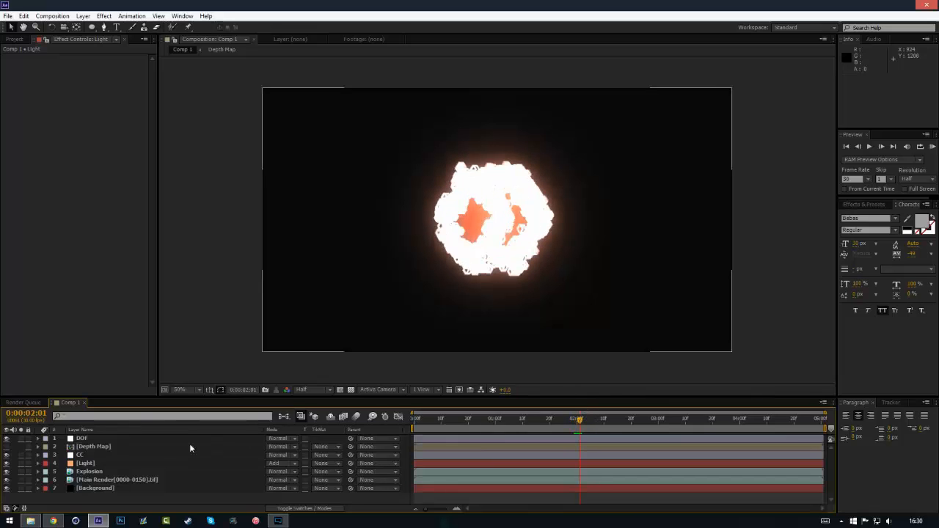
Keyframe the Light layer's opacity at 100% at 0:00:02:01 and 0% at 0:00:01:29
click(87, 463)
key(t)
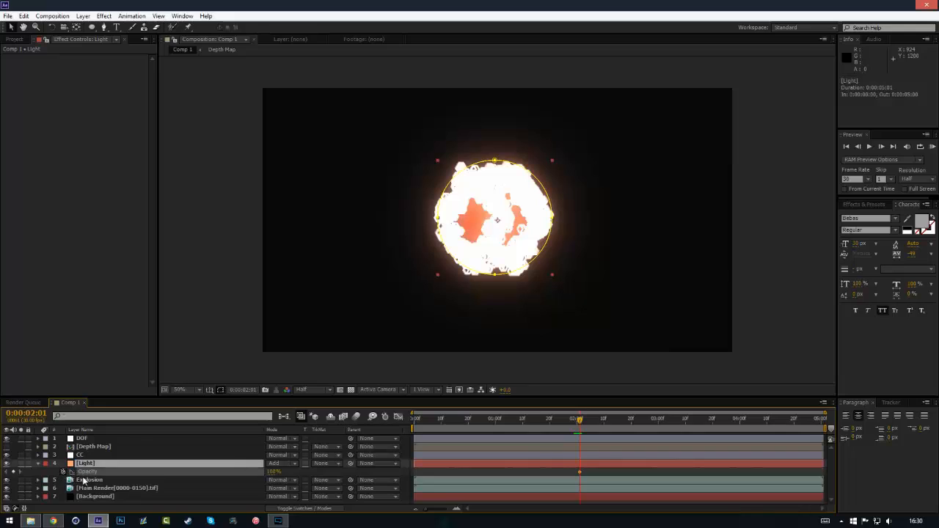
click(88, 472)
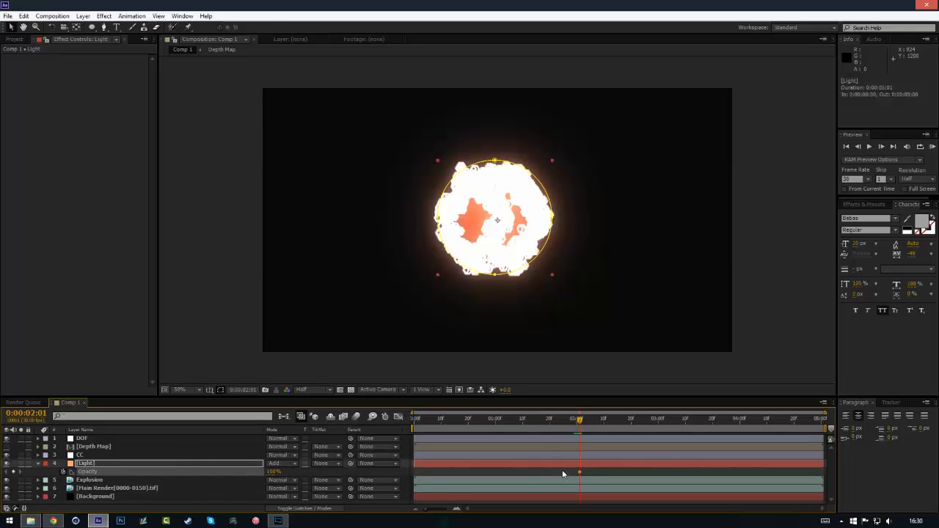
key(Page_Up)
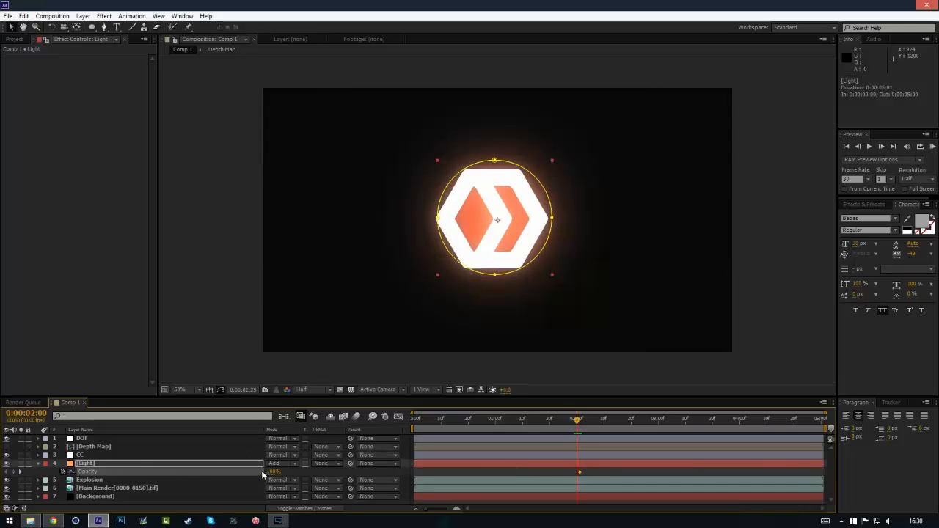
drag(272, 471, 215, 472)
click(290, 475)
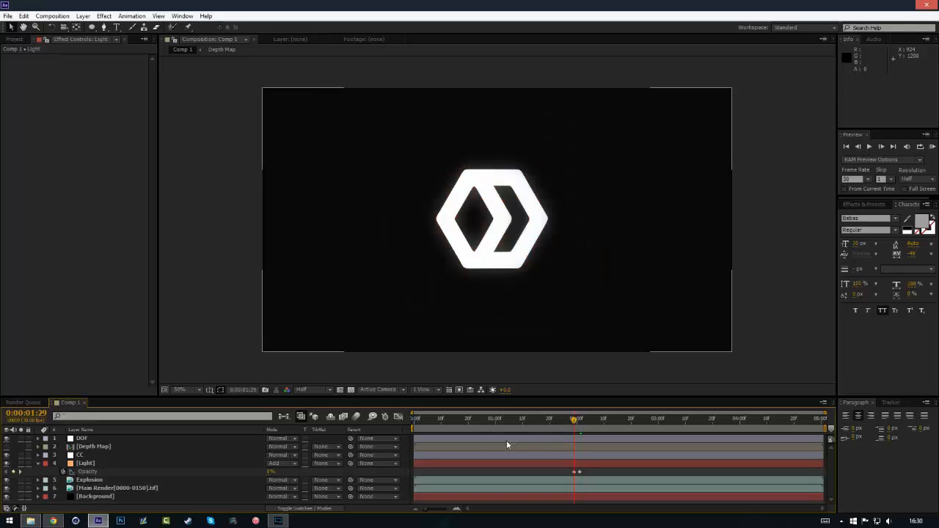
Keyframe the Light layer's opacity at 0% at 0:00:02:07 and apply Easy Ease to all its opacity keyframes
key(space)
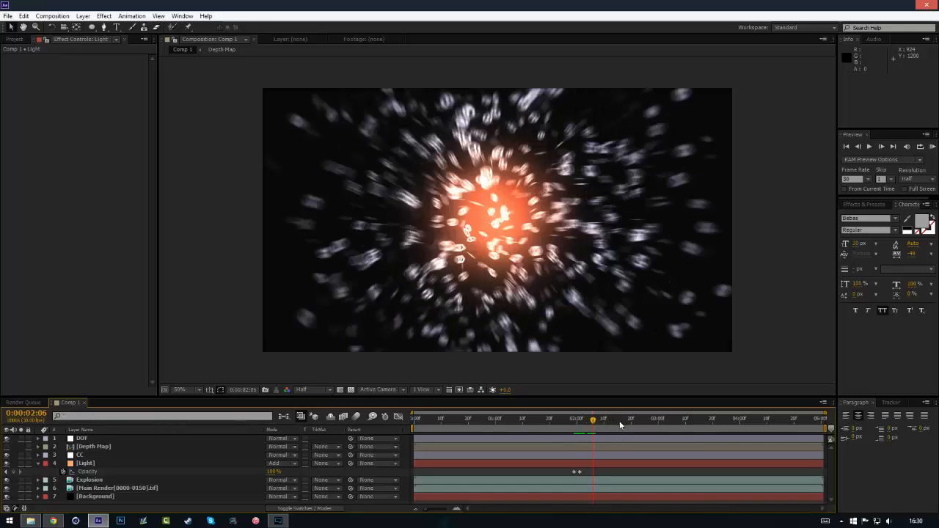
key(Page_Down)
click(275, 472)
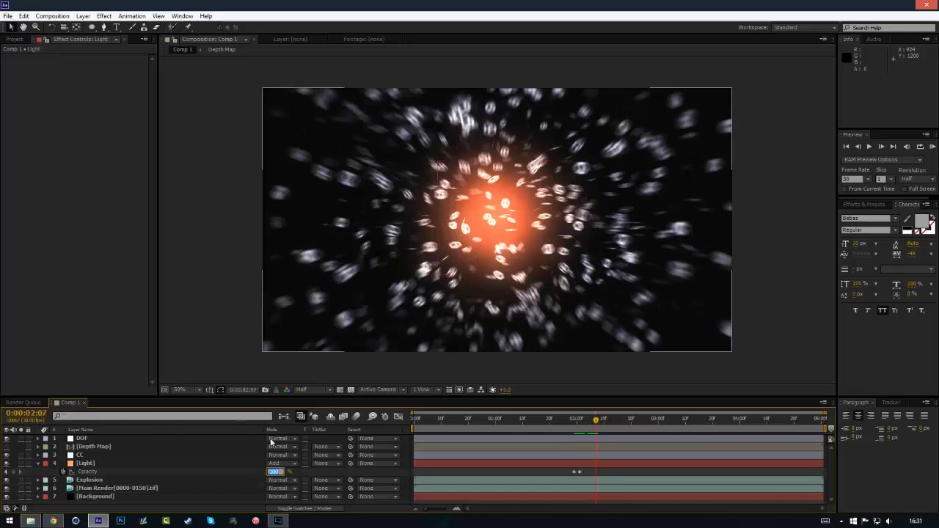
text(0)
key(Return)
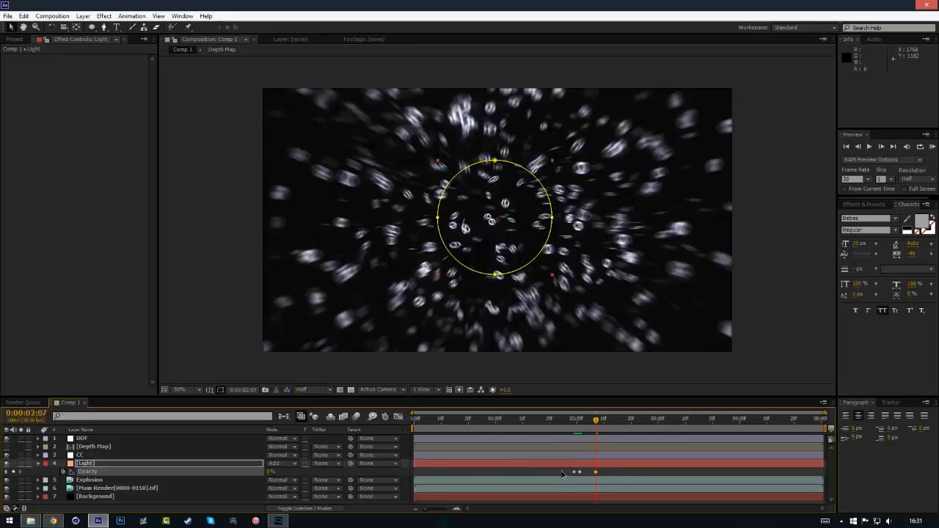
click(620, 470)
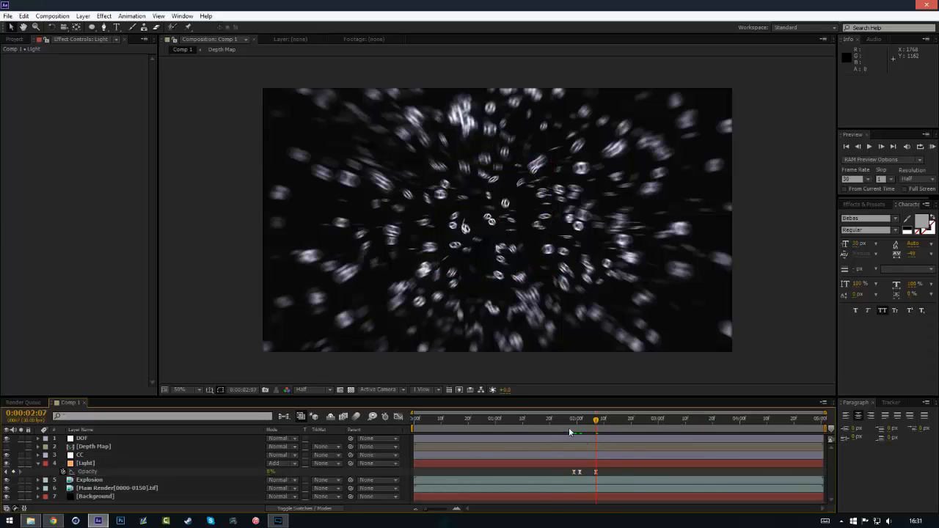
Set the work area from 0:00:01:18 to 0:00:02:19, change the preview's loop option, and RAM-preview the light flash
click(568, 424)
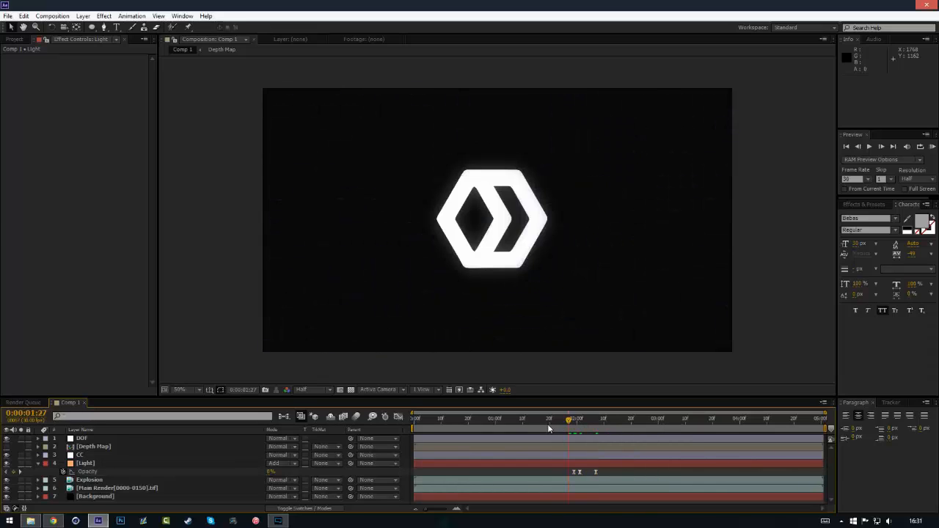
click(549, 428)
click(629, 419)
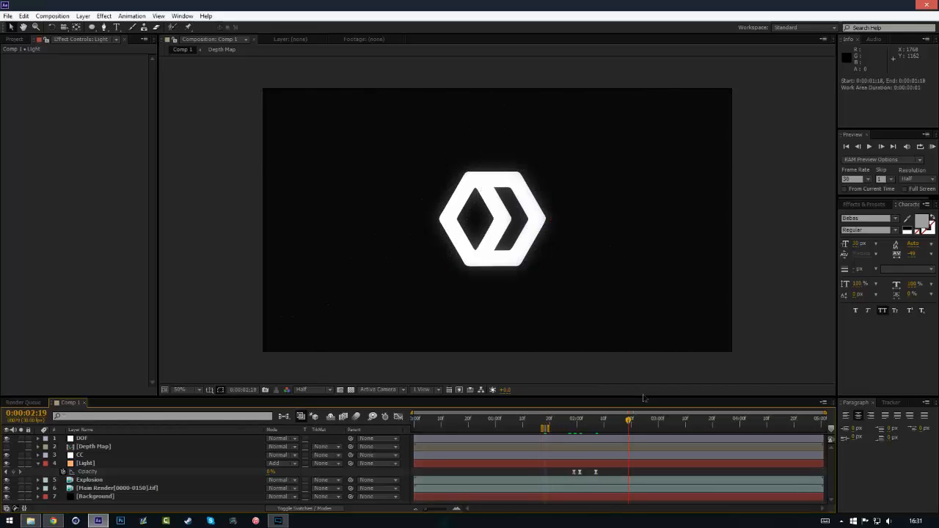
key(n)
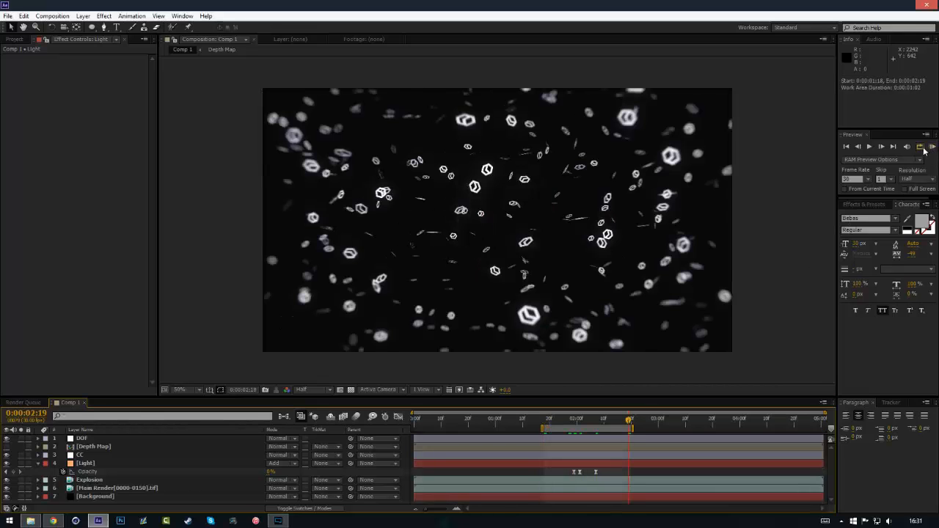
click(920, 147)
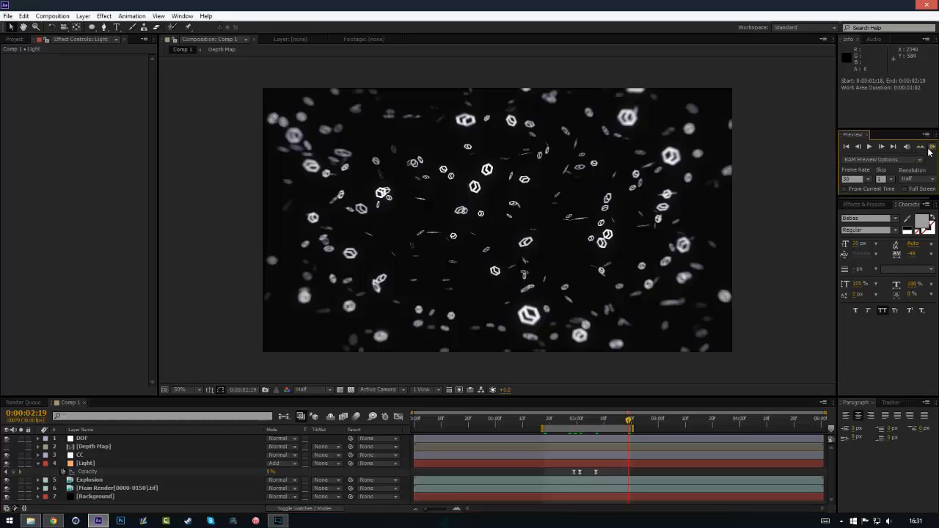
click(932, 146)
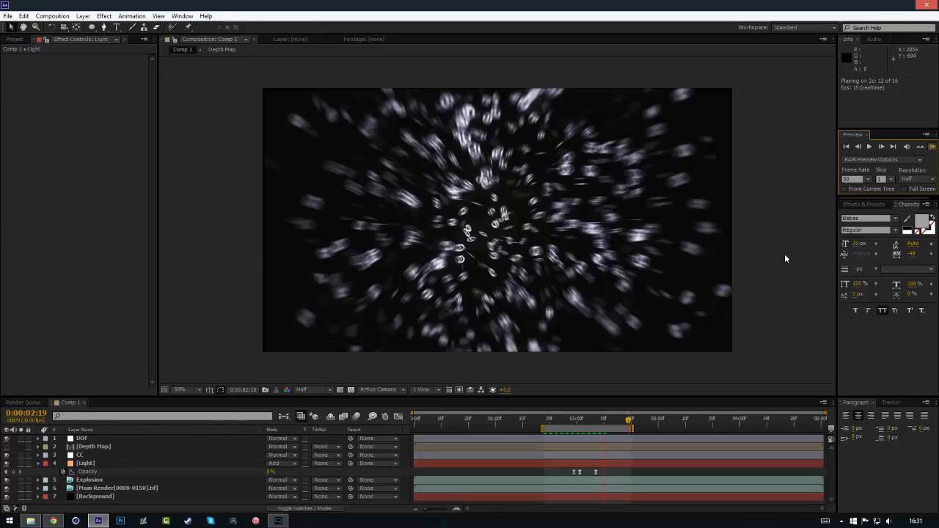
key(space)
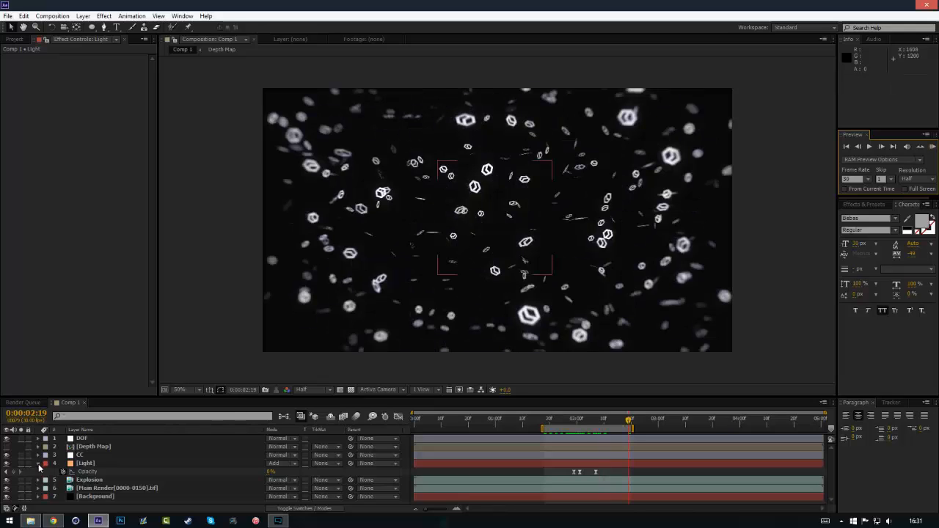
Collapse the Light layer's properties and save the project
click(38, 463)
key(ctrl+s)
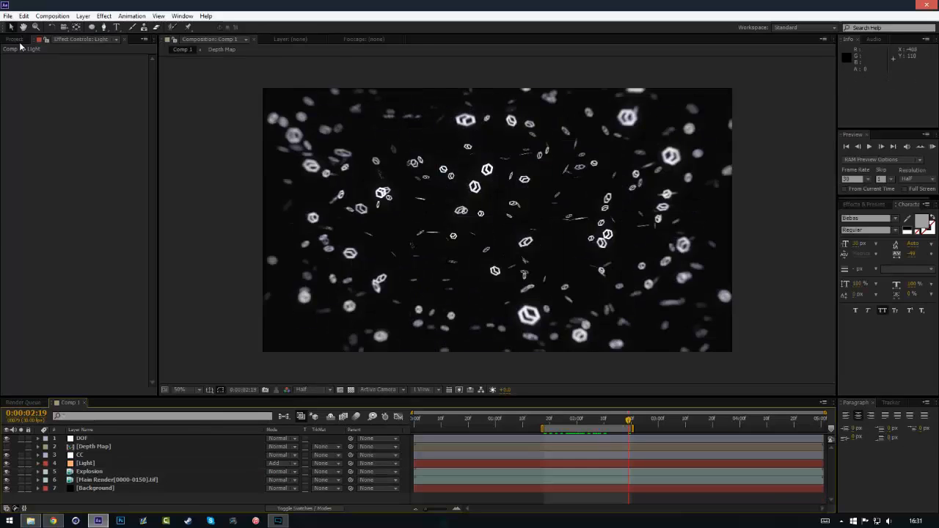
Start a footage import and browse to the Shockwaves_PhotoJpg folder inside Documents > Stock Footage
click(15, 38)
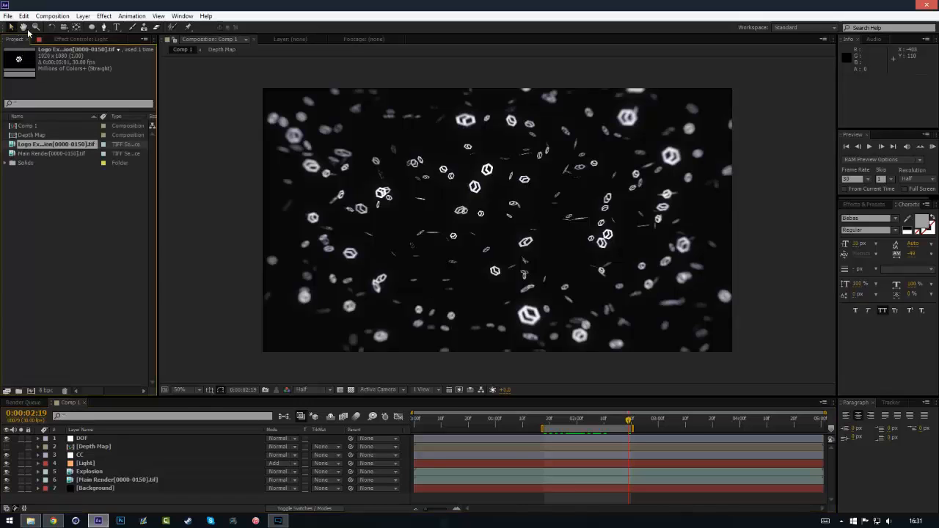
click(7, 15)
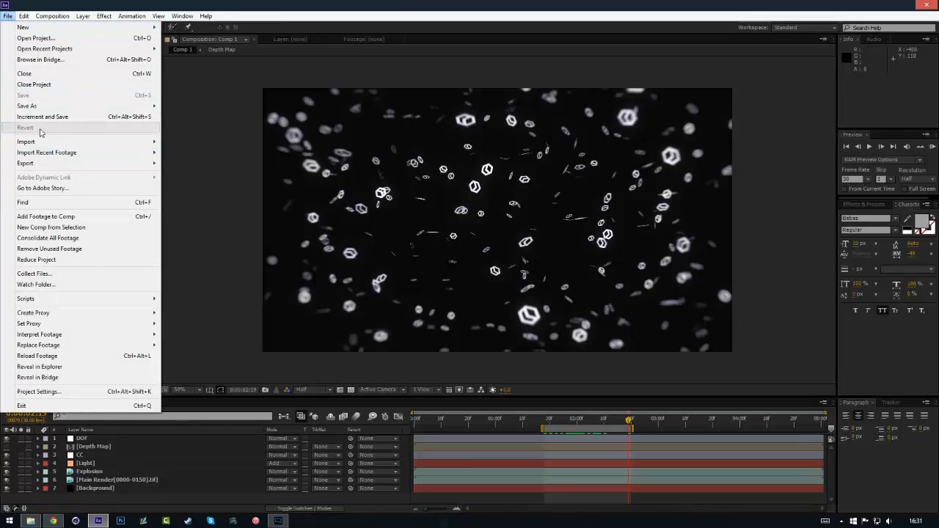
mouse_move(37, 143)
click(184, 147)
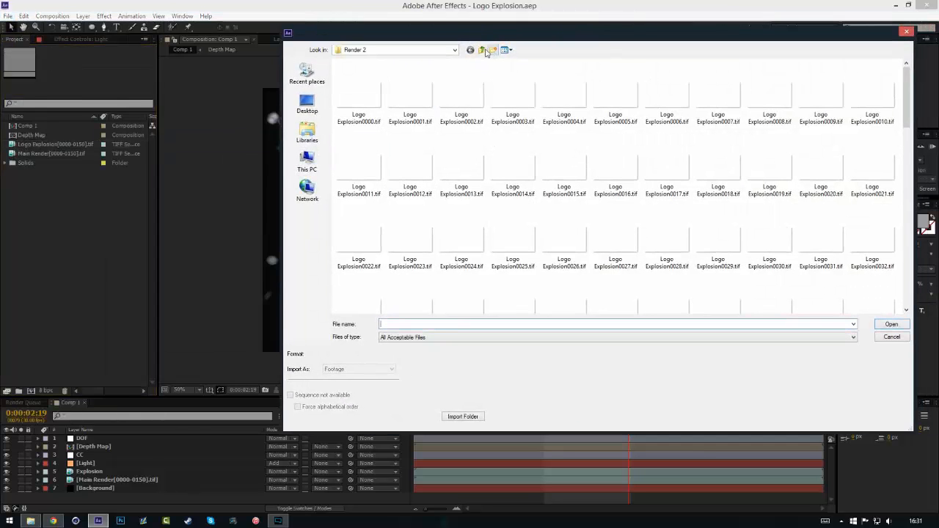
click(484, 50)
click(484, 50)
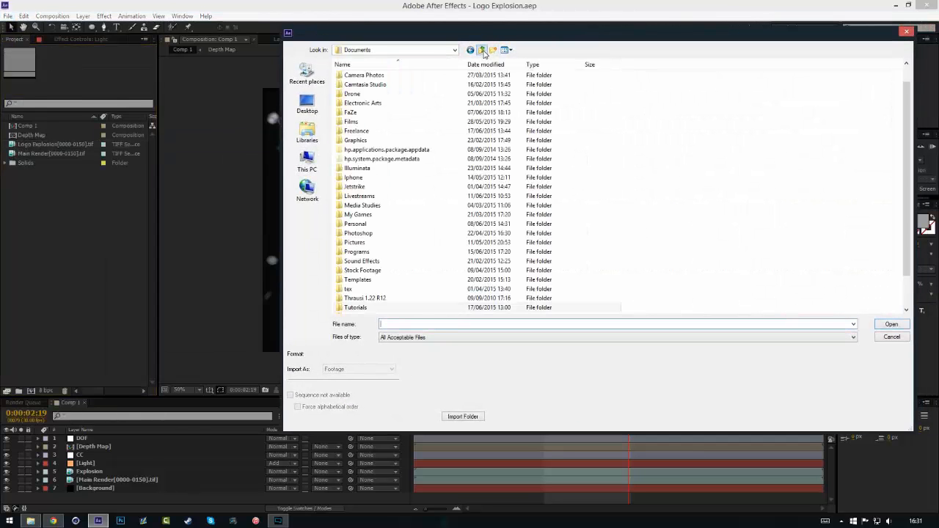
drag(907, 216, 907, 245)
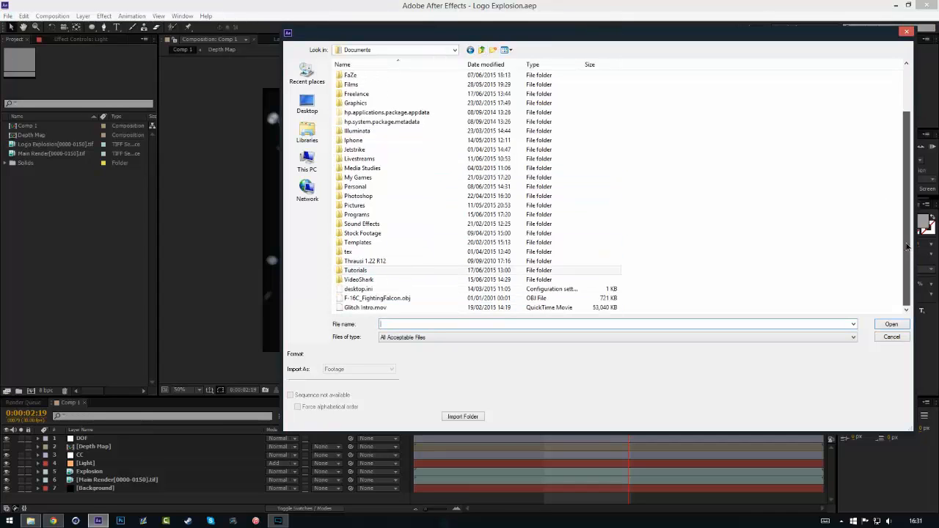
double_click(379, 233)
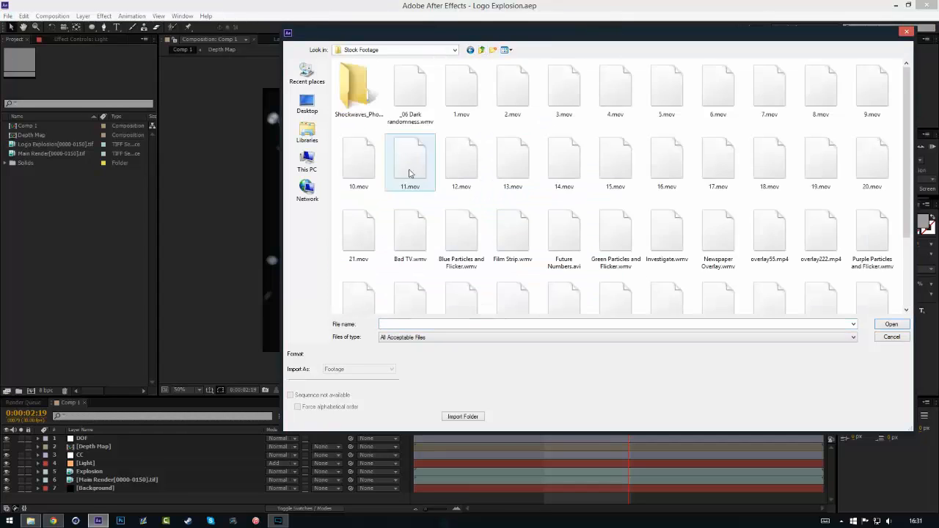
double_click(367, 114)
Import the Shockwave_07.mov clip into the project as footage
click(410, 88)
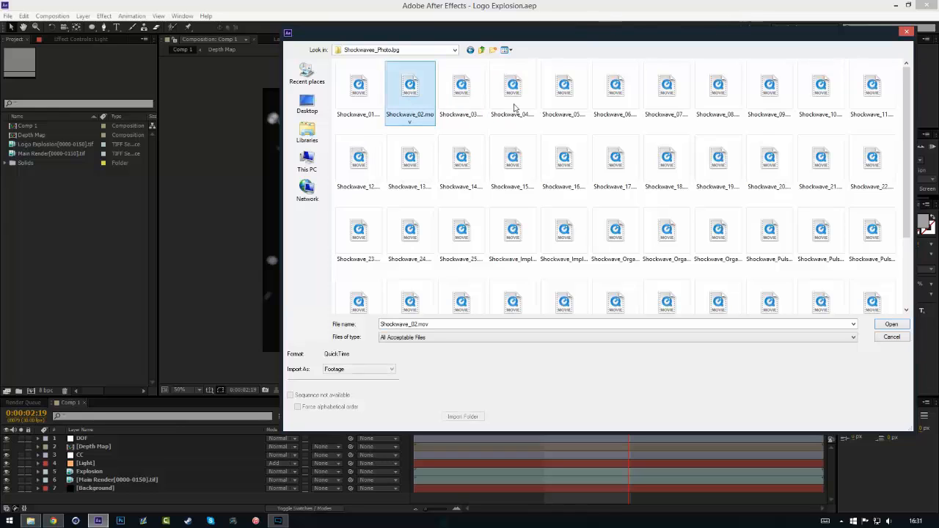
drag(829, 40, 753, 41)
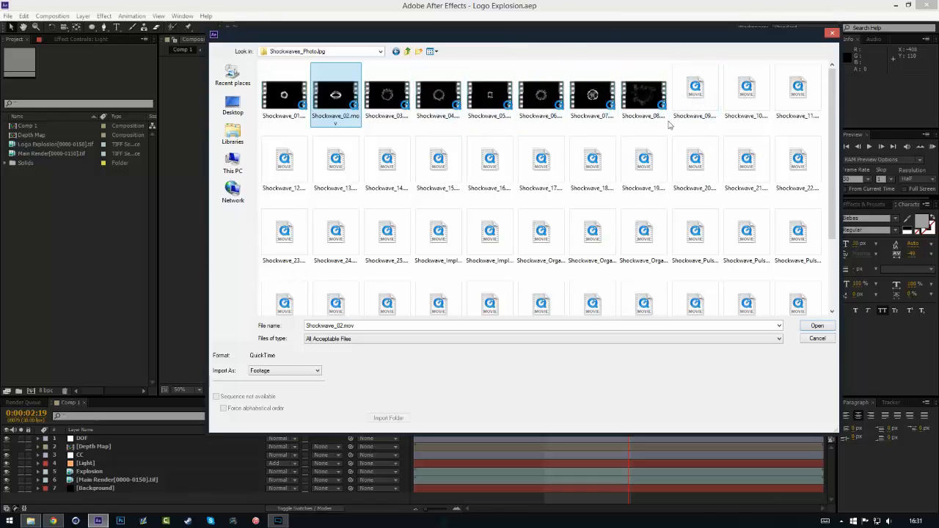
click(593, 94)
click(817, 325)
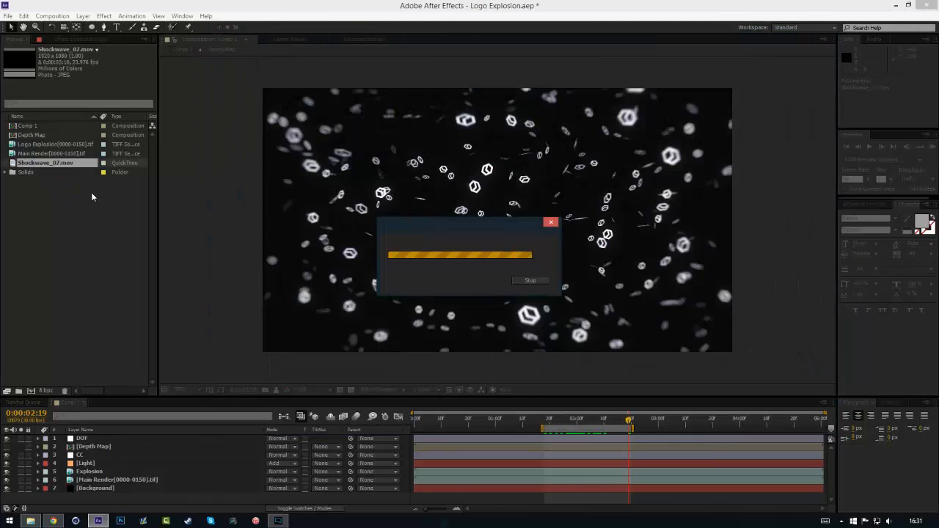
Place Shockwave_07.mov in Comp 1 between the CC and Light layers and set its blending mode to Add
drag(38, 163, 70, 455)
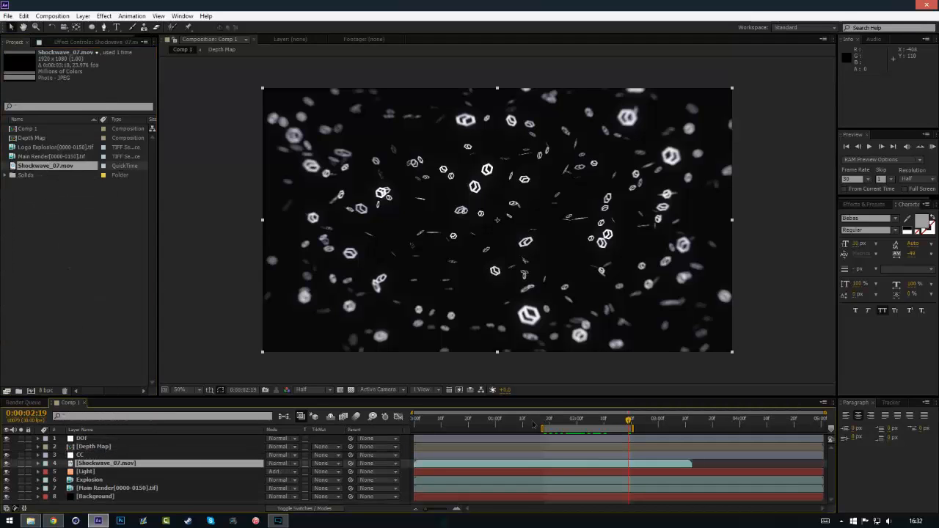
key(ctrl+Up)
click(573, 419)
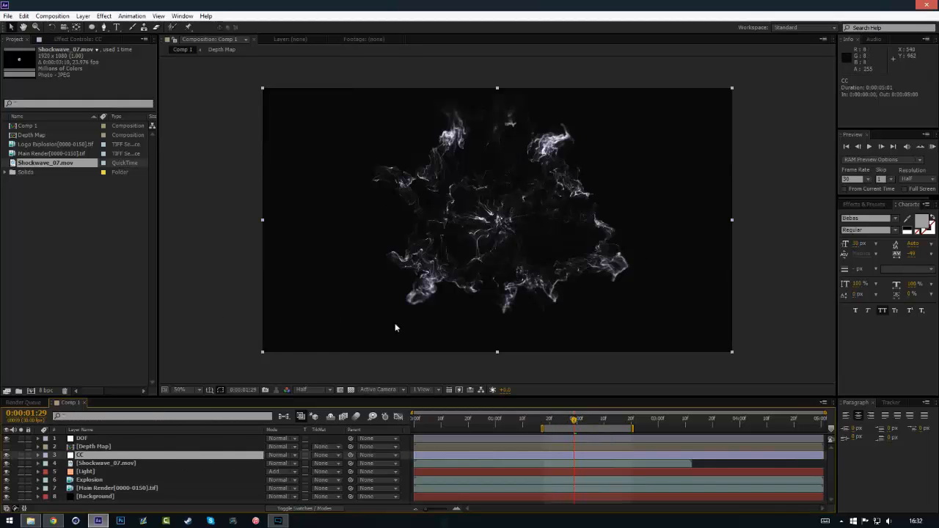
click(257, 463)
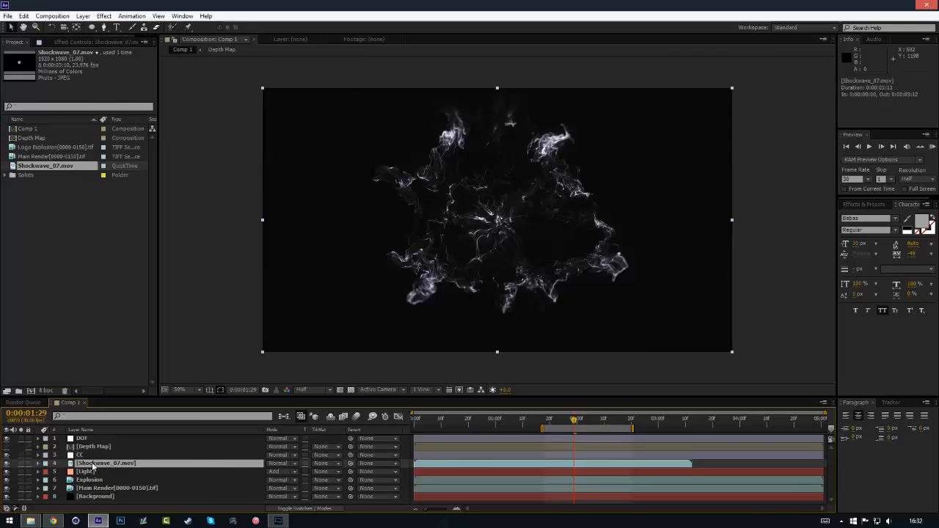
click(279, 465)
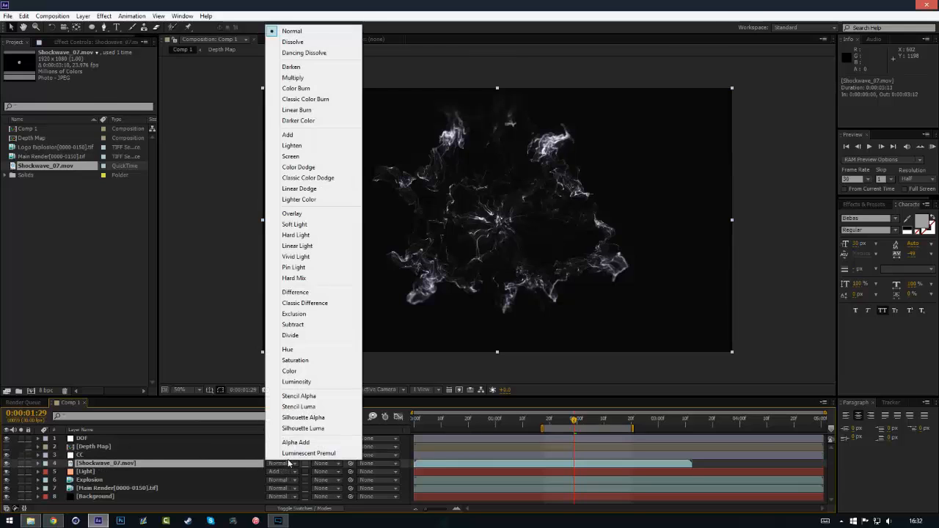
click(294, 137)
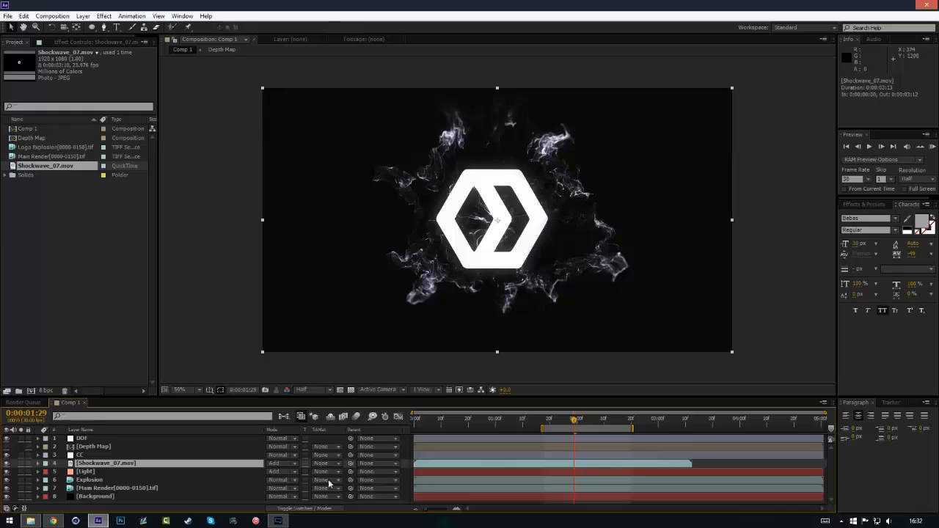
Shift the Shockwave_07.mov layer in time to start at 0:00:01:29 and RAM-preview the work area
click(565, 420)
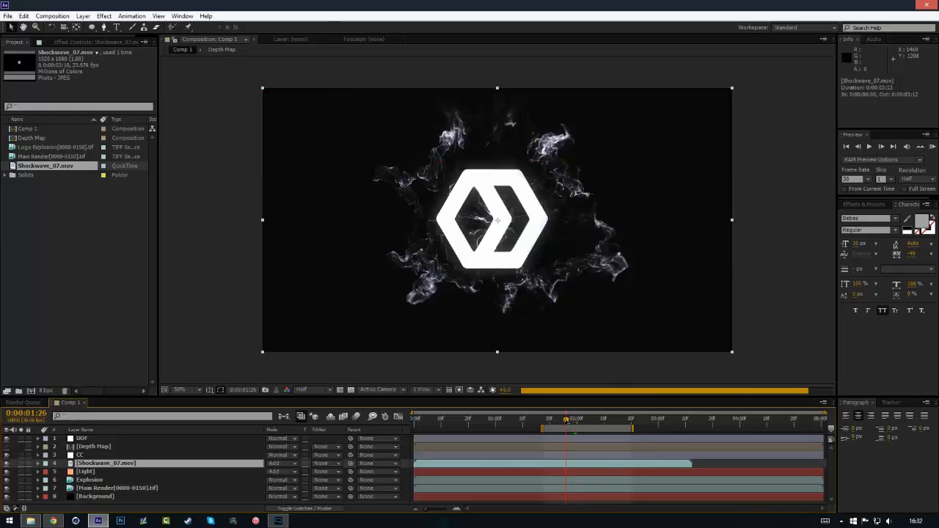
click(581, 419)
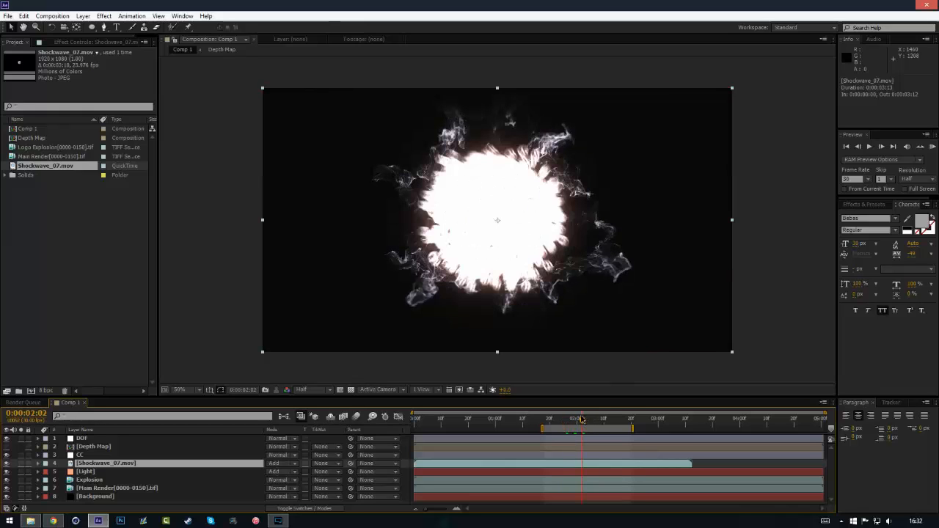
key(Page_Up)
key(Page_Up)
key(Page_Down)
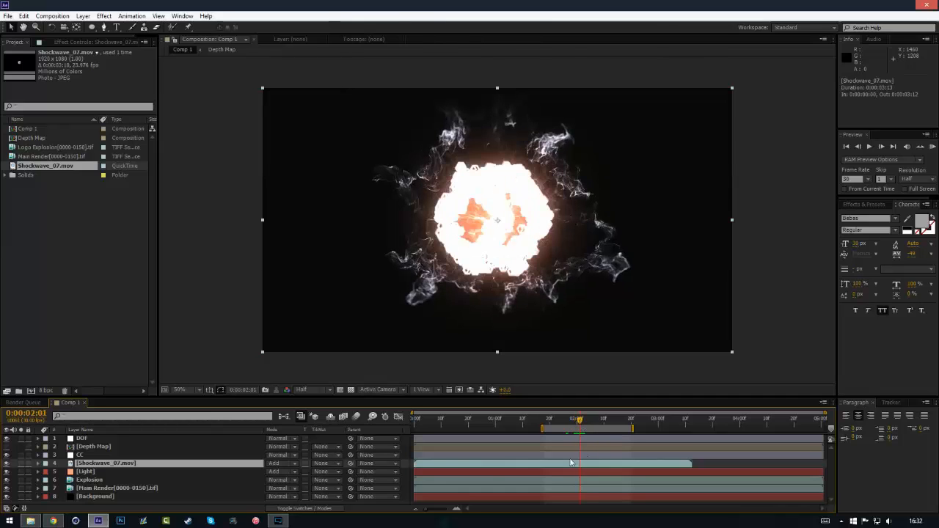
drag(430, 463, 617, 467)
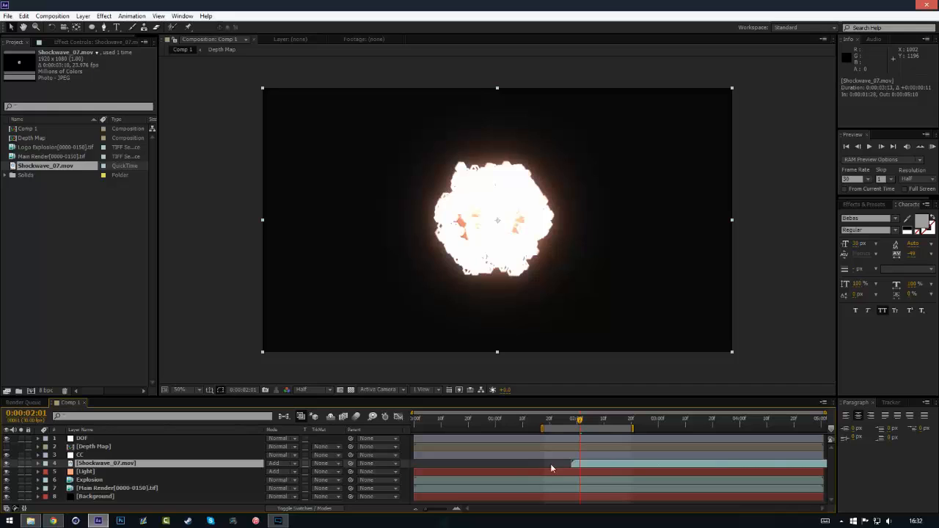
key(i)
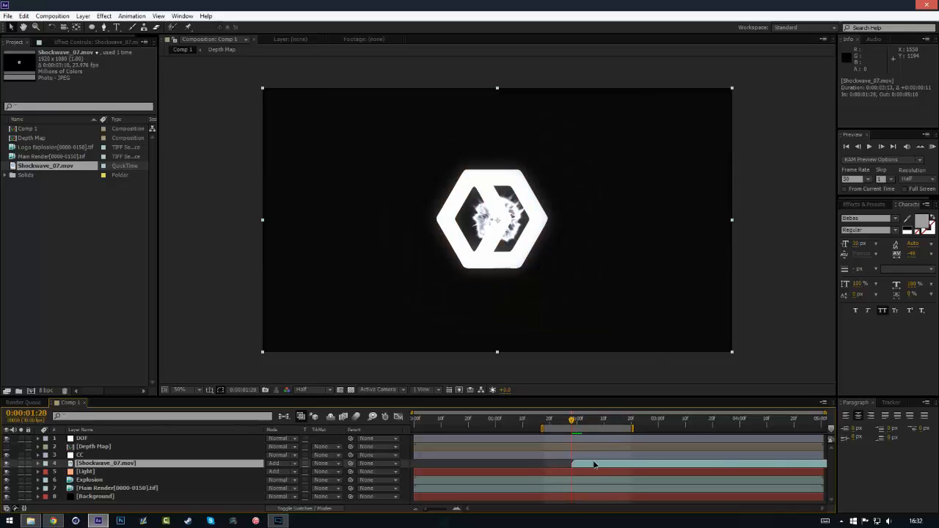
drag(594, 465, 599, 463)
click(930, 148)
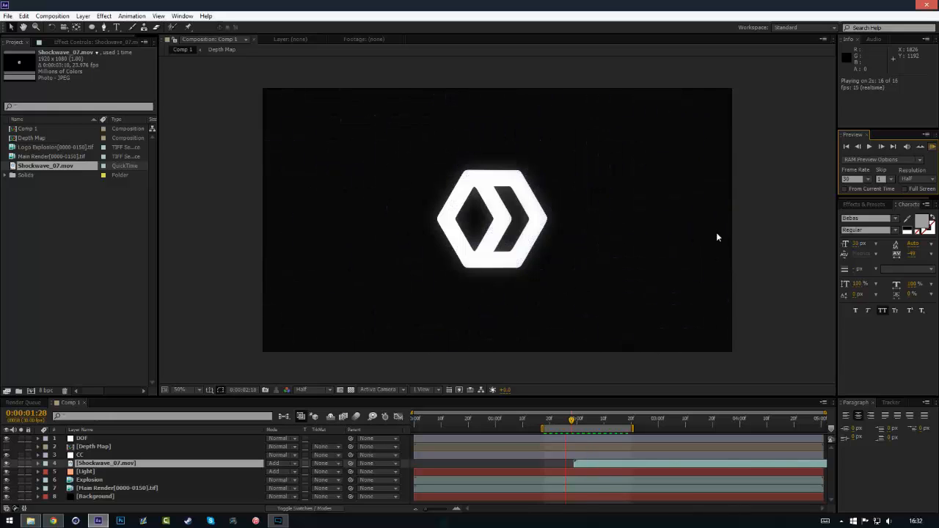
key(space)
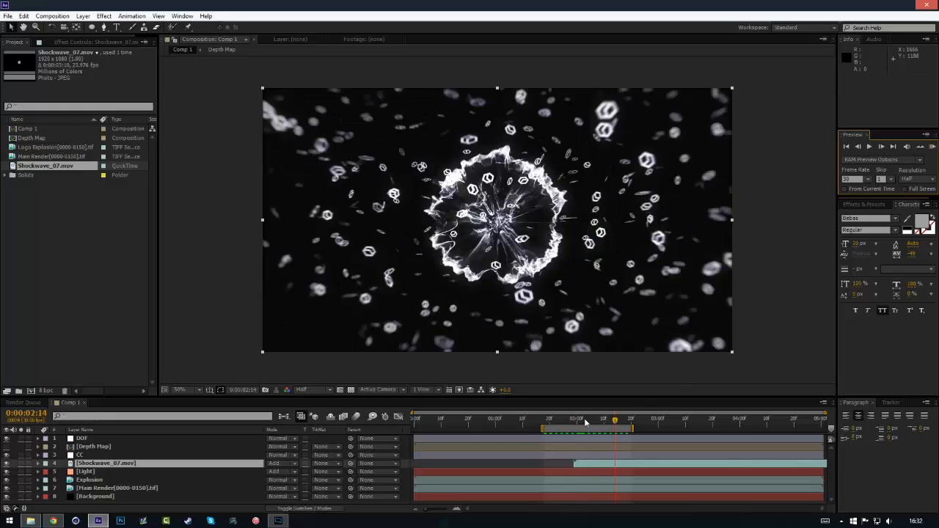
Add a Scale keyframe at 100% to the Shockwave_07.mov layer at its start, 0:00:01:29
key(i)
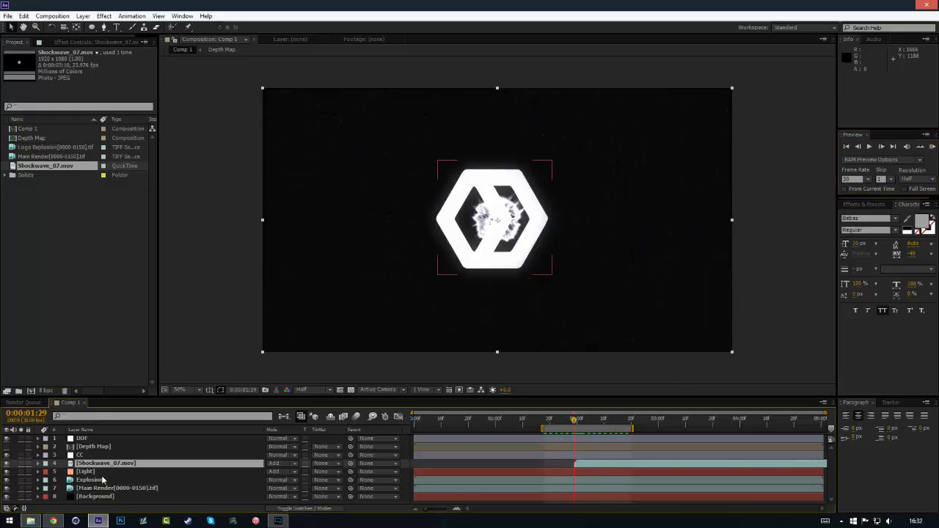
key(s)
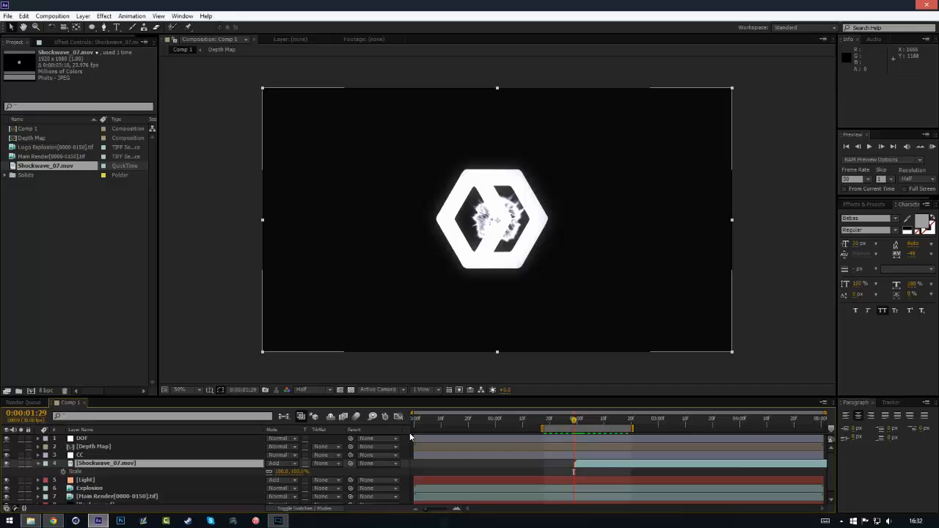
key(alt+shift+s)
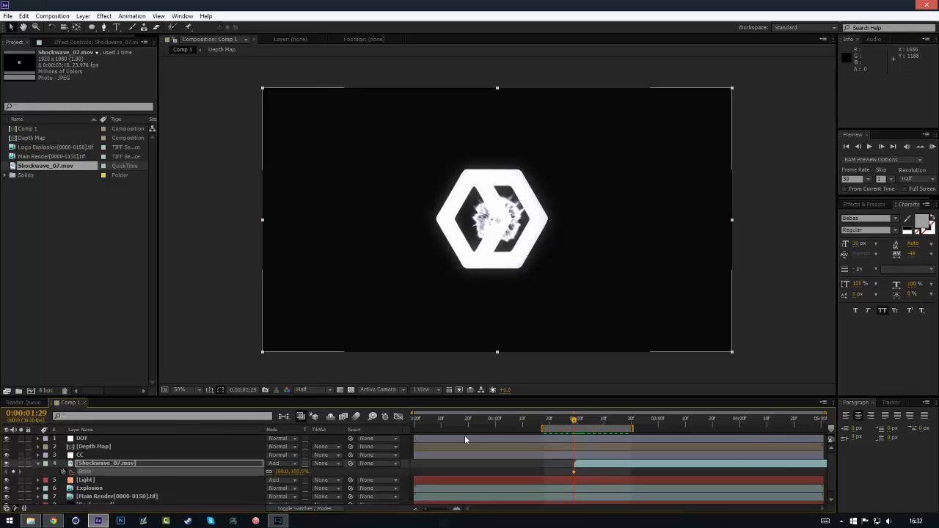
Extend the work area to end at 0:00:04:02 and keyframe the Shockwave_07.mov layer's Scale at 175% at 0:00:02:12
drag(631, 428, 749, 427)
click(616, 421)
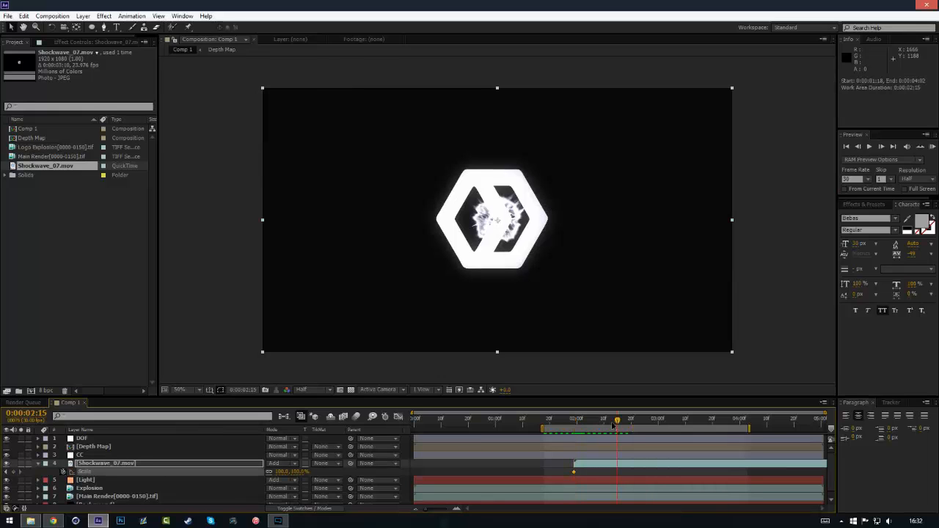
drag(612, 424, 628, 426)
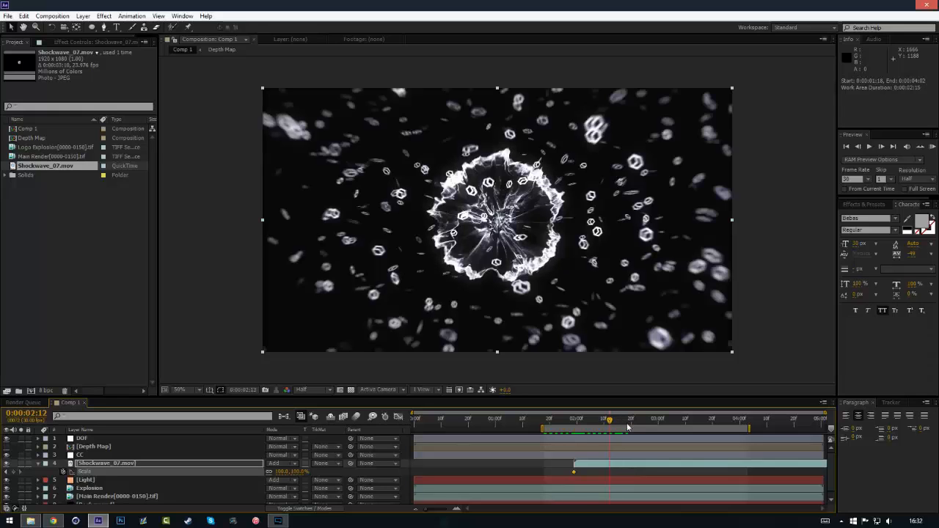
key(Page_Up)
key(Page_Up)
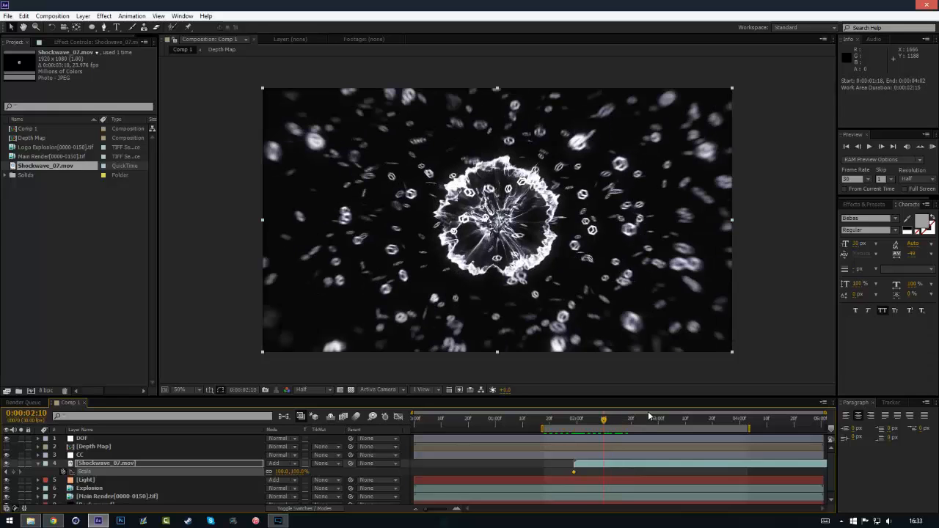
key(Page_Up)
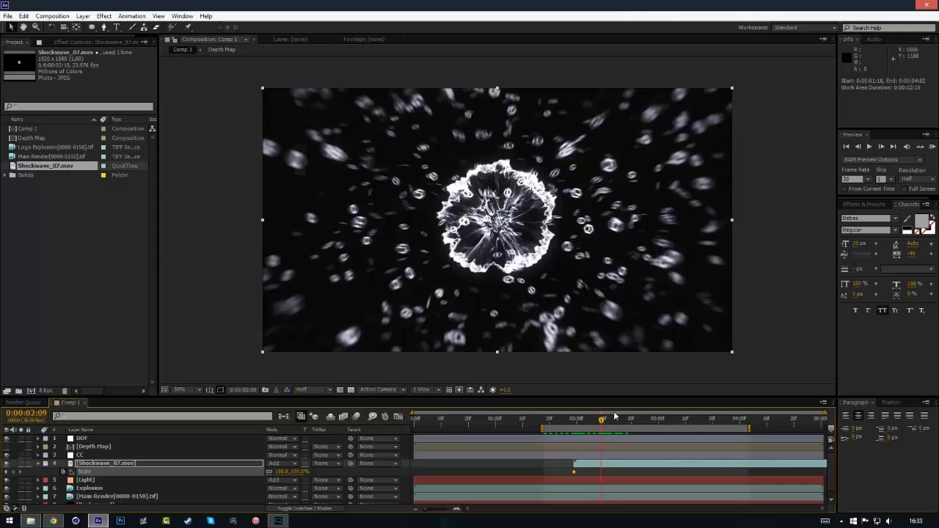
key(Page_Down)
key(Page_Down)
key(Page_Down)
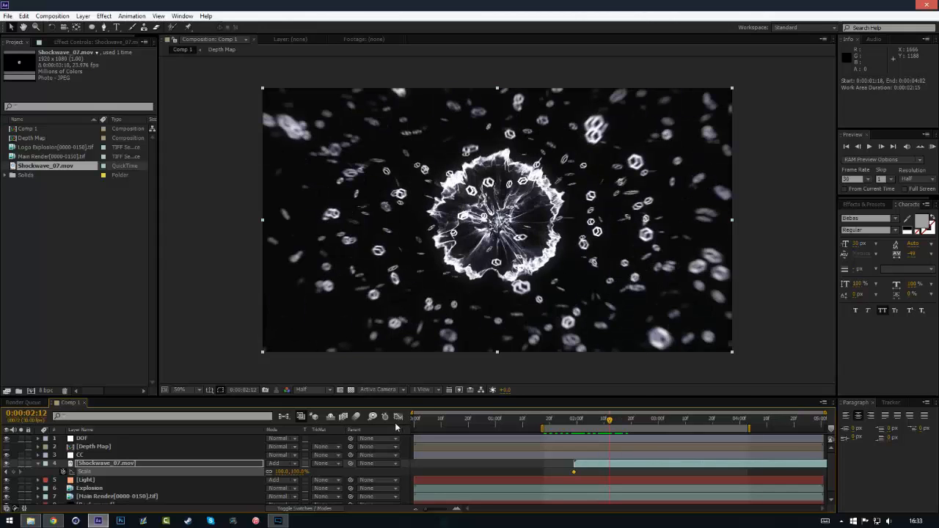
drag(288, 471, 327, 469)
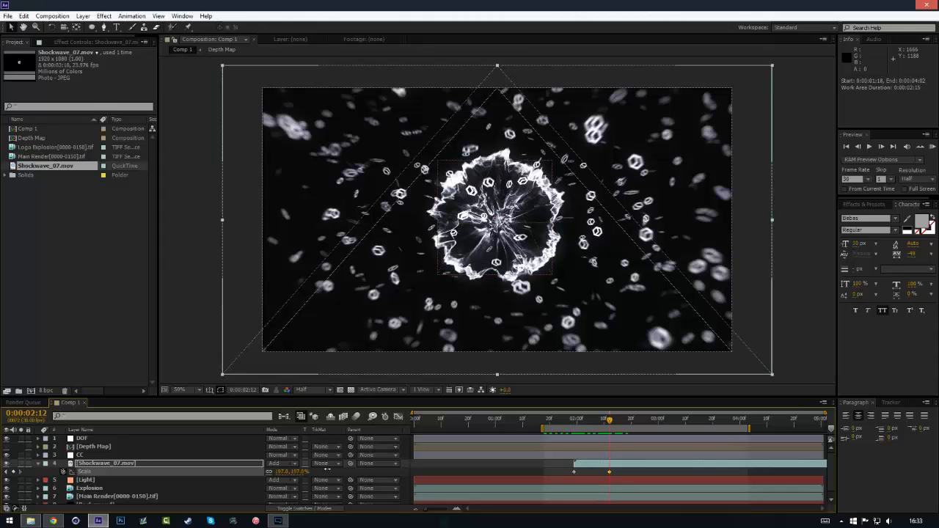
Fade the Shockwave_07.mov layer with Opacity keyframes of 100% at 0:00:02:05 and 27% at 0:00:02:18
click(38, 463)
click(106, 465)
key(t)
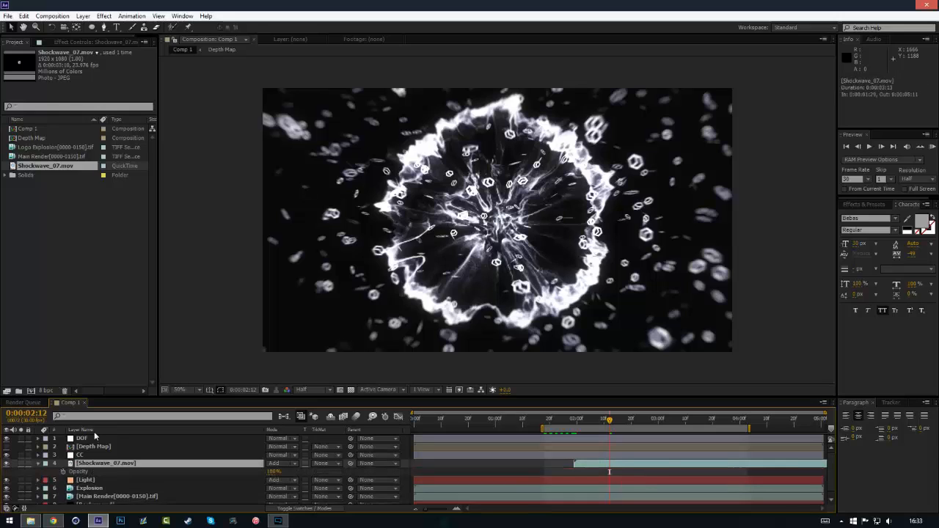
key(alt+shift+t)
drag(609, 471, 595, 473)
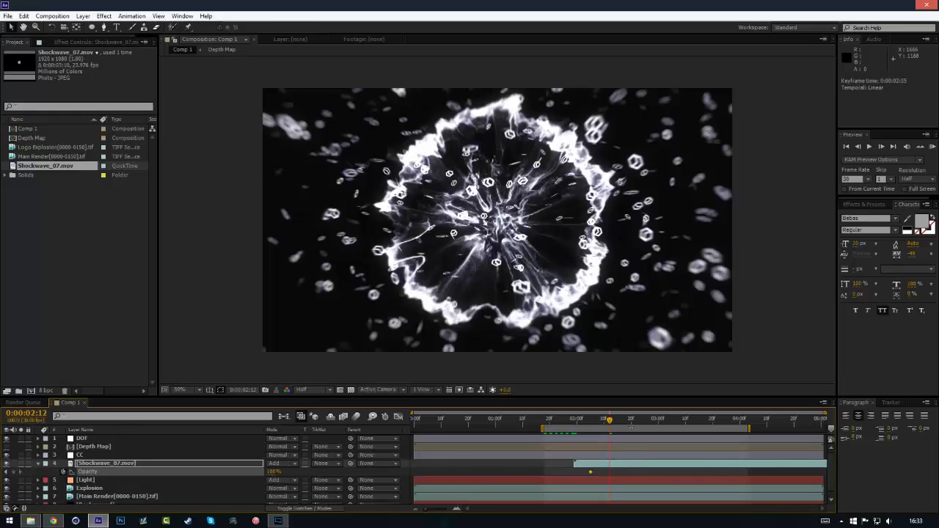
click(626, 419)
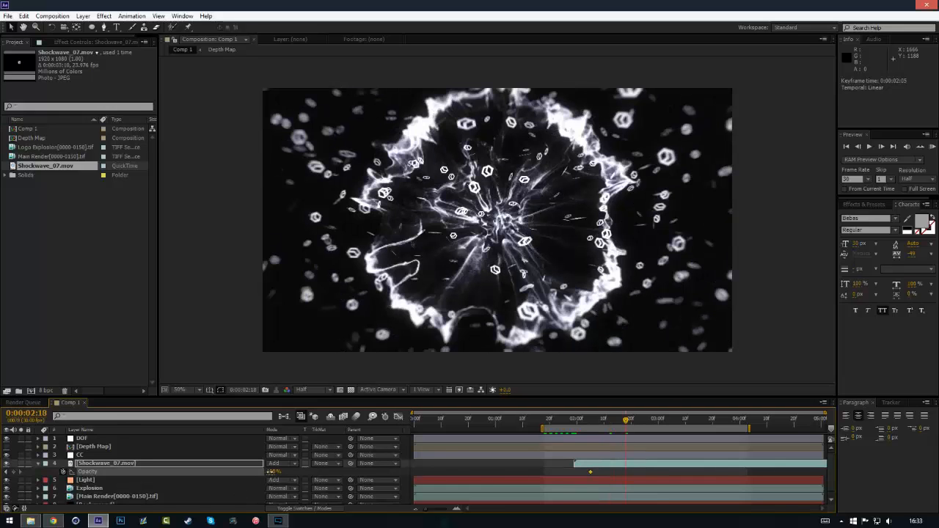
drag(271, 471, 230, 469)
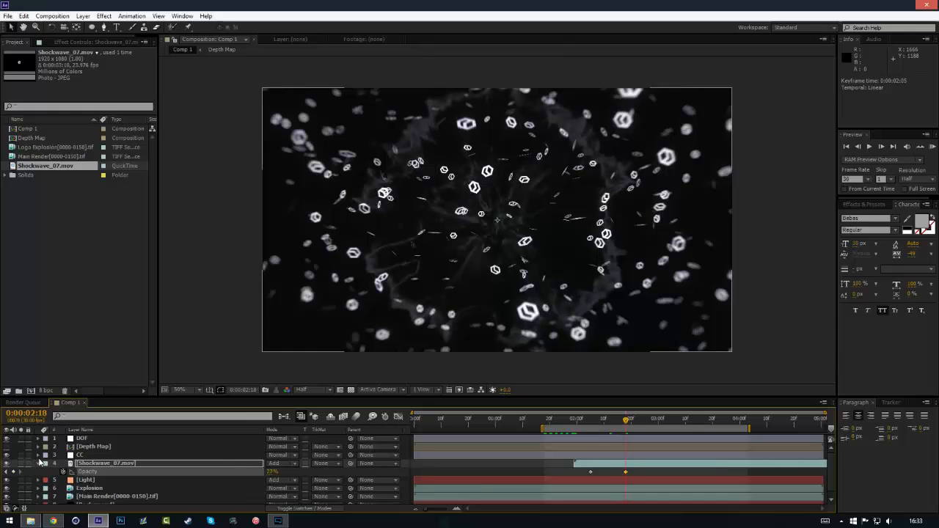
Apply the Fast Blur effect to the Shockwave_07.mov layer
click(39, 463)
click(40, 463)
click(145, 463)
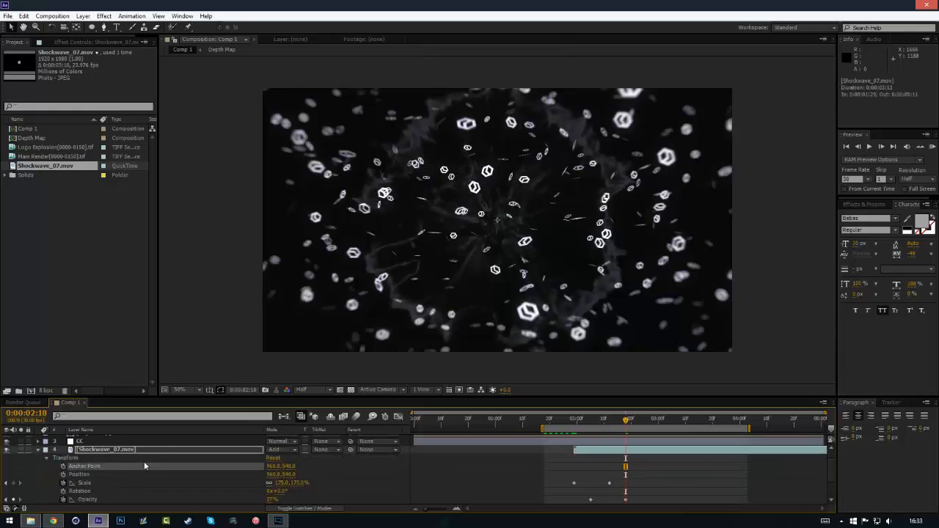
click(37, 449)
click(105, 464)
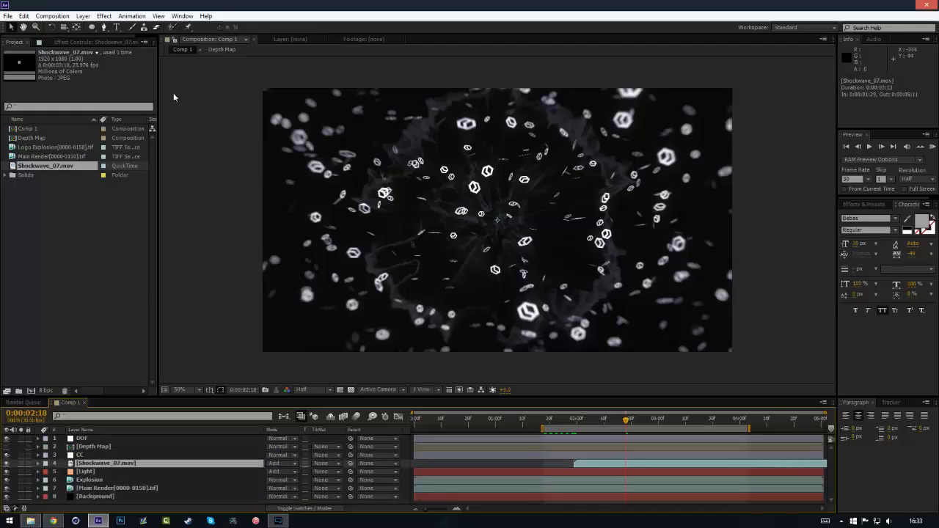
click(103, 15)
mouse_move(68, 85)
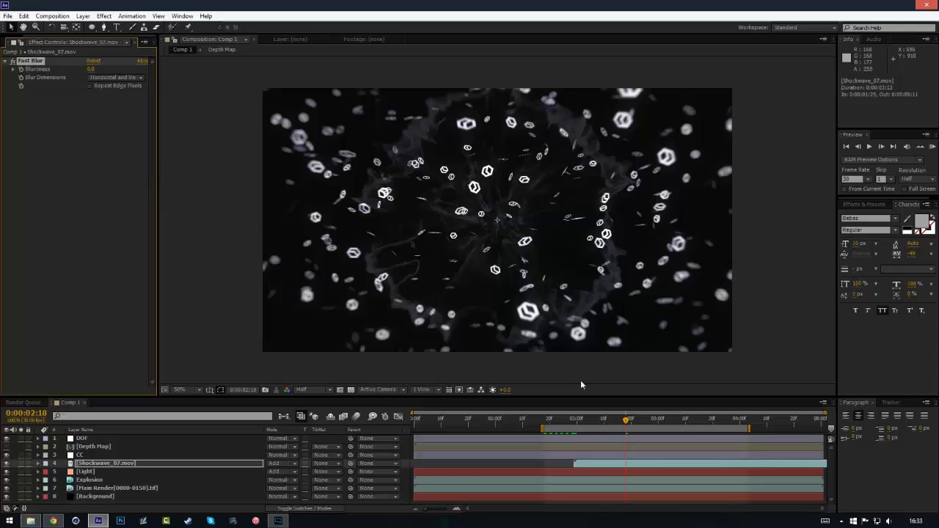
Add a Fast Blur Blurriness keyframe at 0 on the Shockwave_07.mov layer at its first Opacity keyframe, 0:00:02:05
key(u)
click(117, 465)
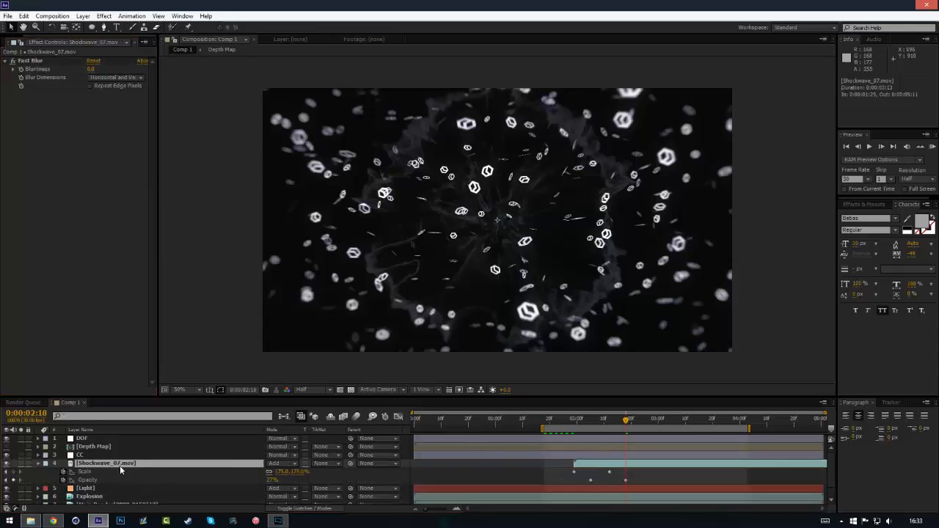
click(591, 421)
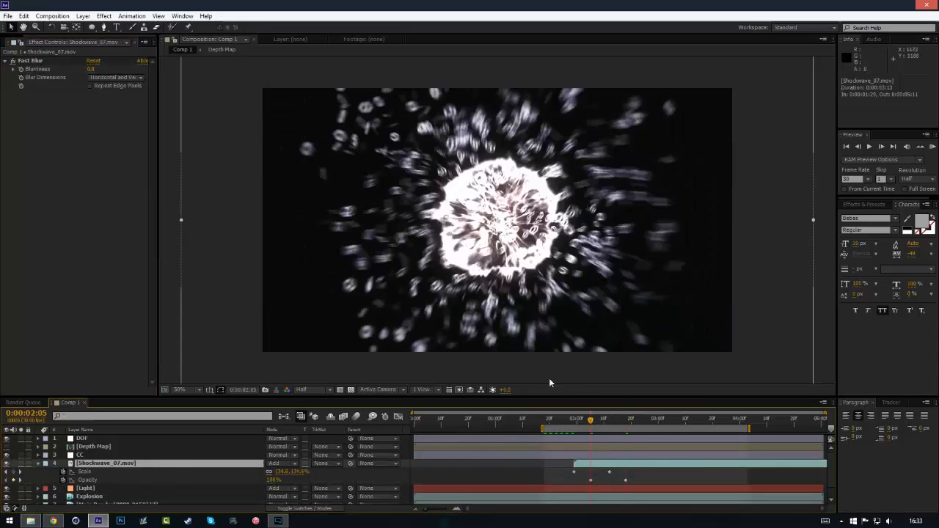
click(31, 60)
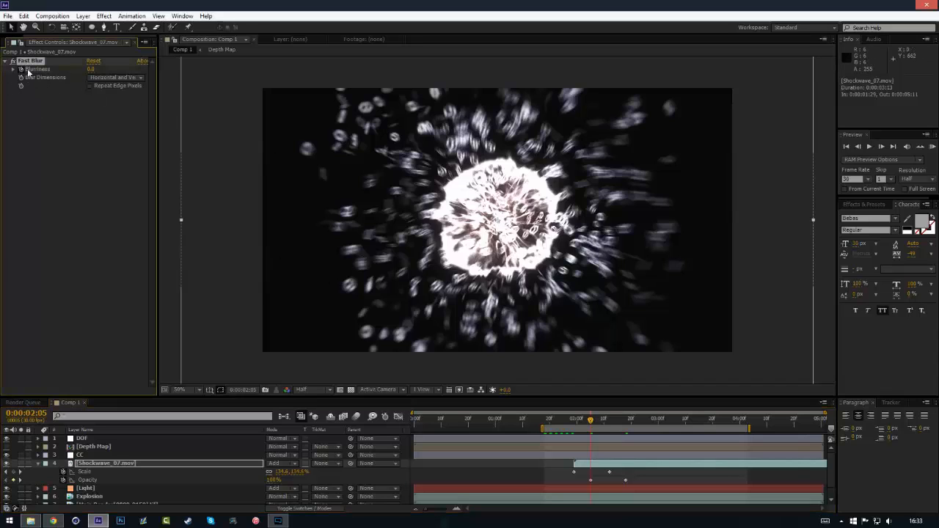
Try a Blurriness of 20 at 0:00:02:22, settle on 10 for that keyframe, and collapse the shockwave layer's properties
drag(631, 418, 636, 418)
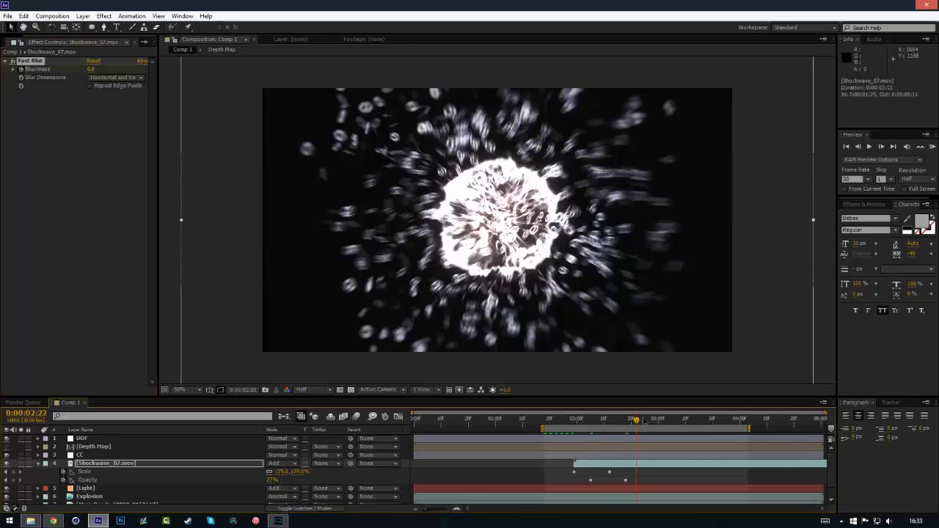
click(91, 69)
text(20)
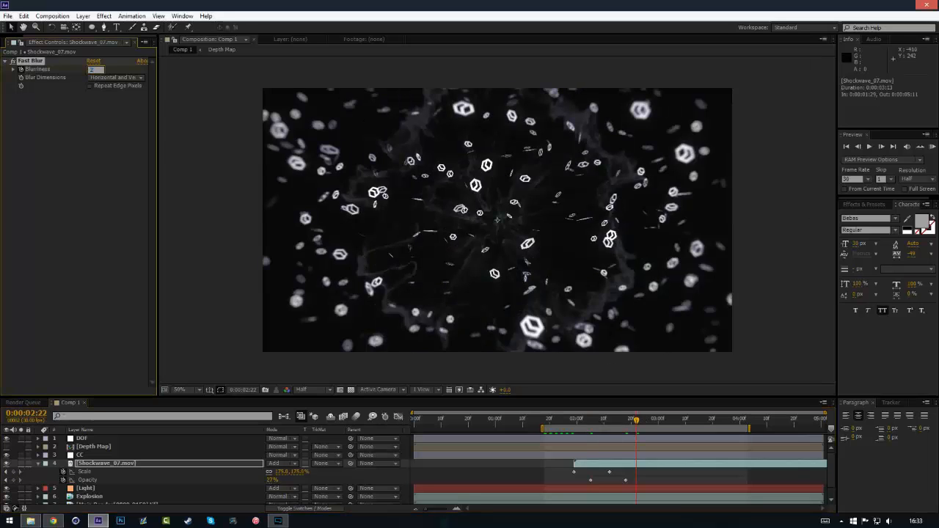
key(Return)
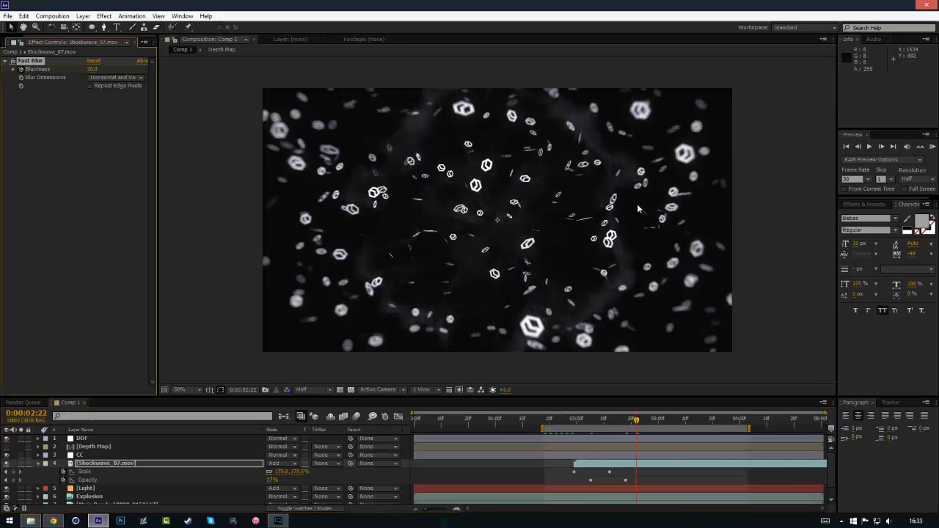
click(90, 69)
text(10)
key(Return)
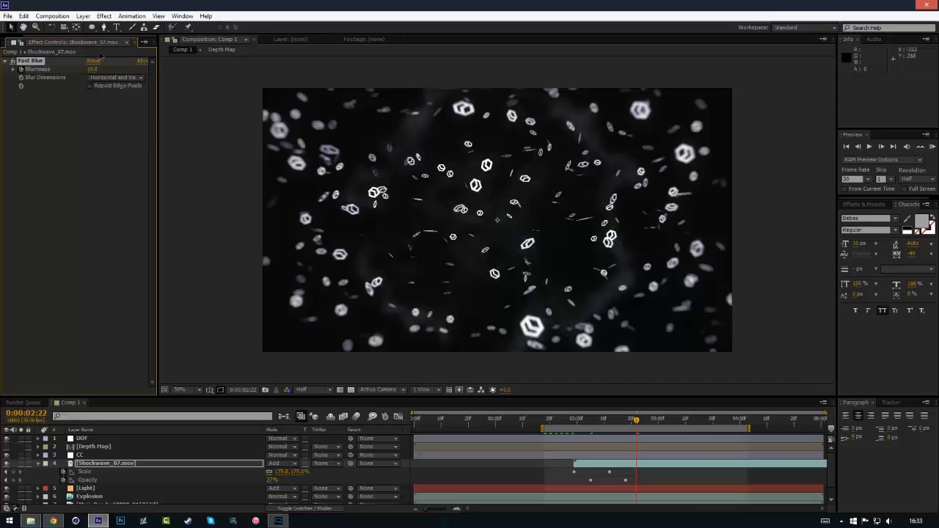
click(39, 464)
click(506, 459)
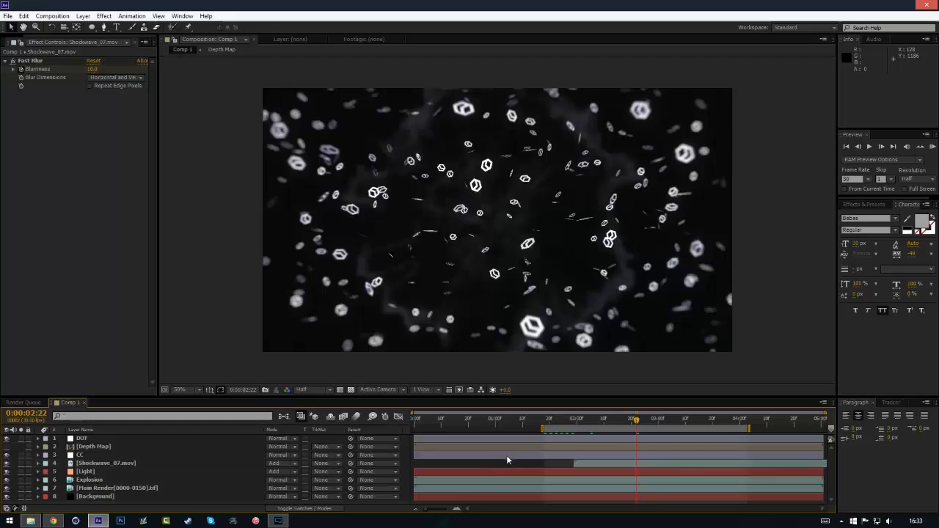
RAM-preview the work area to check the shockwave's scaling, fade and blur
click(932, 146)
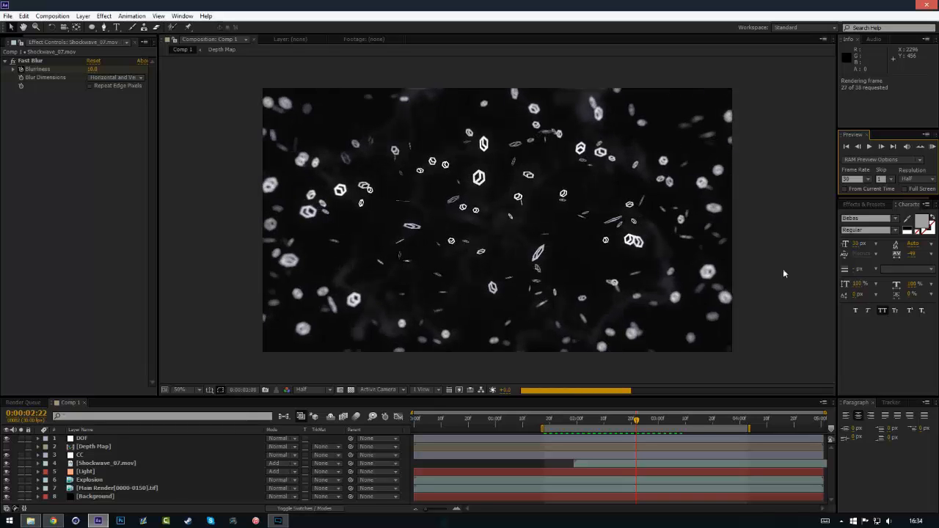
key(space)
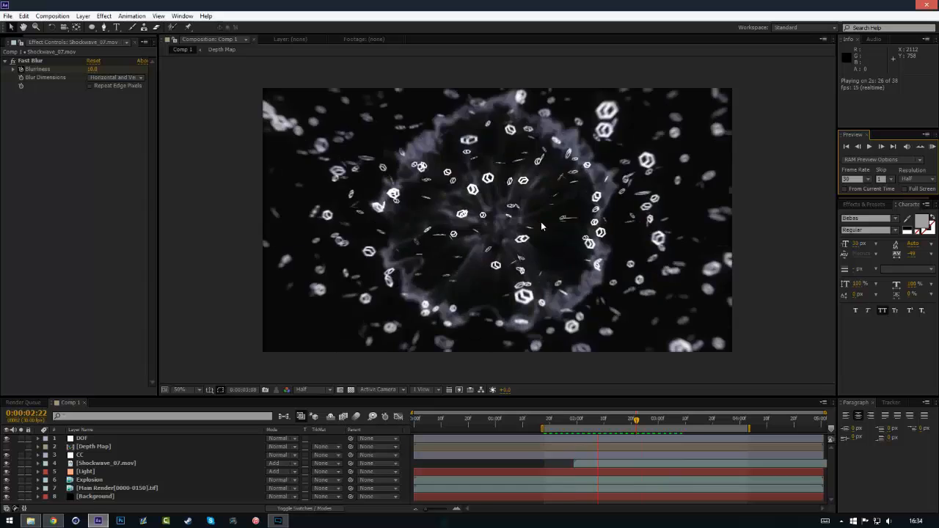
key(space)
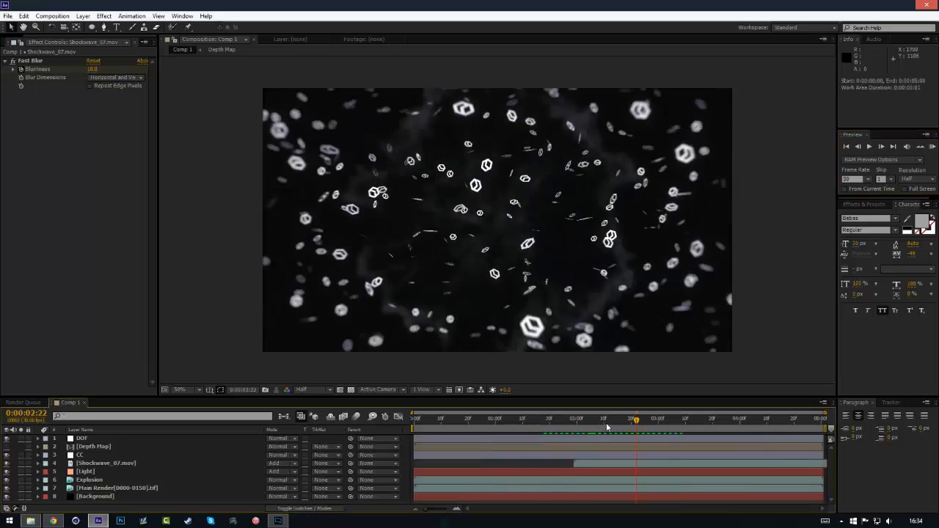
At 0:00:02:17, create a text layer reading BOOM and enlarge its font size to about 227 px
drag(613, 419, 624, 419)
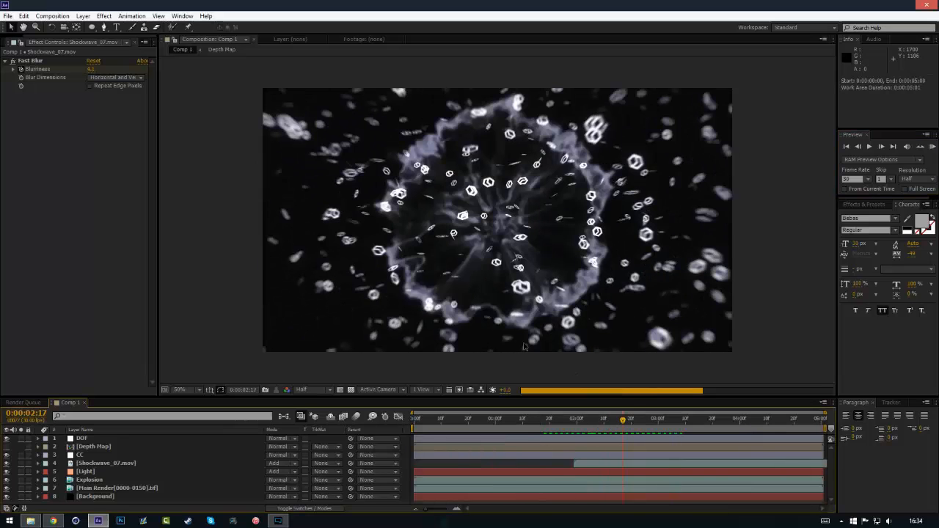
click(116, 28)
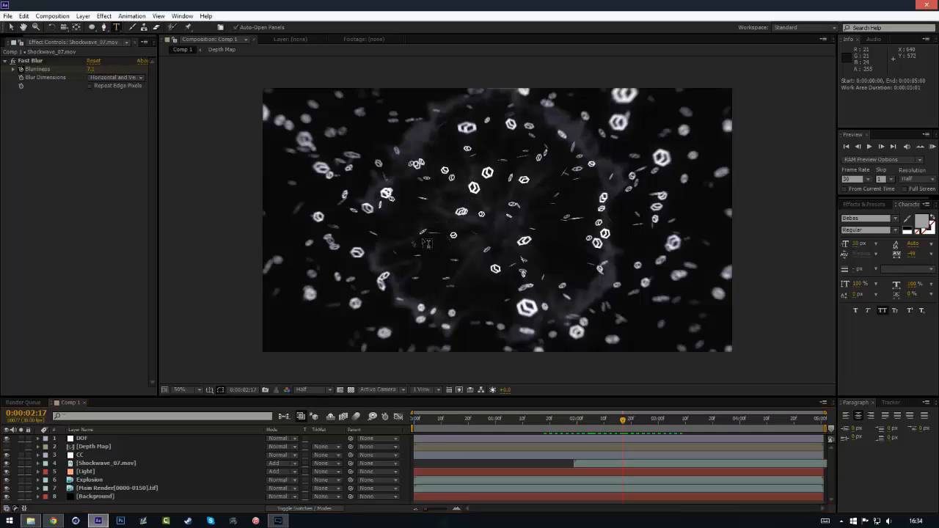
click(441, 235)
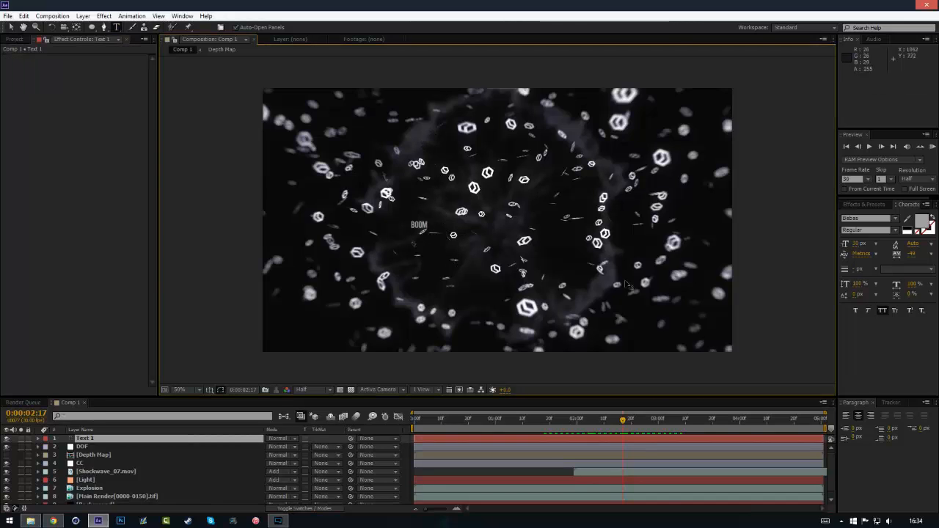
drag(853, 243, 897, 245)
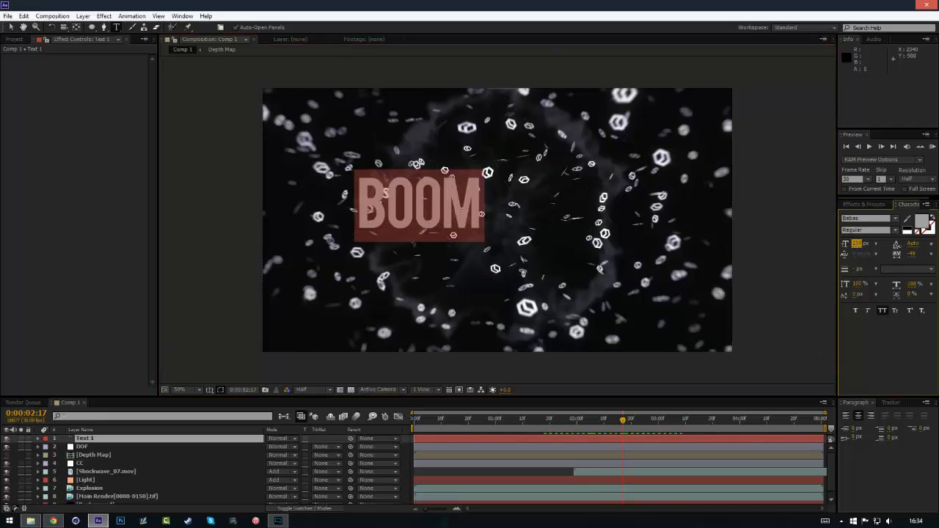
Set the text's fill colour to FFFFFF and extend the wording to BOOM!
click(921, 221)
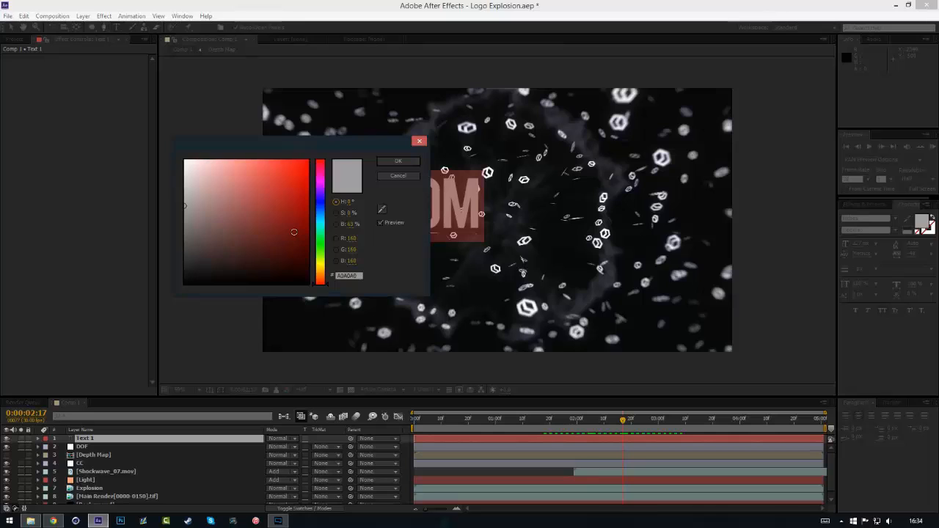
text(FFFFFF)
key(Return)
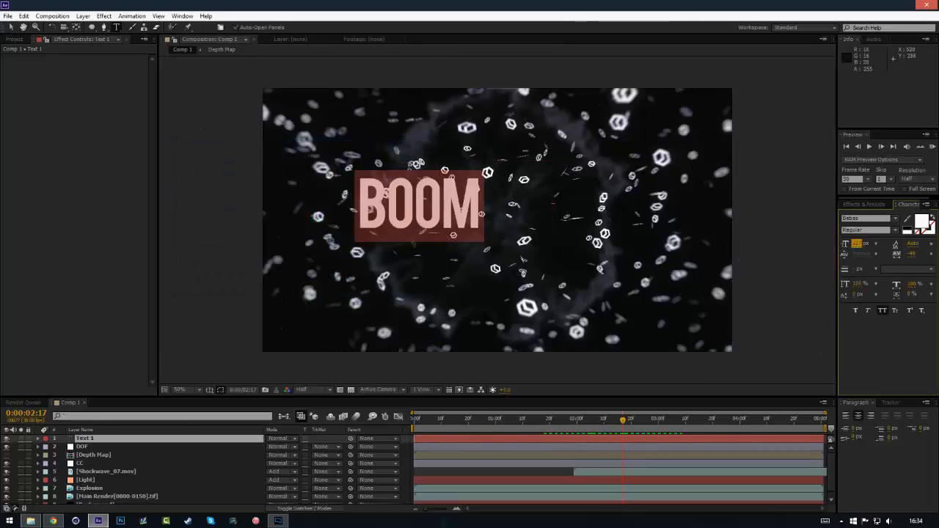
key(Escape)
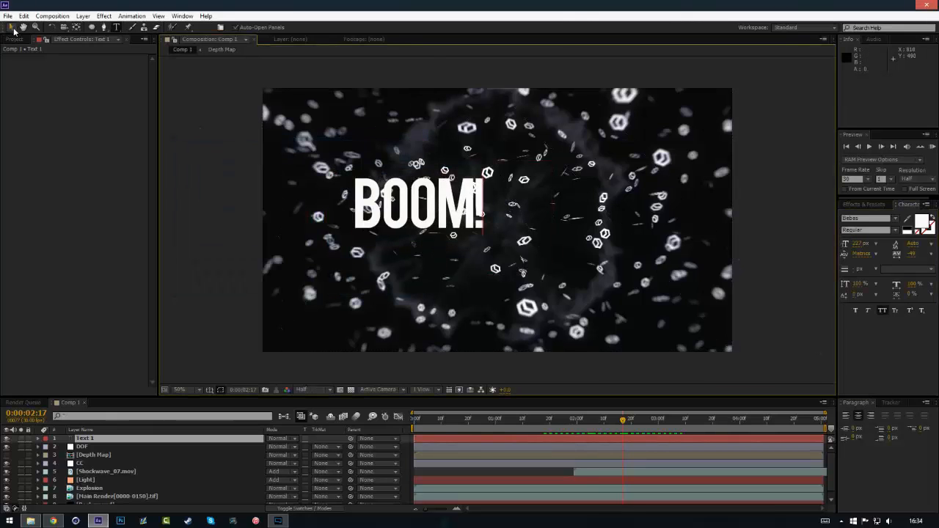
Show the Title/Action Safe guides and use them to centre the BOOM! text in the frame
click(220, 390)
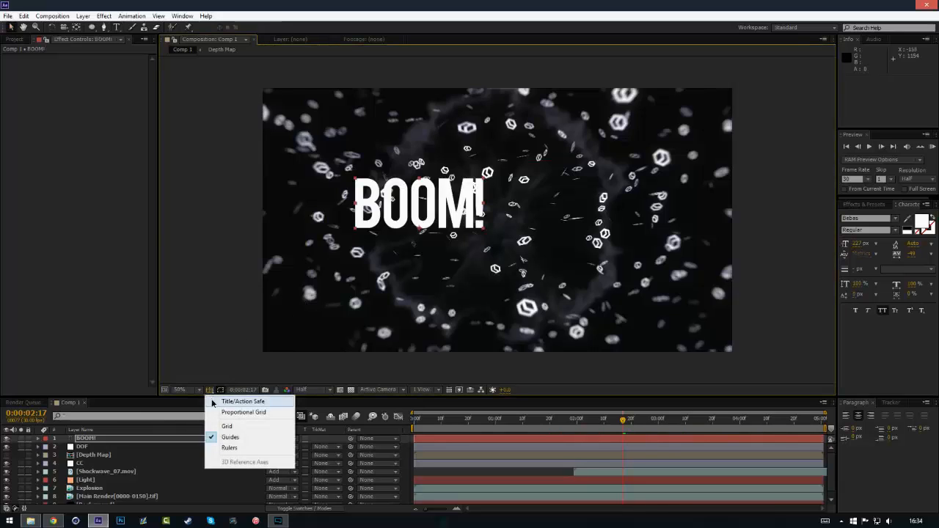
click(220, 400)
drag(470, 213, 550, 217)
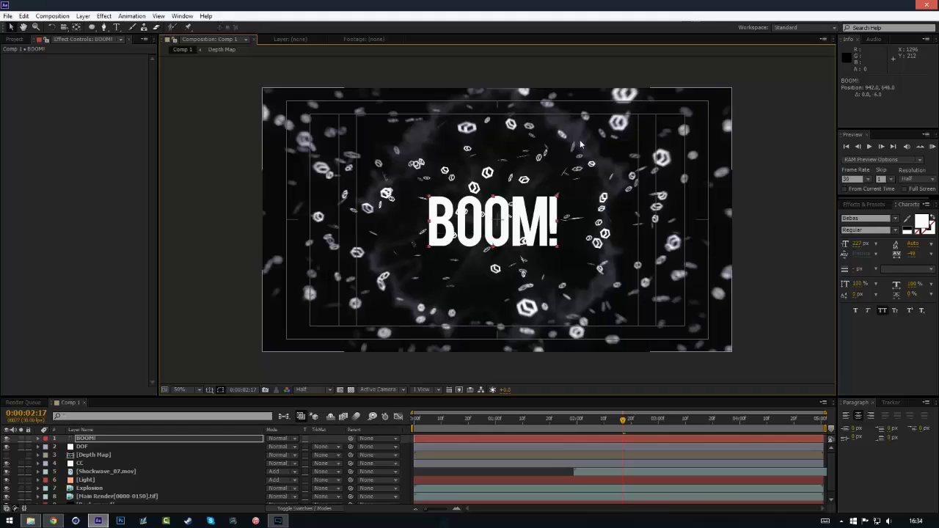
key(Right)
key(Right)
key(Right)
key(Right)
key(Right)
key(Right)
key(Right)
key(Right)
key(Up)
key(Up)
key(Up)
key(Up)
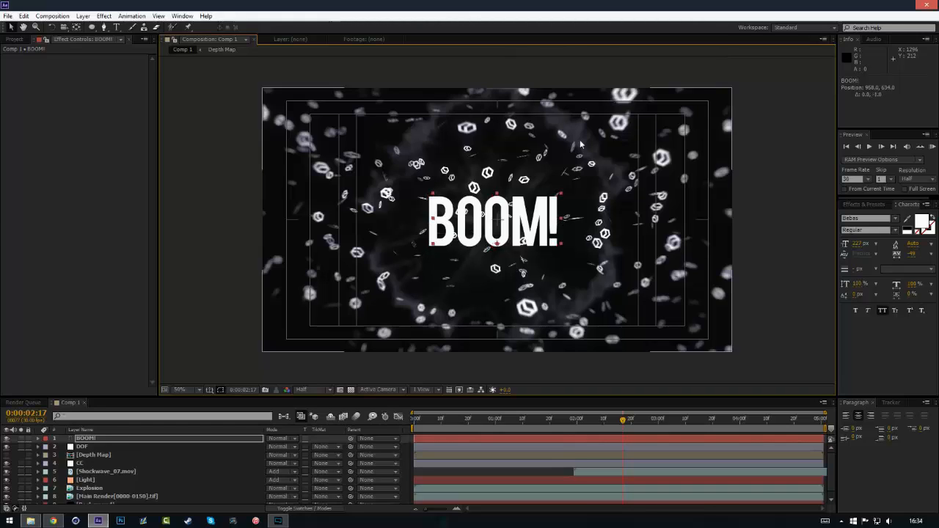
Hide the Title/Action Safe guides and move the BOOM! layer directly beneath the CC layer
click(209, 389)
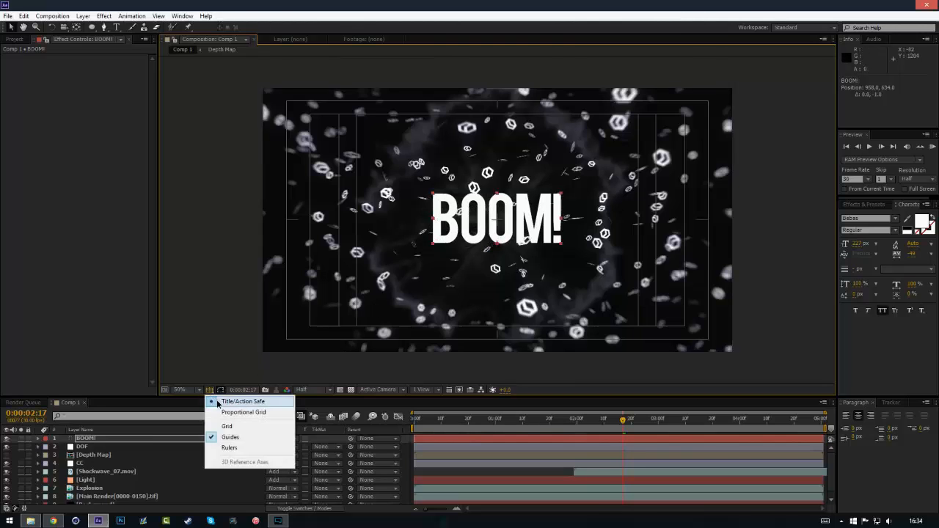
click(275, 404)
right_click(100, 78)
click(93, 440)
double_click(92, 439)
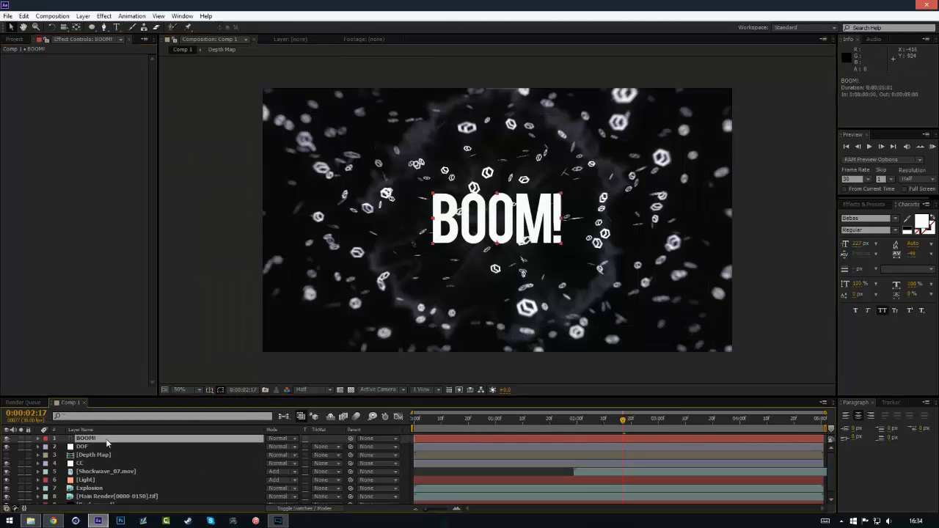
click(112, 464)
drag(99, 439, 117, 469)
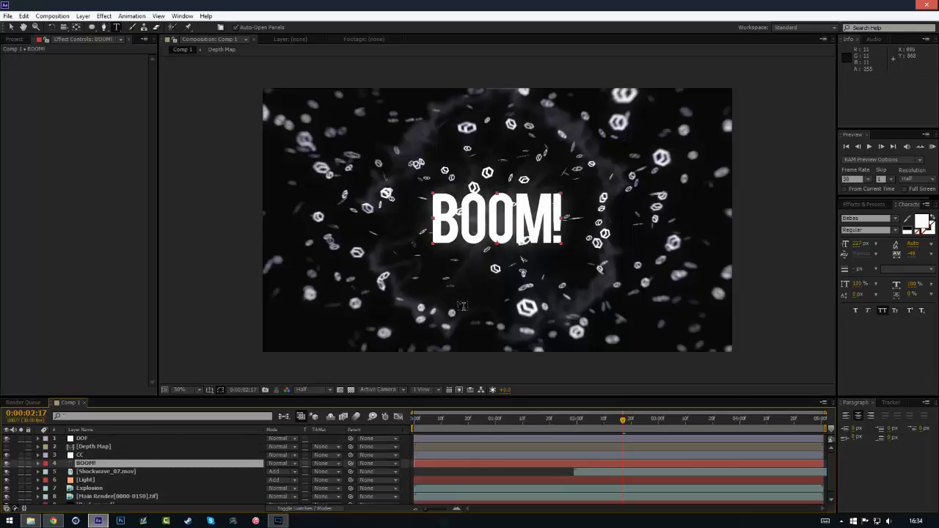
Use the Pan Behind tool to move the BOOM! layer's anchor point to the centre of the text
click(10, 30)
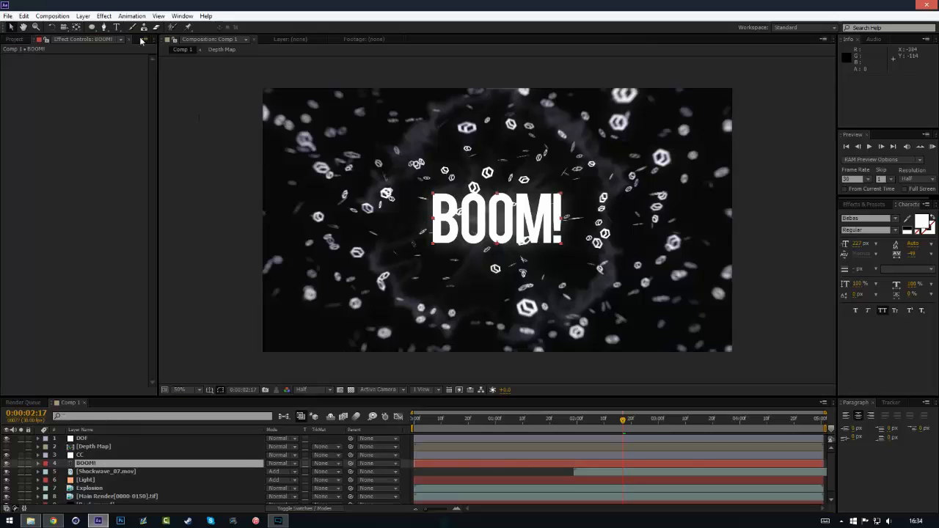
click(77, 29)
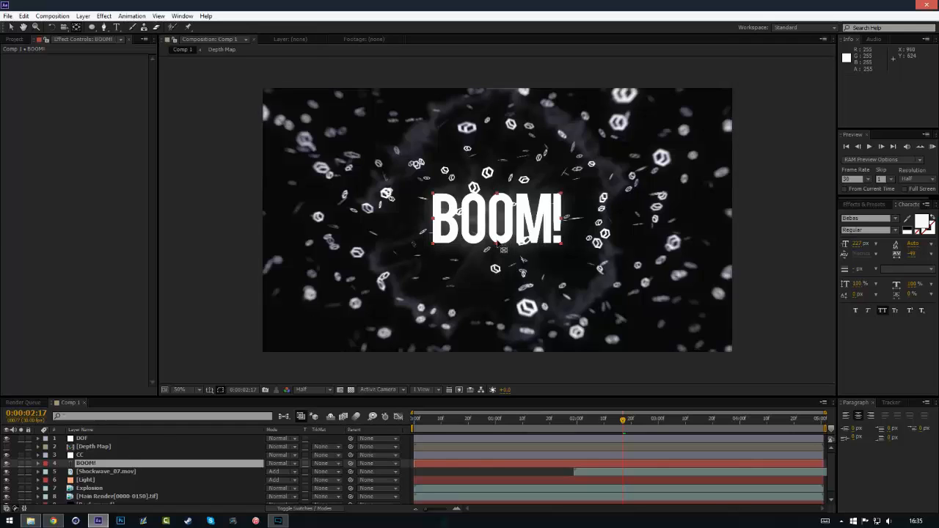
drag(505, 250, 498, 220)
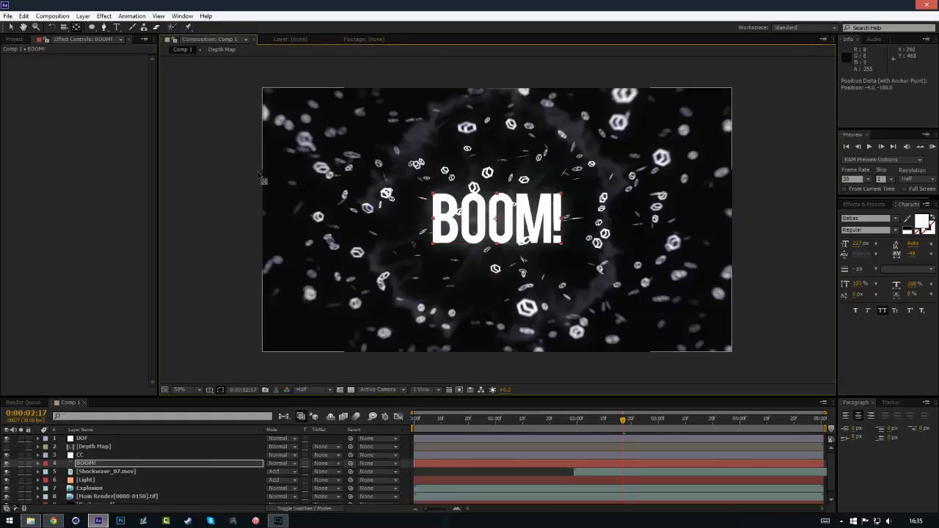
click(11, 28)
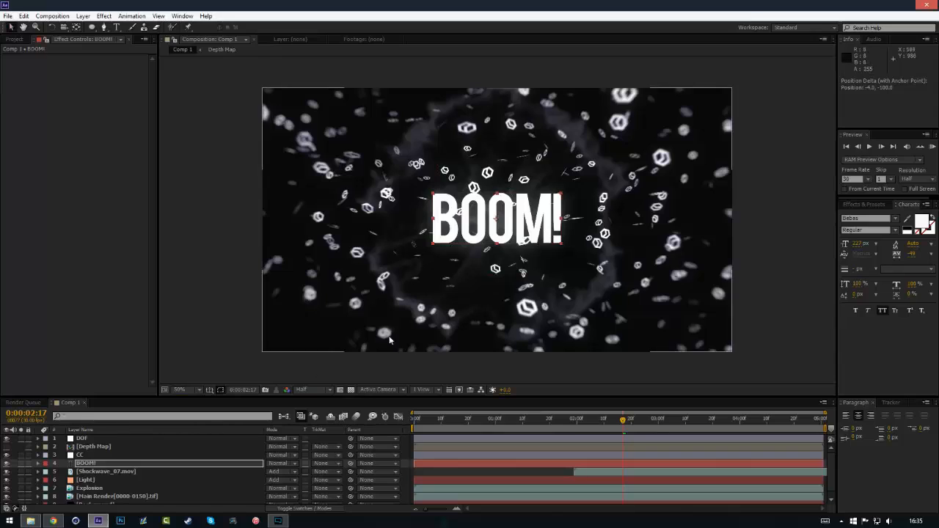
At 0:00:01:29, set the BOOM! layer's Scale to 0% and start keyframing it
click(99, 465)
key(s)
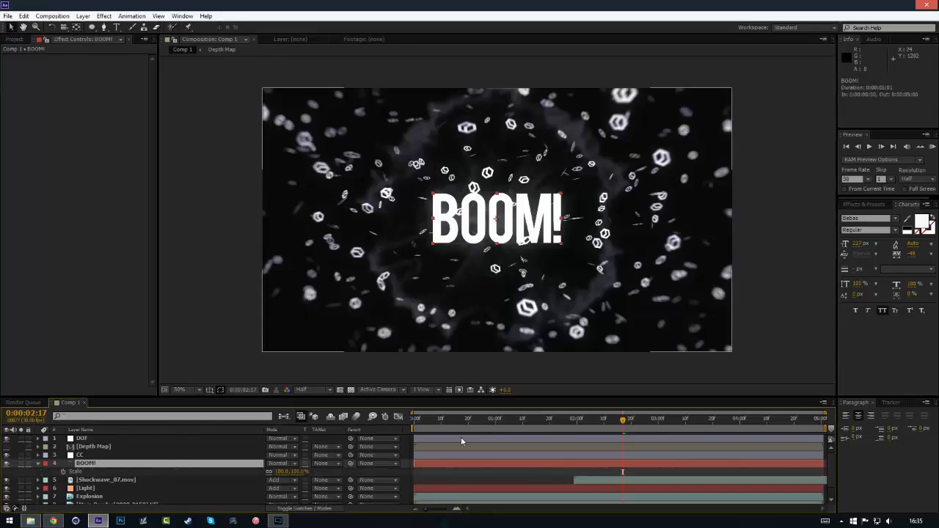
drag(622, 420, 573, 422)
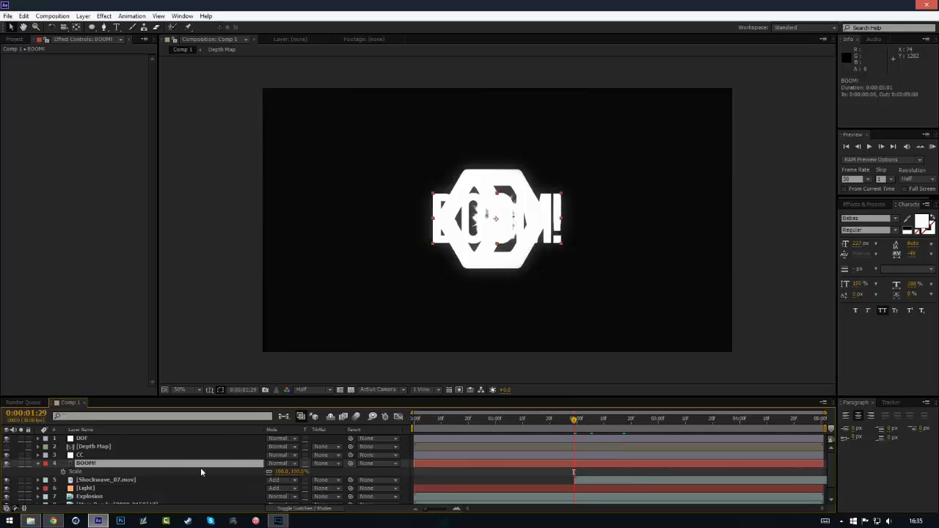
click(281, 471)
text(00.0)
key(Return)
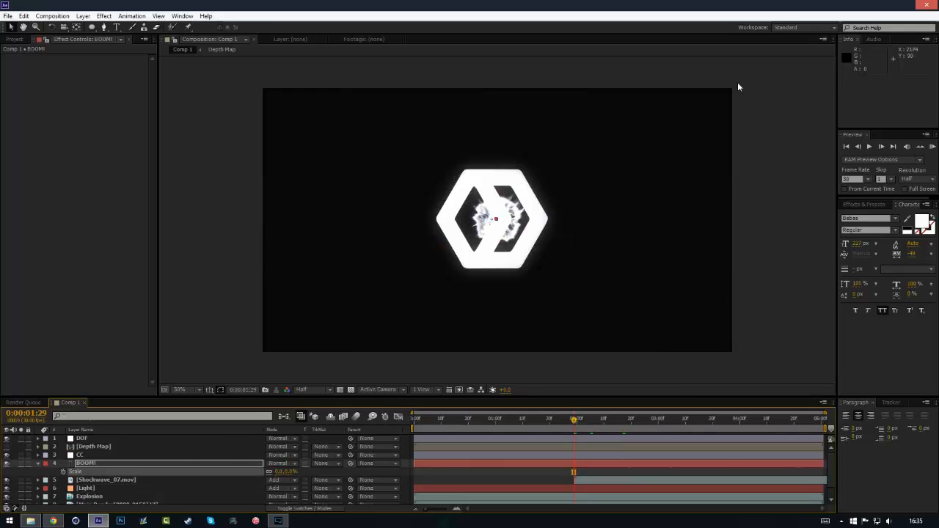
click(63, 472)
At 0:00:02:12, keyframe the BOOM! layer's Scale at 100%
click(581, 423)
drag(589, 424, 621, 422)
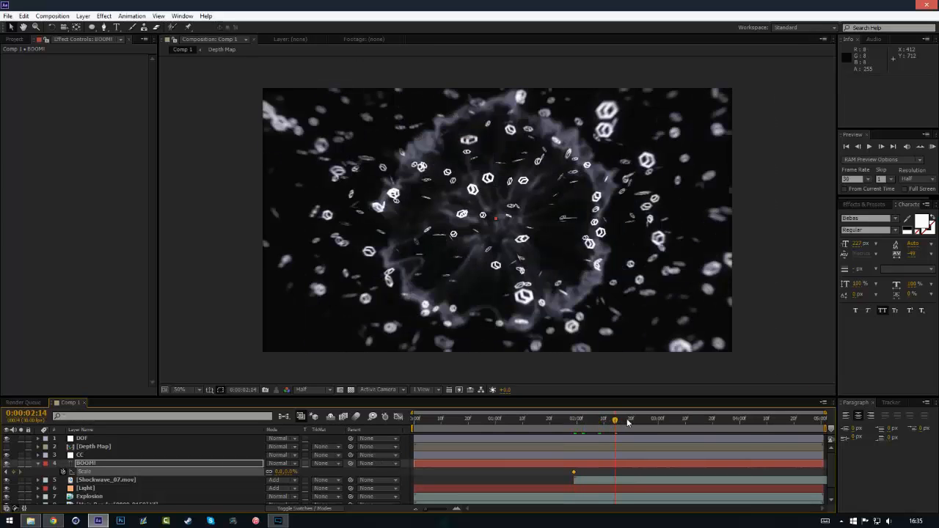
key(Page_Down)
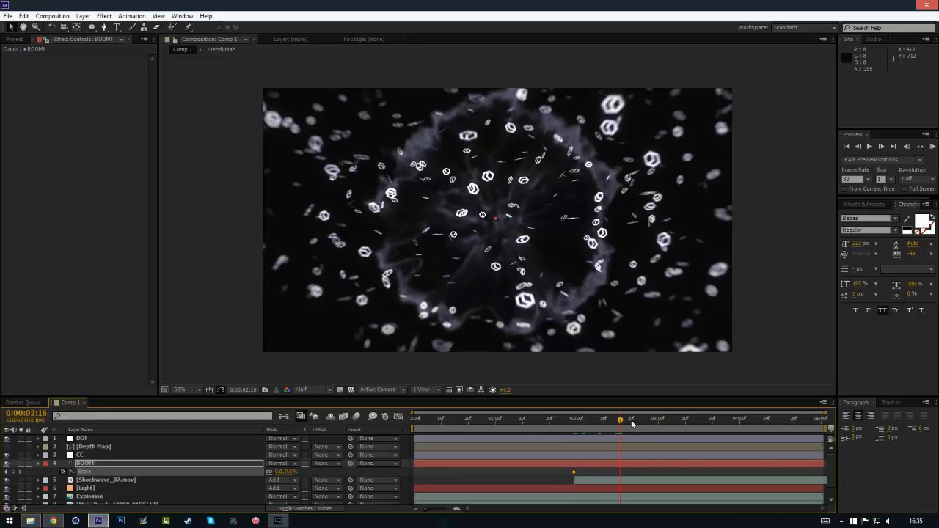
key(Page_Up)
key(Page_Up)
key(Page_Up)
key(Page_Up)
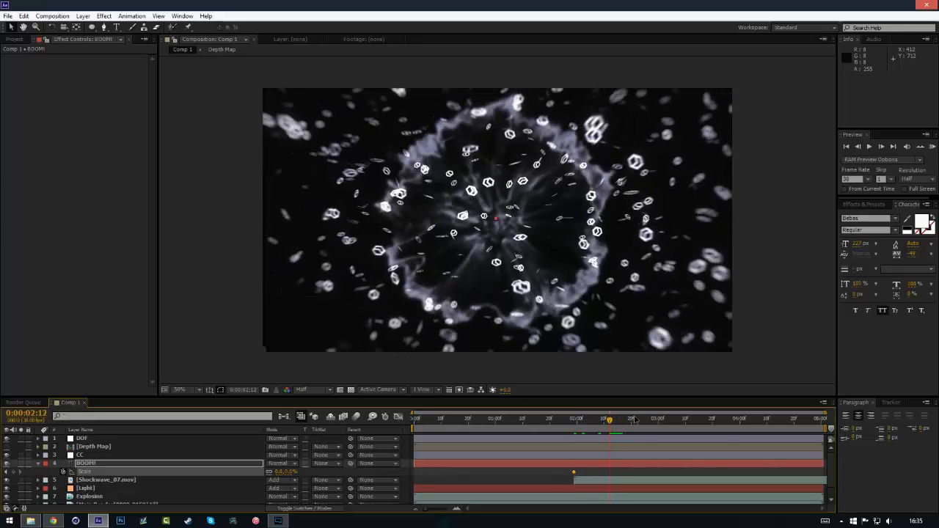
key(Page_Up)
key(Page_Up)
key(Page_Down)
key(Page_Down)
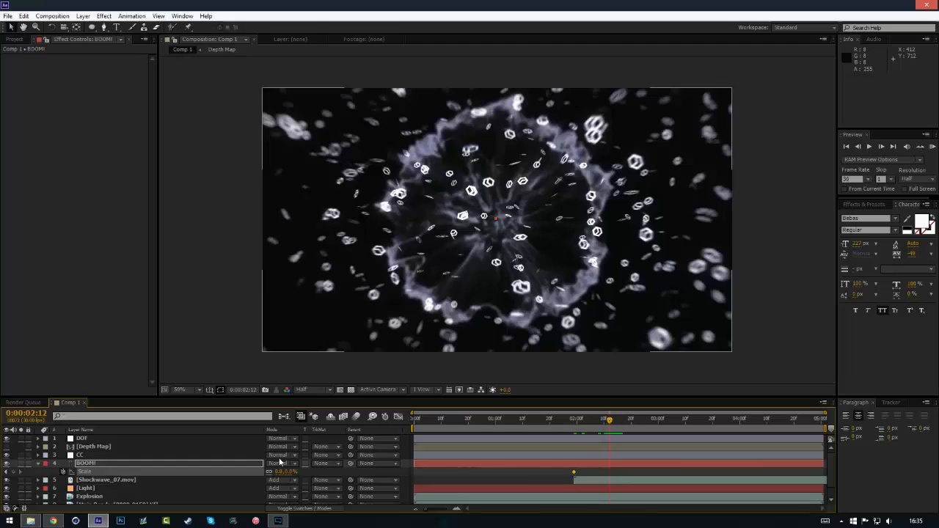
click(278, 472)
text(100)
key(Return)
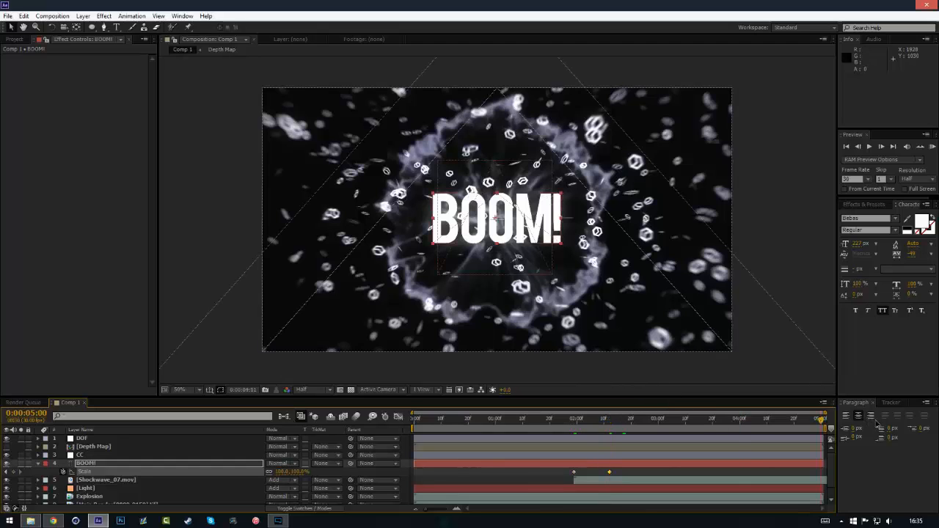
At the composition's end, 0:00:05:00, keyframe the BOOM! layer's Scale at 110%
key(End)
click(282, 472)
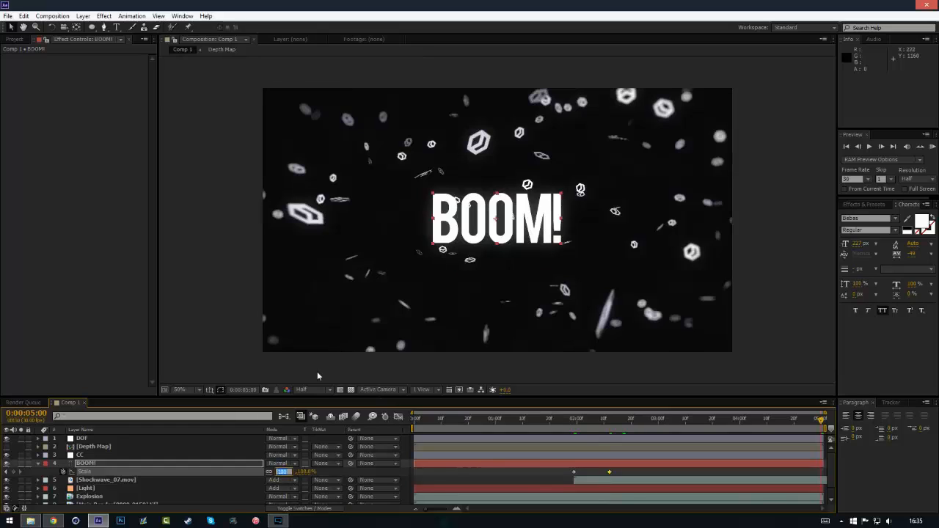
text(110)
key(Return)
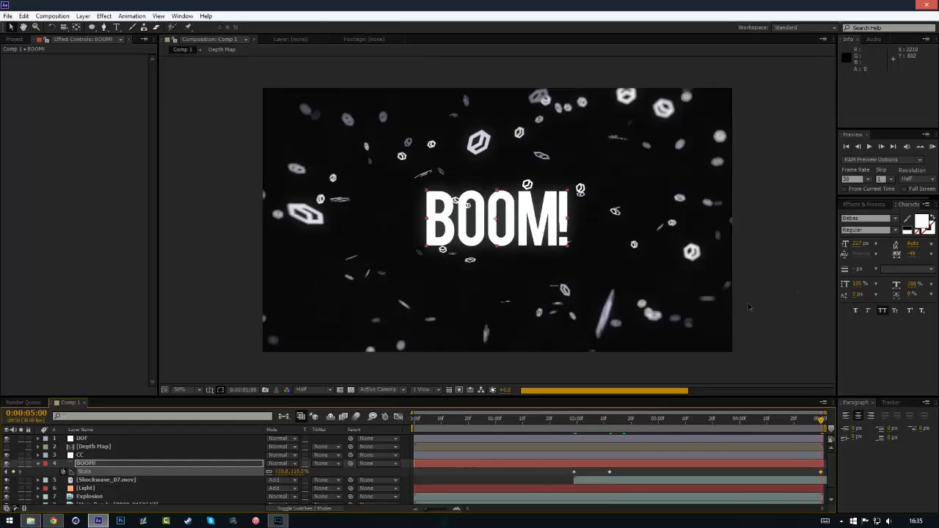
Start the work area at 0:00:01:16 and RAM-preview the BOOM! scale animation
click(539, 421)
key(b)
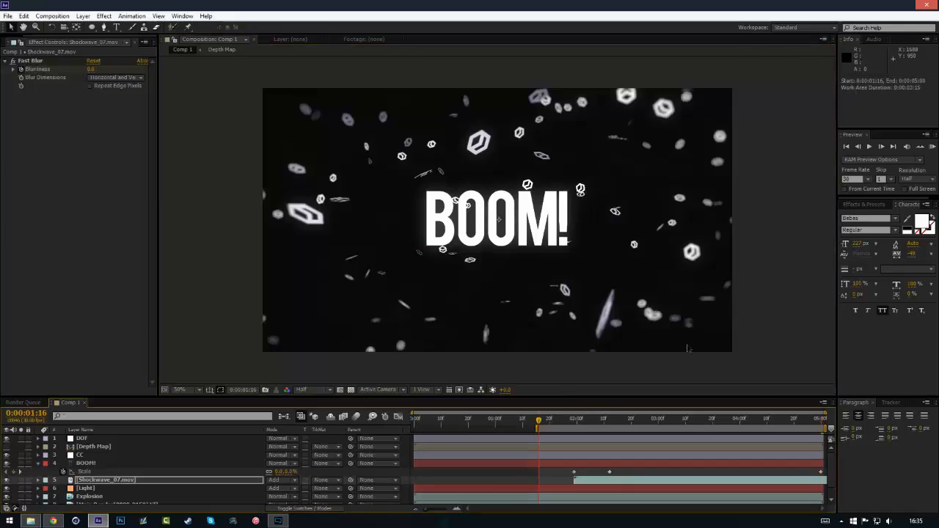
click(932, 146)
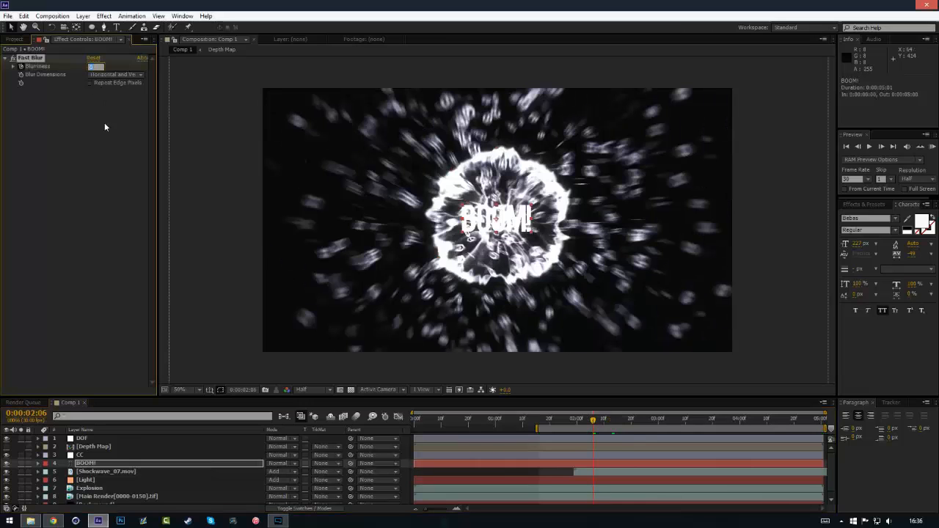
Keyframe the BOOM! layer's Fast Blur Blurriness at 20 at 0:00:02:06 and 0 at 0:00:02:19
text(20)
key(Return)
click(631, 420)
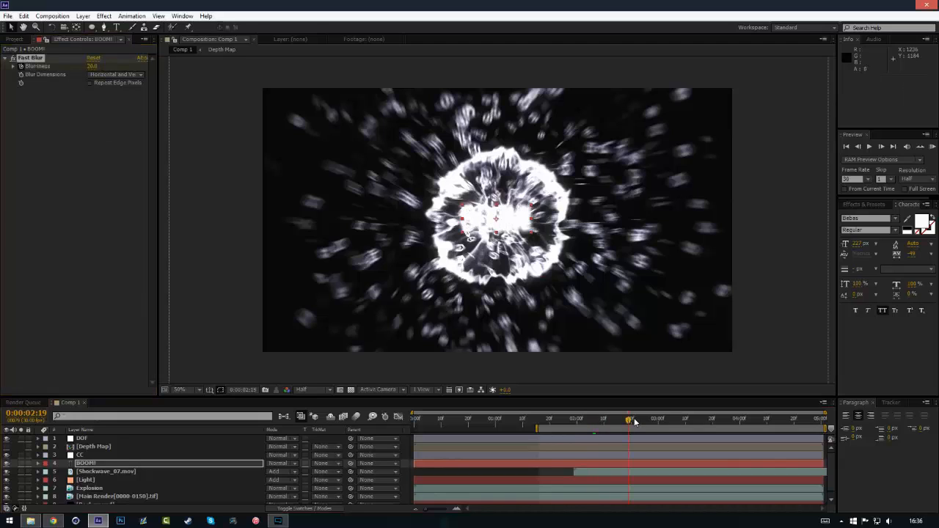
click(93, 66)
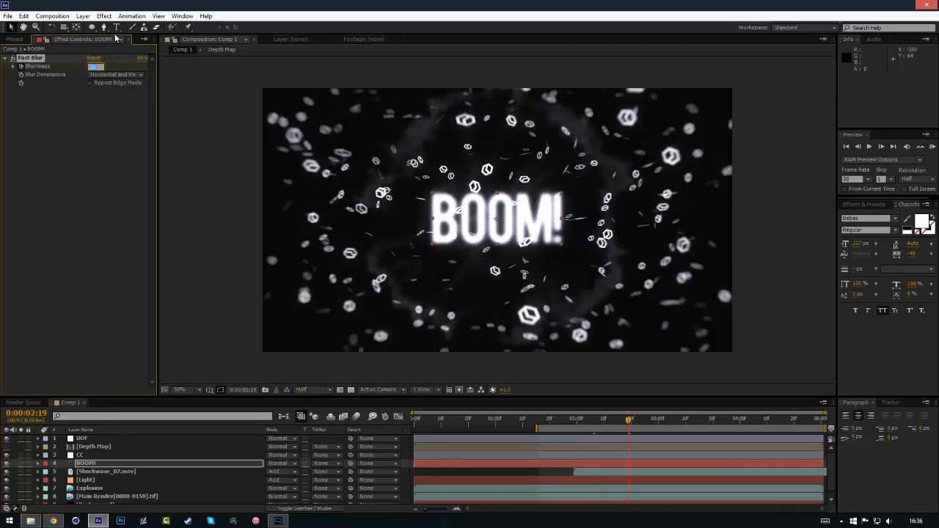
text(0)
key(Return)
Reduce the BOOM! text's font size to about 199 px and RAM-preview the work area
click(858, 243)
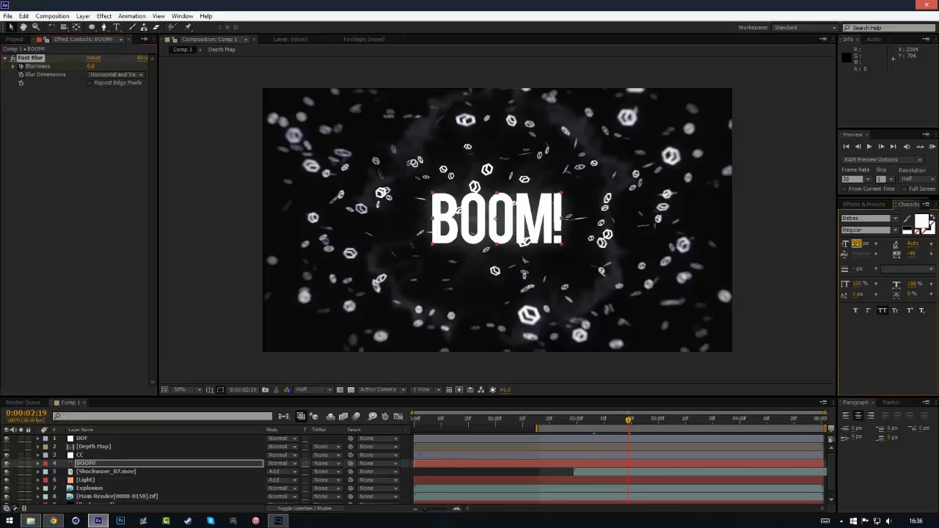
drag(856, 243, 833, 247)
click(806, 322)
click(527, 476)
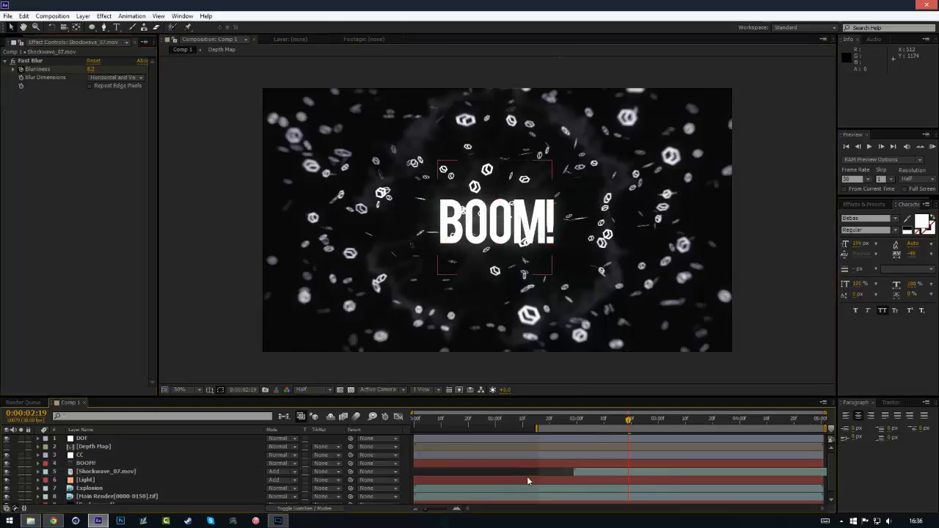
click(932, 146)
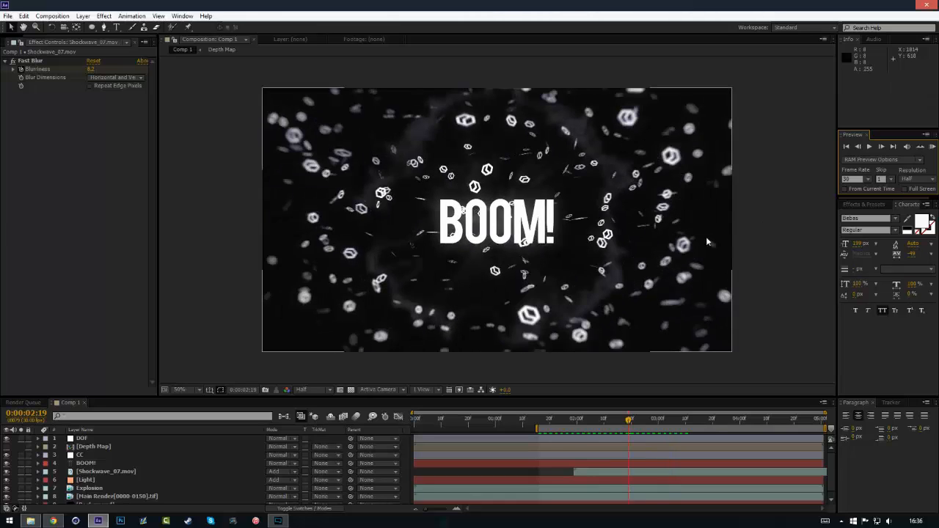
Save the project and set Comp 1's height to 800 px in its composition settings
key(ctrl+s)
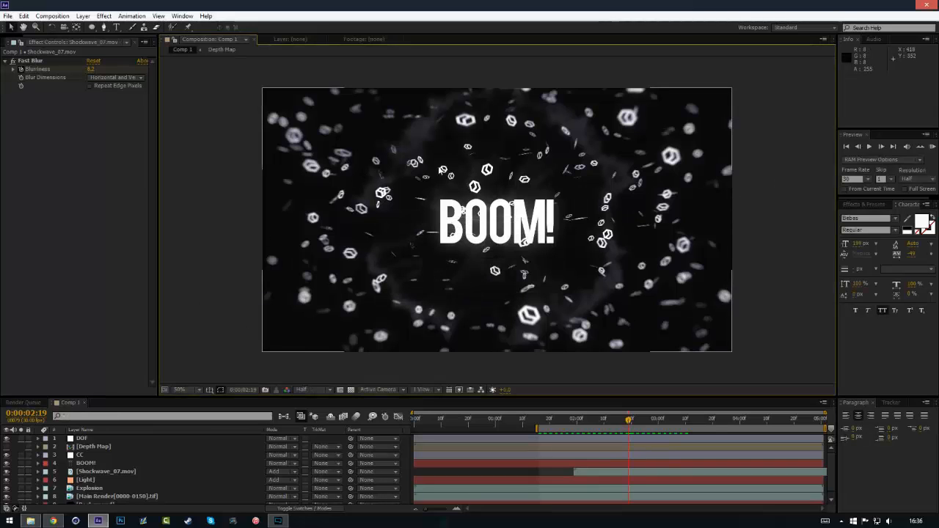
click(53, 15)
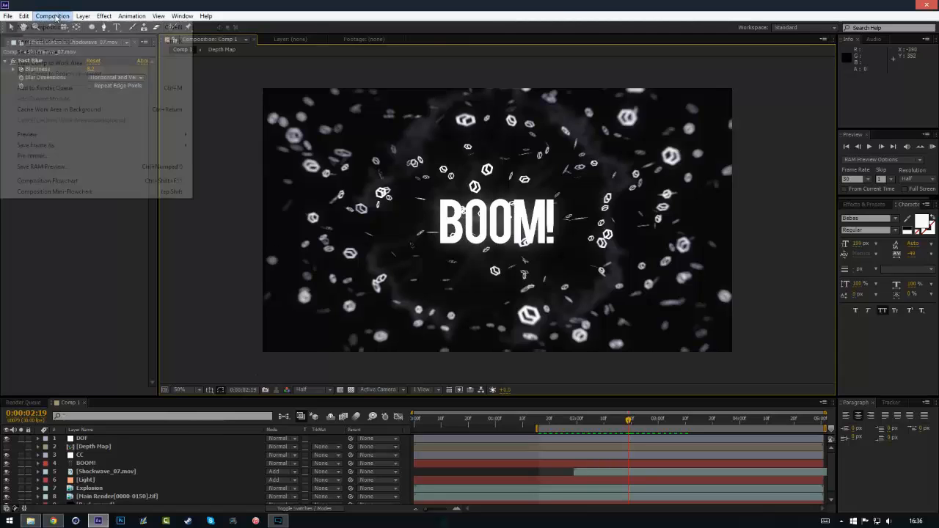
click(67, 41)
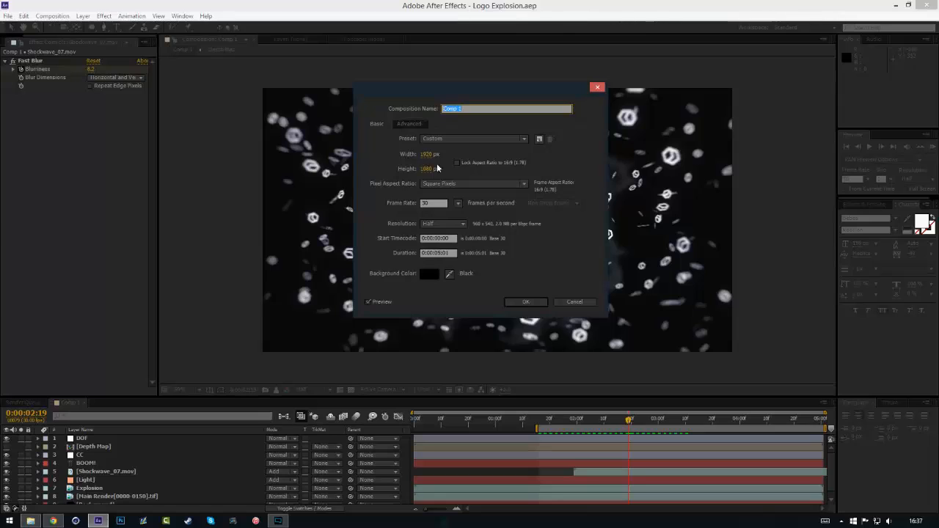
click(428, 168)
text(800)
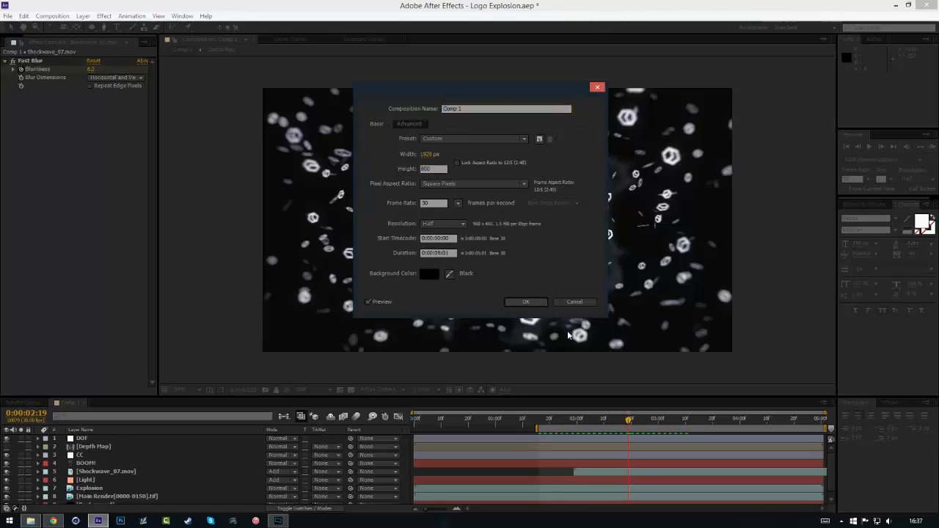
click(522, 302)
click(588, 185)
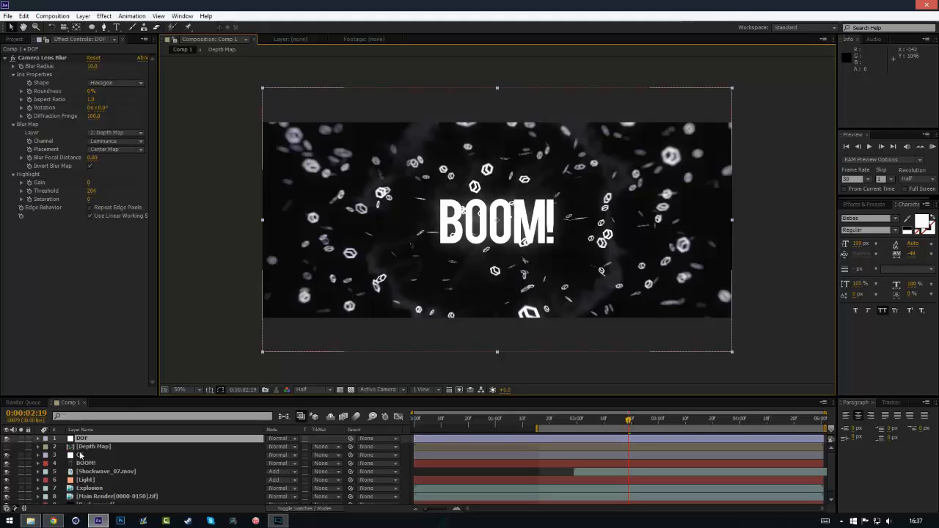
Create a new composition from Comp 1 so that it is nested inside it
click(27, 40)
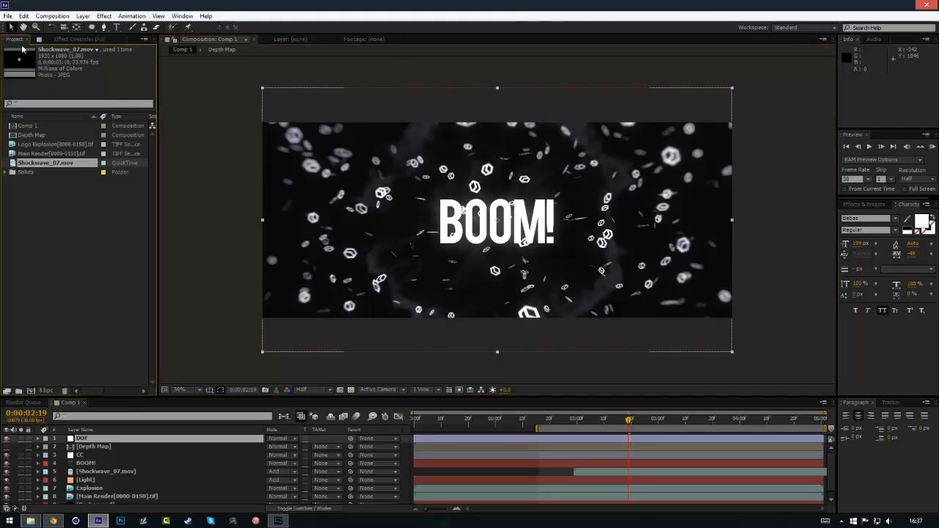
click(44, 212)
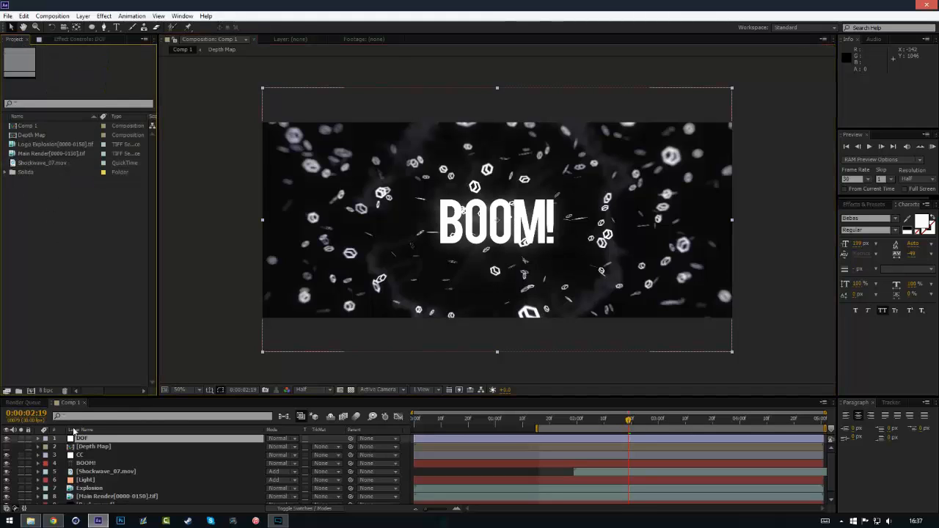
click(22, 128)
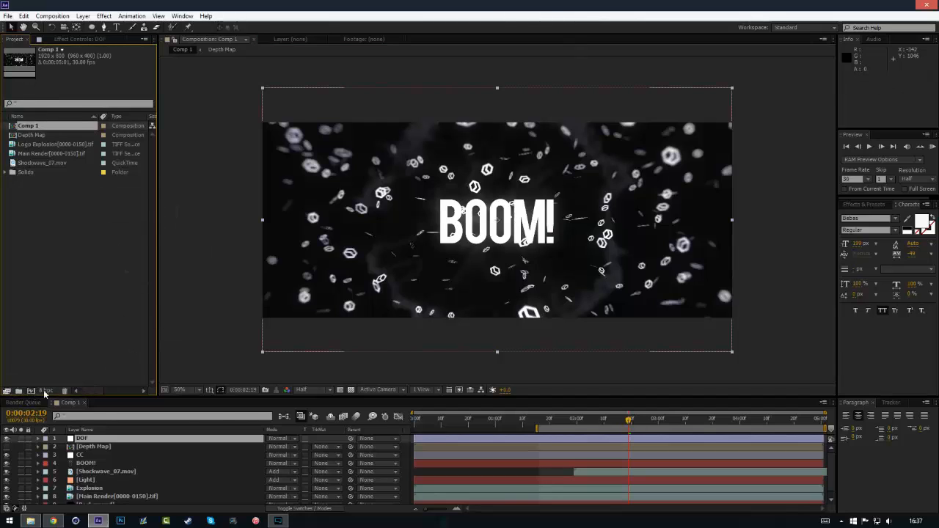
drag(44, 394, 30, 390)
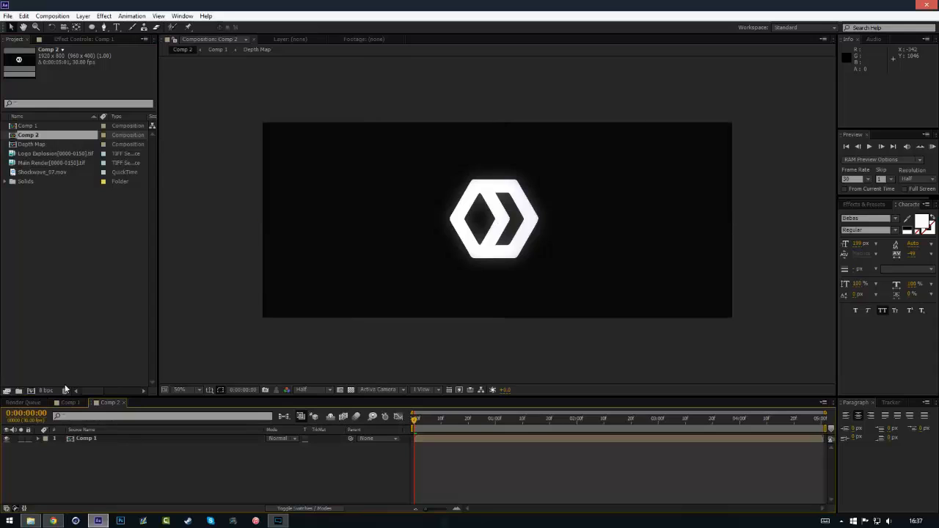
Set Comp 2's height to 1080 px and check the letterboxed frame at 0:00:01:22 and 0:00:02:29
click(52, 15)
click(73, 39)
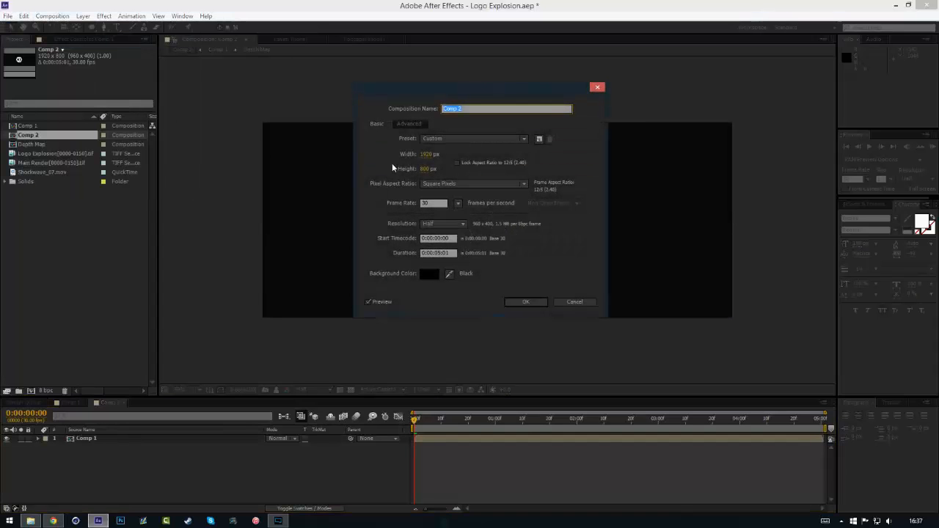
drag(430, 171, 429, 203)
text(1)
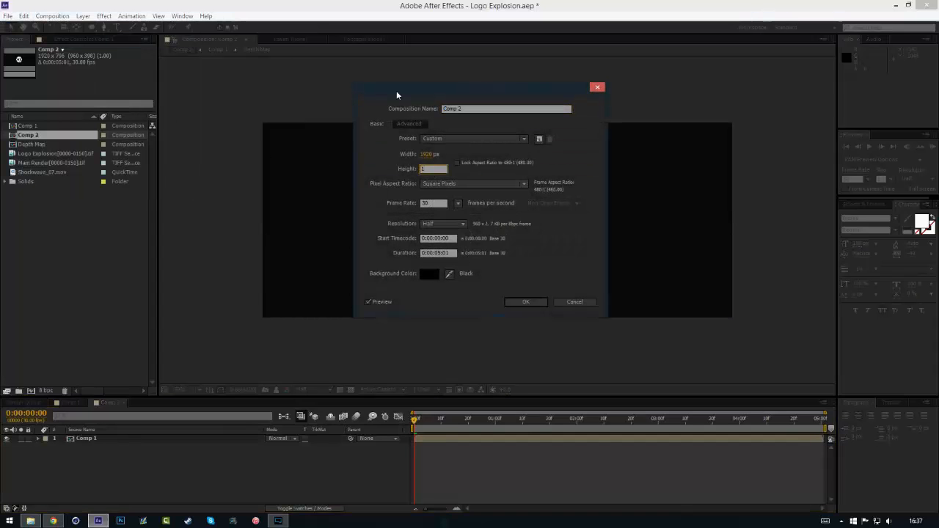
text(080)
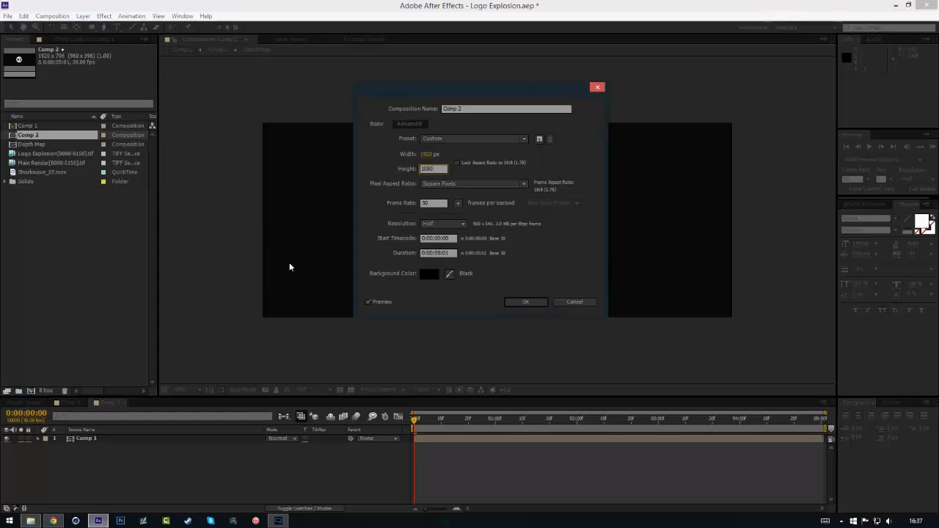
click(532, 303)
click(555, 424)
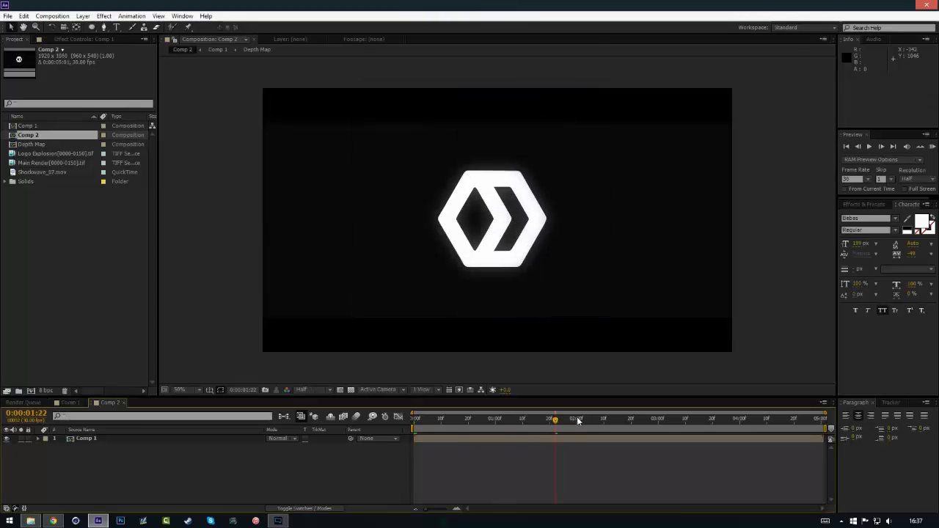
click(656, 423)
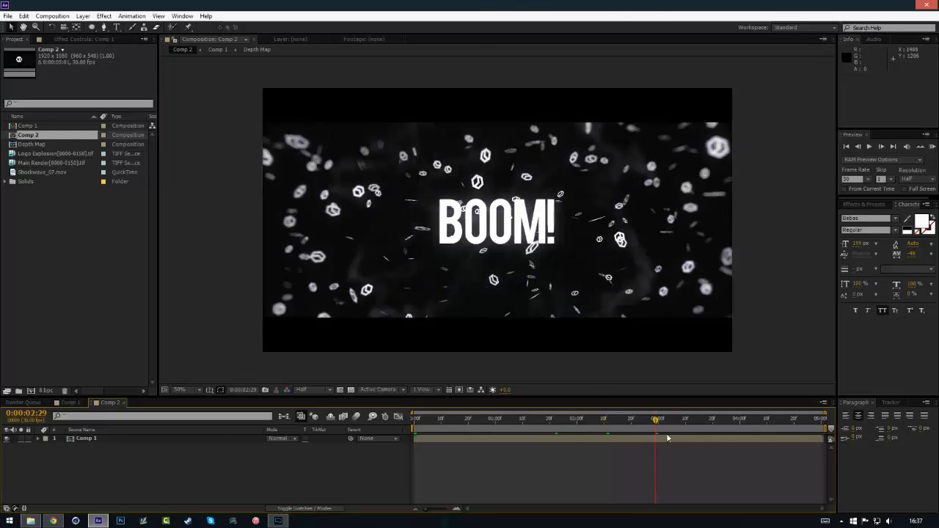
Add a new adjustment layer above Comp 1 in Comp 2 and apply the Curves effect to it
click(83, 15)
mouse_move(33, 23)
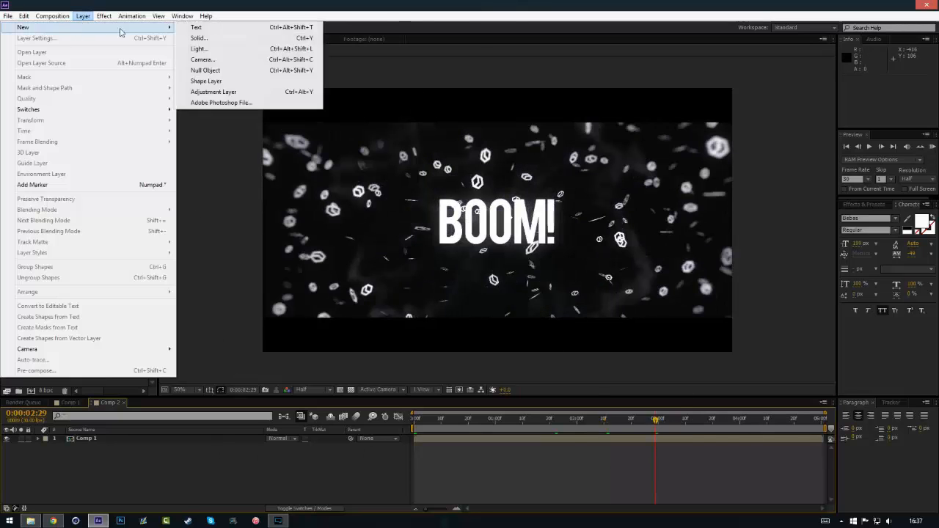
click(207, 89)
click(105, 16)
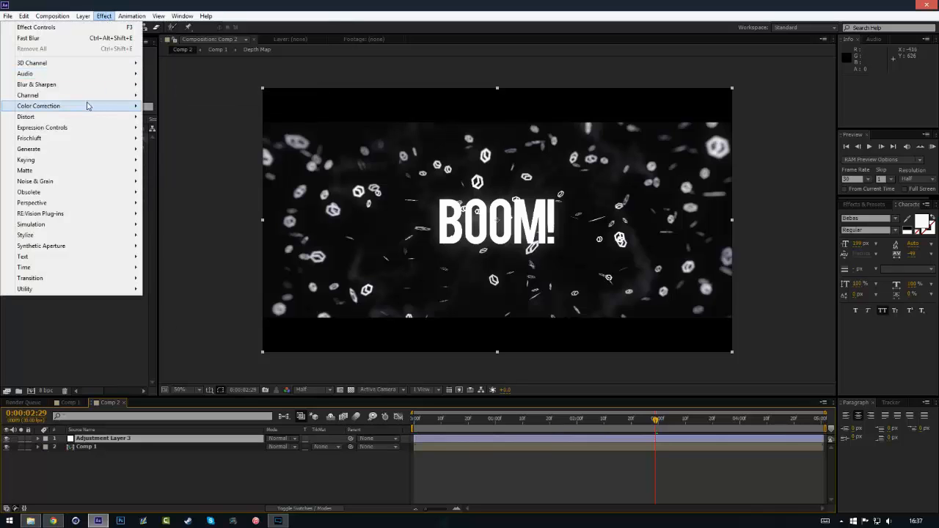
mouse_move(88, 106)
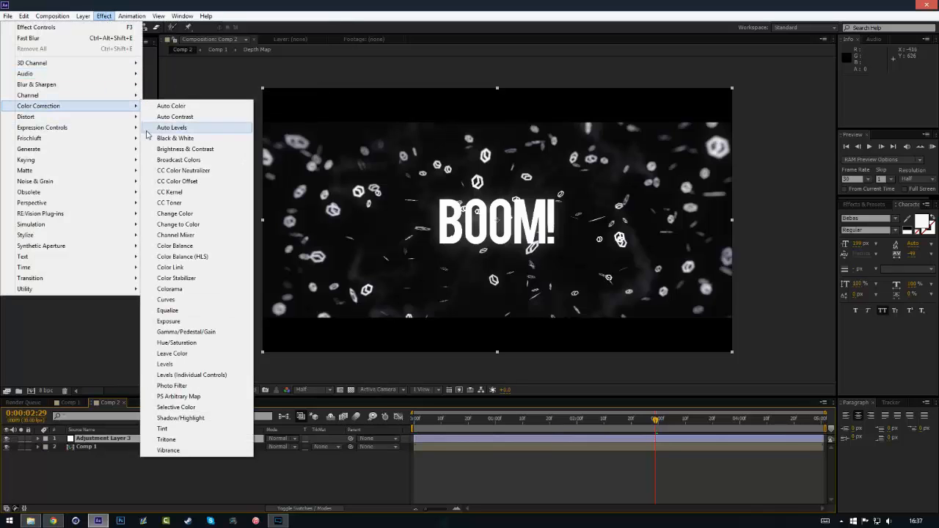
click(174, 299)
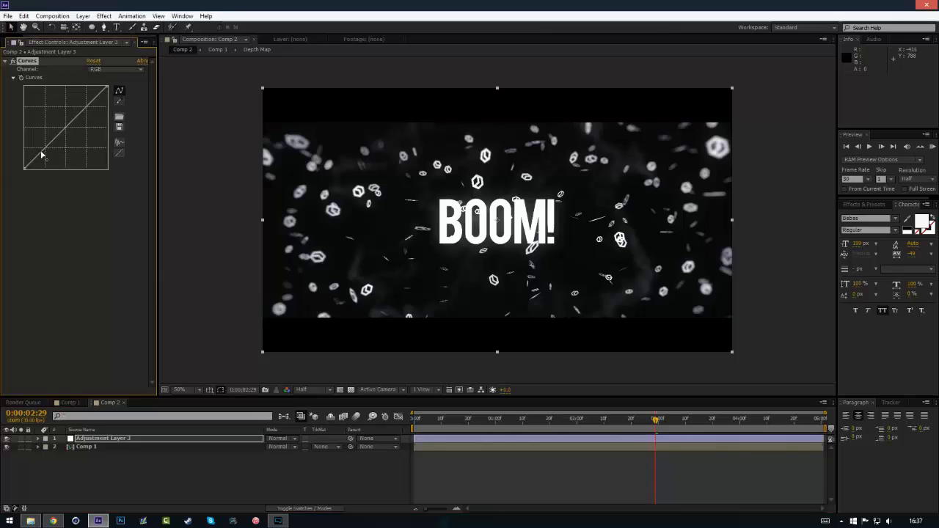
Bend the RGB curve for contrast and, in the Blue channel, raise the black point and shadows and lower the highlights
drag(42, 156, 46, 151)
drag(90, 105, 80, 95)
click(115, 69)
click(109, 112)
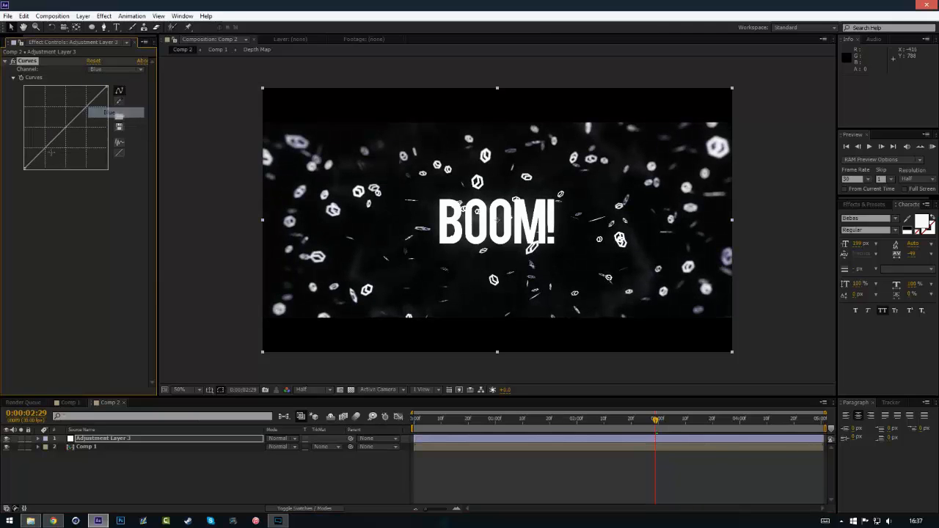
drag(24, 169, 24, 170)
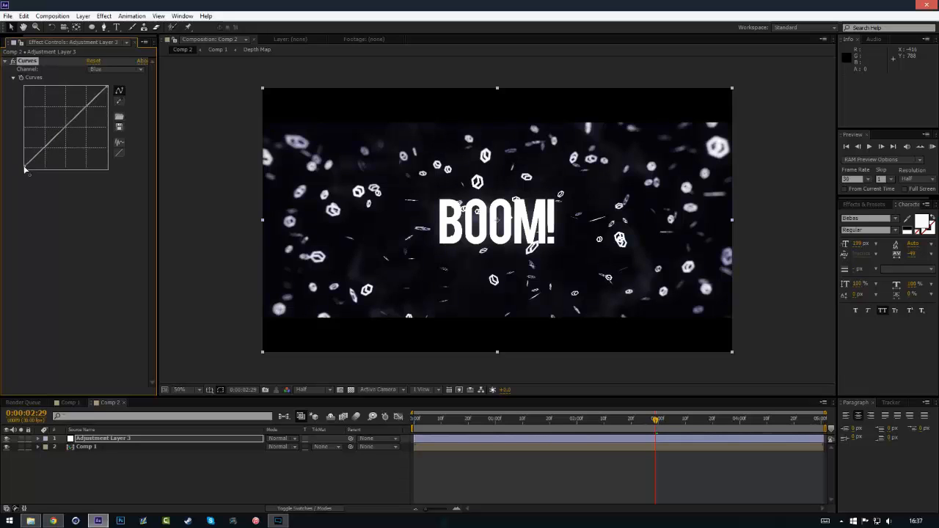
mouse_move(102, 99)
mouse_down()
mouse_move(101, 120)
mouse_move(92, 107)
mouse_up()
drag(47, 148, 48, 146)
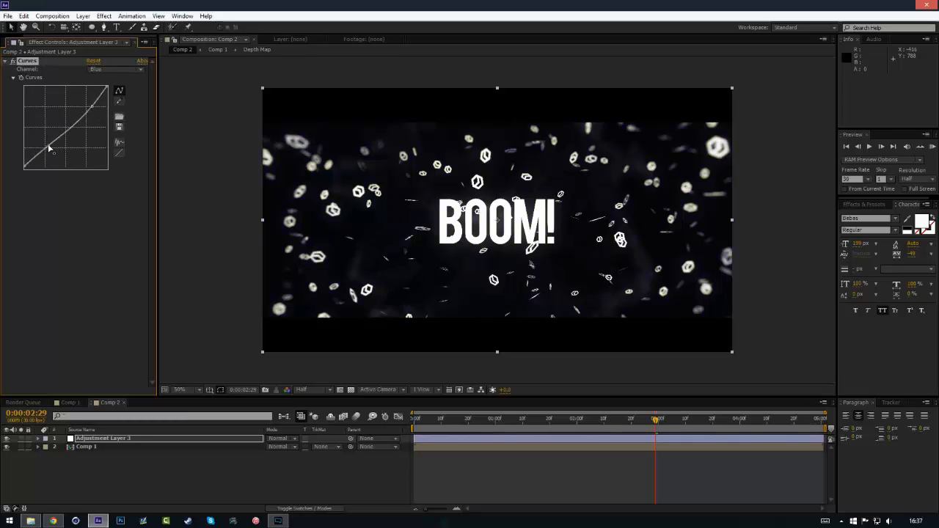
drag(92, 107, 94, 110)
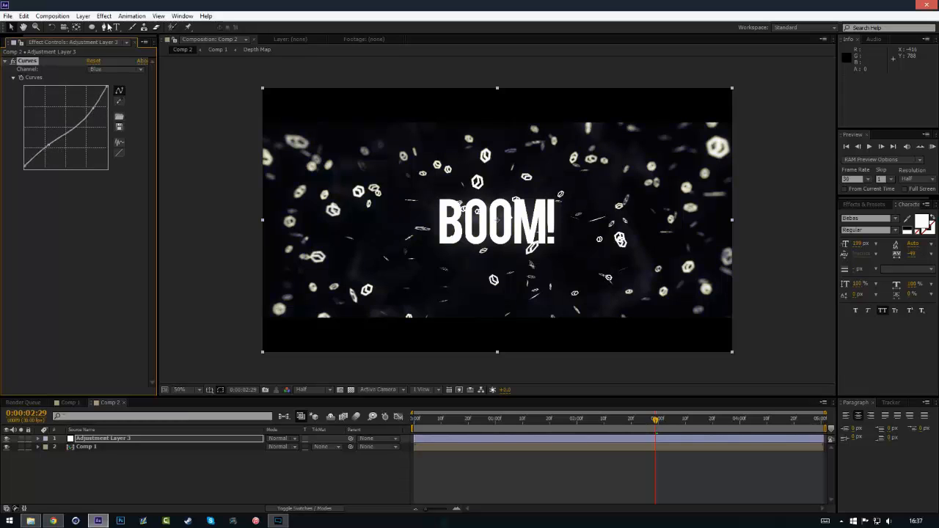
Apply a Glow effect to the adjustment layer with Glow Radius 176 and Glow Intensity 0.3
click(103, 15)
mouse_move(66, 235)
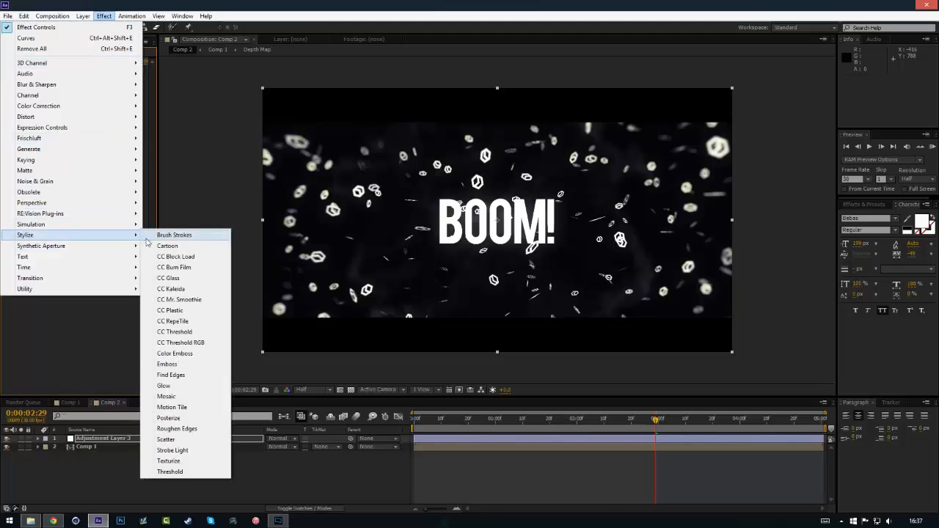
click(164, 385)
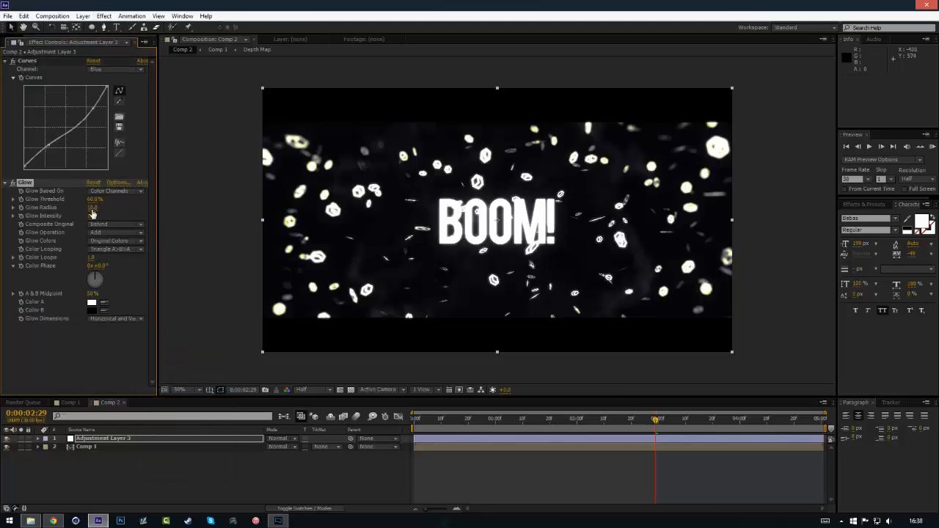
drag(91, 211, 178, 213)
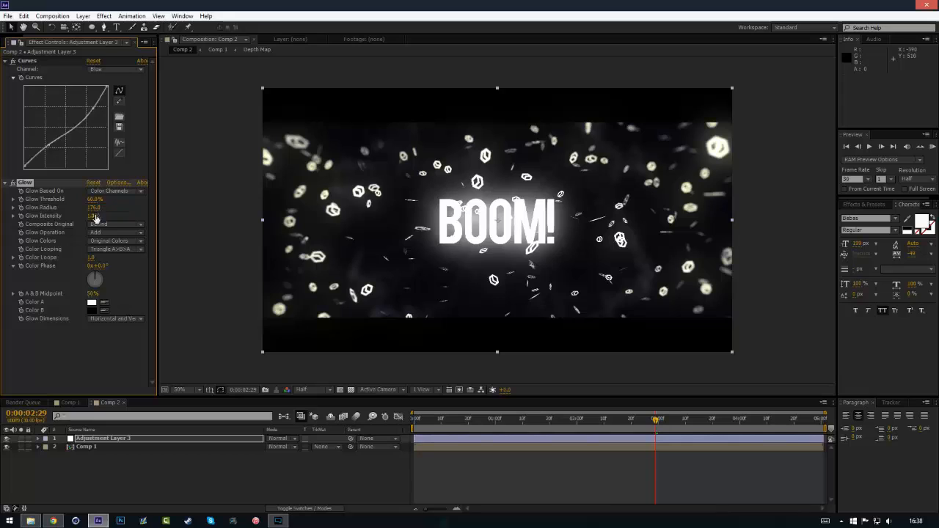
drag(93, 218, 62, 220)
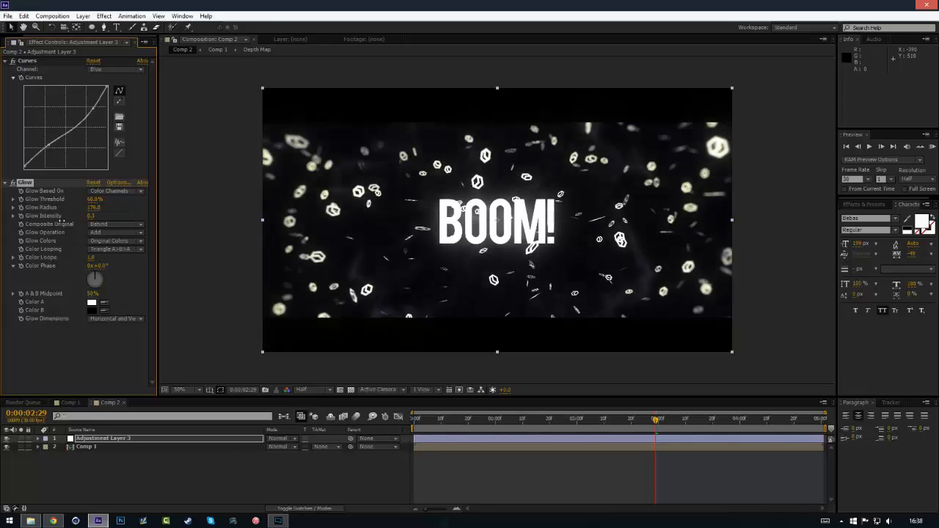
Deselect the adjustment layer and RAM-preview the graded Comp 2
click(276, 485)
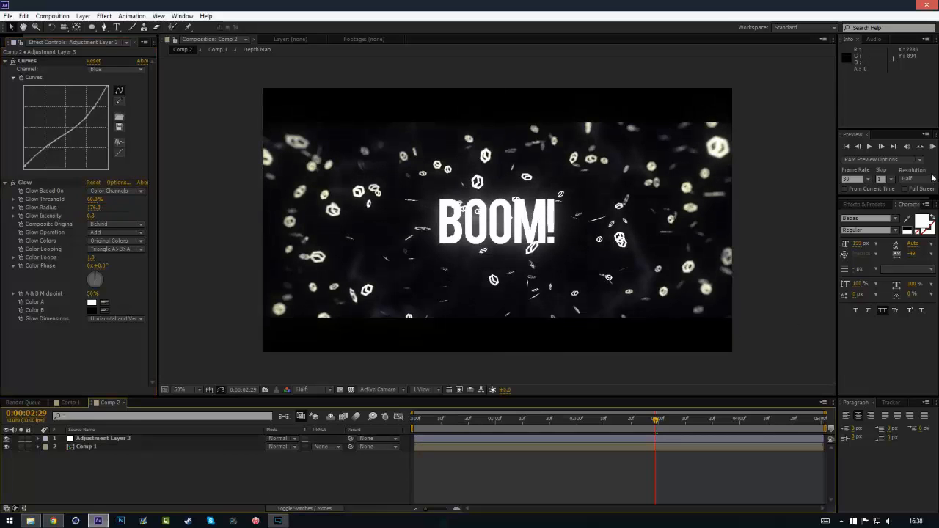
click(932, 147)
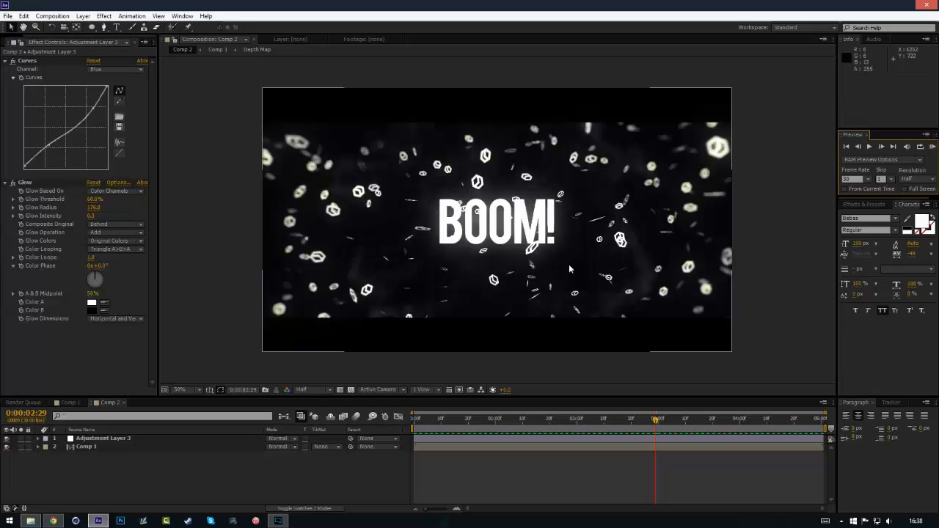
click(931, 147)
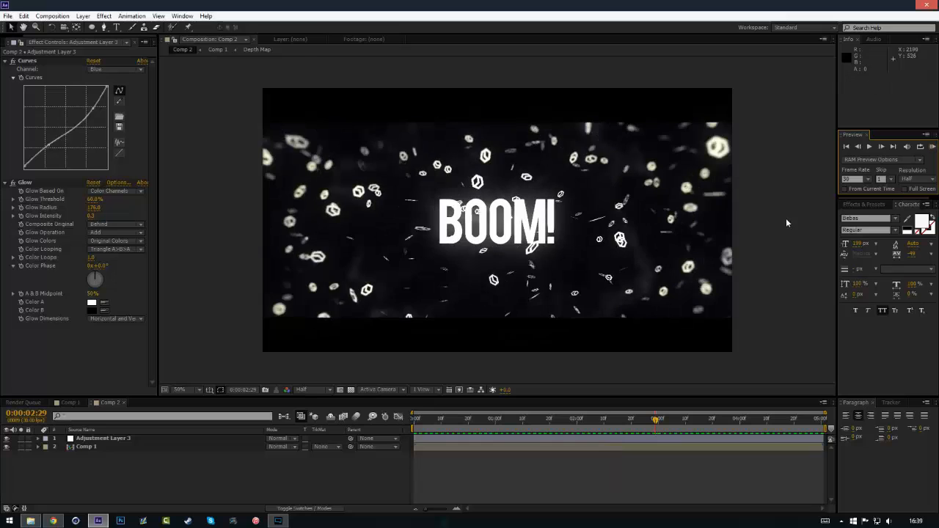
Switch to Chrome and play the JerkyXP Intro video on Vimeo, replaying and pausing at its logo explosion
click(54, 521)
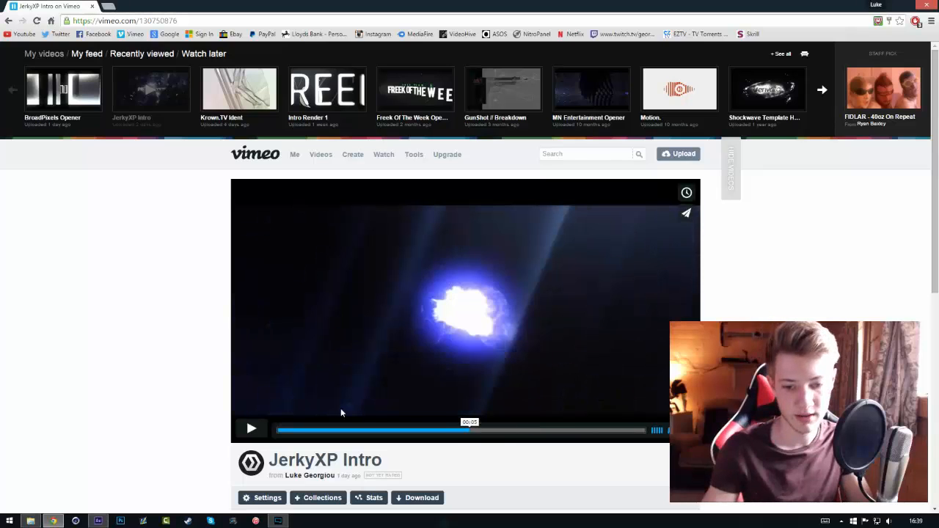
click(251, 429)
click(252, 430)
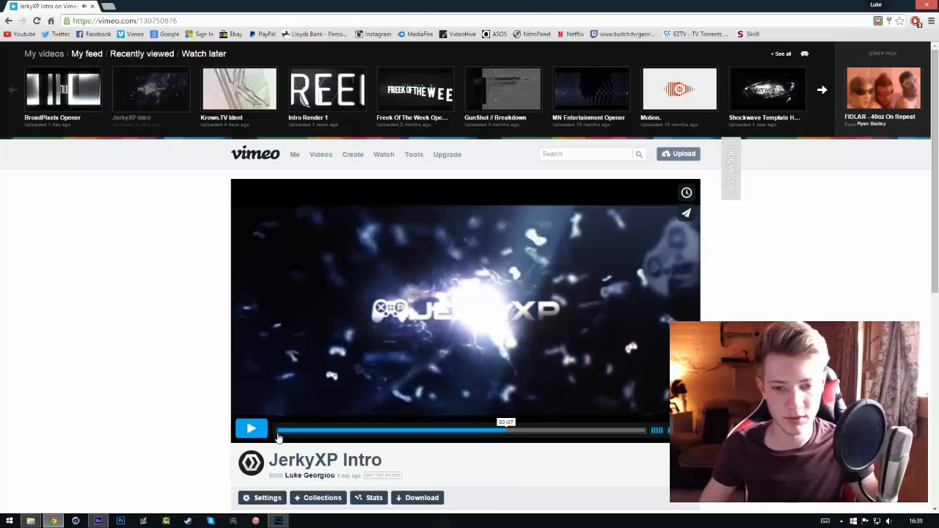
click(451, 355)
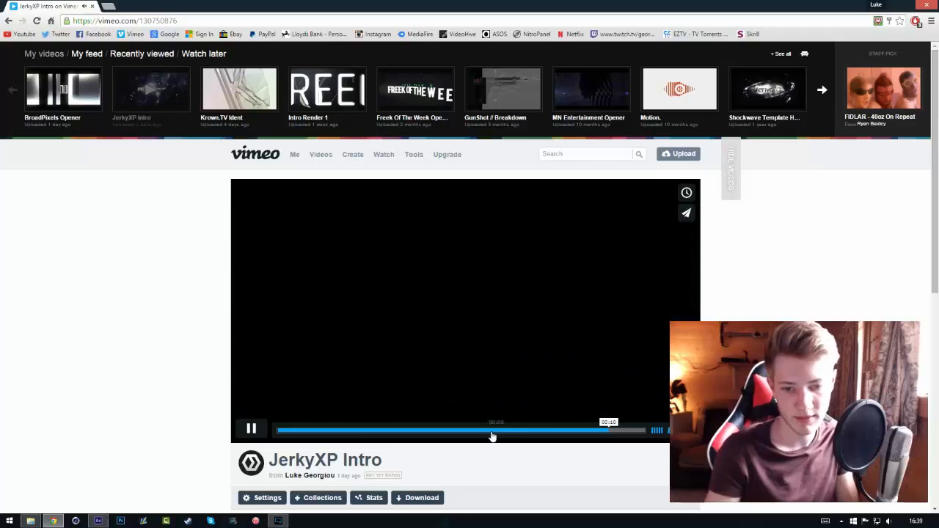
click(492, 433)
click(484, 336)
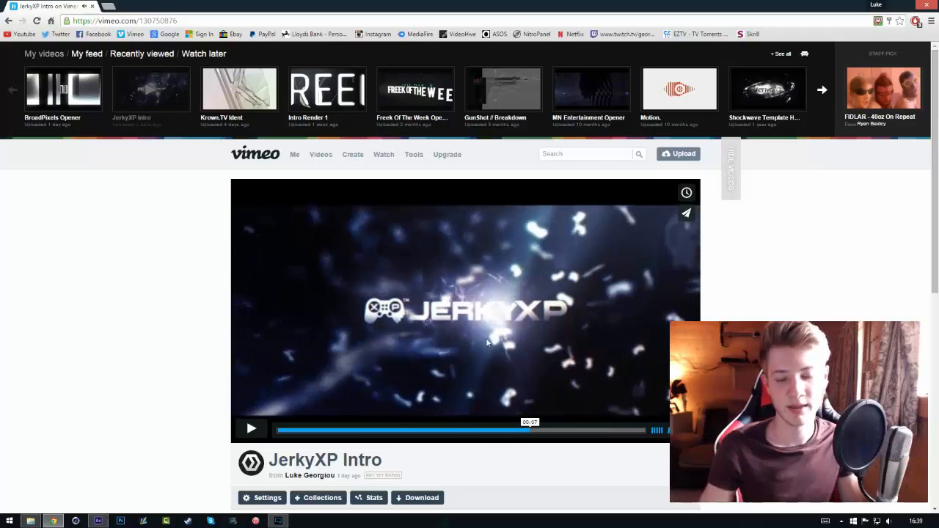